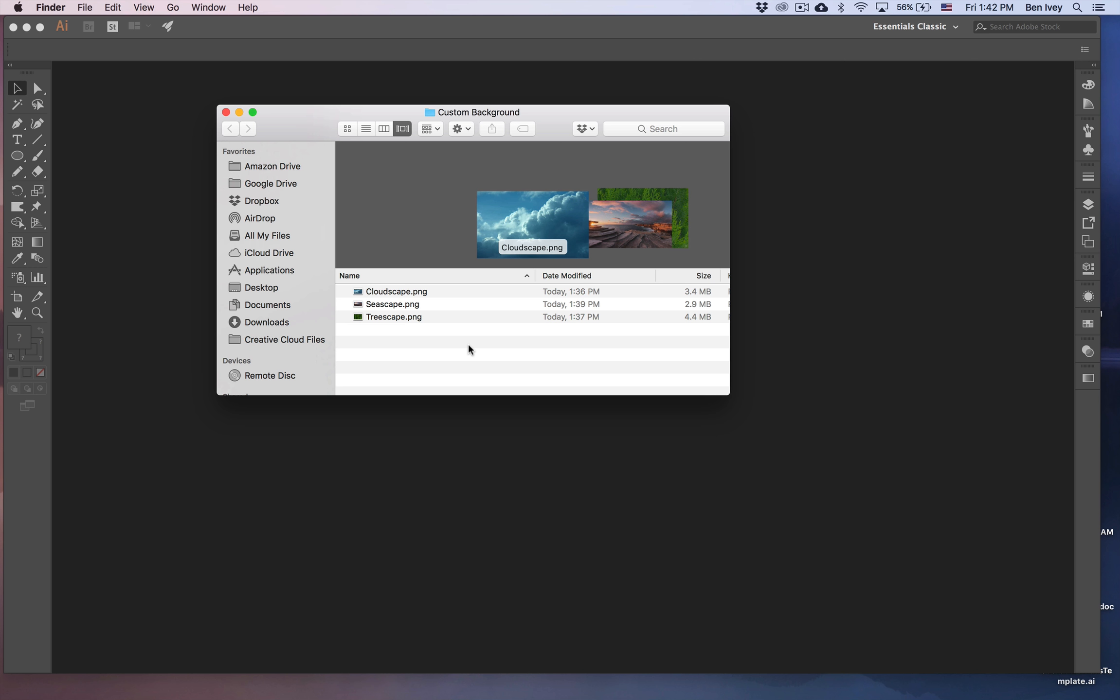
# Switch to Illustrator and start a new document from the Mobile presets, 600 px wide and 400 px high
pyautogui.click(470, 411)
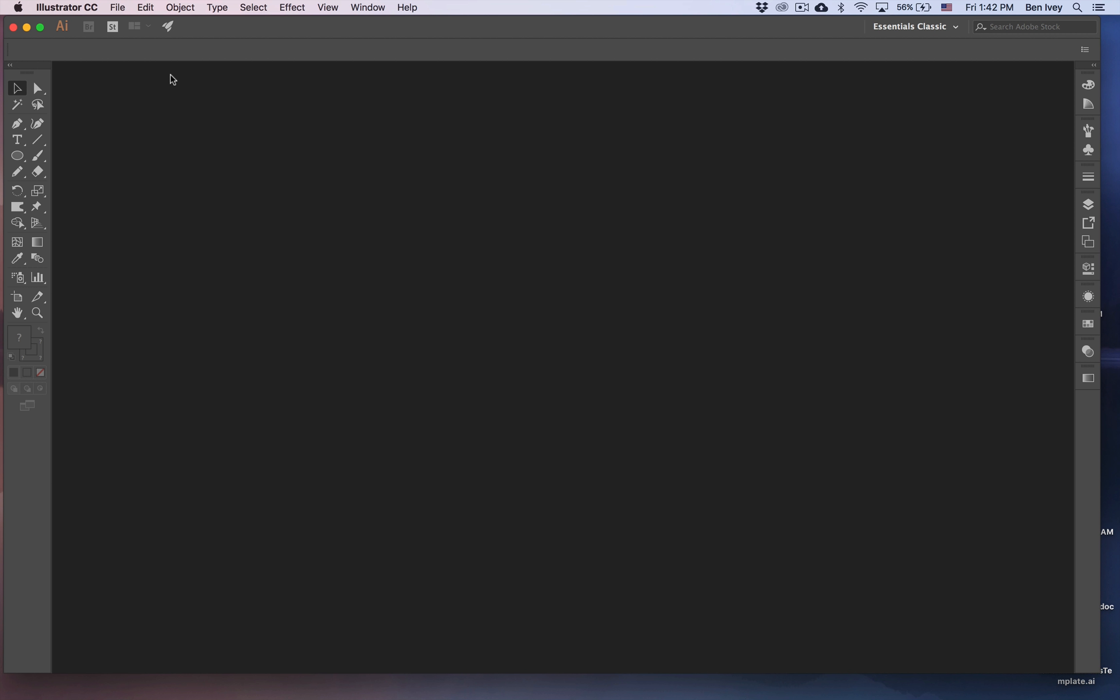
pyautogui.click(117, 7)
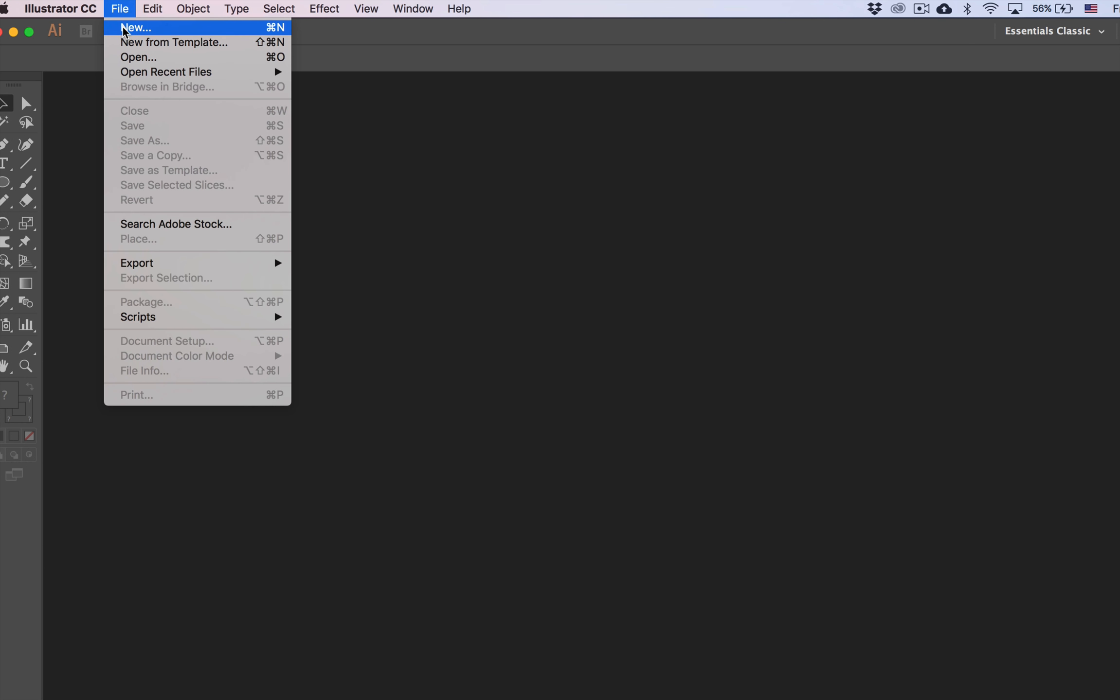
pyautogui.click(126, 29)
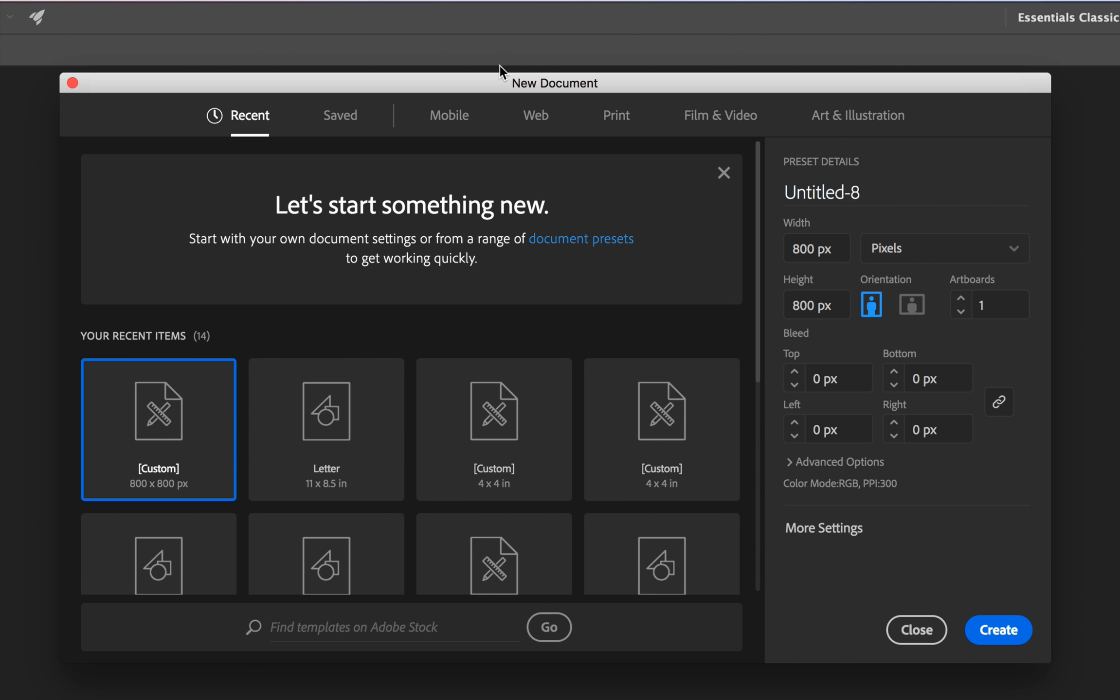
pyautogui.click(454, 118)
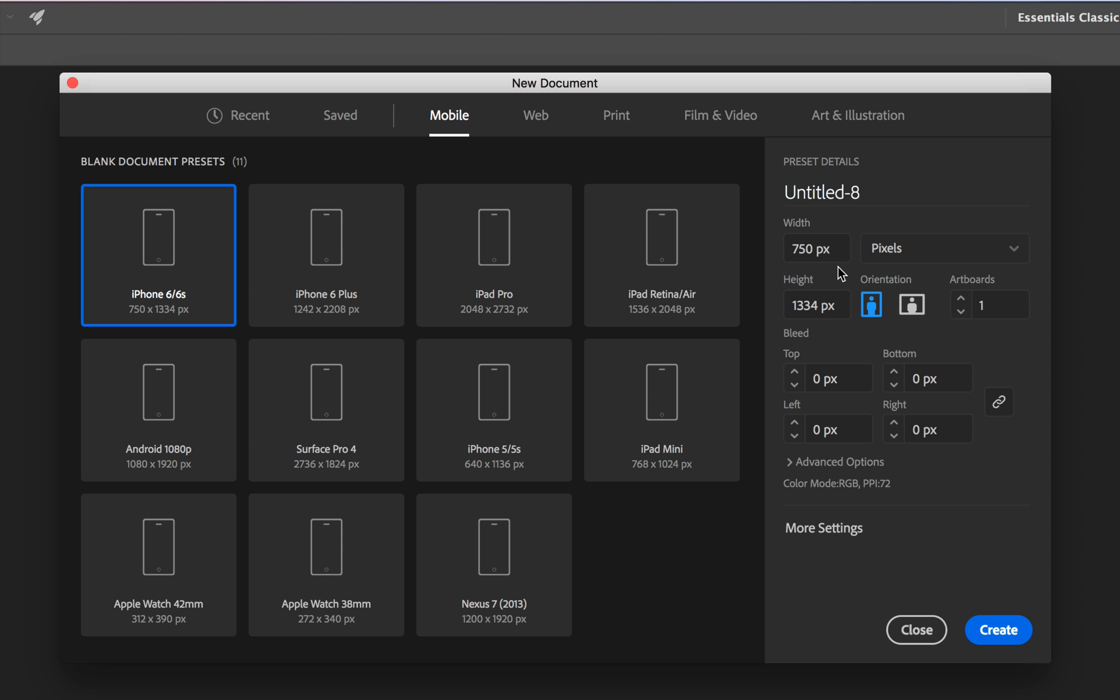
pyautogui.click(811, 247)
pyautogui.write('600')
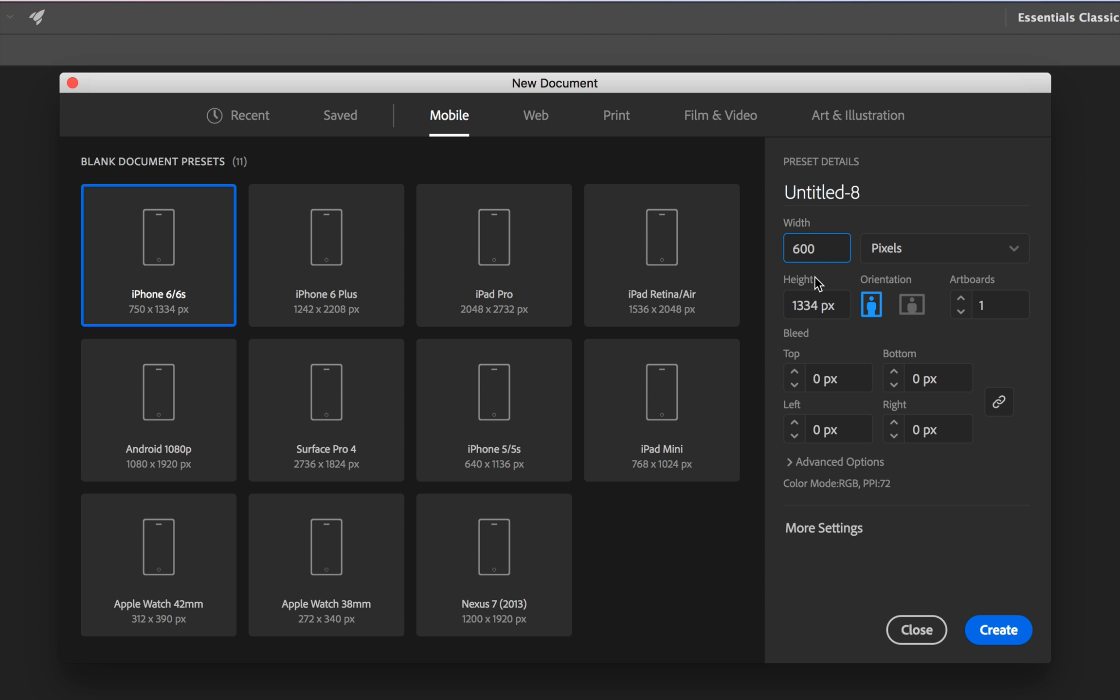
pyautogui.click(820, 309)
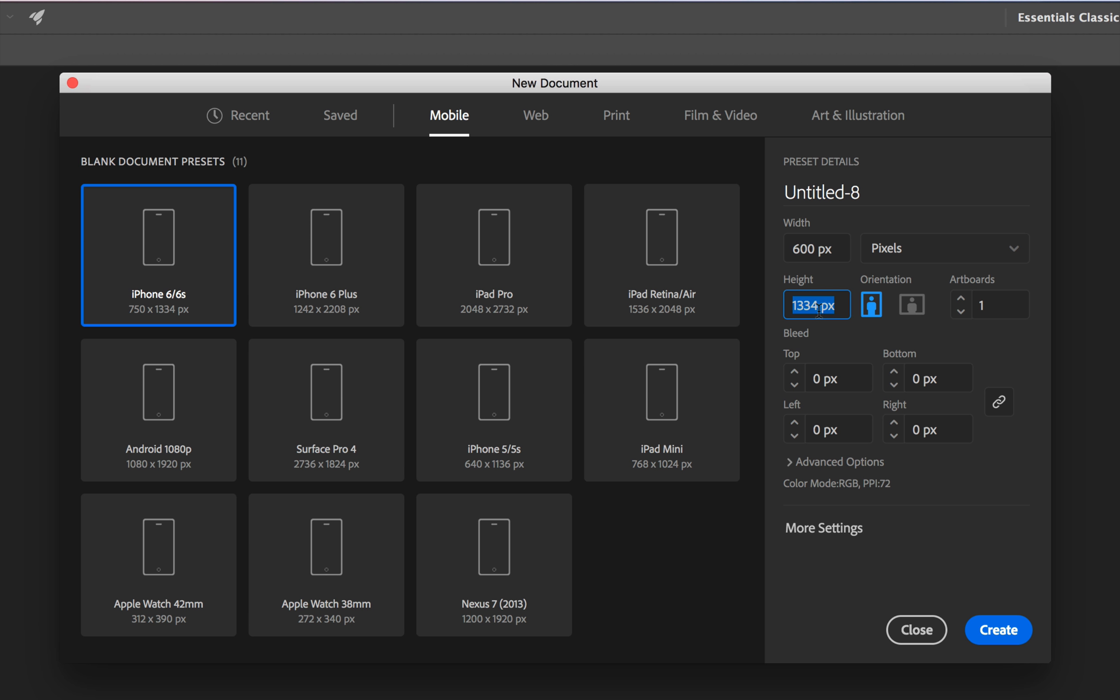
pyautogui.write('400')
pyautogui.press('Tab')
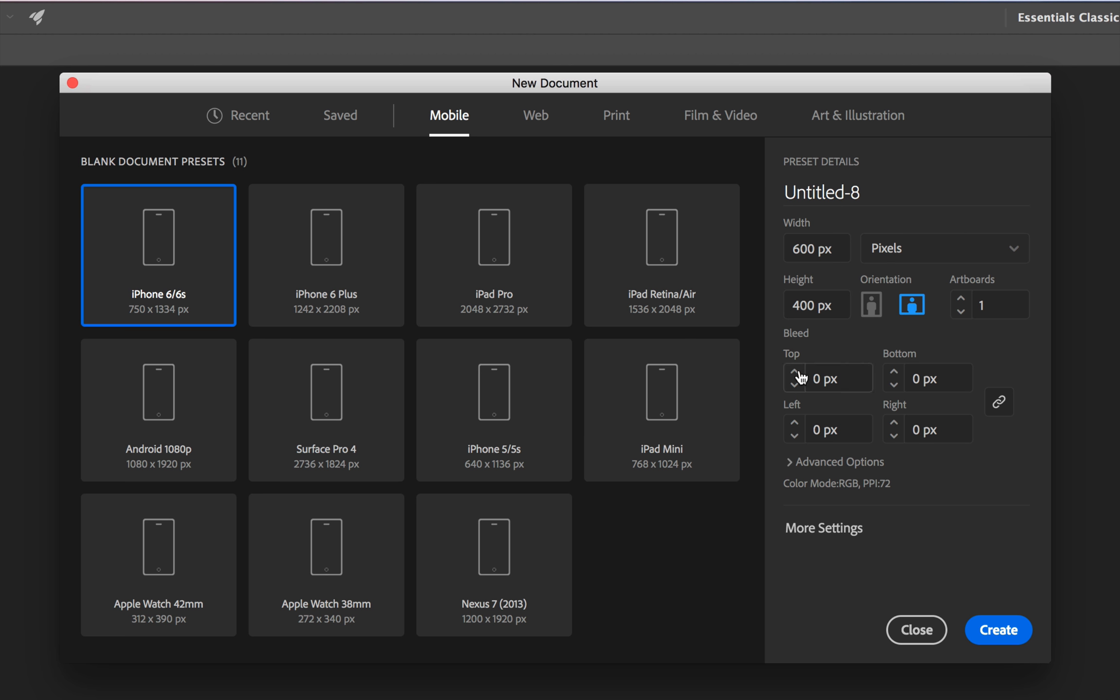
# Set the new document's raster effects to High (300 ppi) and create it
pyautogui.click(792, 464)
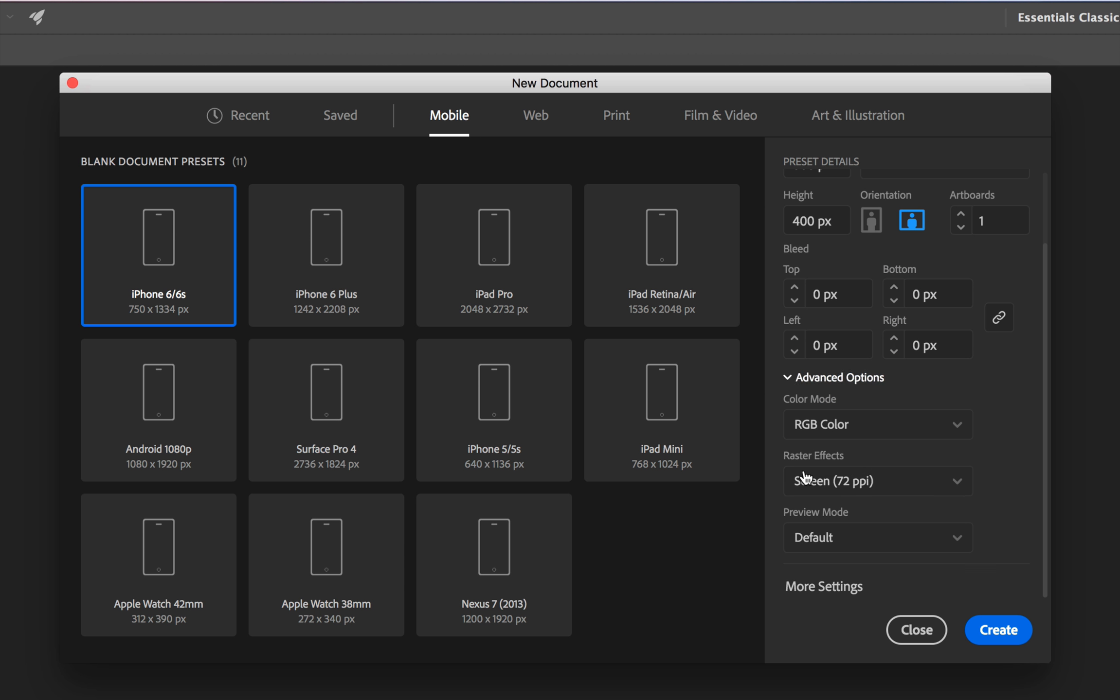
pyautogui.click(822, 481)
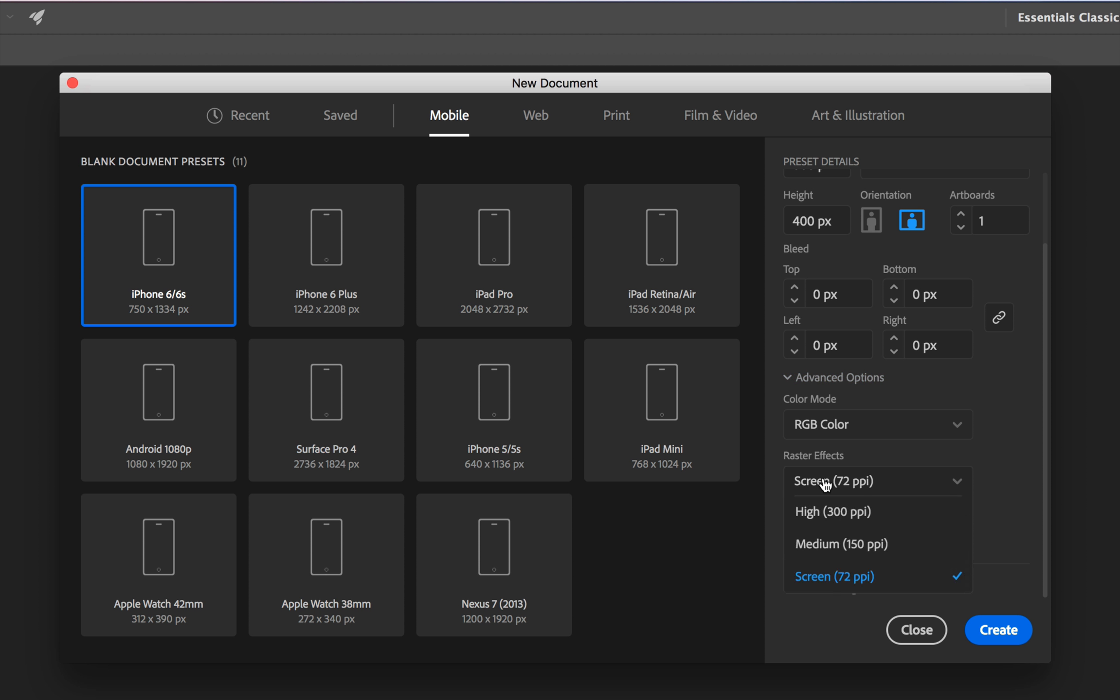
pyautogui.click(854, 512)
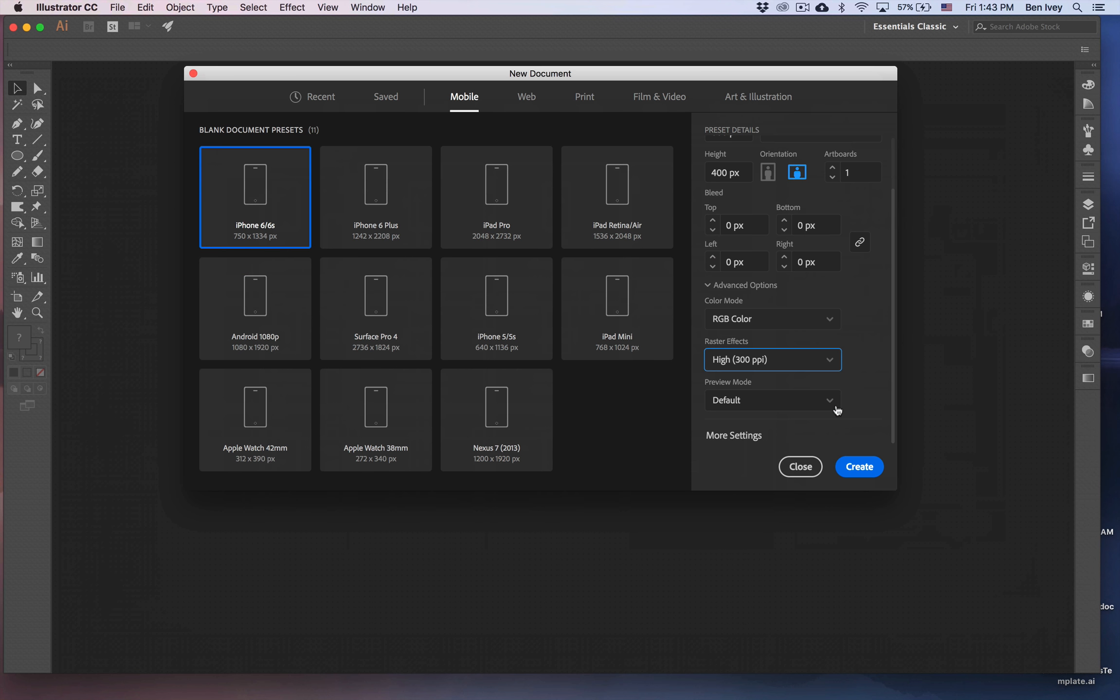
pyautogui.click(998, 630)
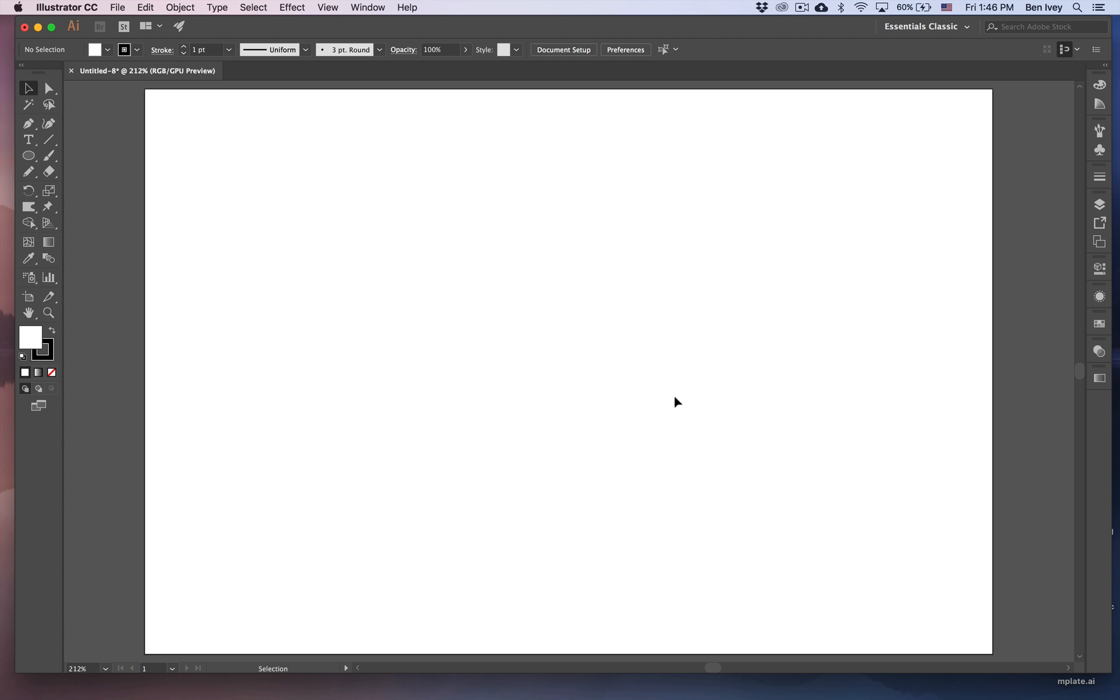
# Switch to Finder and preview the Treescape, Seascape and Cloudscape images in the Custom Background folder
pyautogui.moveTo(570, 31); pyautogui.dragTo(563, 195)
pyautogui.click(544, 157)
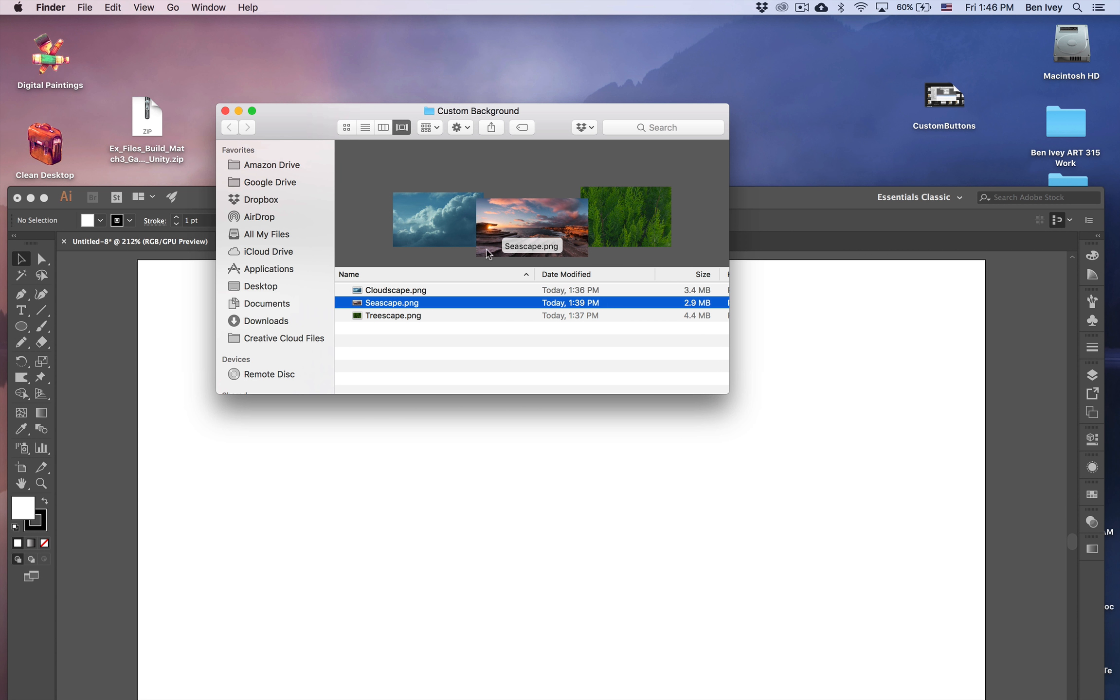
pyautogui.click(442, 280)
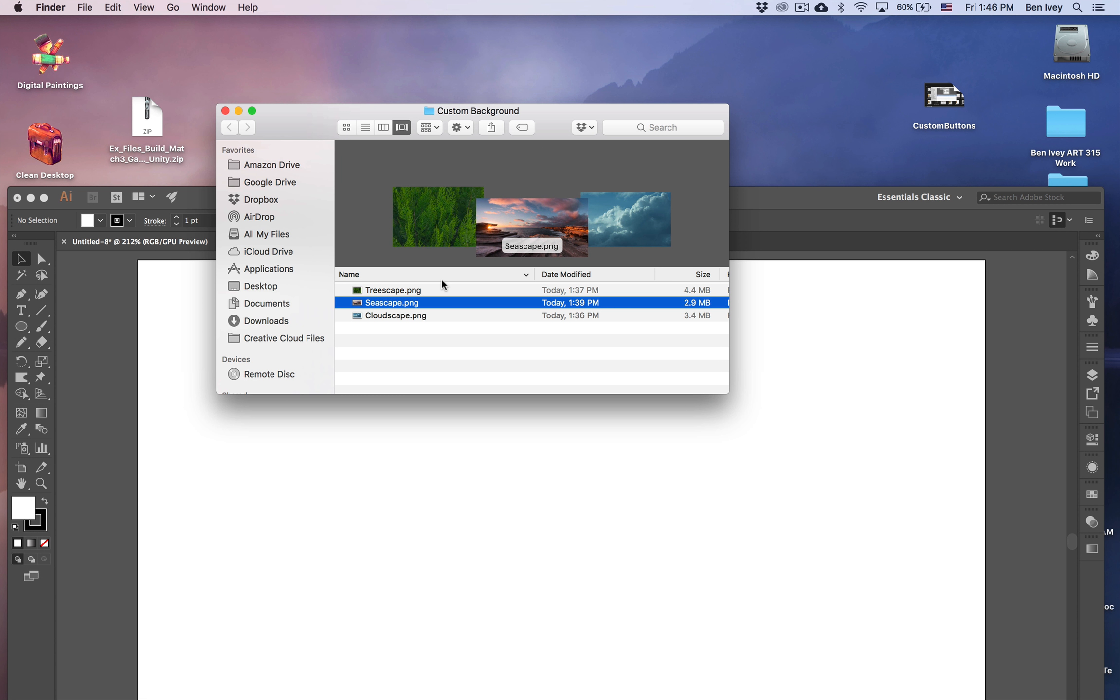
pyautogui.click(433, 291)
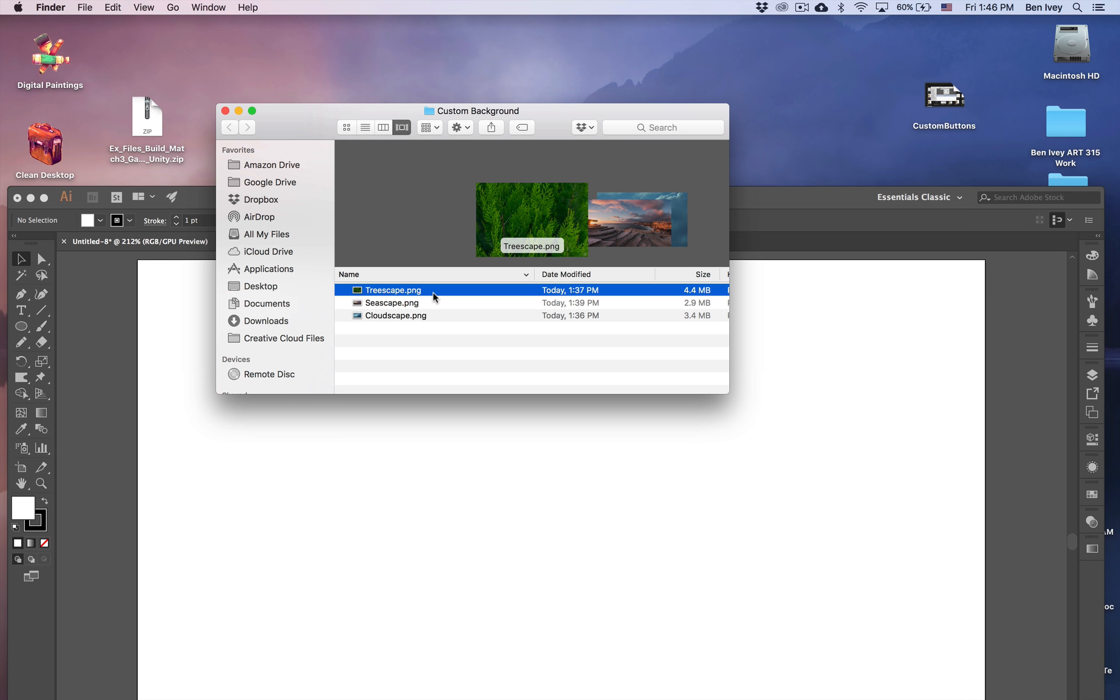
pyautogui.press('space')
pyautogui.press('Down')
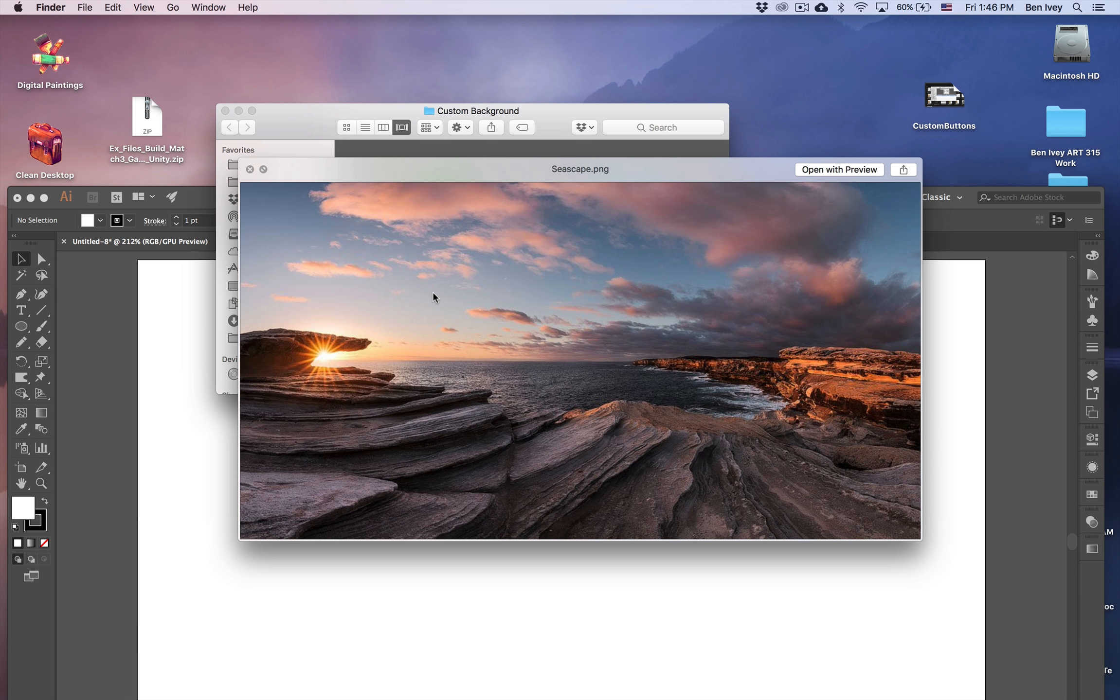
pyautogui.press('Down')
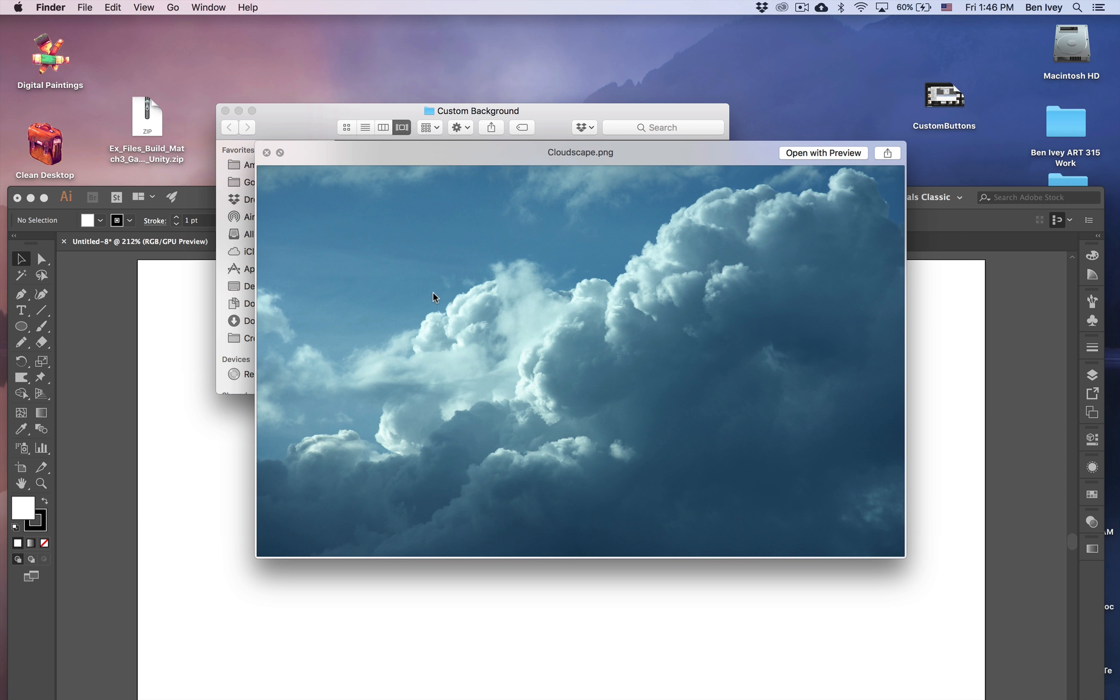
pyautogui.press('Up')
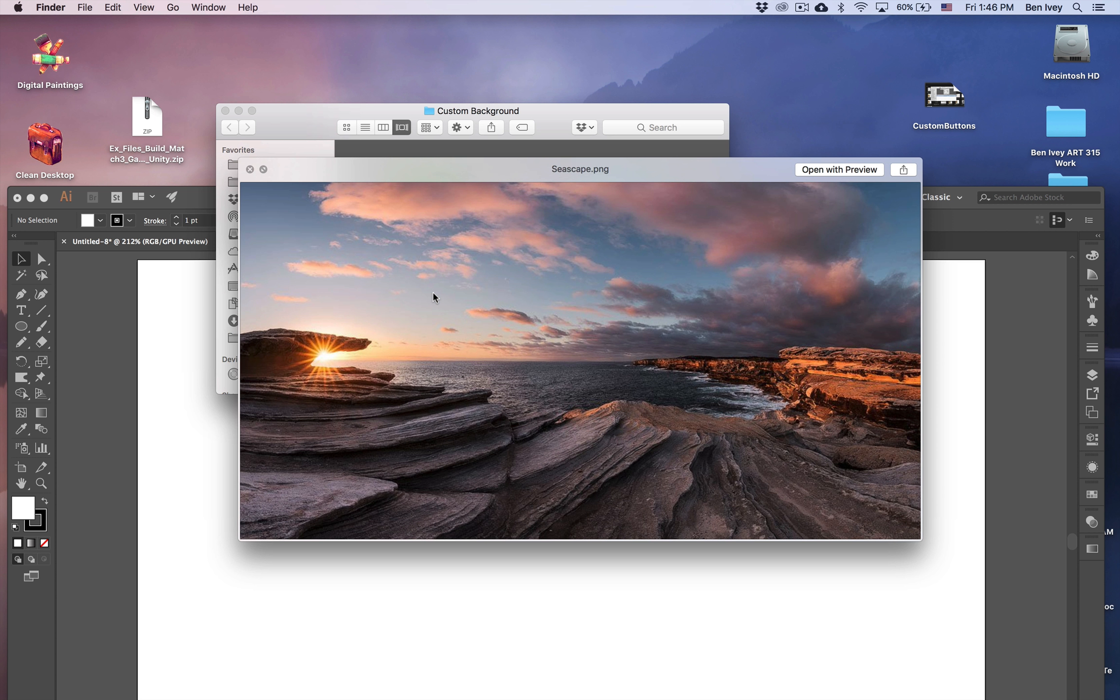
pyautogui.press('space')
# Place Seascape.png from the Custom Background folder onto the Illustrator artboard as a linked image
pyautogui.moveTo(388, 305); pyautogui.dragTo(451, 504)
pyautogui.click(769, 213)
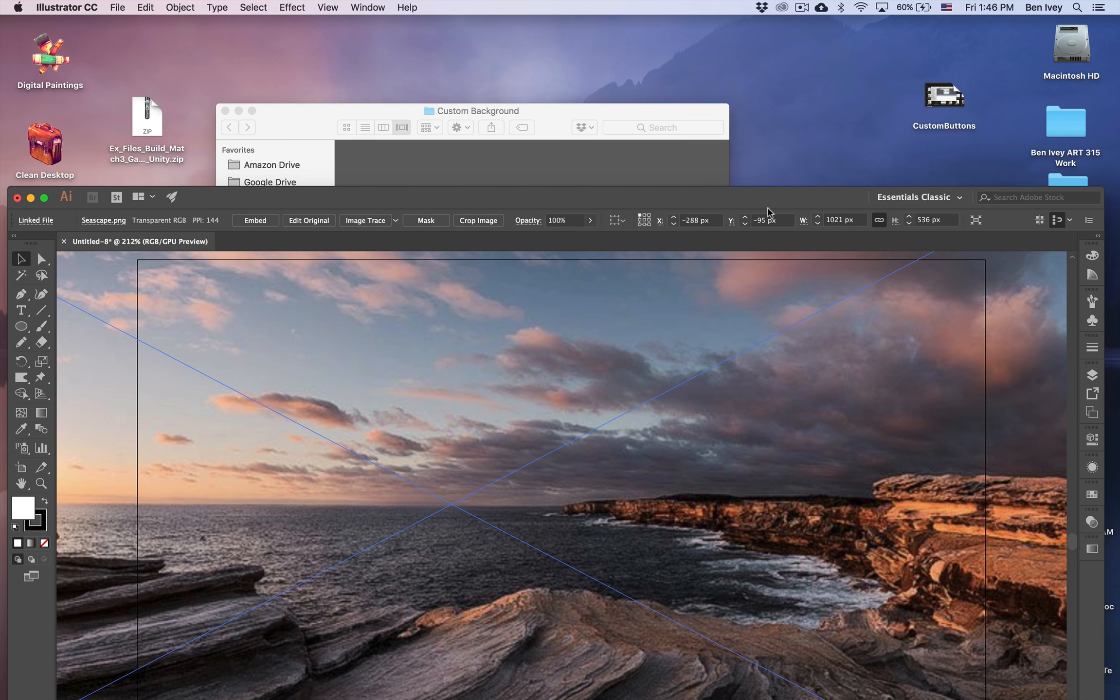
pyautogui.doubleClick(758, 204)
# Scale the Seascape image proportionally to about 803 px wide and move it down so it covers the whole artboard
pyautogui.press('super+minus')
pyautogui.press('super+minus')
pyautogui.press('super+minus')
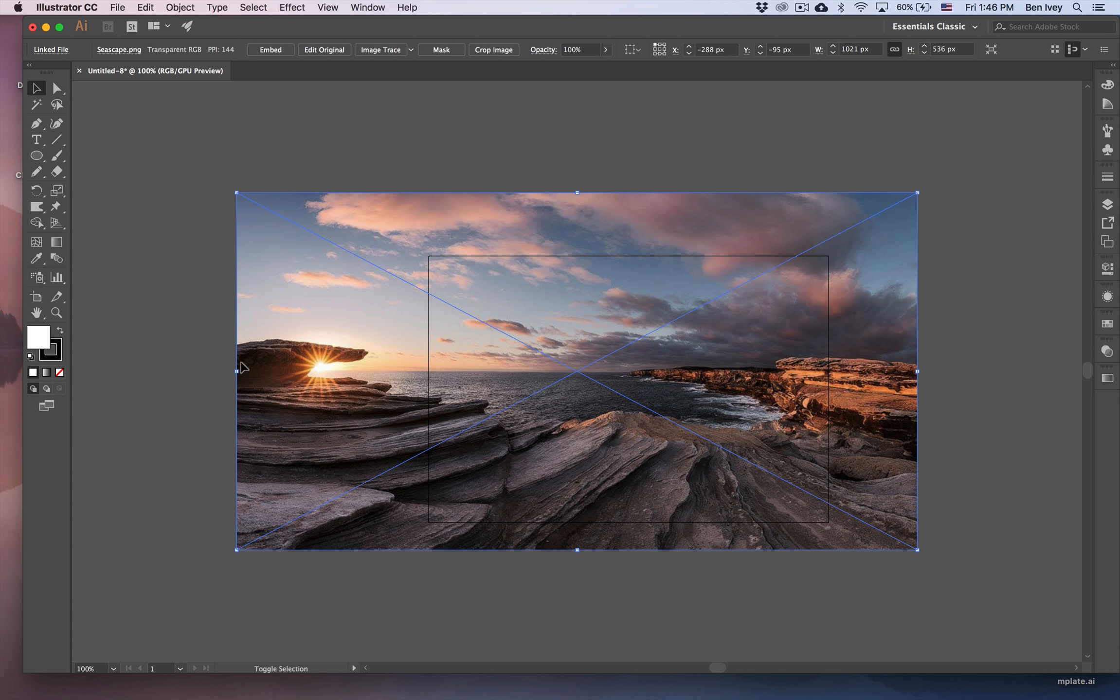
pyautogui.moveTo(237, 372); pyautogui.dragTo(382, 372)
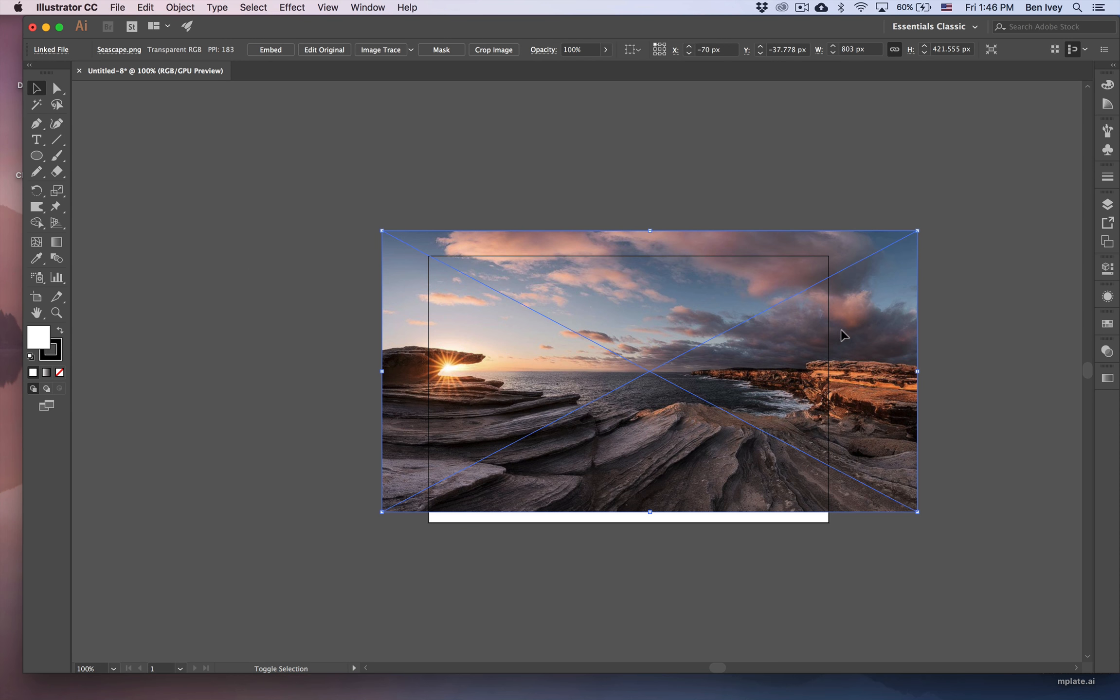
pyautogui.moveTo(838, 368); pyautogui.dragTo(838, 386)
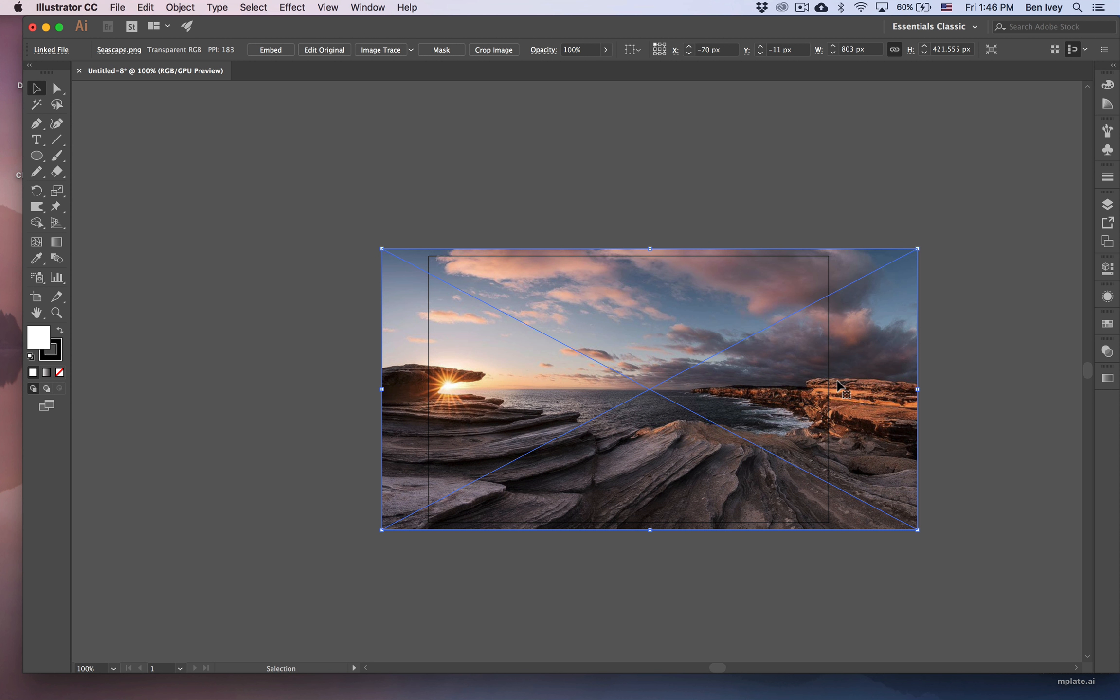
# Open the Create Gradient Mesh settings for the placed Seascape image
pyautogui.scroll(5, 837, 386)
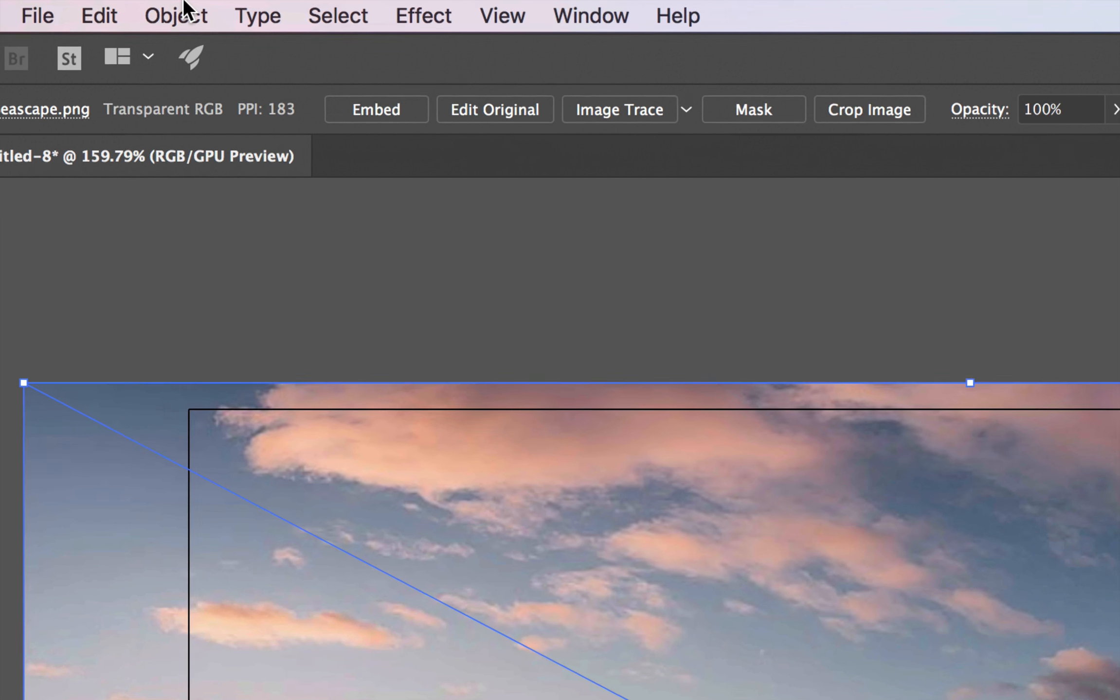
pyautogui.click(181, 6)
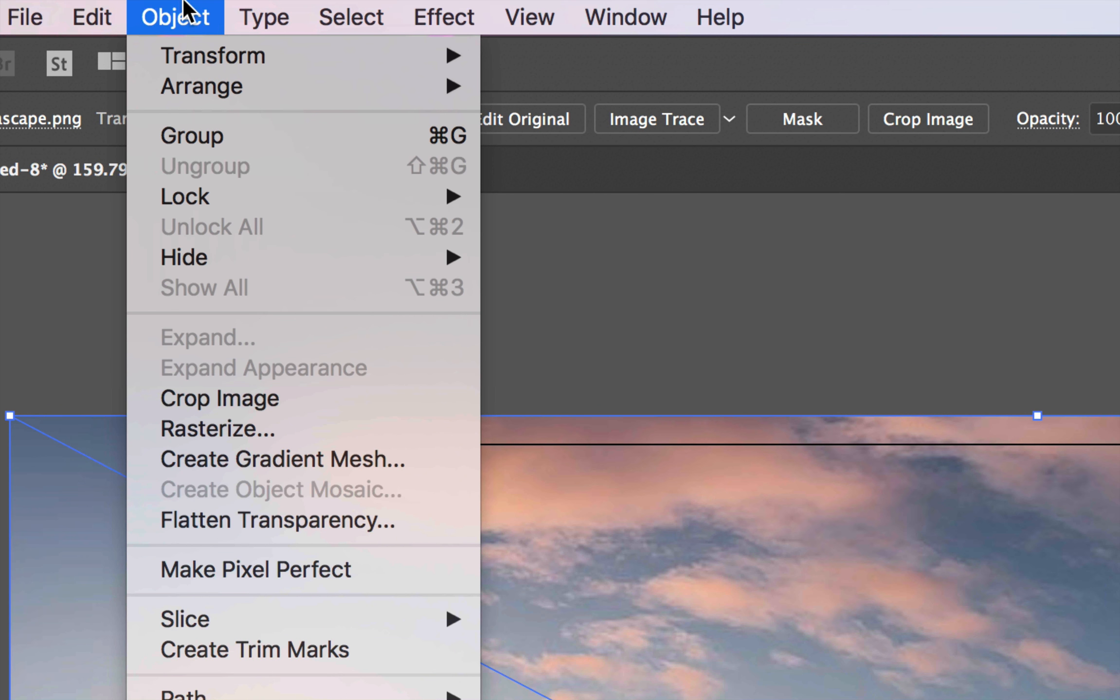
pyautogui.click(232, 452)
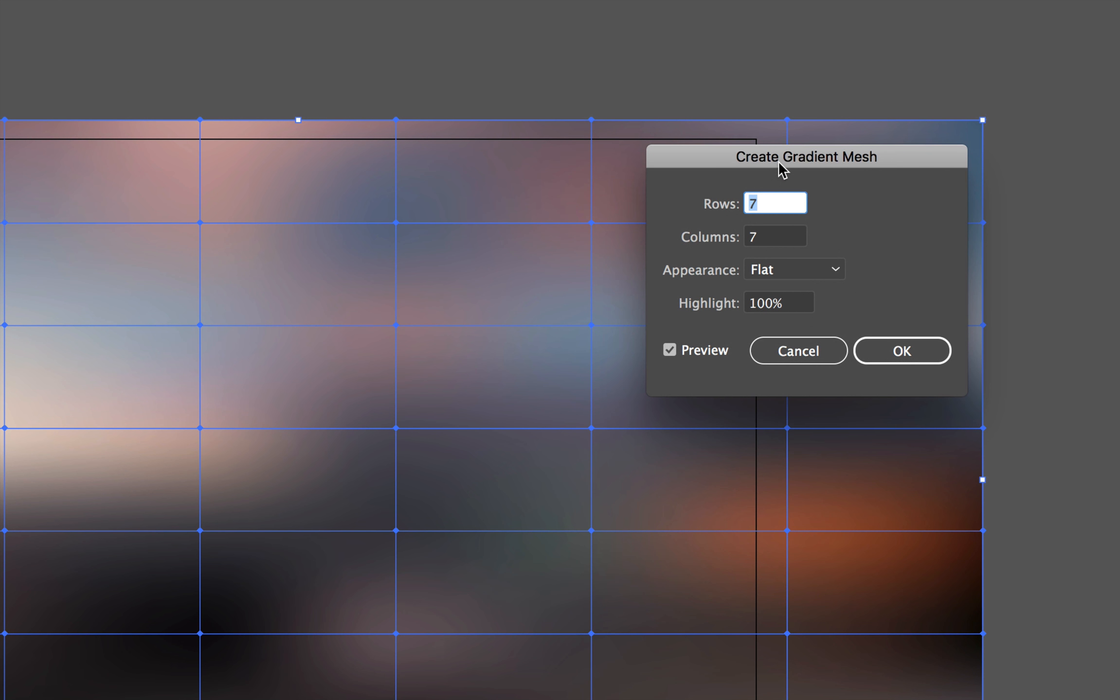
pyautogui.moveTo(778, 161); pyautogui.dragTo(679, 161)
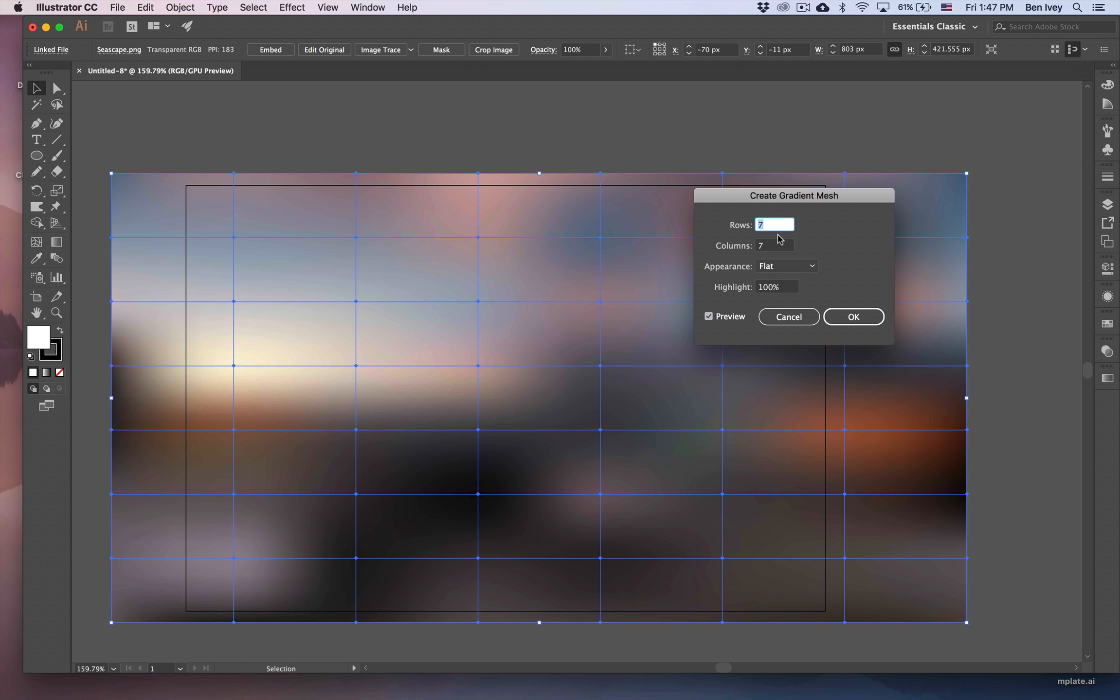
# Try a gradient mesh of 11 rows and 12 columns on the image
pyautogui.write('11')
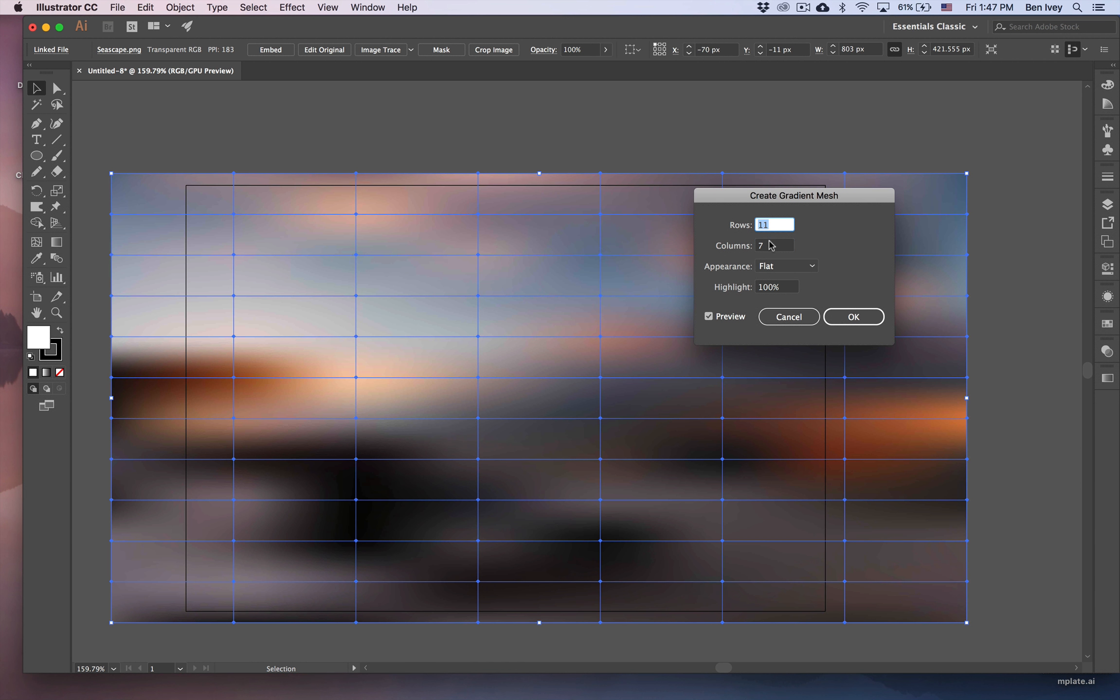
pyautogui.press('Tab')
pyautogui.write('12')
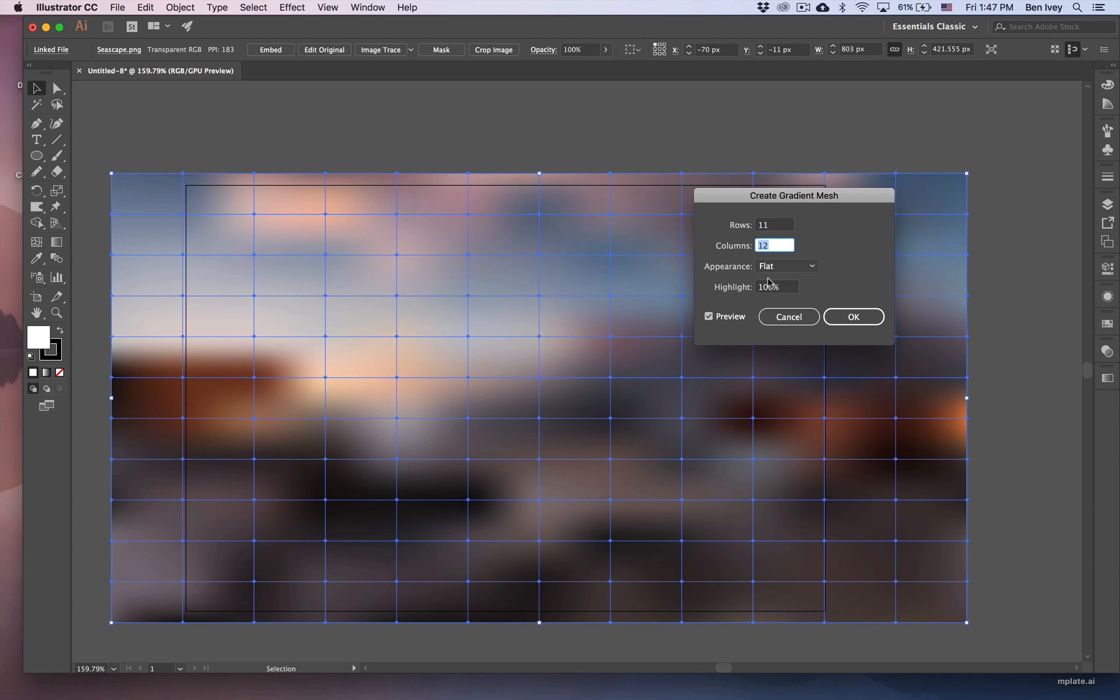
# Set the gradient mesh to 8 columns and 6 rows, trying 7 rows first, and apply it to the image
pyautogui.write('8')
pyautogui.doubleClick(774, 225)
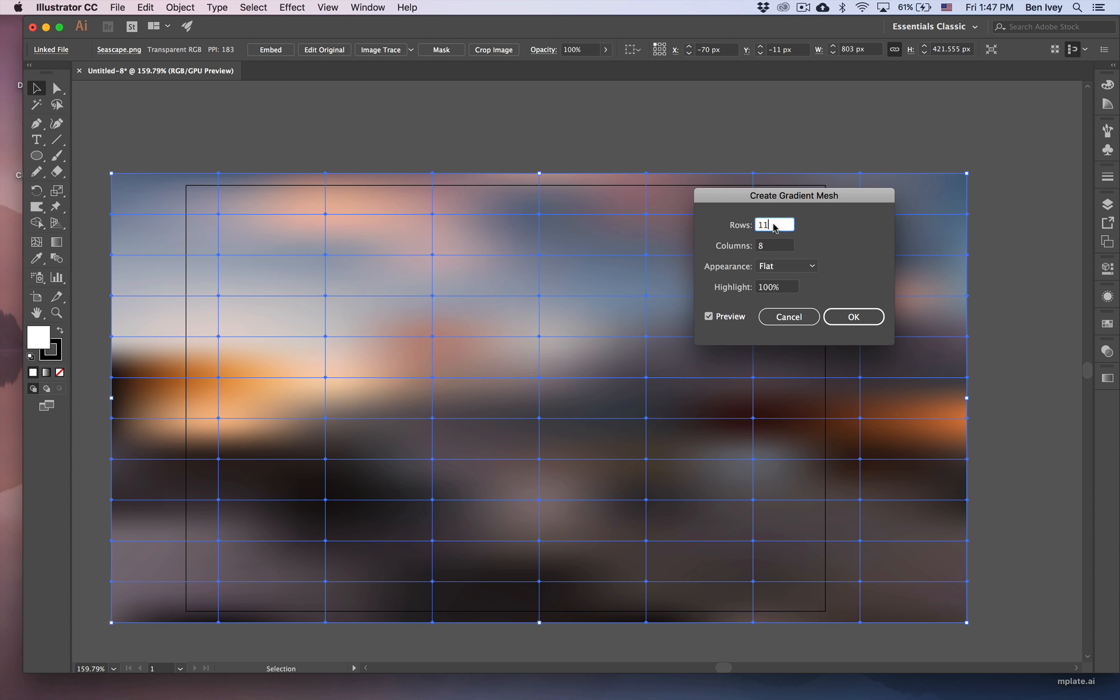
pyautogui.write('7')
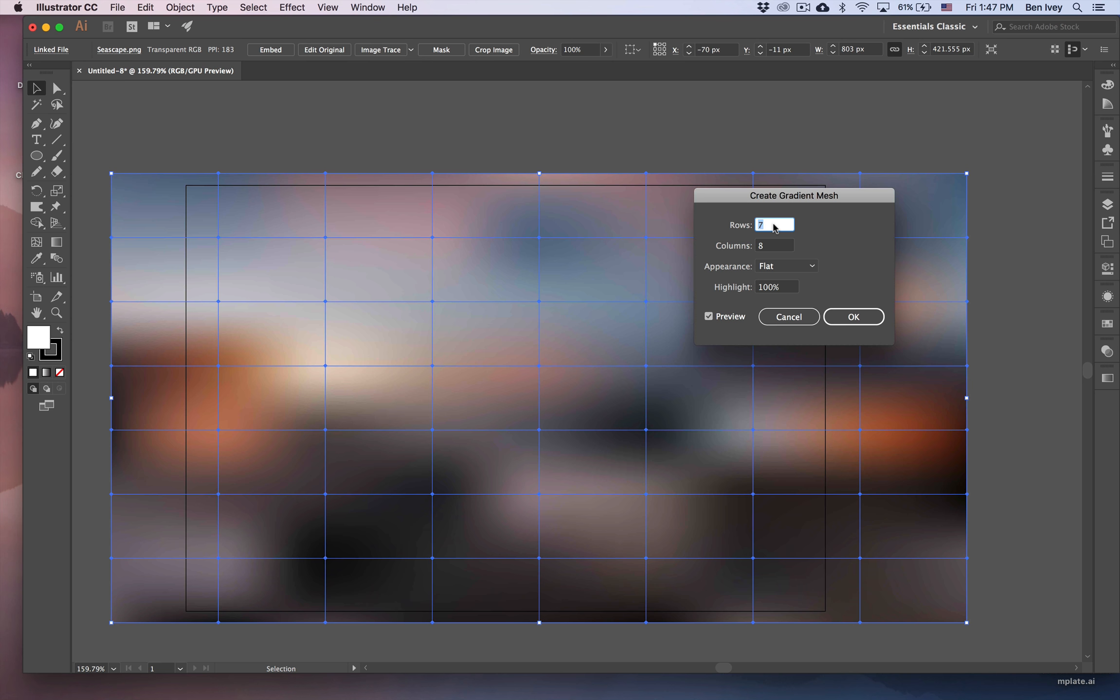
pyautogui.write('6')
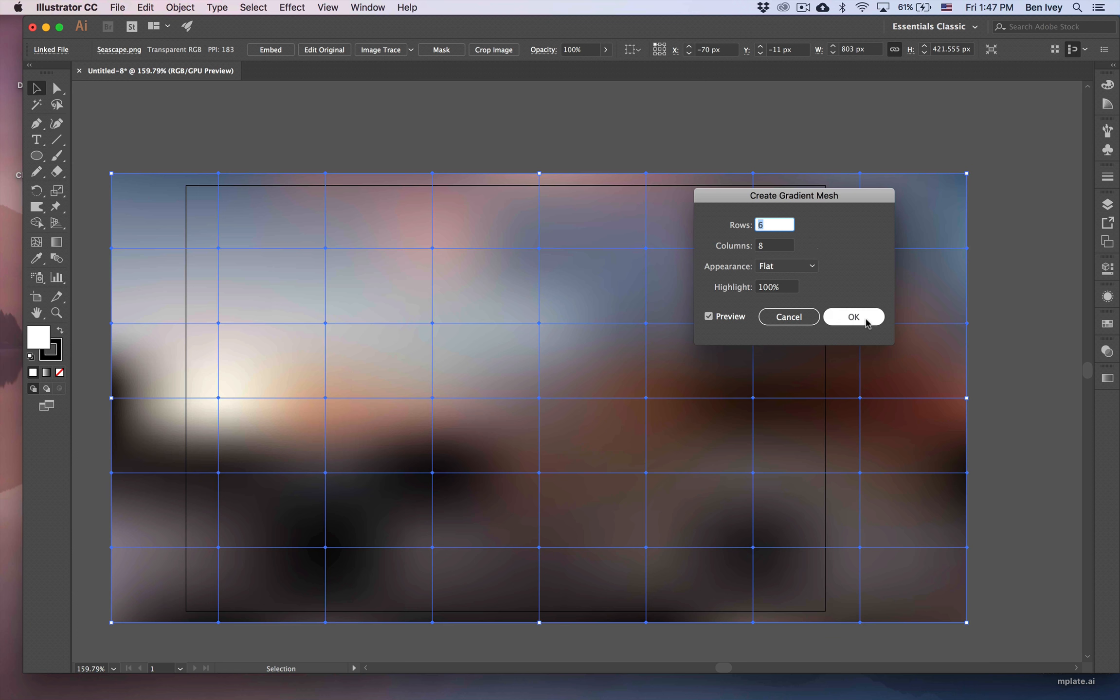
pyautogui.click(854, 317)
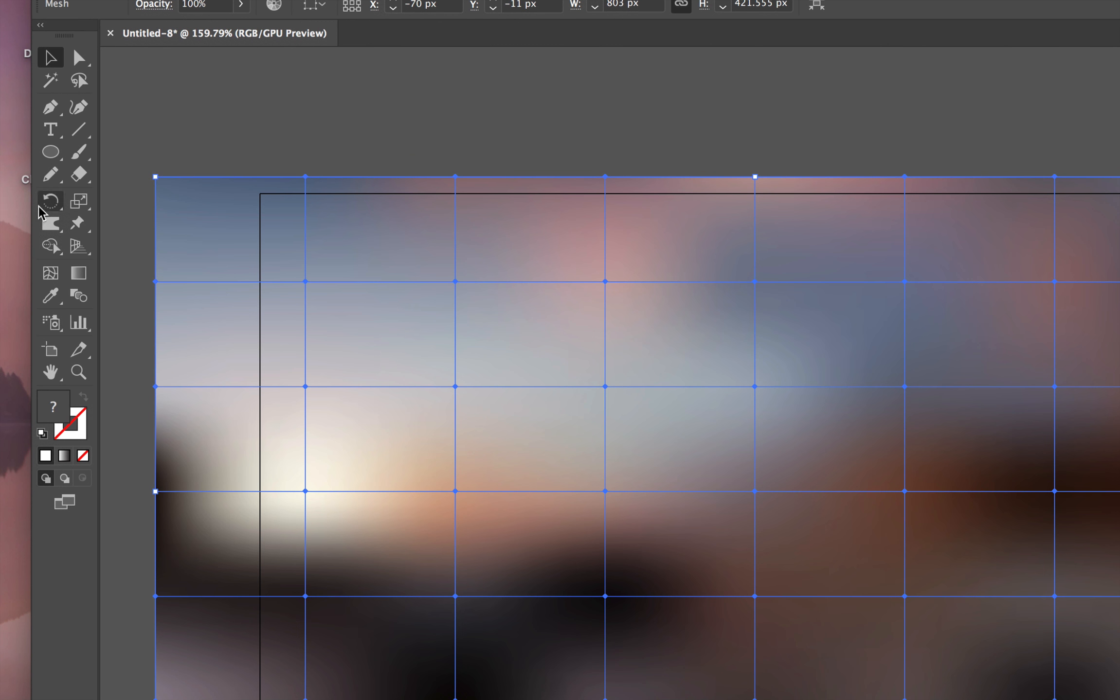
# Take the Warp tool, review its options without changing them, and shrink the brush to slightly larger than one mesh cell
pyautogui.moveTo(50, 224); pyautogui.dragTo(104, 248)
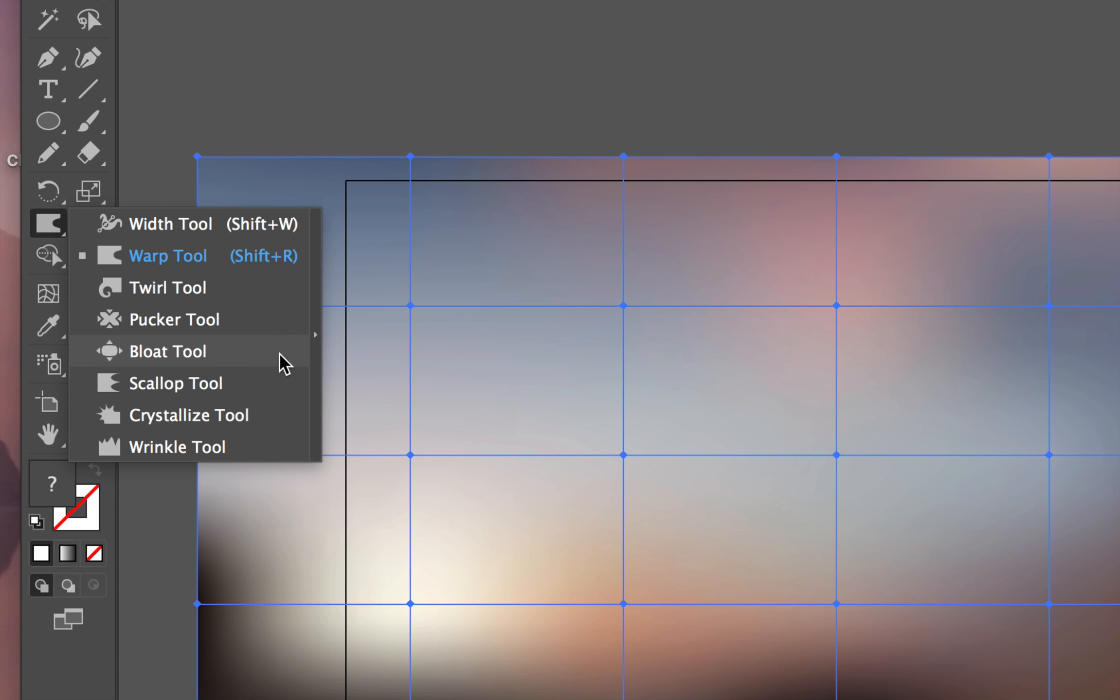
pyautogui.click(160, 257)
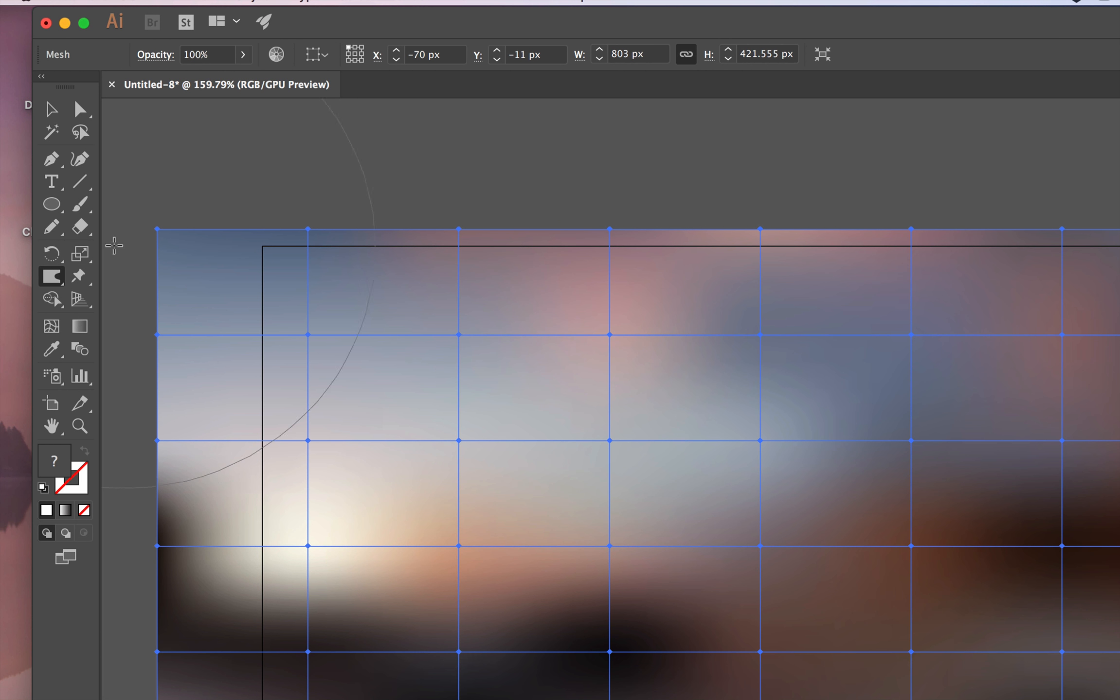
pyautogui.doubleClick(51, 276)
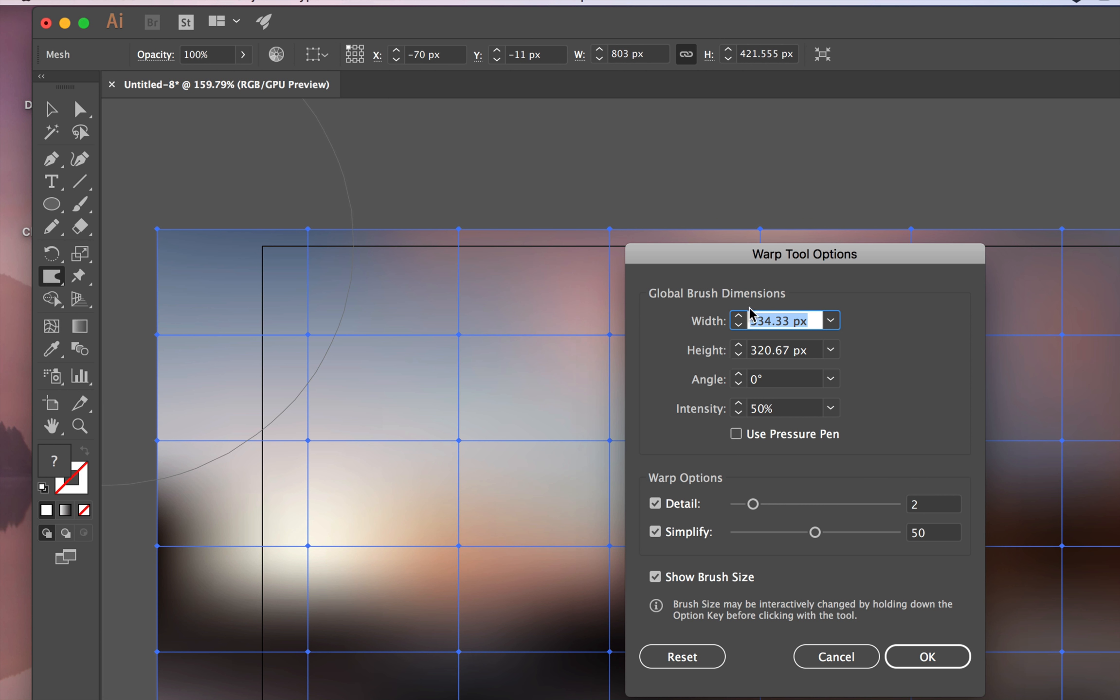
pyautogui.moveTo(787, 250); pyautogui.dragTo(656, 176)
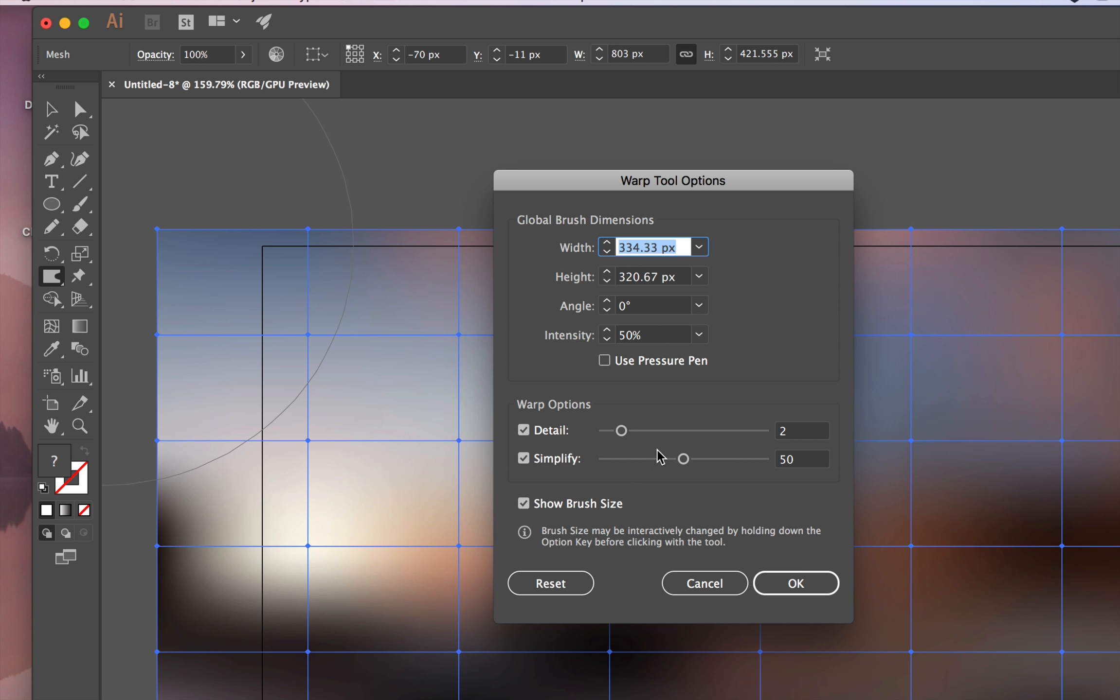
pyautogui.click(623, 430)
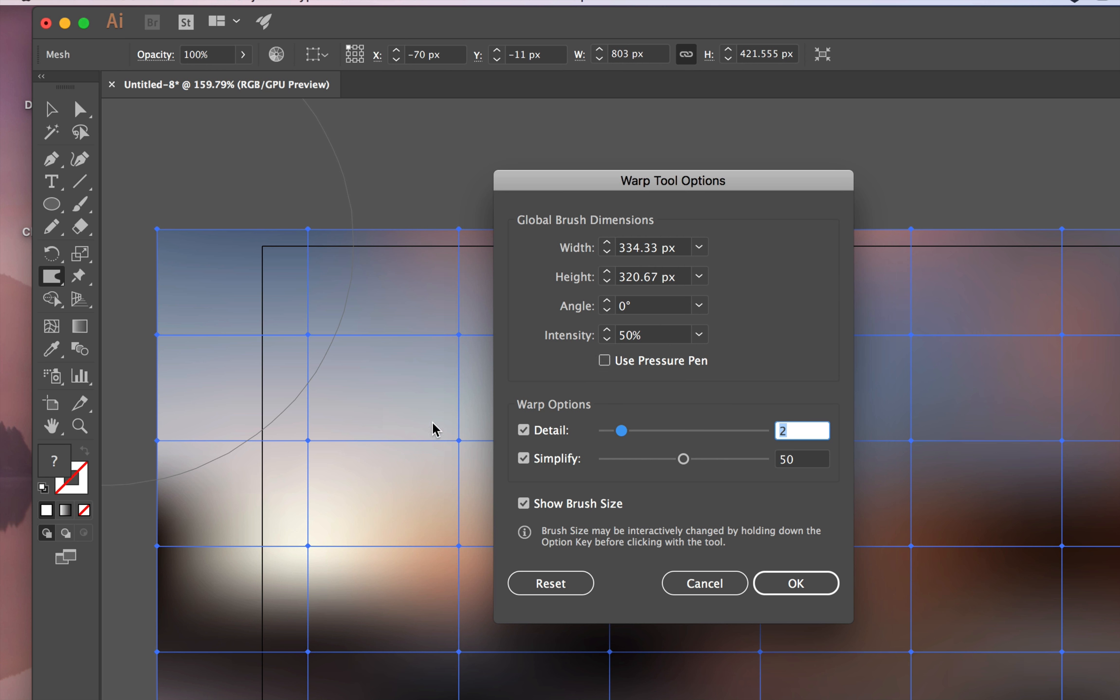
pyautogui.click(727, 590)
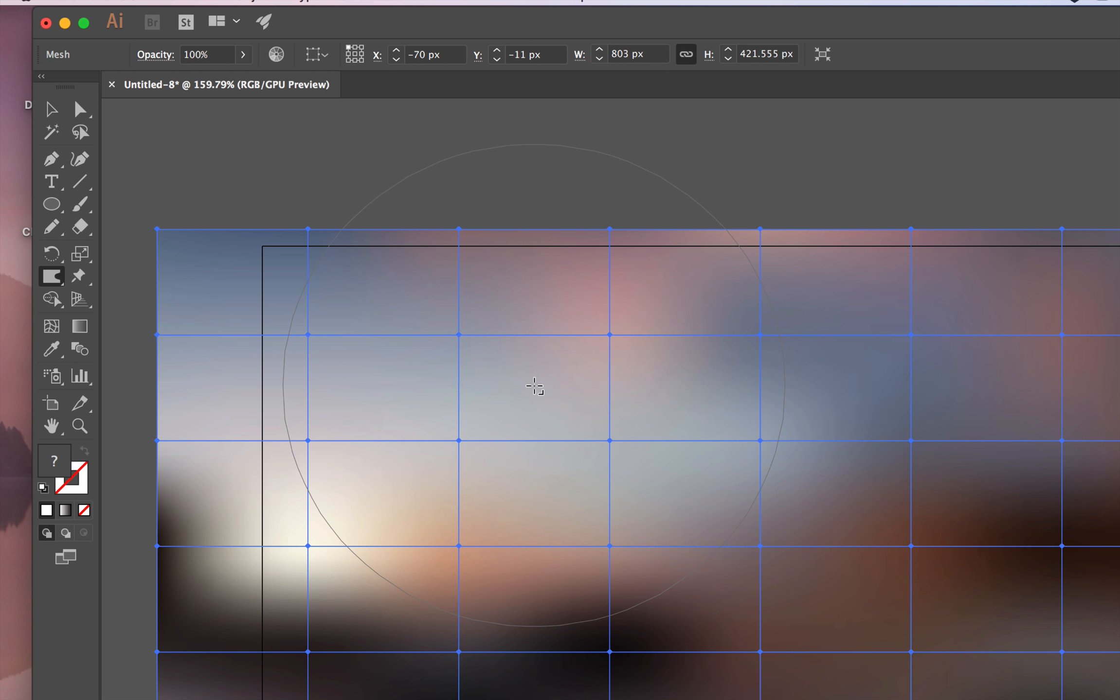
pyautogui.moveTo(534, 387)
pyautogui.mouseDown()
pyautogui.moveTo(502, 450)
pyautogui.moveTo(397, 498)
pyautogui.moveTo(393, 543)
pyautogui.moveTo(407, 571)
pyautogui.moveTo(395, 476)
pyautogui.moveTo(457, 413)
pyautogui.moveTo(387, 426)
pyautogui.moveTo(360, 511)
pyautogui.moveTo(370, 550)
pyautogui.moveTo(370, 537)
pyautogui.mouseUp()
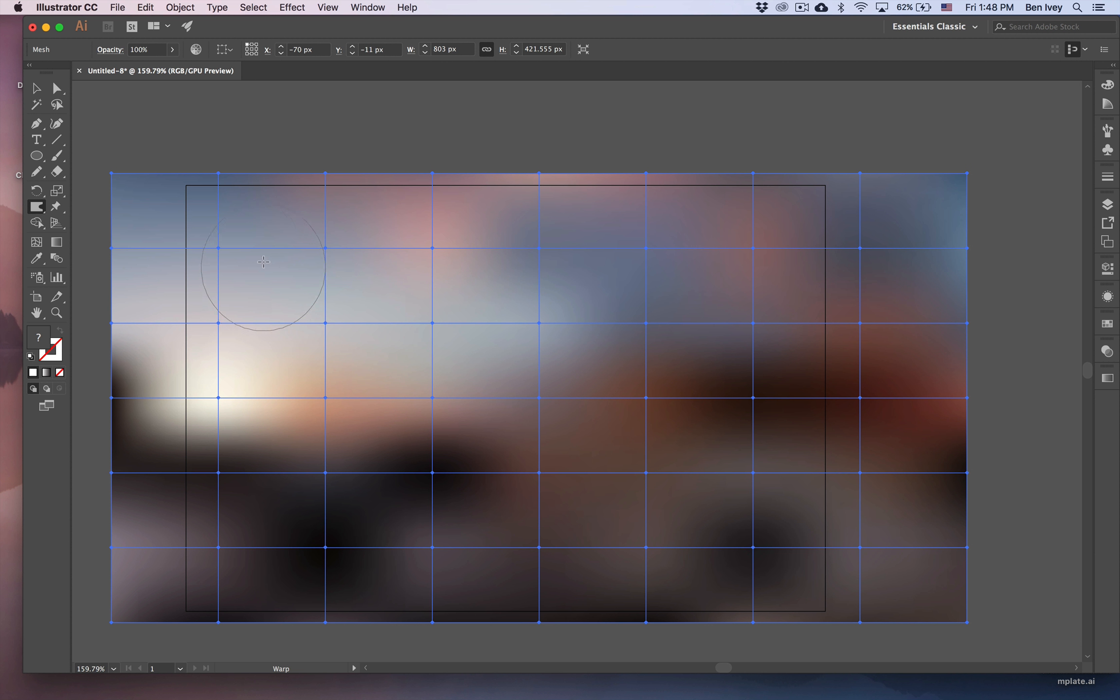
# Warp the mesh in swirling strokes through its middle, pushing the light sky and dark ground areas into each other
pyautogui.moveTo(269, 280)
pyautogui.mouseDown()
pyautogui.moveTo(224, 291)
pyautogui.moveTo(272, 346)
pyautogui.moveTo(387, 363)
pyautogui.moveTo(362, 372)
pyautogui.moveTo(354, 509)
pyautogui.moveTo(344, 356)
pyautogui.moveTo(366, 345)
pyautogui.mouseUp()
pyautogui.moveTo(570, 475)
pyautogui.mouseDown()
pyautogui.moveTo(537, 443)
pyautogui.moveTo(565, 314)
pyautogui.mouseUp()
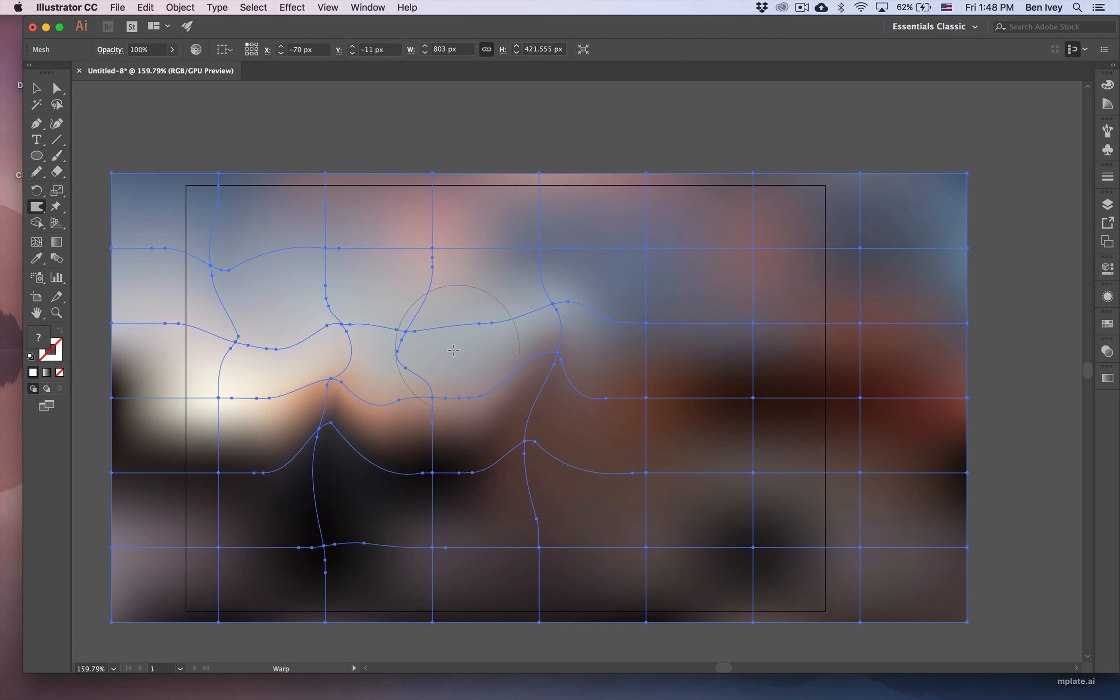
pyautogui.moveTo(460, 360)
pyautogui.mouseDown()
pyautogui.moveTo(520, 486)
pyautogui.moveTo(590, 513)
pyautogui.mouseUp()
pyautogui.moveTo(768, 438)
pyautogui.mouseDown()
pyautogui.moveTo(740, 397)
pyautogui.moveTo(603, 369)
pyautogui.moveTo(549, 400)
pyautogui.moveTo(614, 494)
pyautogui.moveTo(422, 468)
pyautogui.moveTo(543, 519)
pyautogui.moveTo(571, 511)
pyautogui.moveTo(305, 501)
pyautogui.moveTo(379, 317)
pyautogui.moveTo(337, 362)
pyautogui.moveTo(392, 385)
pyautogui.moveTo(304, 345)
pyautogui.mouseUp()
pyautogui.moveTo(731, 245)
pyautogui.mouseDown()
pyautogui.moveTo(802, 382)
pyautogui.moveTo(705, 433)
pyautogui.mouseUp()
pyautogui.moveTo(608, 521)
pyautogui.mouseDown()
pyautogui.moveTo(590, 417)
pyautogui.moveTo(600, 387)
pyautogui.mouseUp()
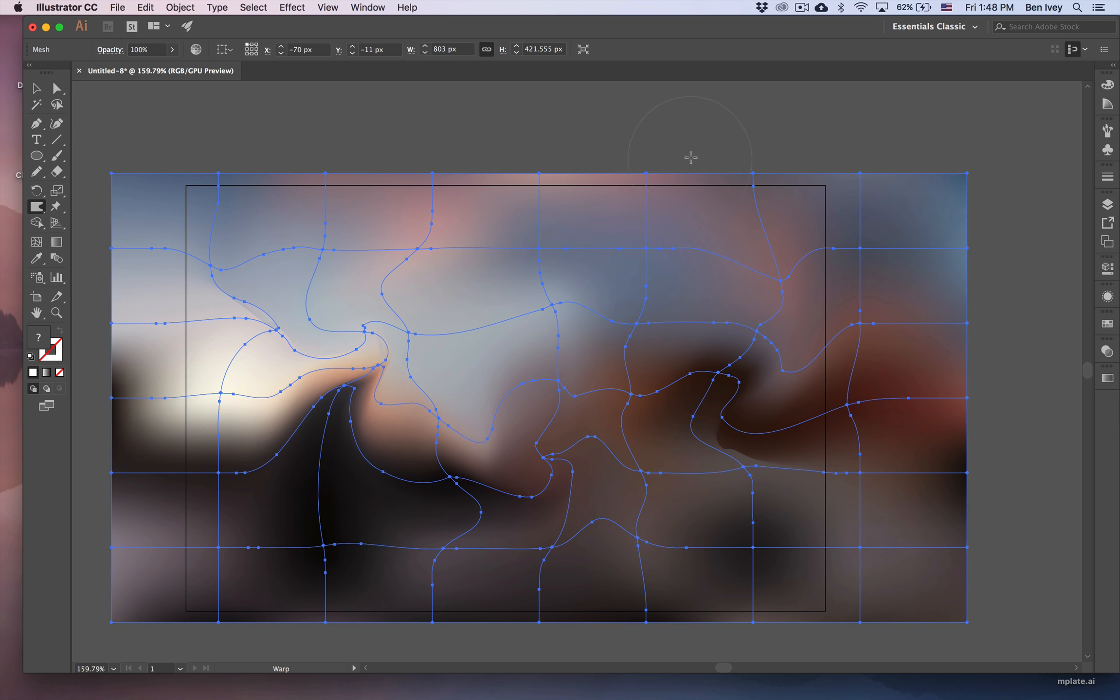
# Warp the mesh's upper edge inward right of centre, and push that edge back out beyond the artboard to cover it
pyautogui.moveTo(691, 157); pyautogui.dragTo(582, 287)
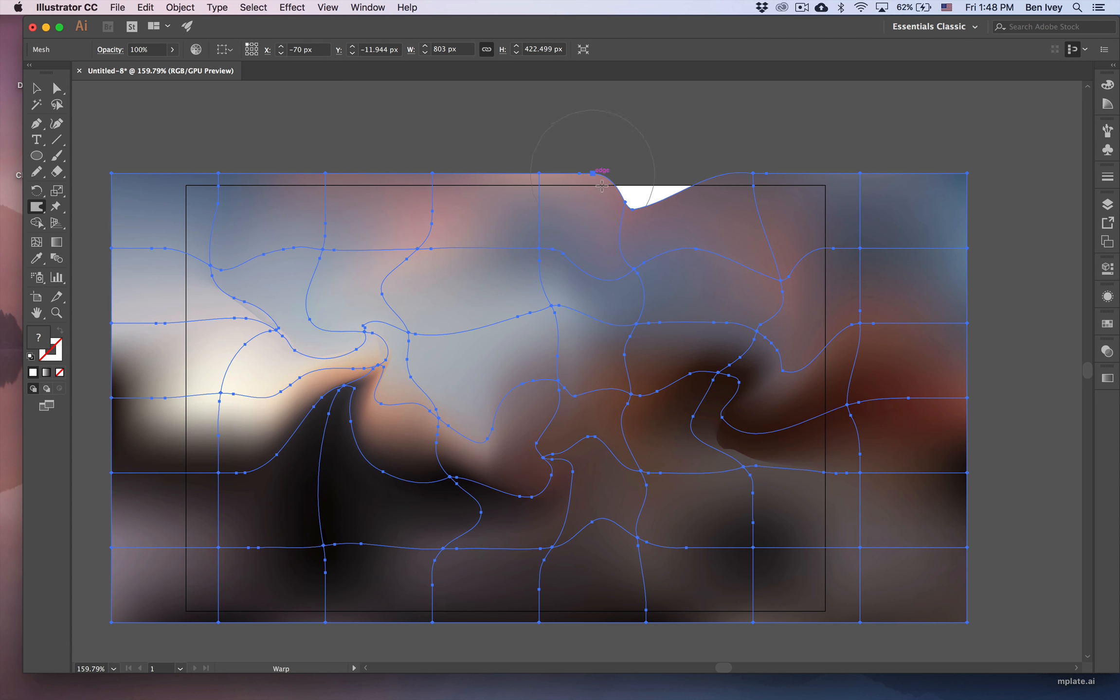
pyautogui.moveTo(601, 216); pyautogui.dragTo(667, 163)
pyautogui.moveTo(690, 212); pyautogui.dragTo(690, 150)
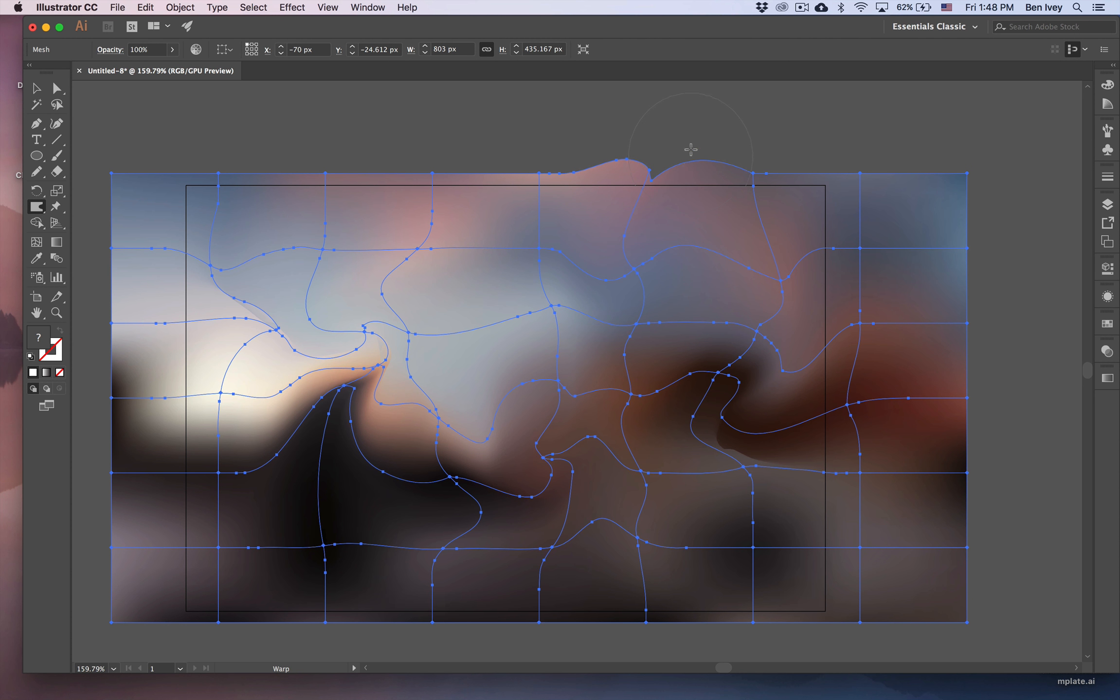
pyautogui.moveTo(653, 201); pyautogui.dragTo(653, 168)
# Warp the mesh's right side, and push the sky and dark ground around on its left side
pyautogui.moveTo(863, 233)
pyautogui.mouseDown()
pyautogui.moveTo(778, 265)
pyautogui.moveTo(822, 437)
pyautogui.moveTo(748, 504)
pyautogui.mouseUp()
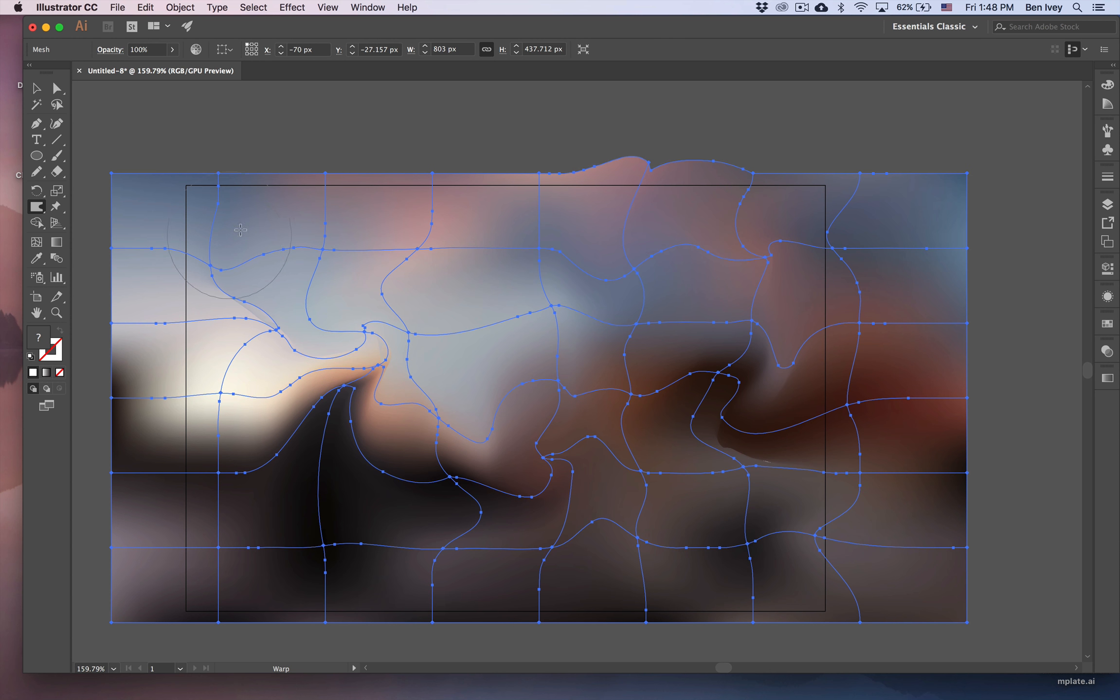
pyautogui.moveTo(227, 231)
pyautogui.mouseDown()
pyautogui.moveTo(206, 294)
pyautogui.moveTo(155, 346)
pyautogui.mouseUp()
pyautogui.moveTo(246, 493); pyautogui.dragTo(168, 433)
pyautogui.moveTo(239, 470)
pyautogui.mouseDown()
pyautogui.moveTo(317, 536)
pyautogui.moveTo(292, 564)
pyautogui.moveTo(467, 545)
pyautogui.moveTo(506, 405)
pyautogui.mouseUp()
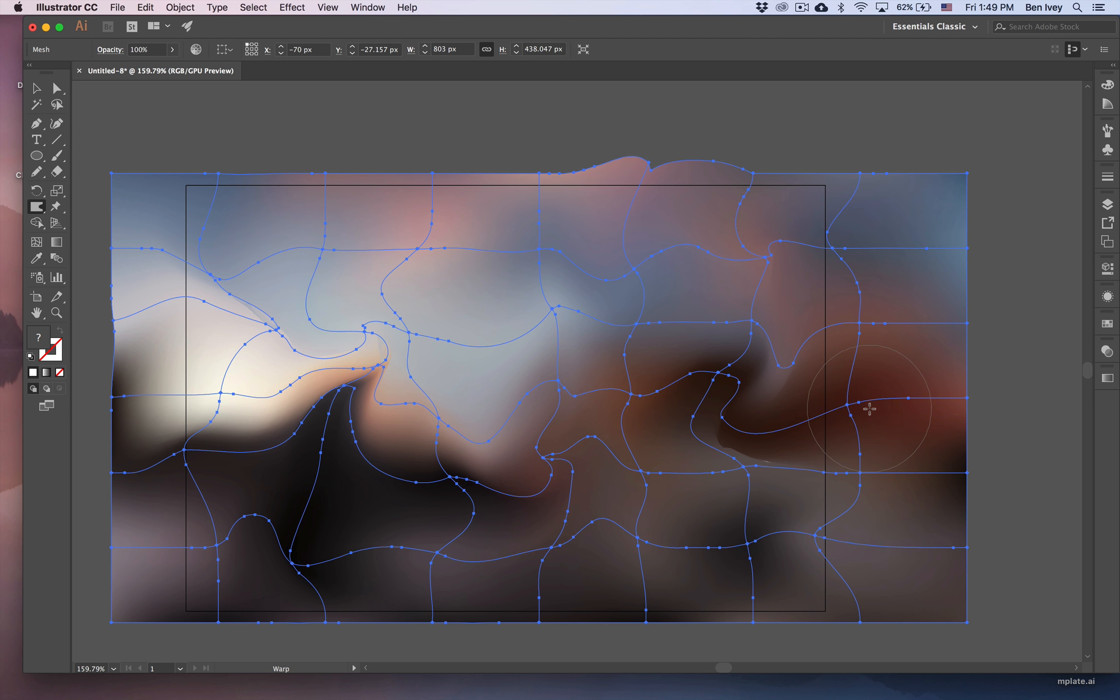
# Deselect the warped mesh to view it clean, and reselect and lock it in place
pyautogui.press('super')
pyautogui.press('super')
pyautogui.keyDown('super'); pyautogui.click(1011, 400); pyautogui.keyUp('super')
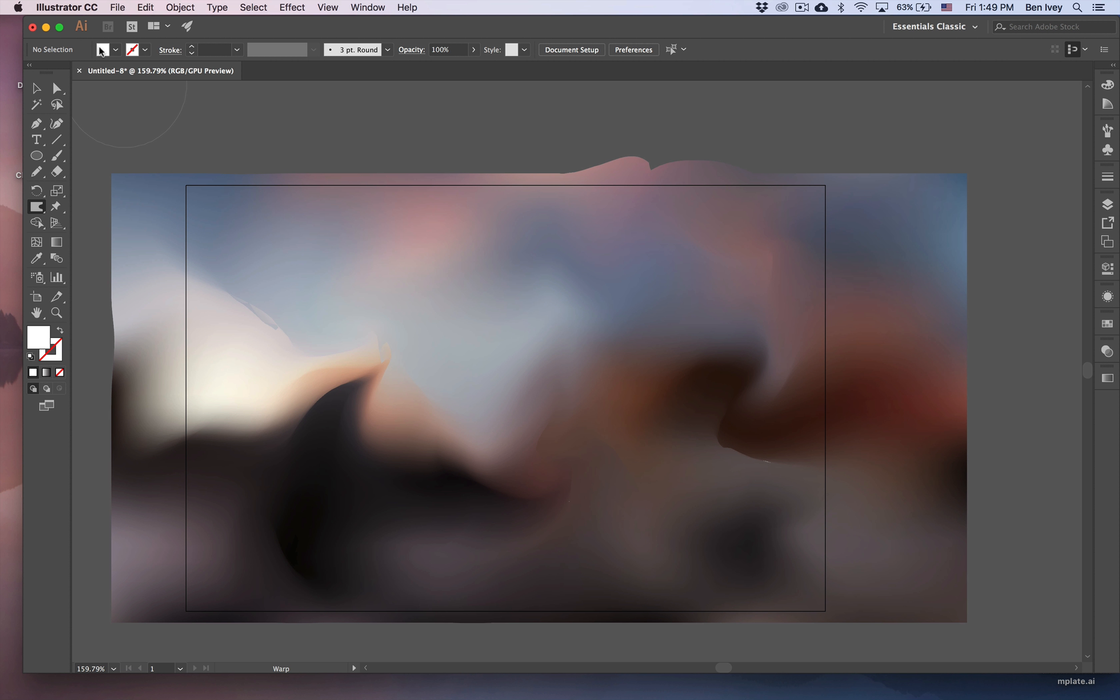
pyautogui.click(36, 88)
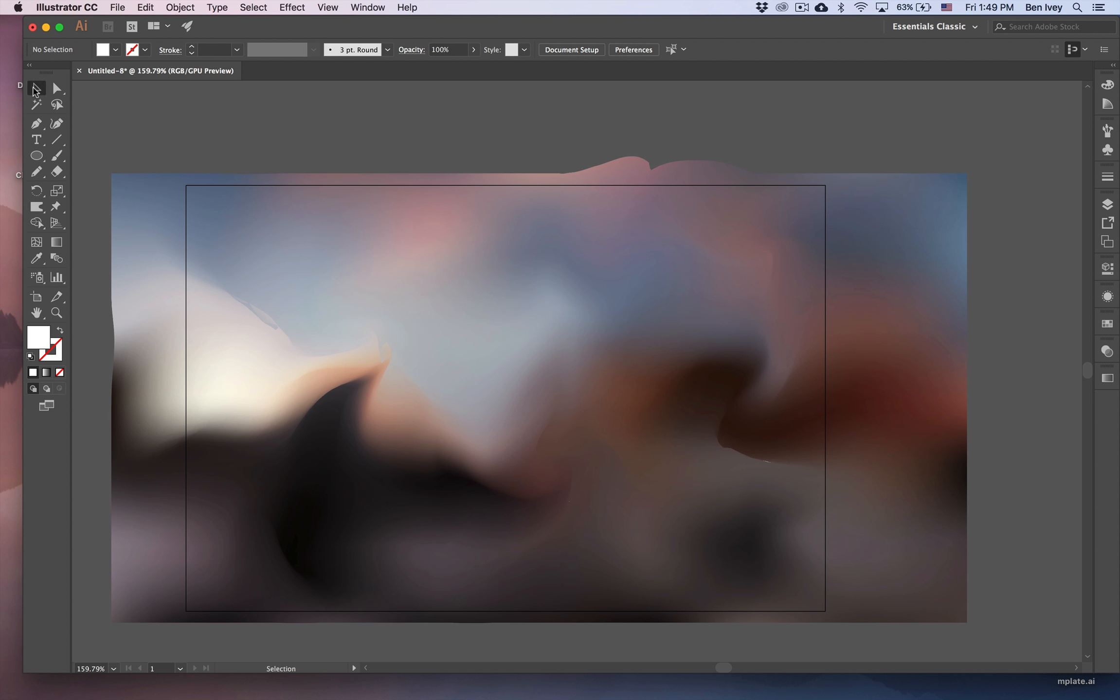
pyautogui.click(273, 215)
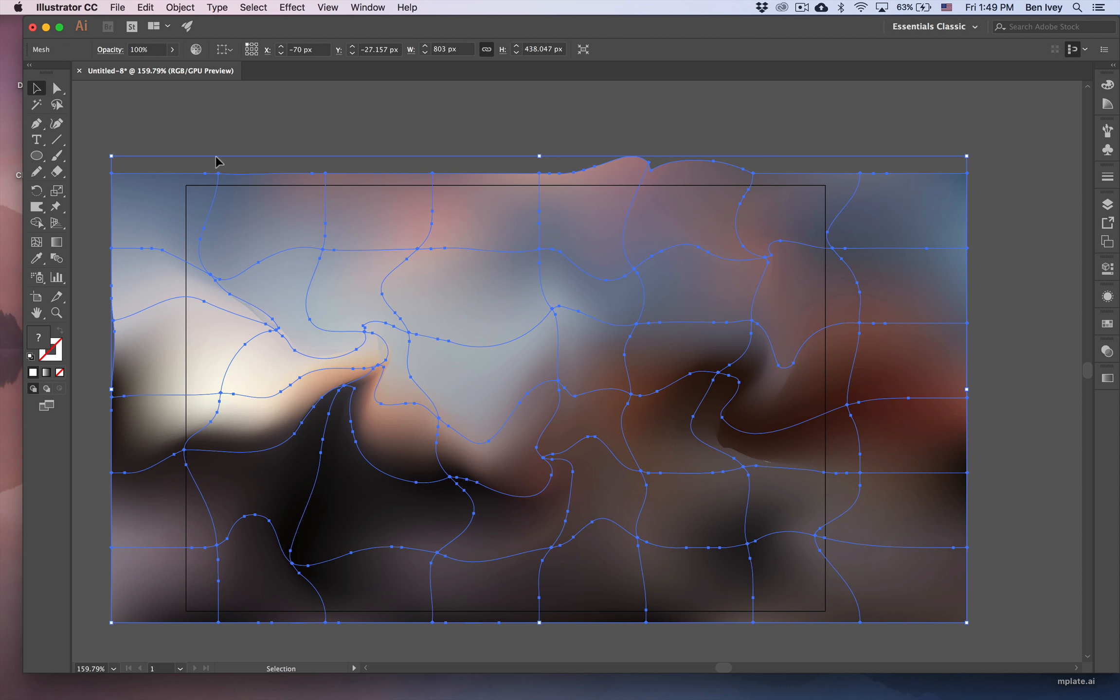
pyautogui.click(163, 7)
pyautogui.moveTo(183, 84)
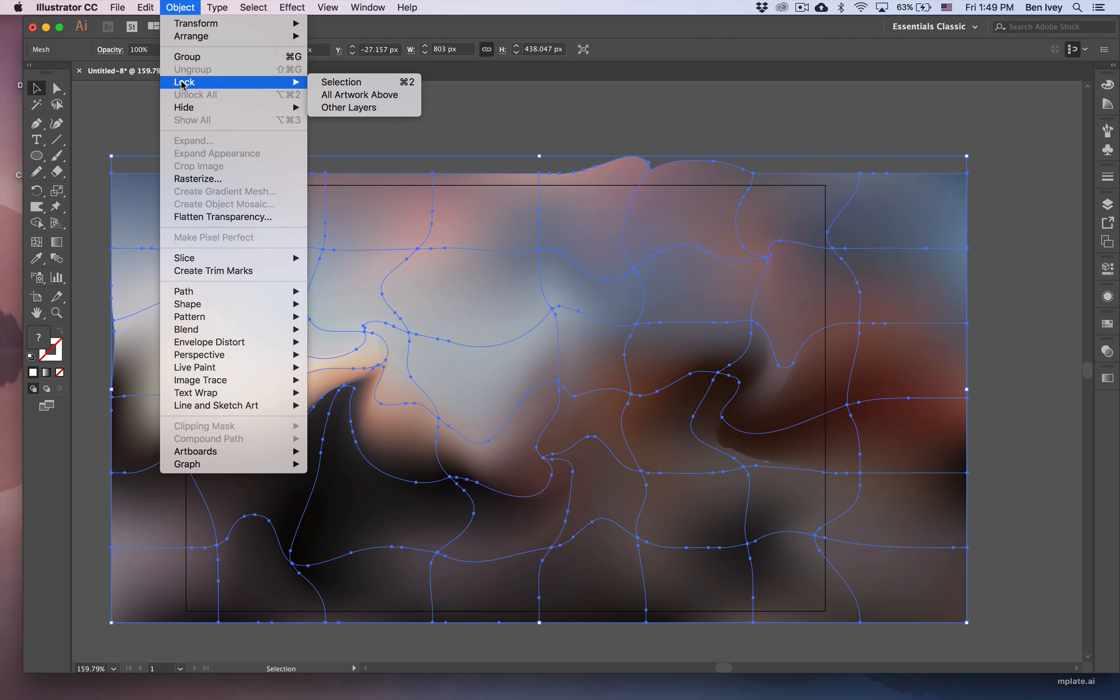
pyautogui.click(336, 82)
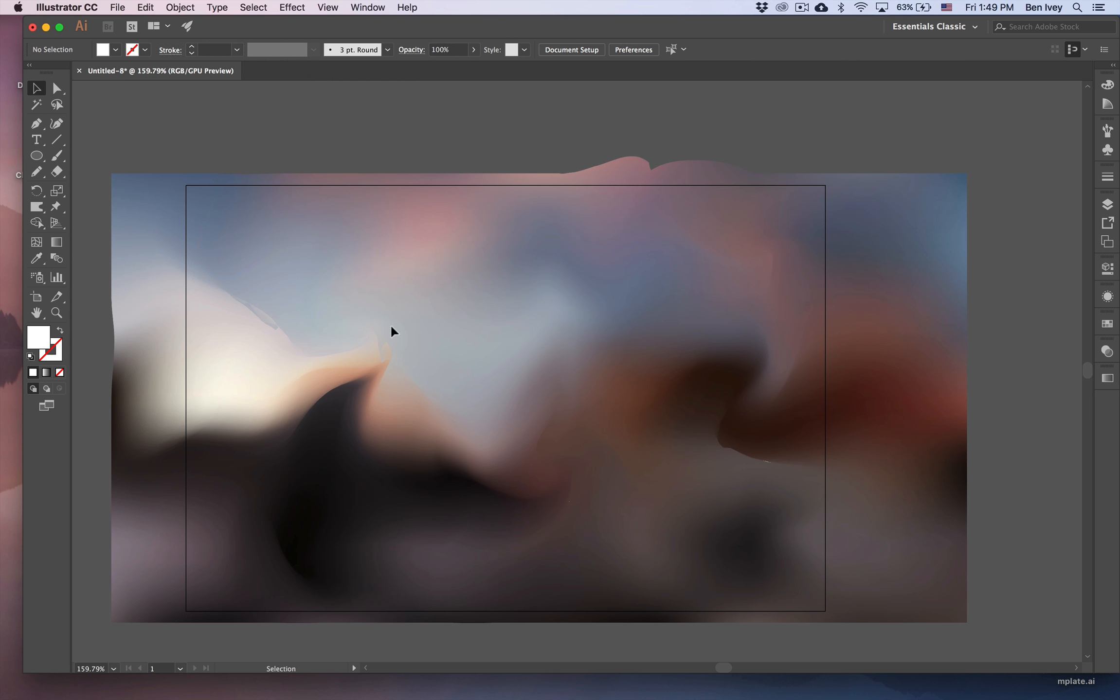
# Draw a rectangle about 810 × 424 px over the locked mesh and open the Gems and Jewels gradient swatch library
pyautogui.moveTo(36, 155); pyautogui.dragTo(974, 623)
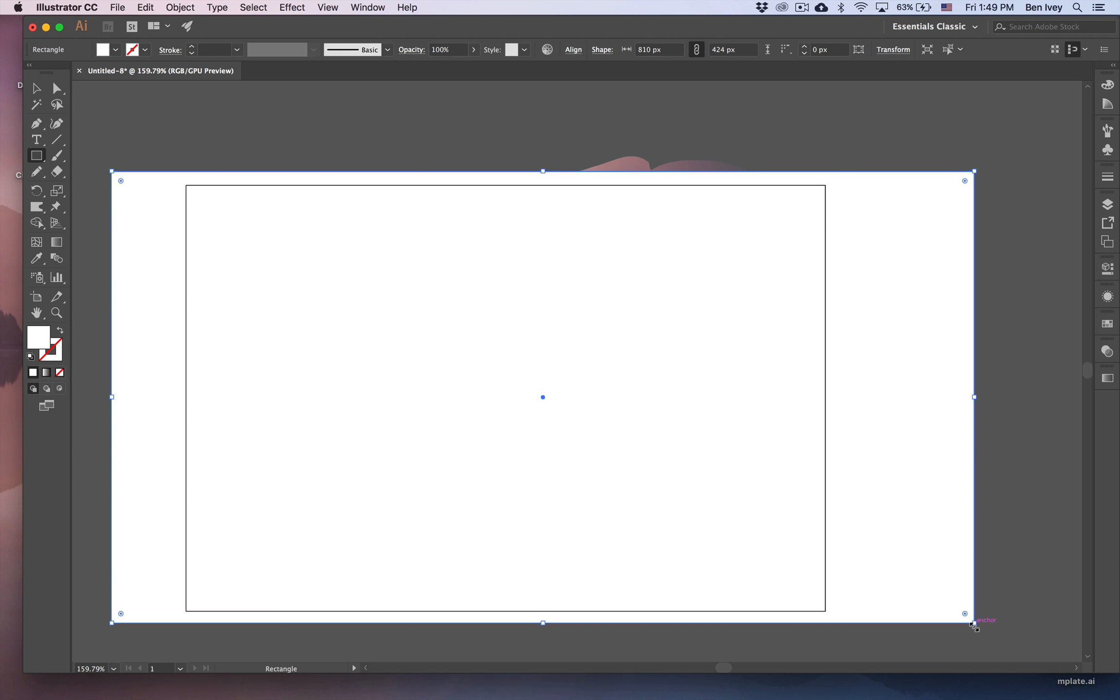
pyautogui.click(1107, 324)
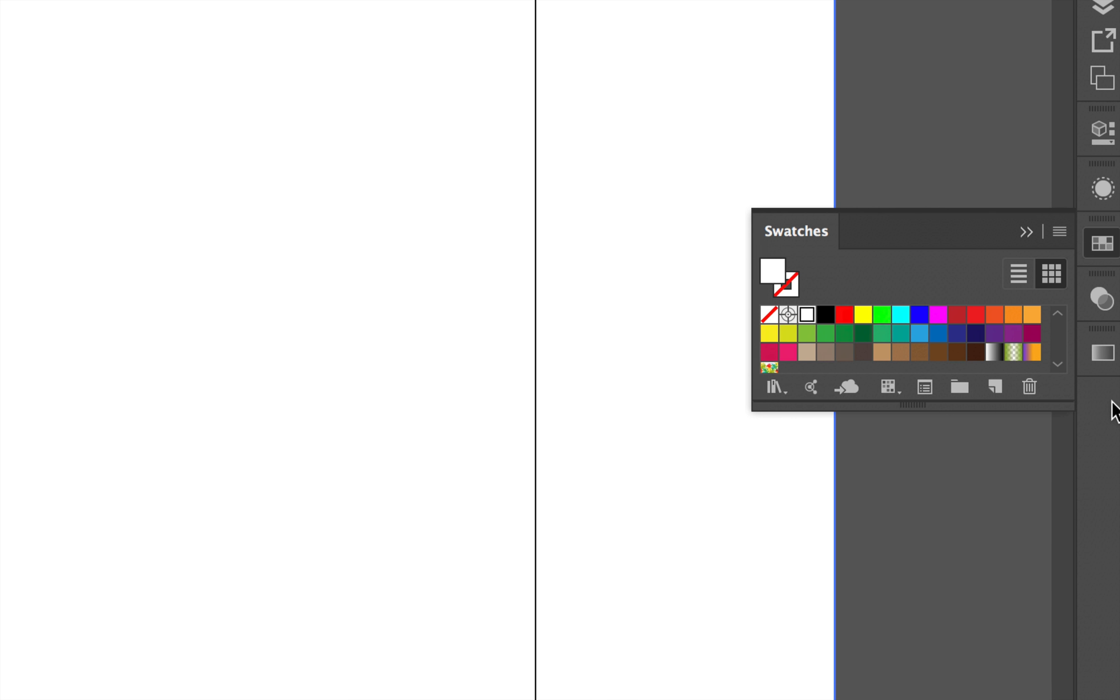
pyautogui.moveTo(953, 408); pyautogui.dragTo(964, 511)
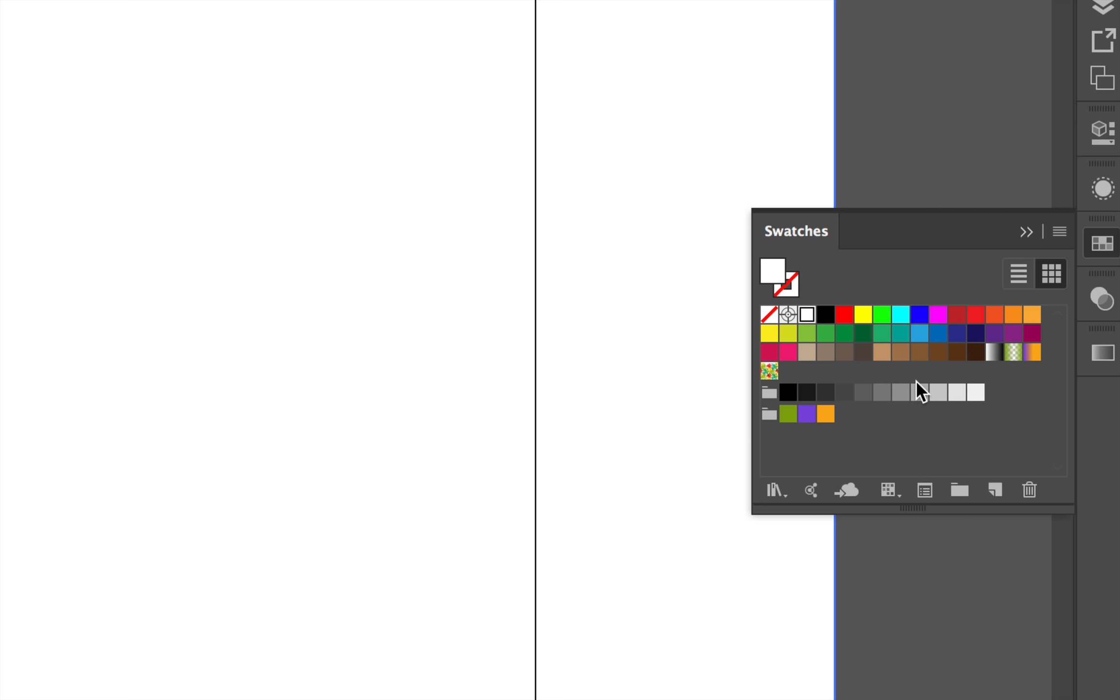
pyautogui.click(777, 491)
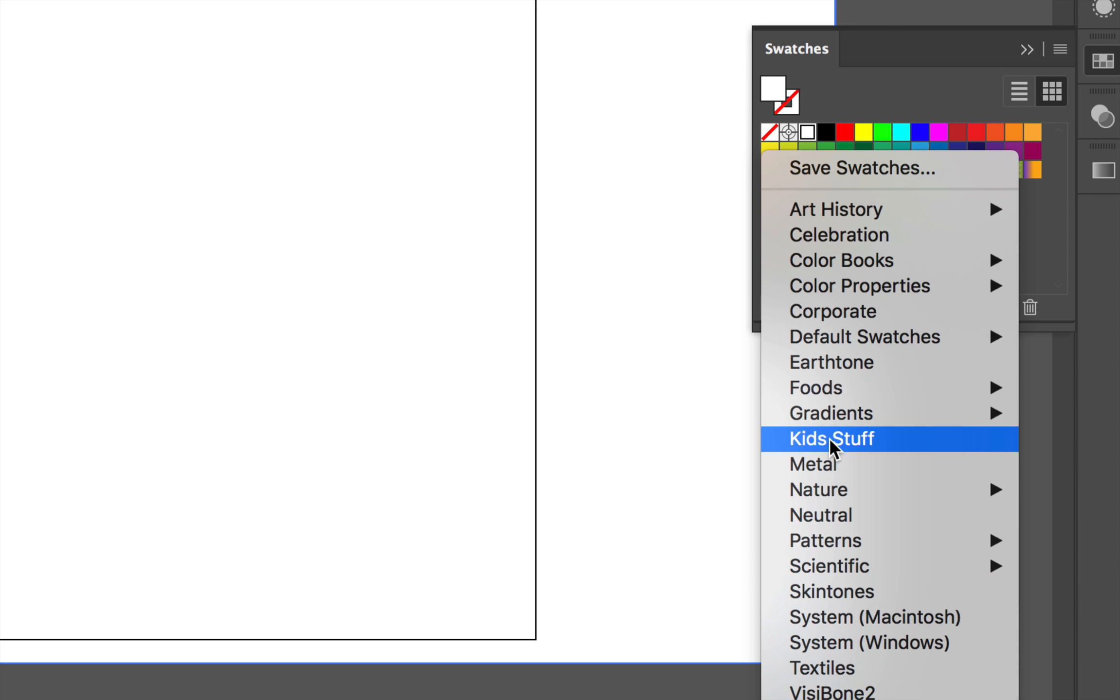
pyautogui.moveTo(832, 417)
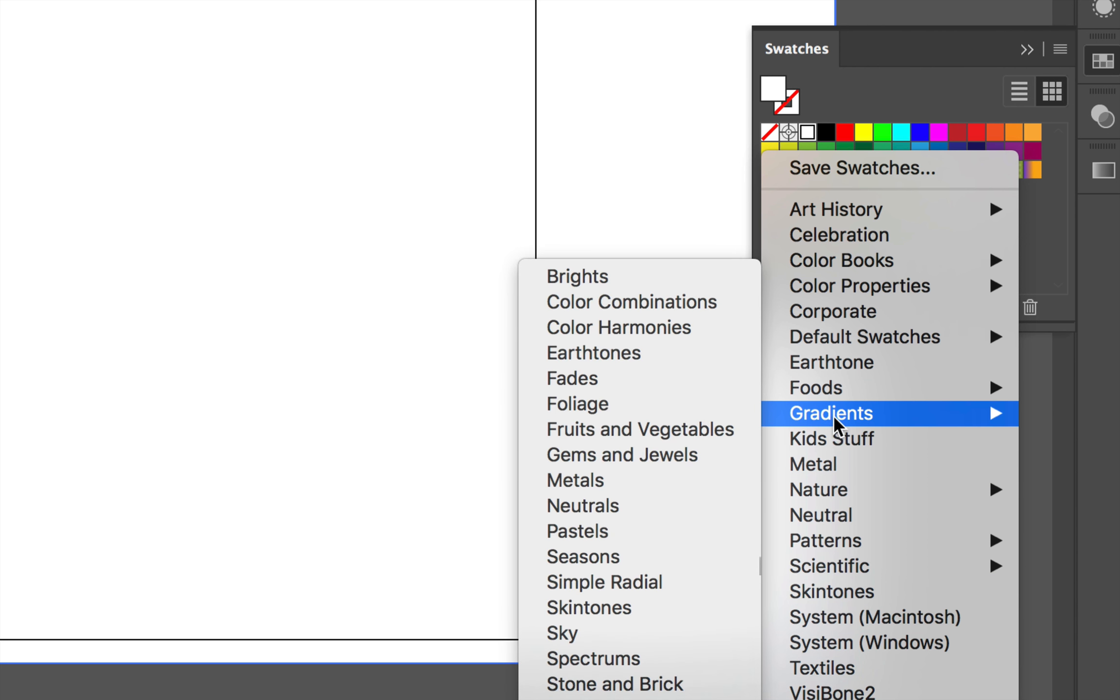
pyautogui.click(679, 457)
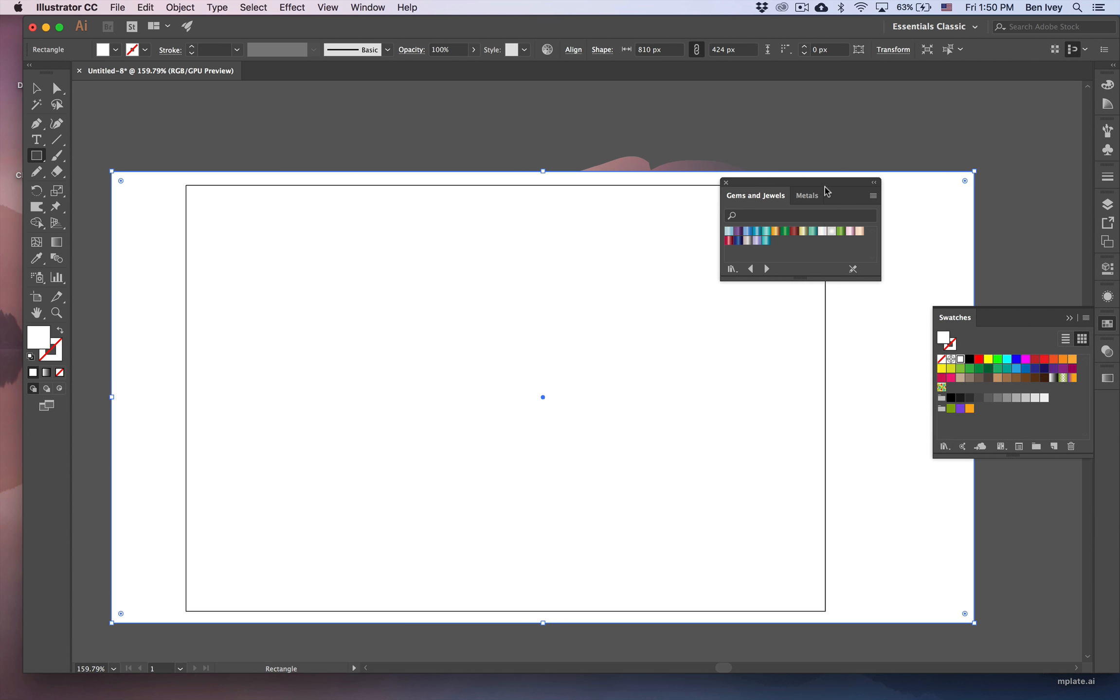
# Try the Garnet and purple gradients on the rectangle, and fill it with the Sapphire gradient
pyautogui.moveTo(825, 189); pyautogui.dragTo(901, 176)
pyautogui.click(870, 218)
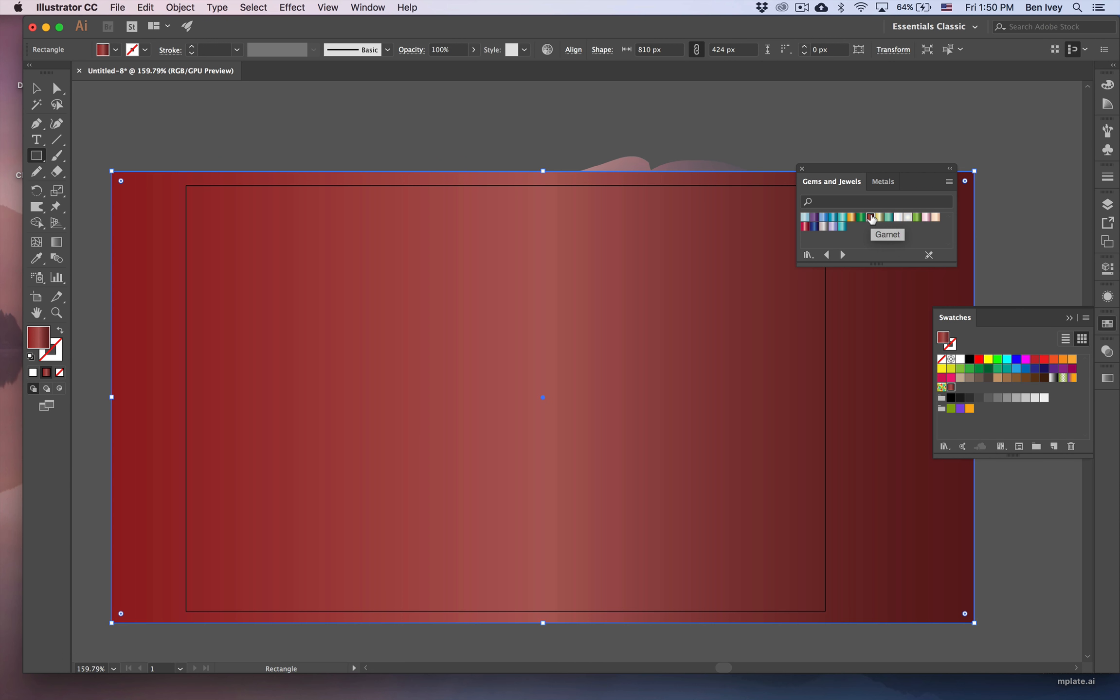
pyautogui.click(814, 218)
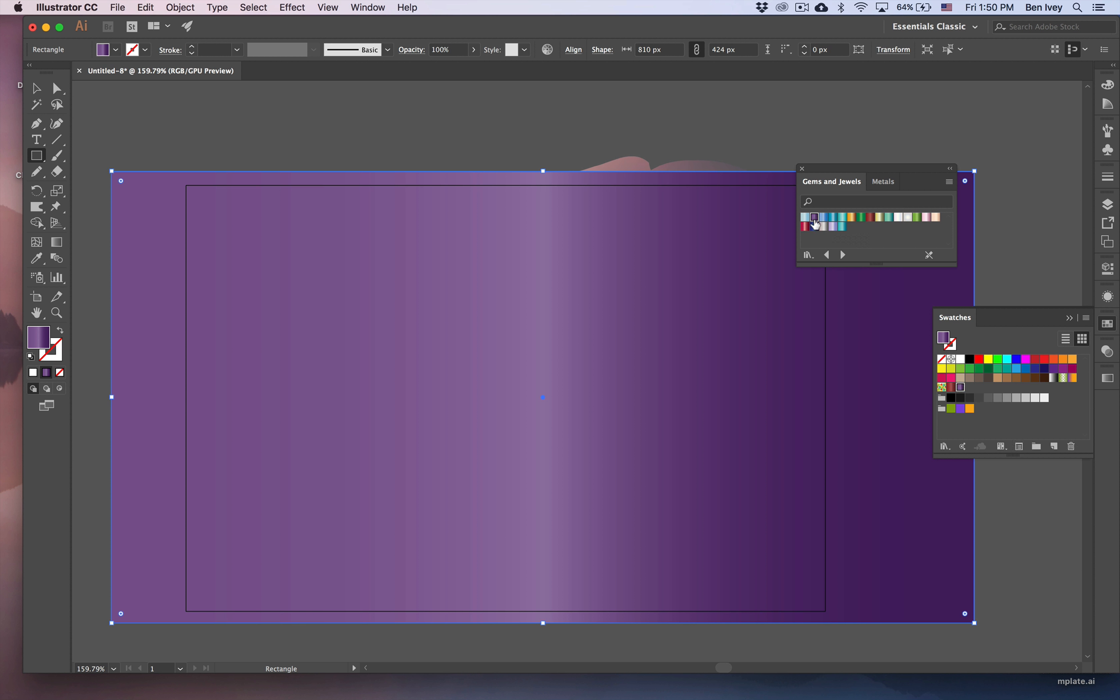
pyautogui.click(815, 227)
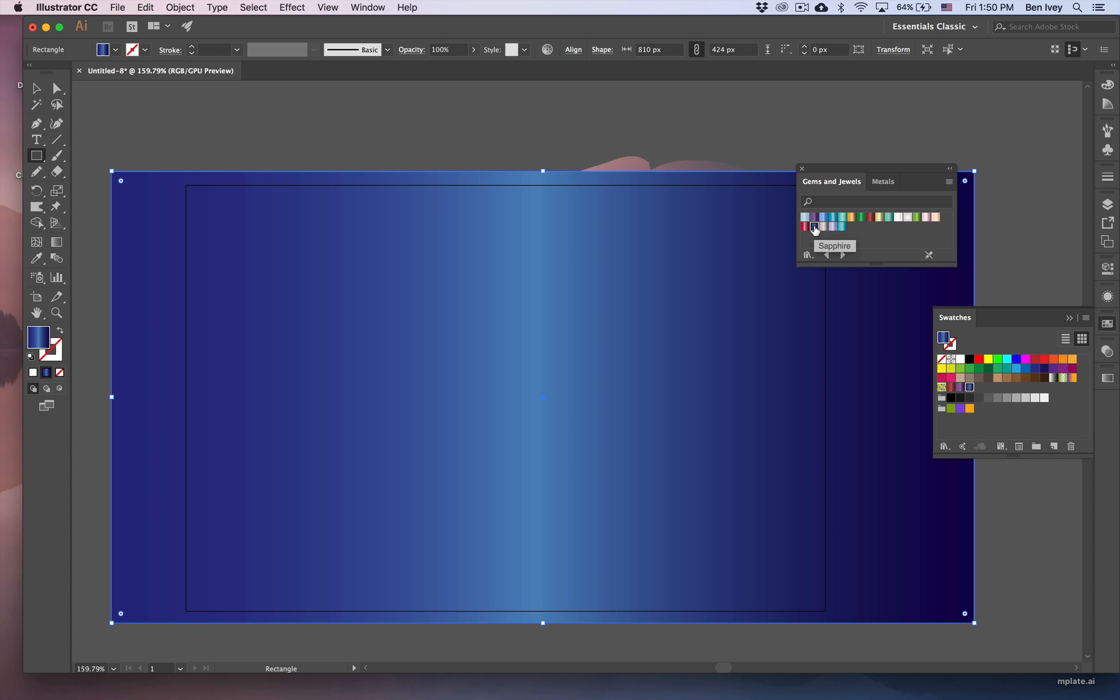
# Change the rectangle's gradient type to Radial and move its light blue colour stop to the 0% location
pyautogui.click(1107, 379)
pyautogui.click(1024, 392)
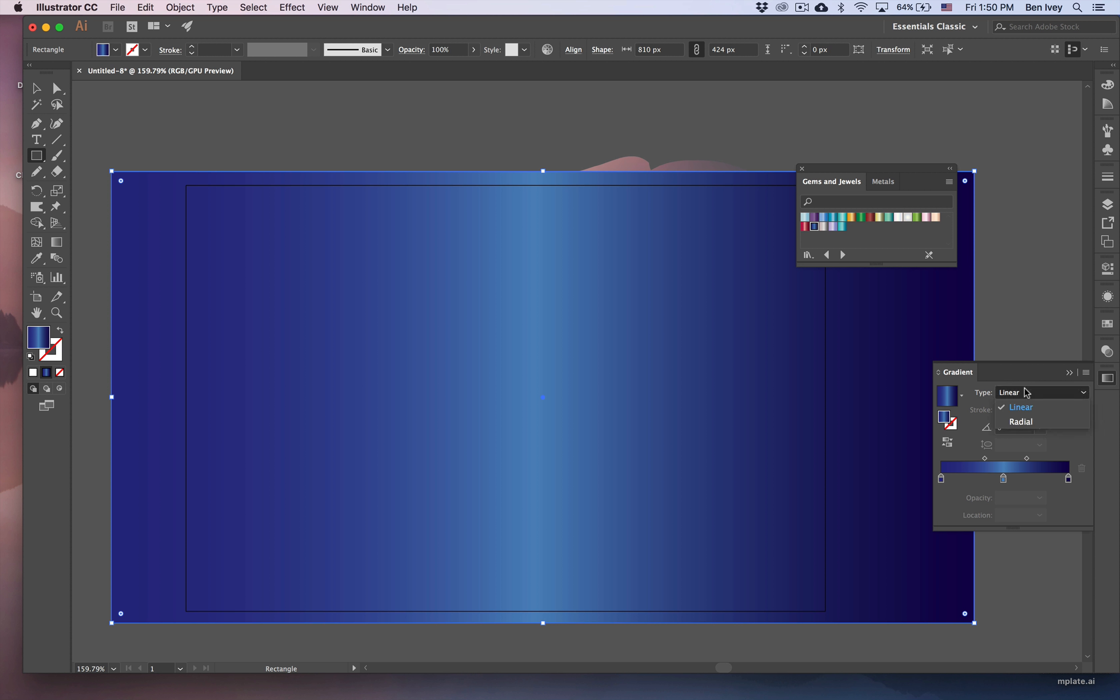
pyautogui.click(1032, 421)
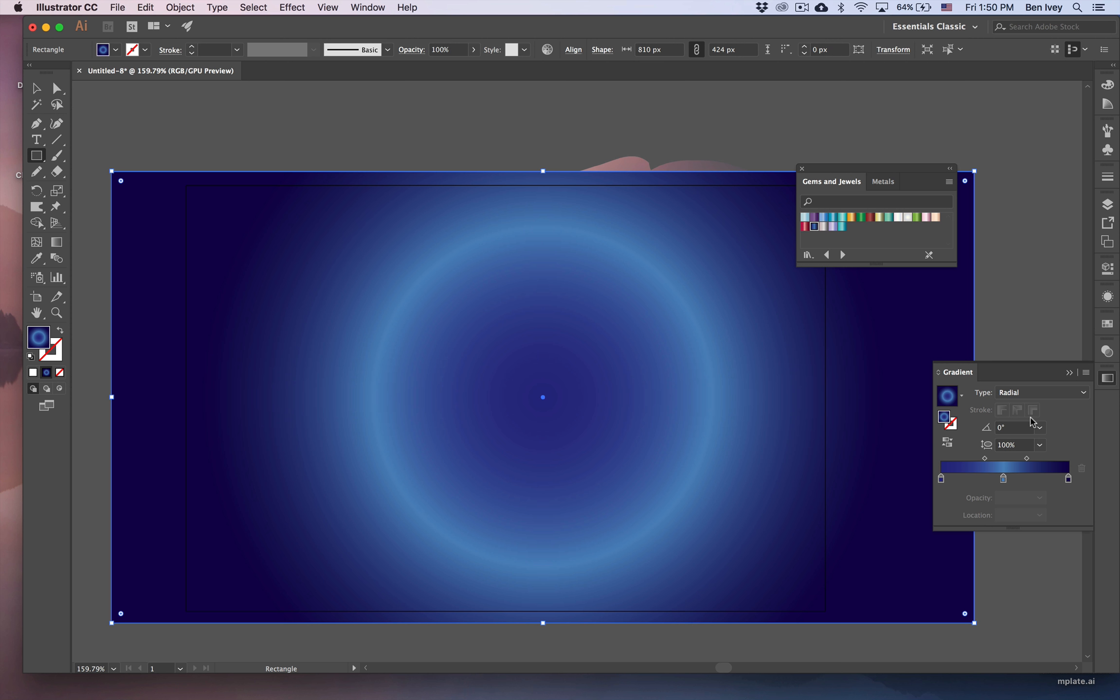
pyautogui.moveTo(1003, 479); pyautogui.dragTo(931, 480)
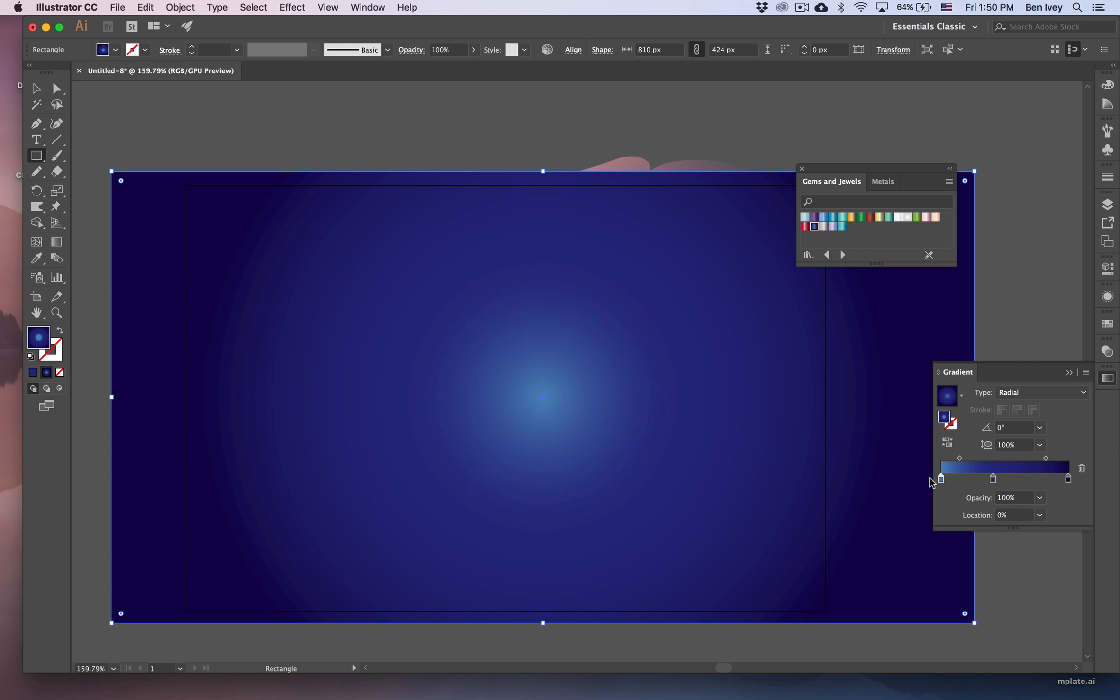
# Recolour the gradient's 0% stop to near-black by lowering its RGB colour values
pyautogui.doubleClick(941, 479)
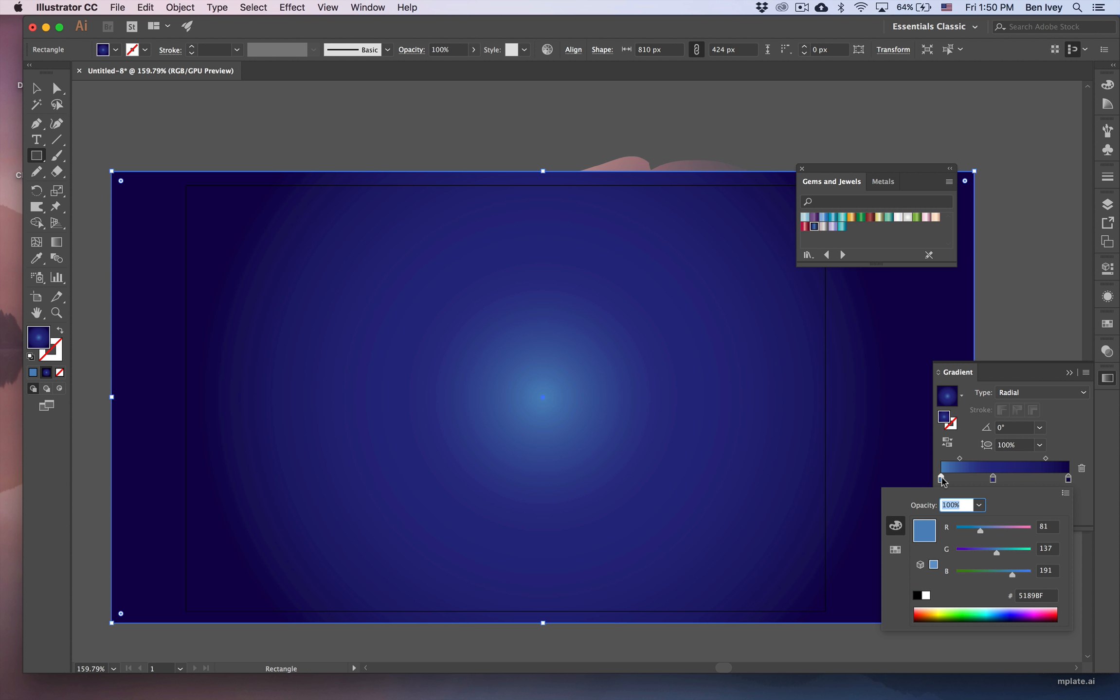
pyautogui.moveTo(997, 553); pyautogui.dragTo(959, 535)
pyautogui.moveTo(1011, 575); pyautogui.dragTo(961, 575)
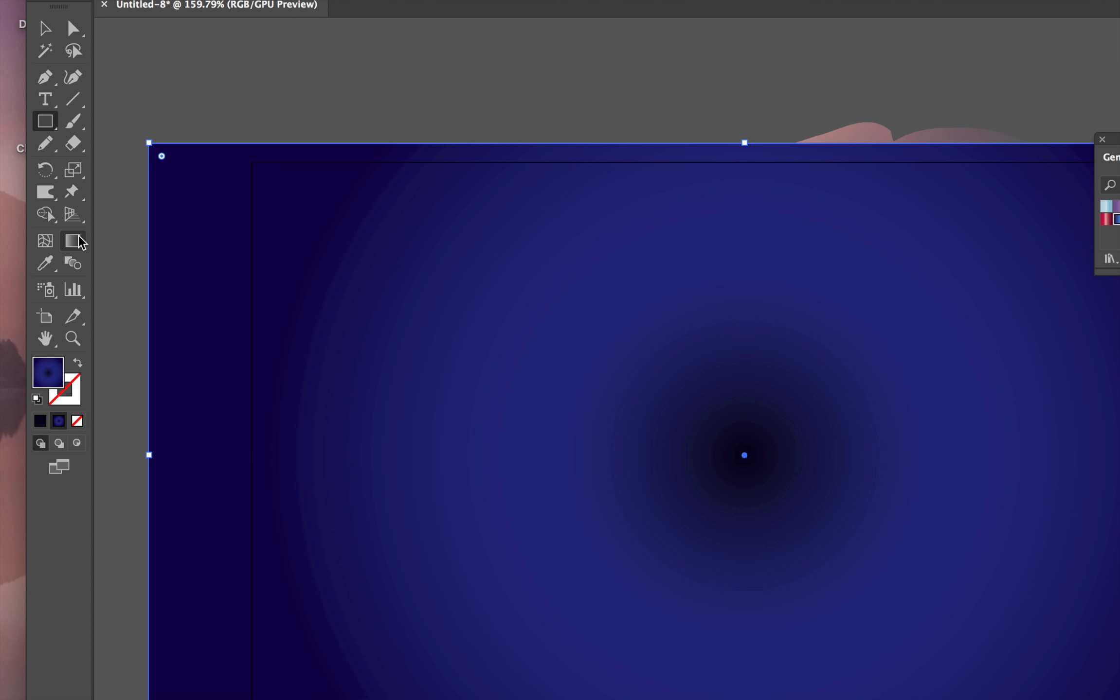
# Redraw the radial gradient diagonally at -25.5° from the rectangle's upper left, and switch the gradient type to Linear
pyautogui.click(72, 239)
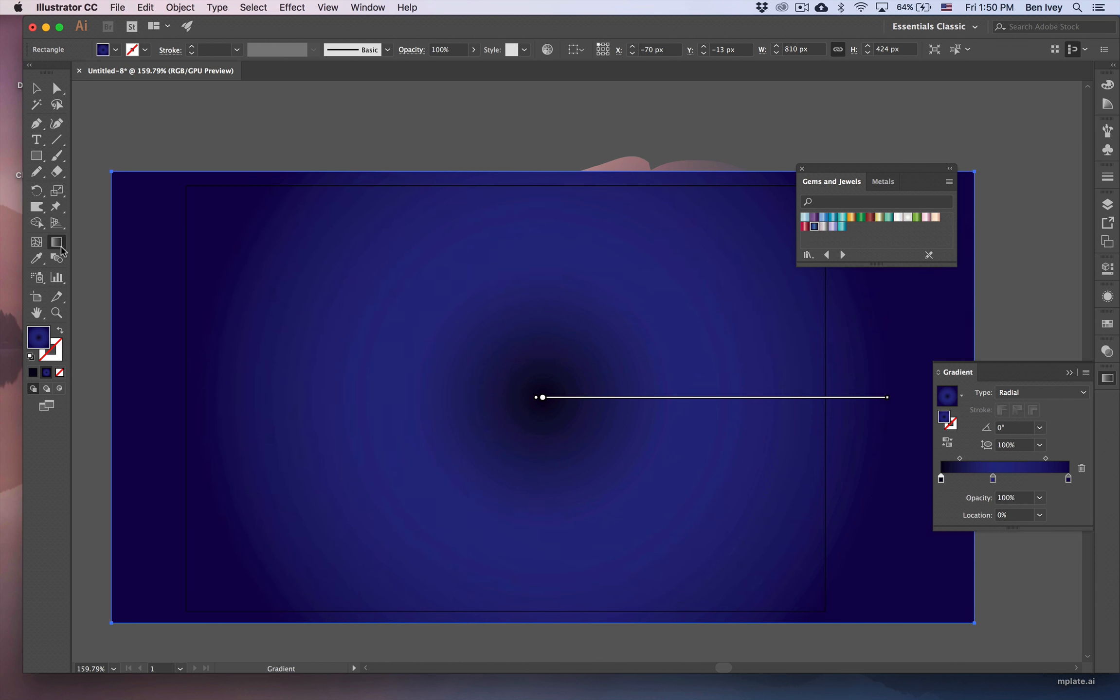
pyautogui.moveTo(188, 252); pyautogui.dragTo(762, 525)
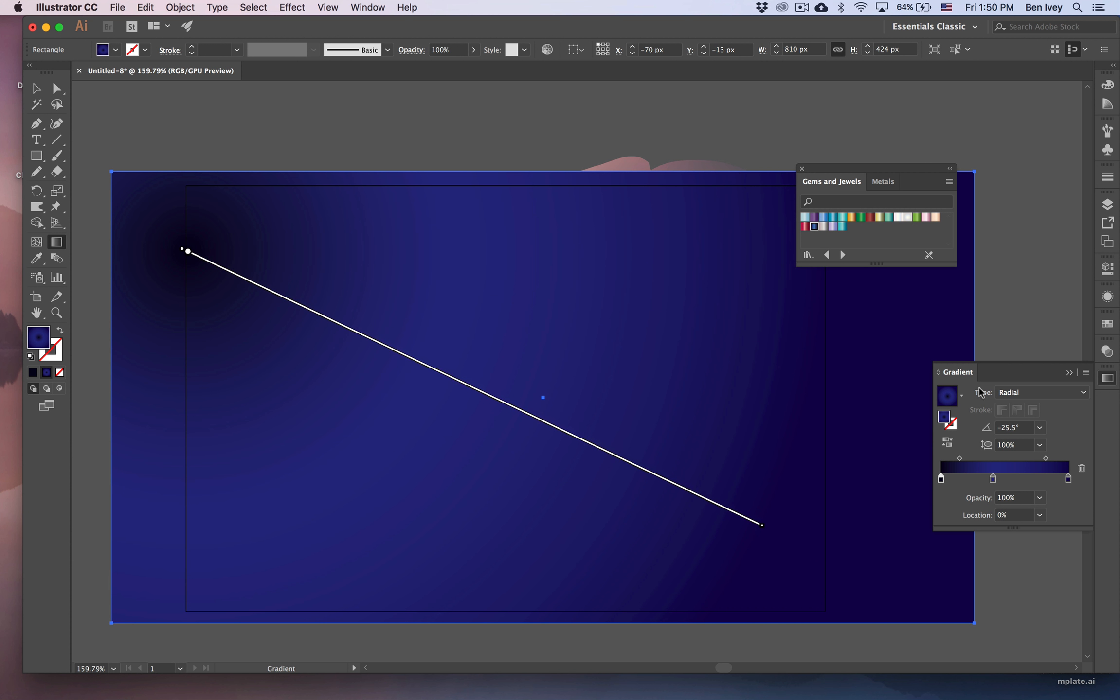
pyautogui.click(1013, 395)
pyautogui.click(1020, 408)
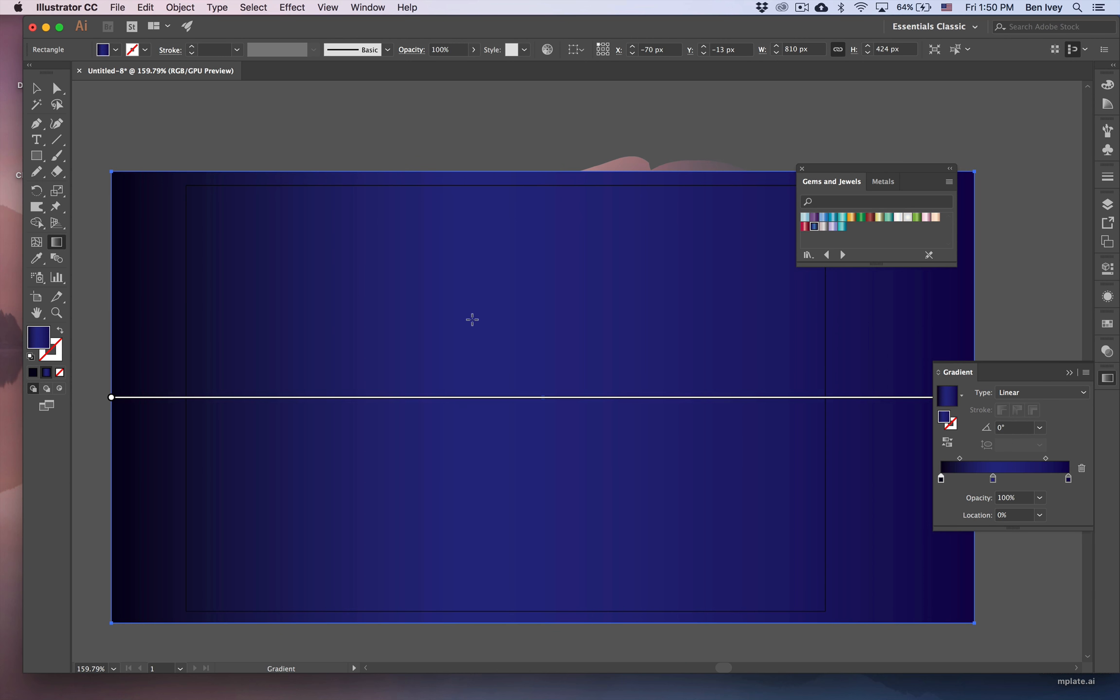
# Redraw the rectangle's linear gradient diagonally at about -25.4°, from the upper-left area to the lower-right area
pyautogui.moveTo(270, 268); pyautogui.dragTo(780, 510)
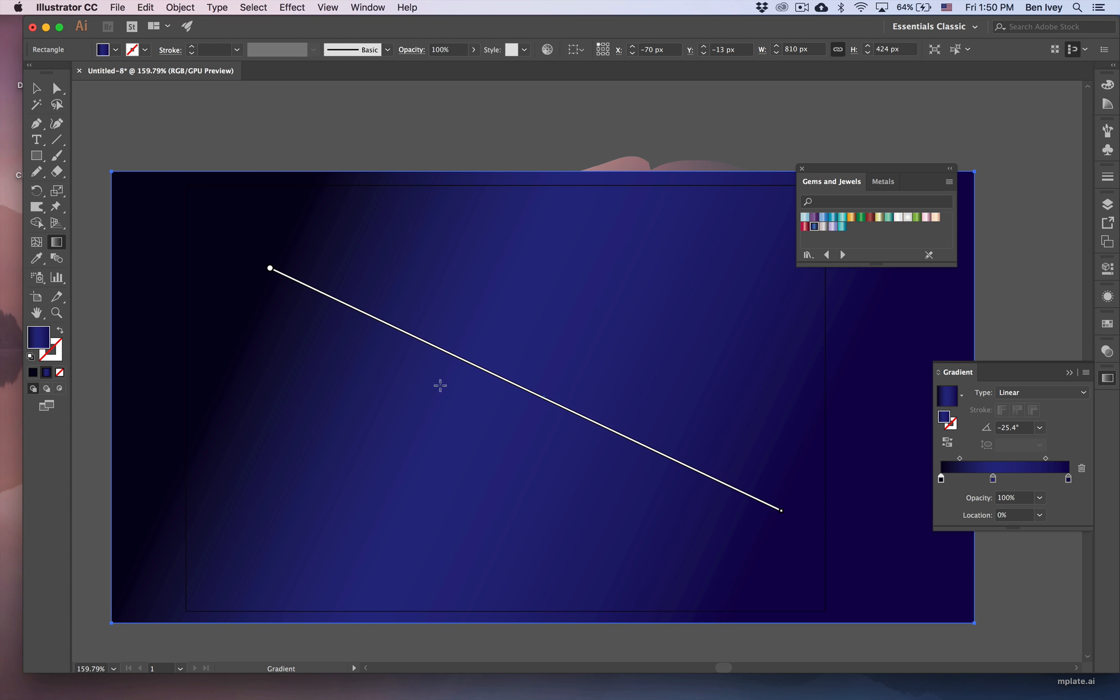
pyautogui.click(36, 88)
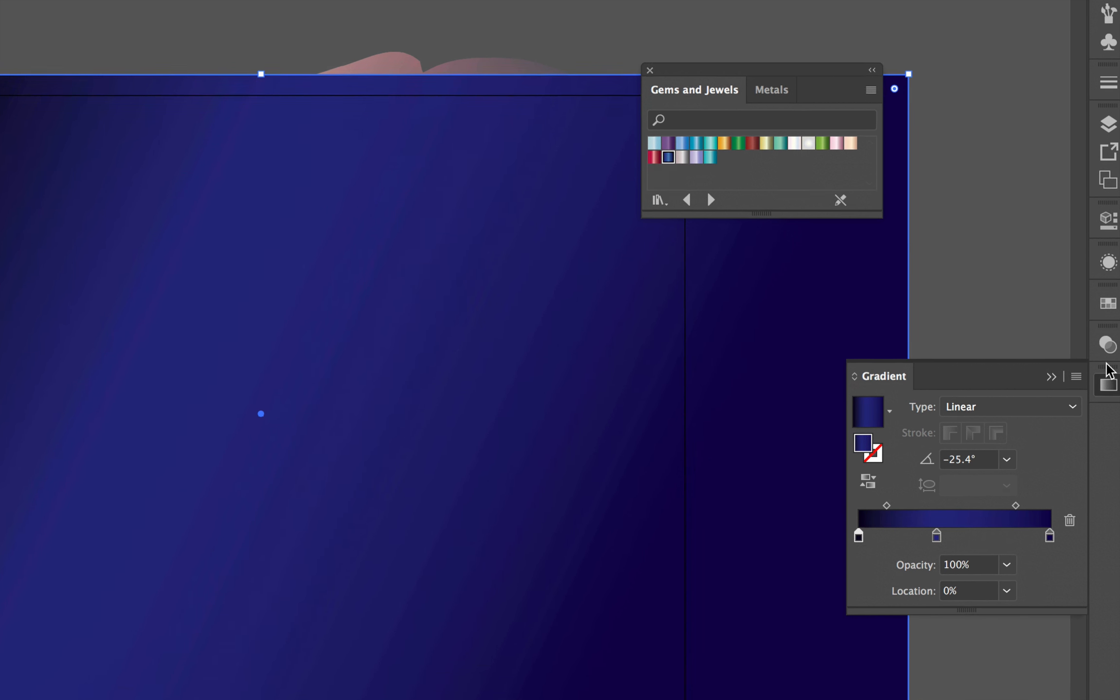
# Try the Multiply, Color Burn, Screen, Overlay and Soft Light blending modes on the gradient rectangle
pyautogui.click(1107, 351)
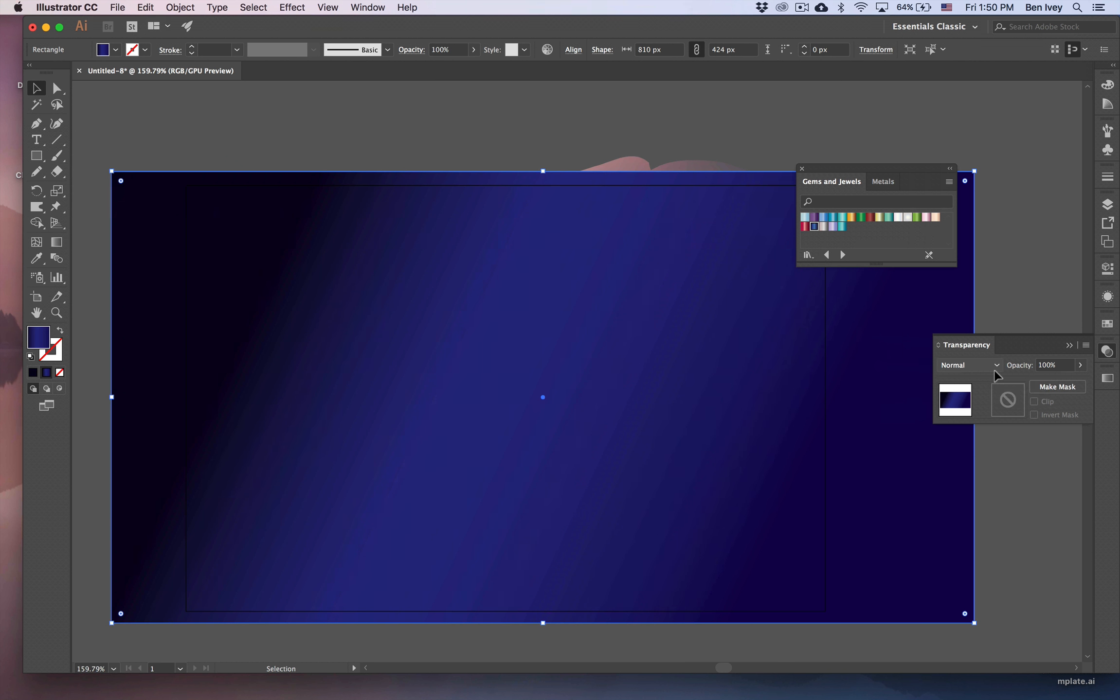
pyautogui.click(939, 366)
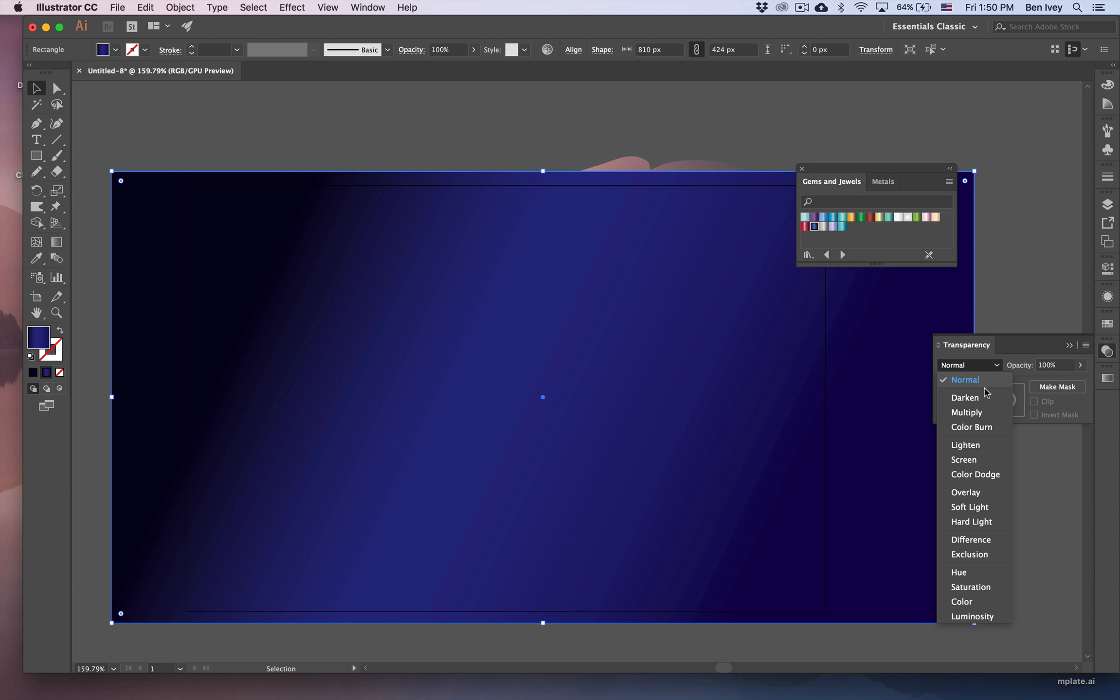
pyautogui.click(981, 412)
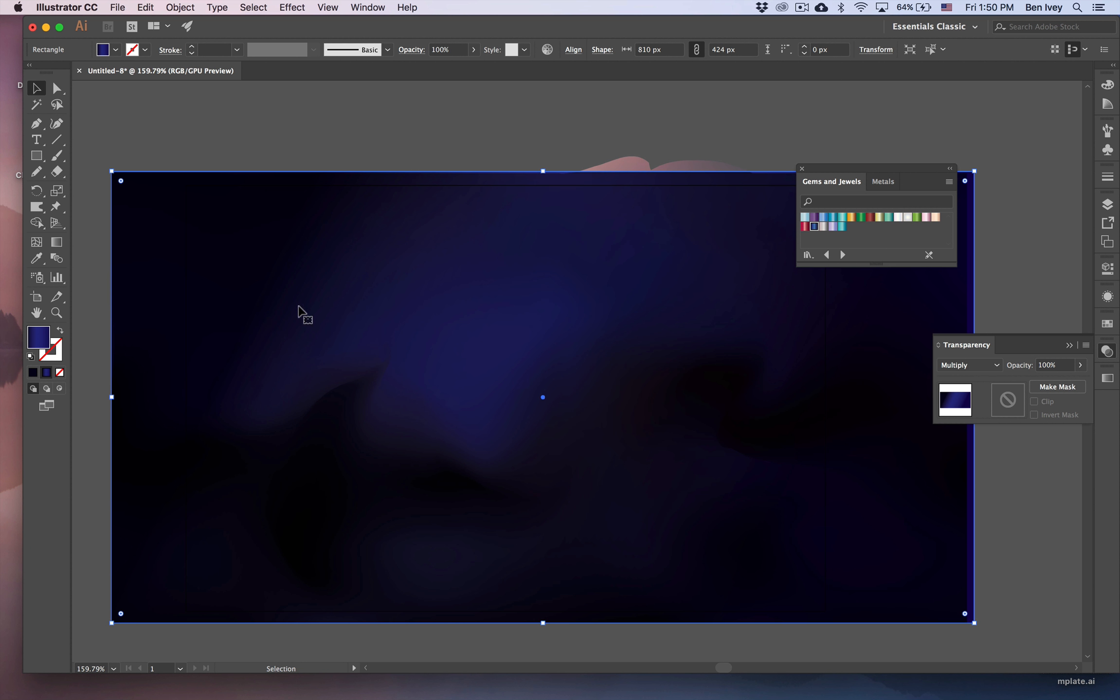
pyautogui.click(955, 366)
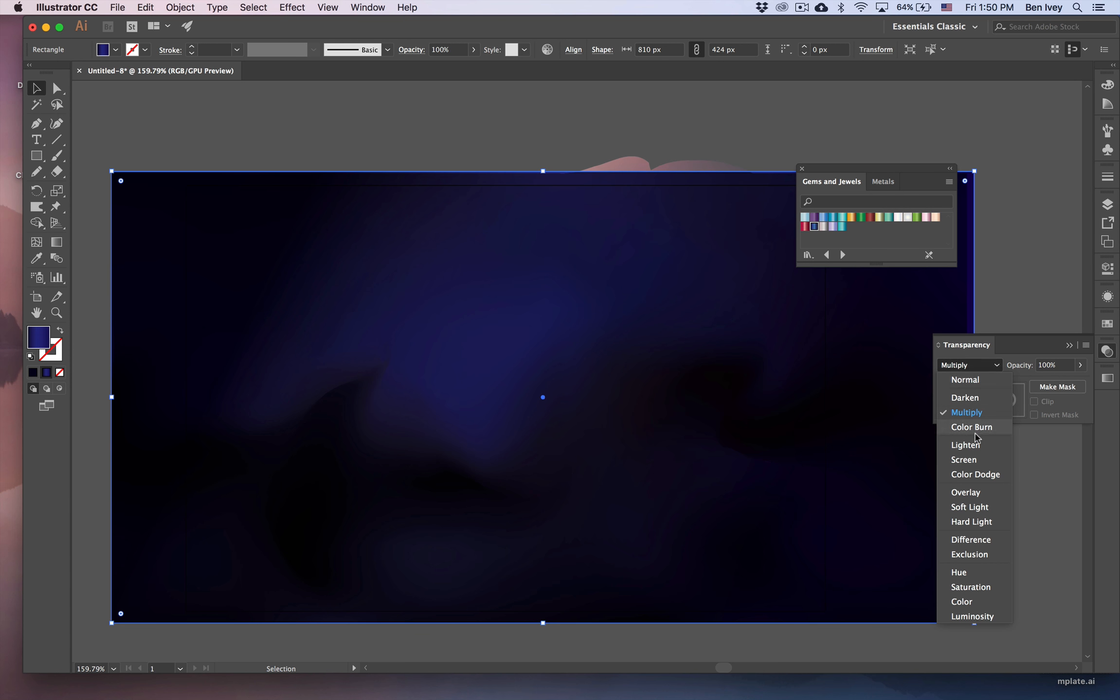
pyautogui.click(978, 428)
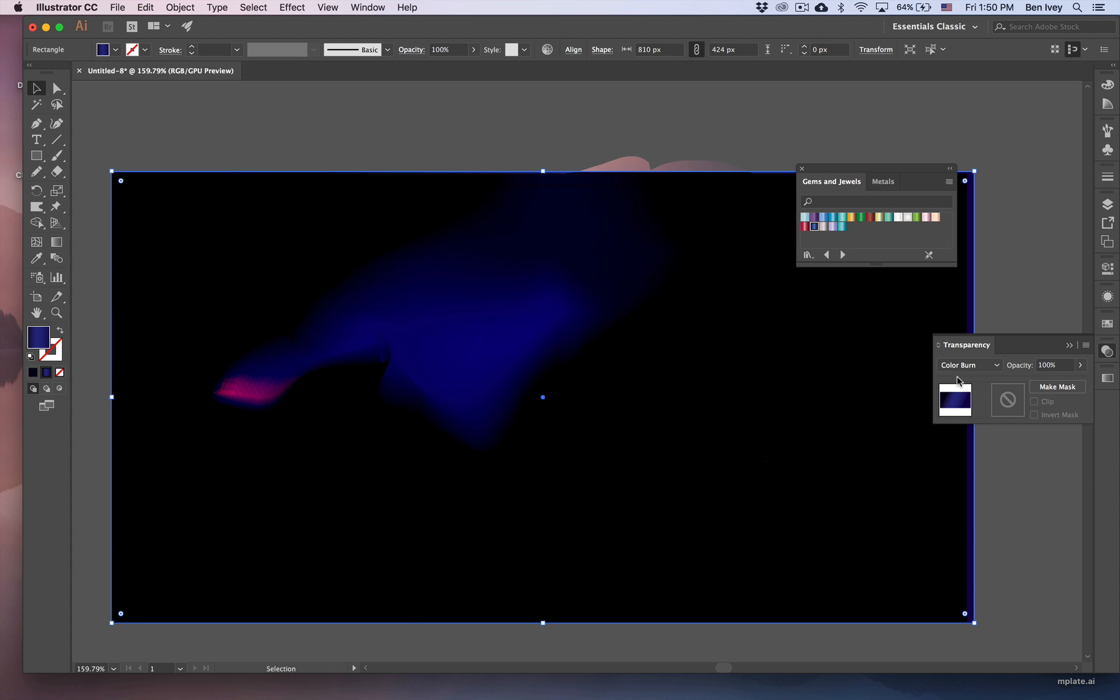
pyautogui.click(966, 366)
pyautogui.click(978, 458)
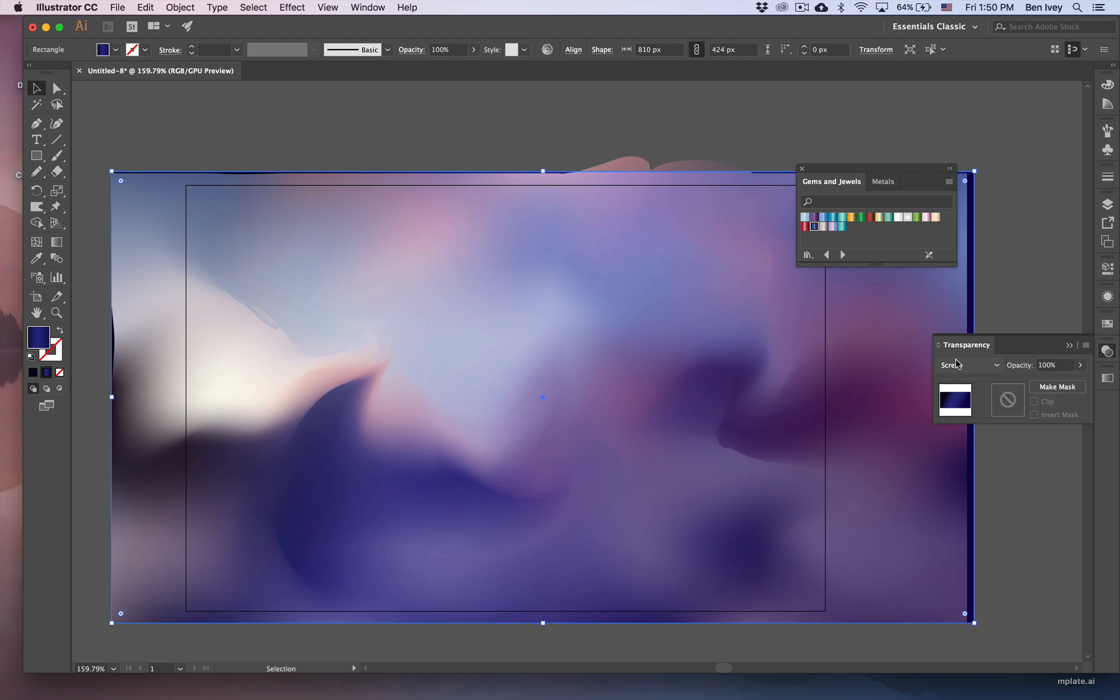
pyautogui.click(957, 365)
pyautogui.click(974, 494)
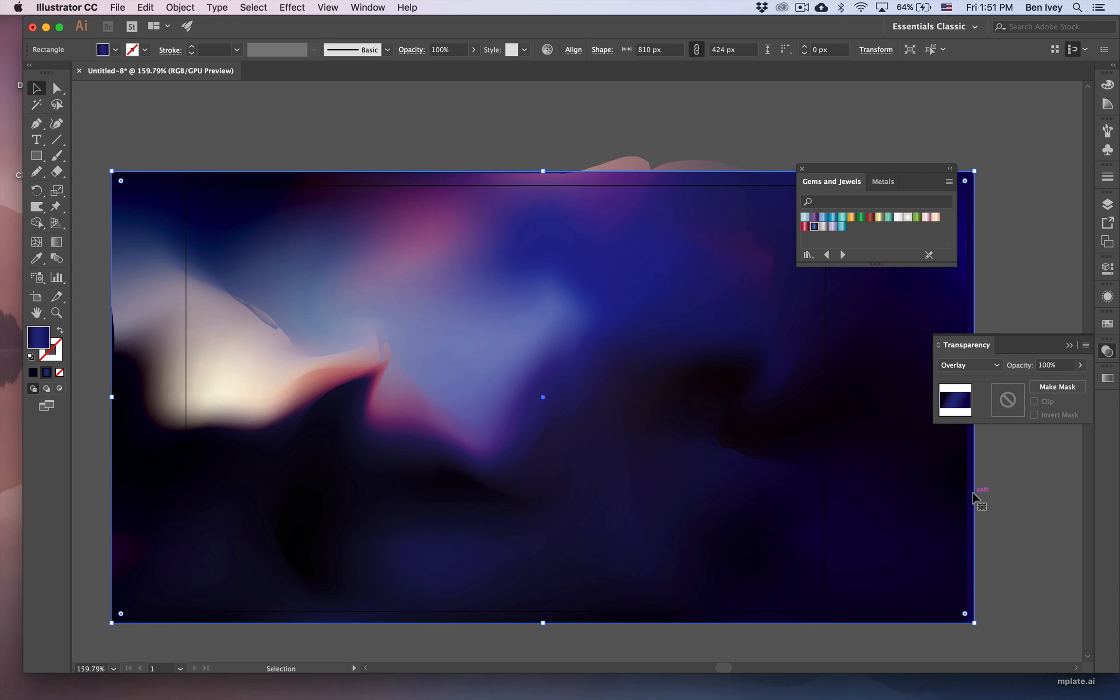
pyautogui.click(968, 370)
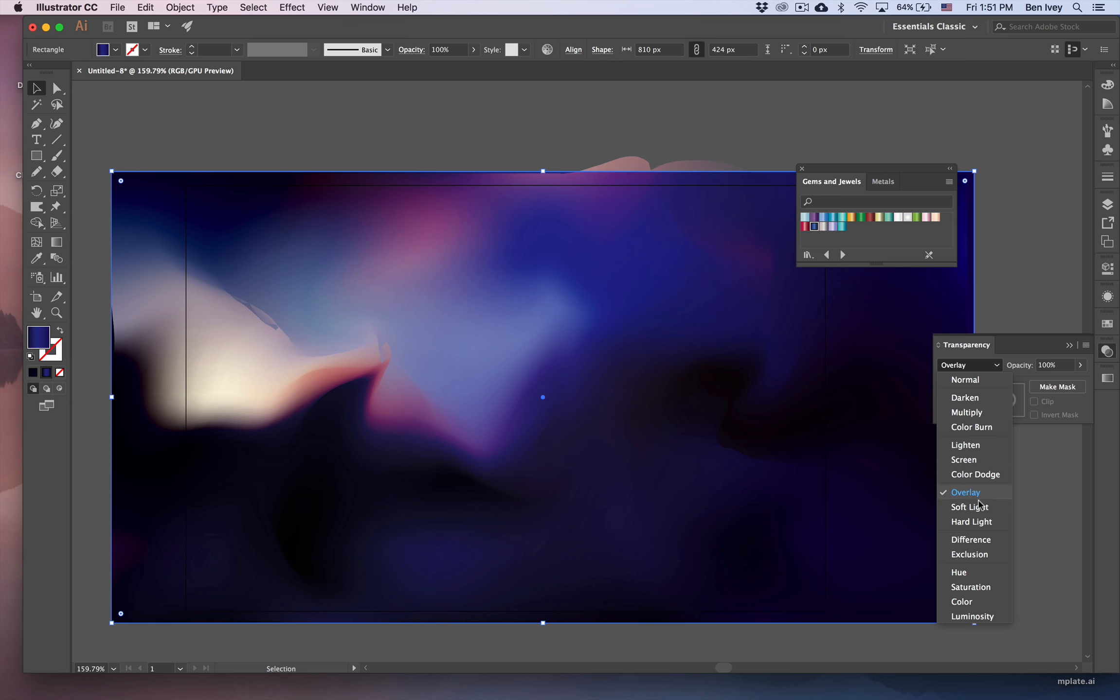
pyautogui.click(970, 508)
# Set the gradient rectangle's blending mode to Hard Light, and close the Gems and Jewels swatch library
pyautogui.click(973, 370)
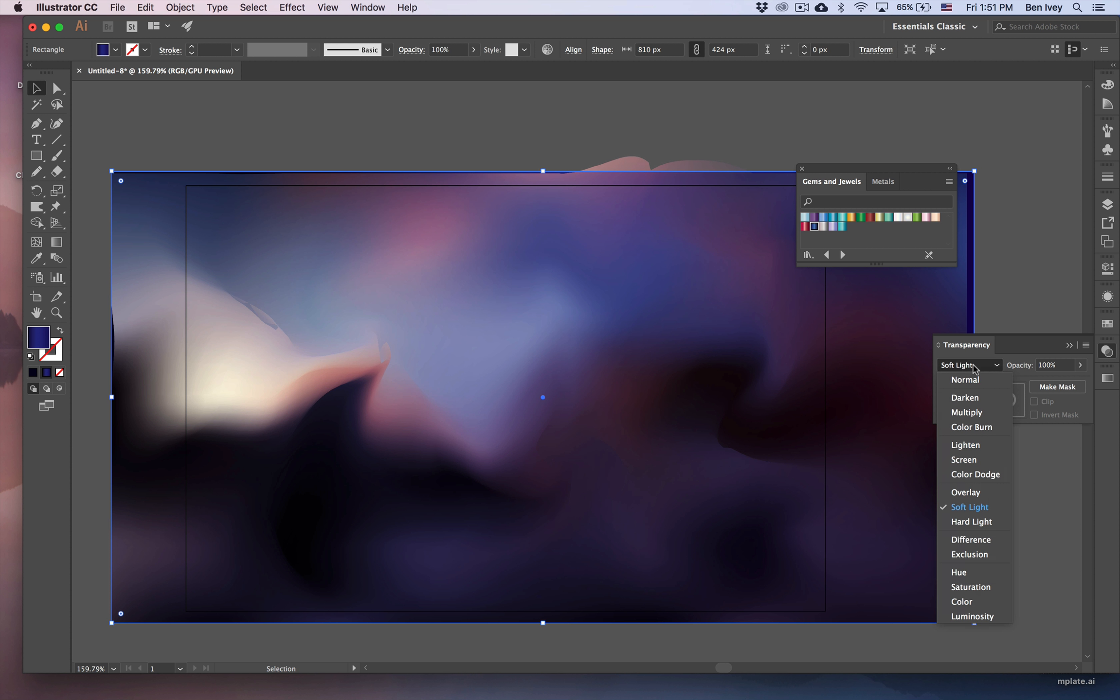
pyautogui.click(974, 522)
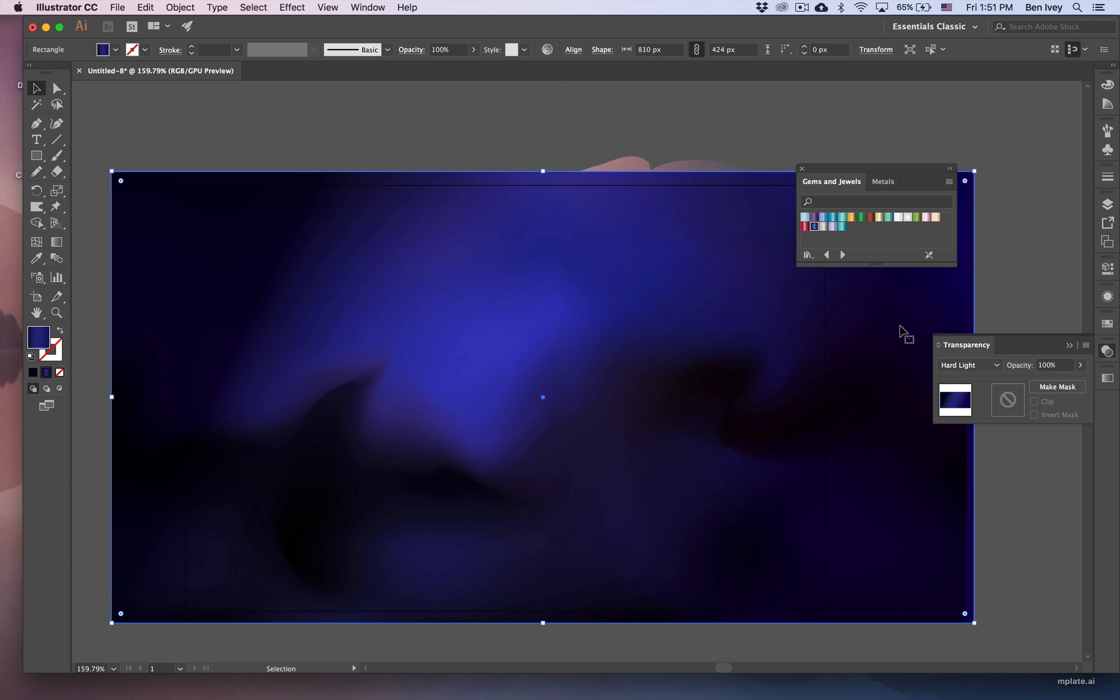
pyautogui.click(801, 169)
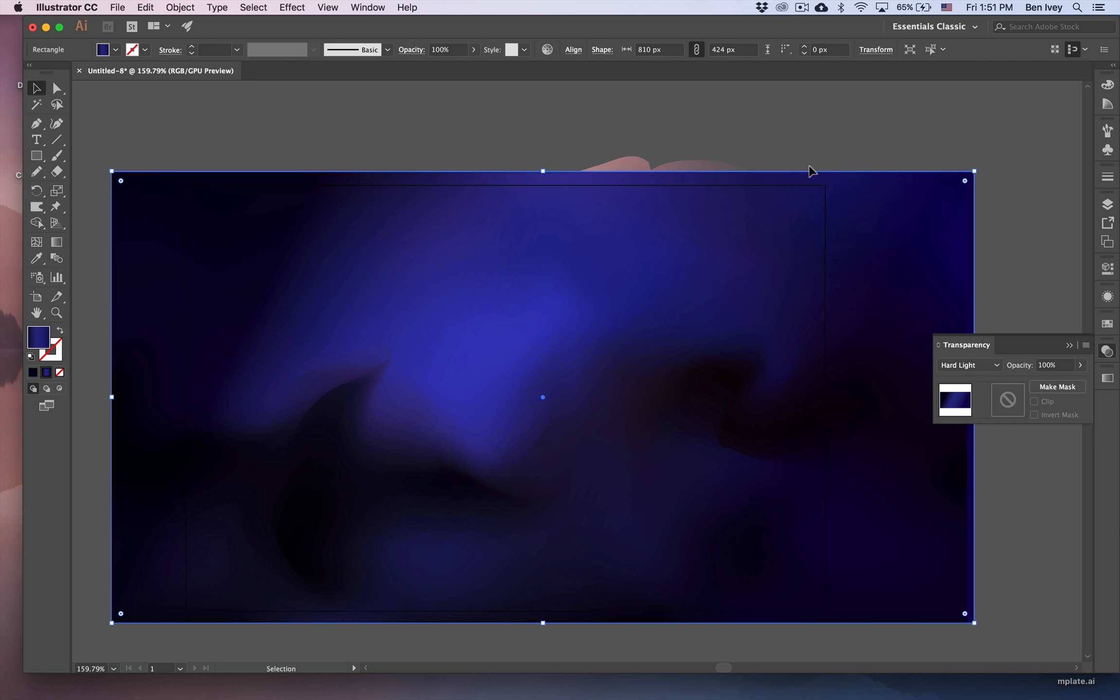
pyautogui.click(1003, 502)
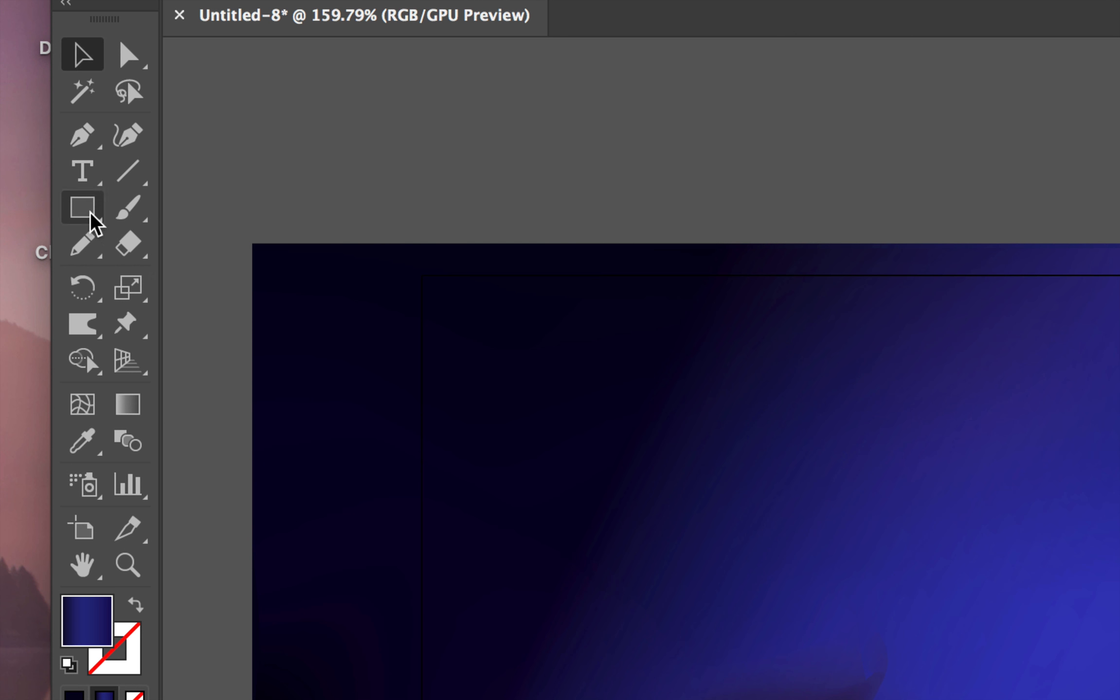
# Create a 600 × 400 px rectangle with the default white fill and black stroke over the artwork
pyautogui.click(39, 159)
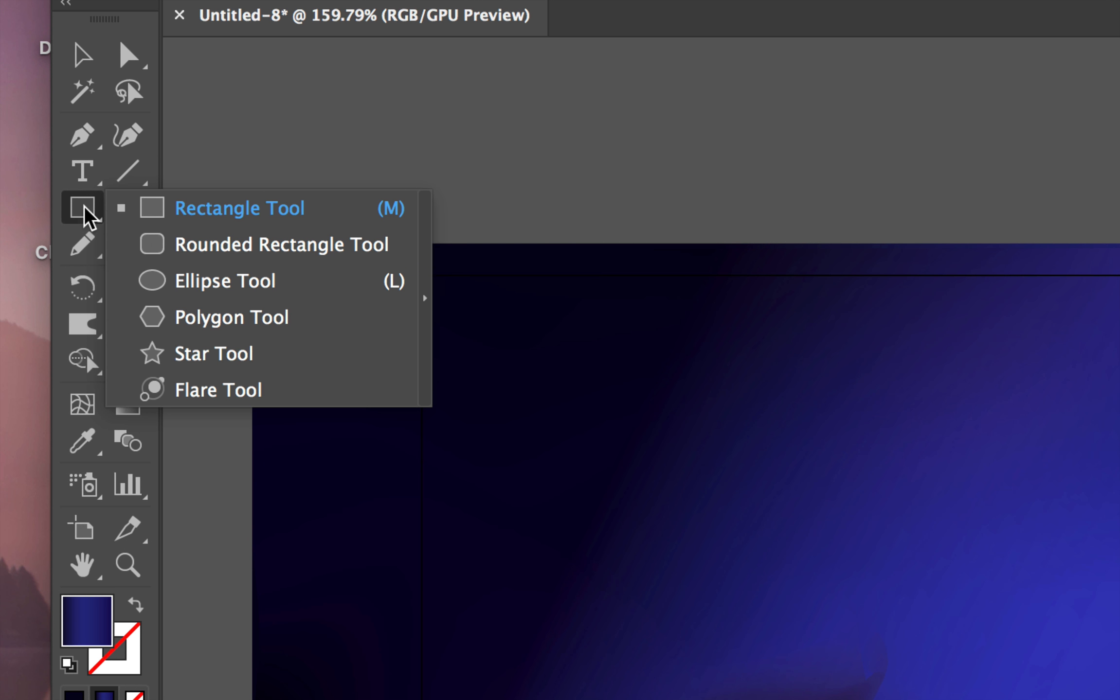
pyautogui.click(156, 218)
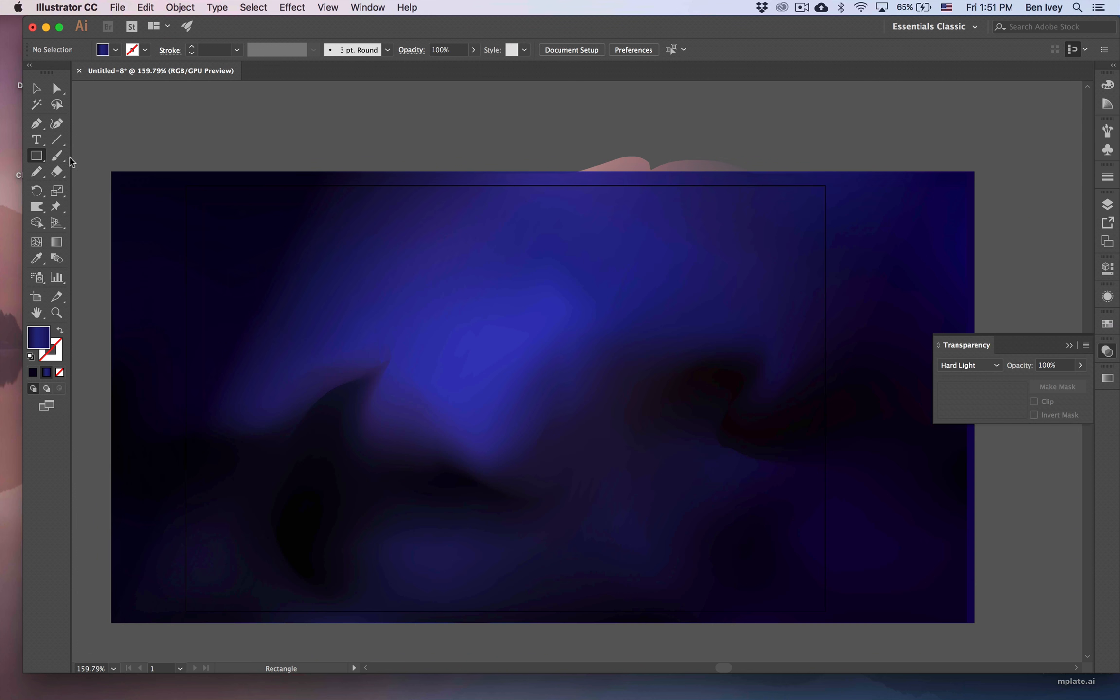
pyautogui.click(30, 358)
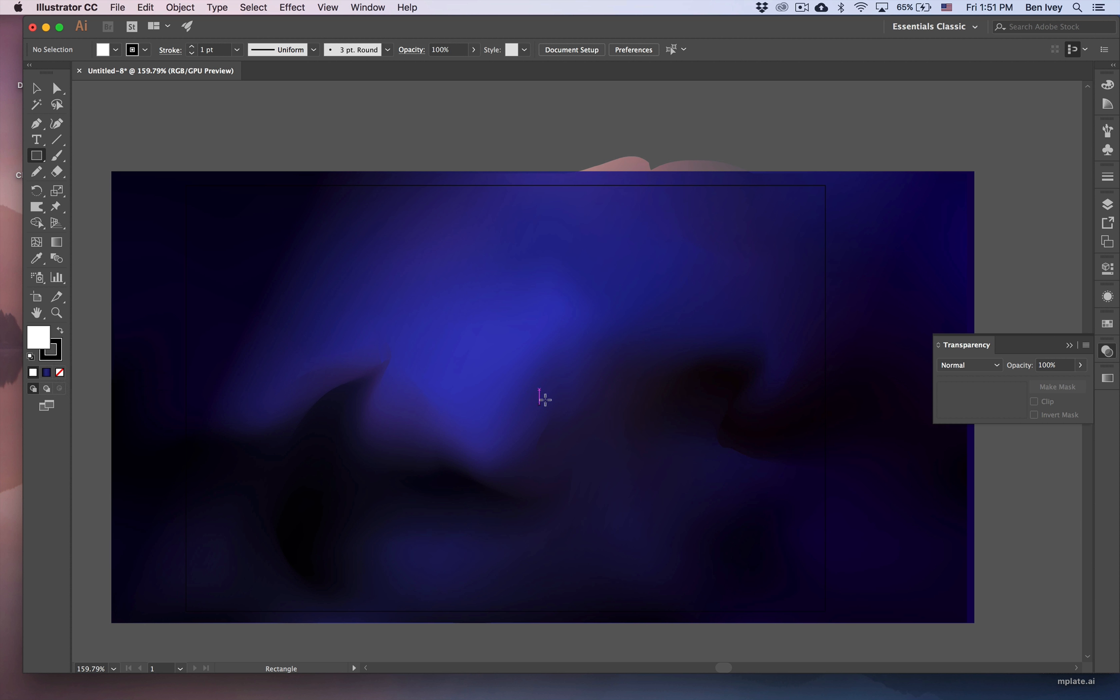
pyautogui.click(493, 343)
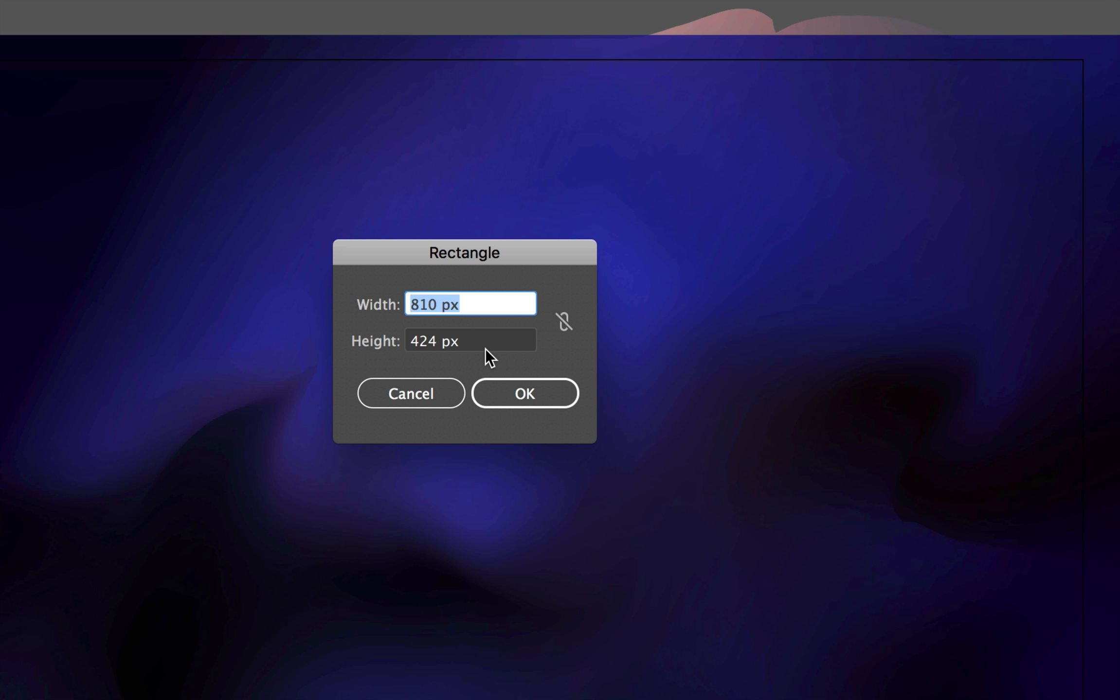
pyautogui.write('600')
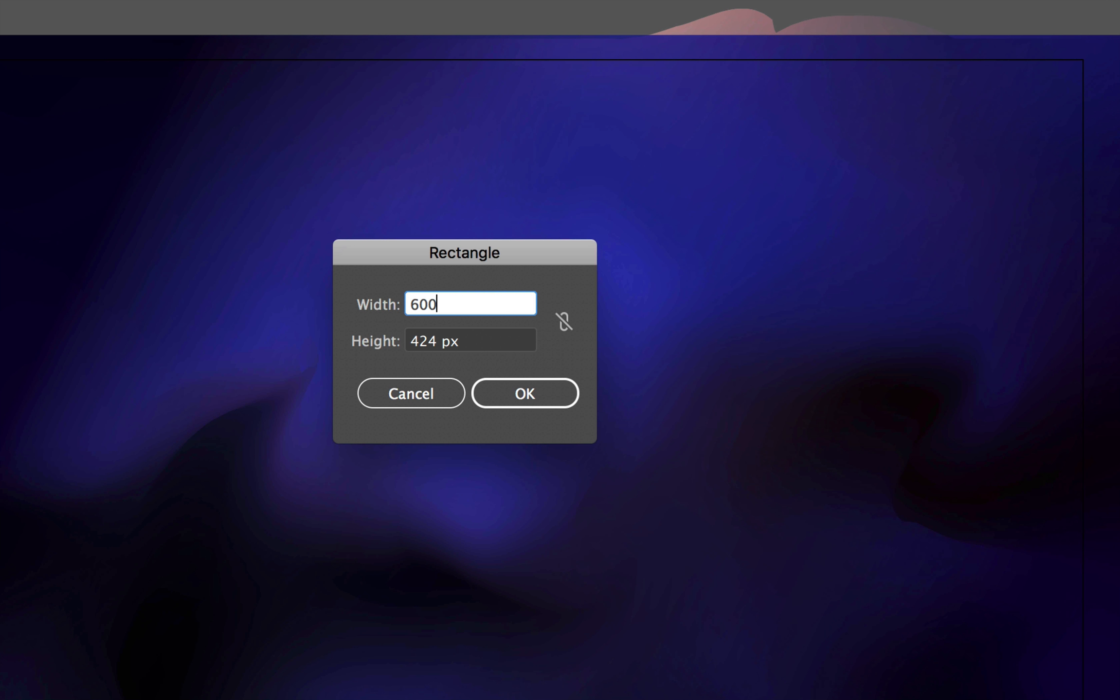
pyautogui.press('Tab')
pyautogui.write('4')
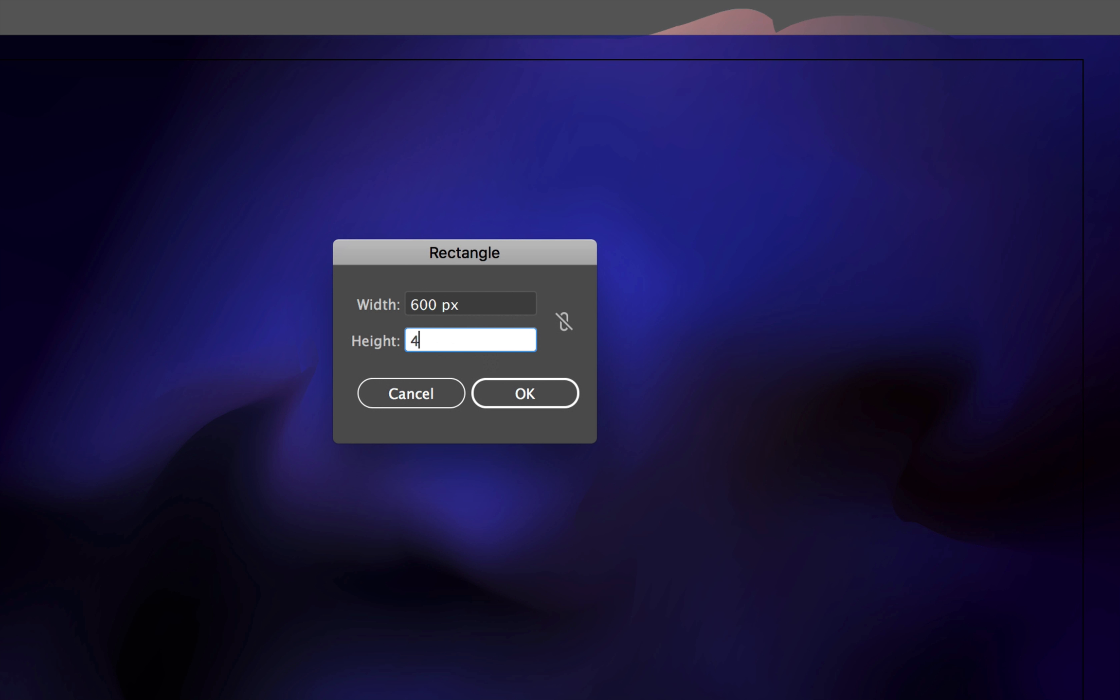
pyautogui.write('00')
pyautogui.click(525, 394)
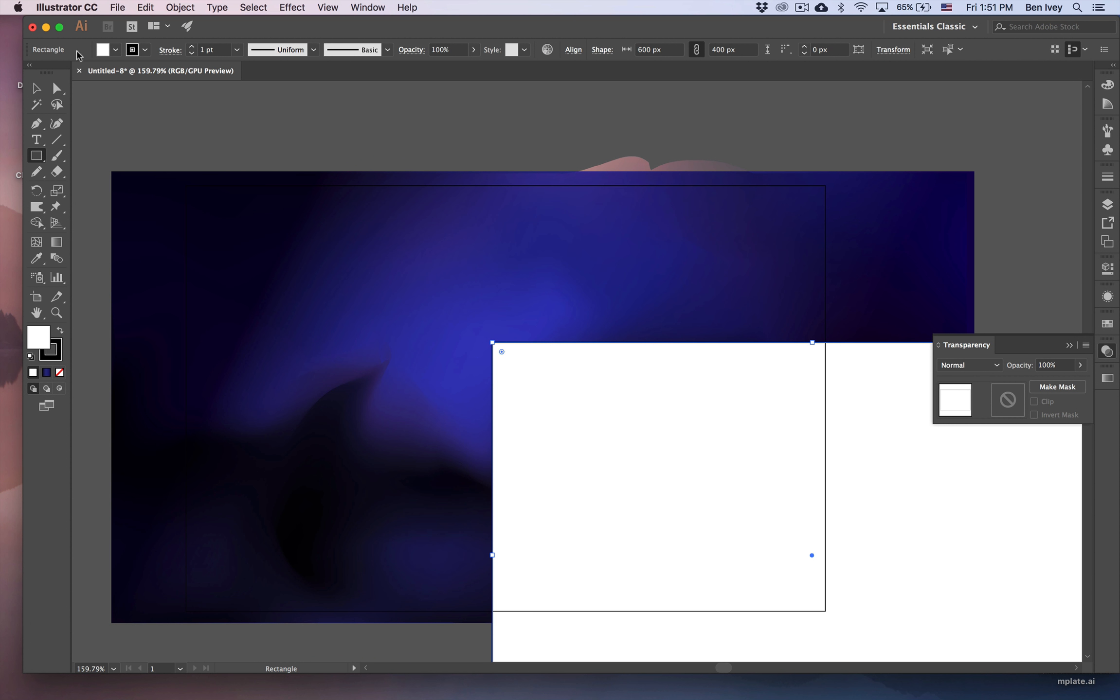
# Move the white rectangle over the artboard so that it roughly covers it, and deselect it
pyautogui.click(36, 88)
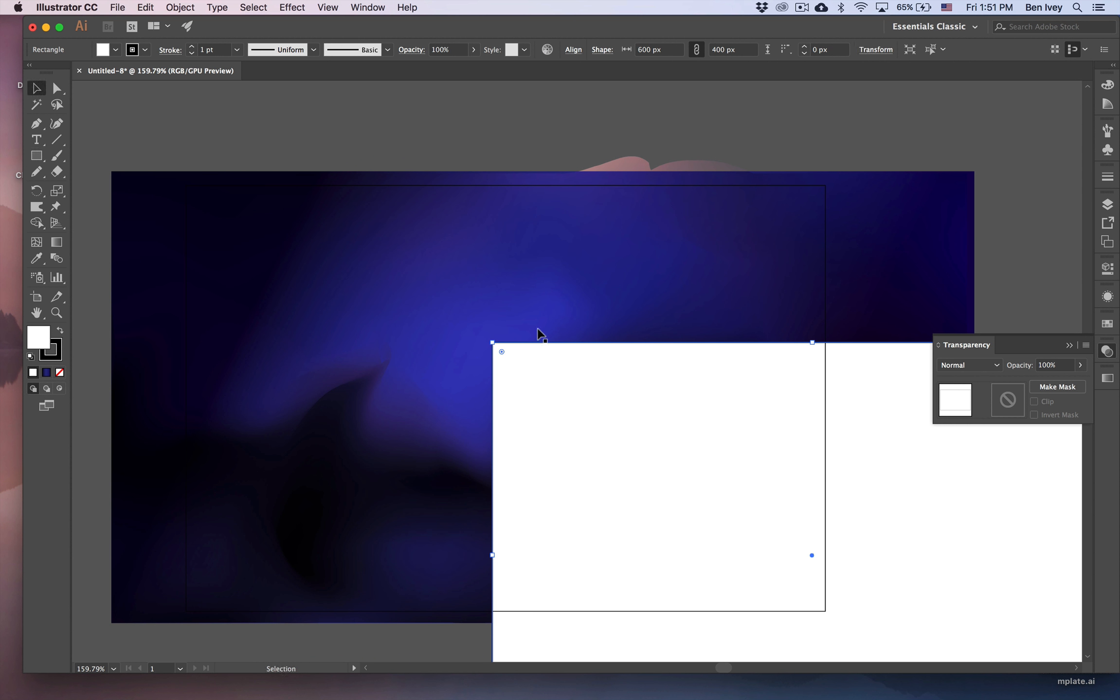
pyautogui.moveTo(703, 437); pyautogui.dragTo(393, 281)
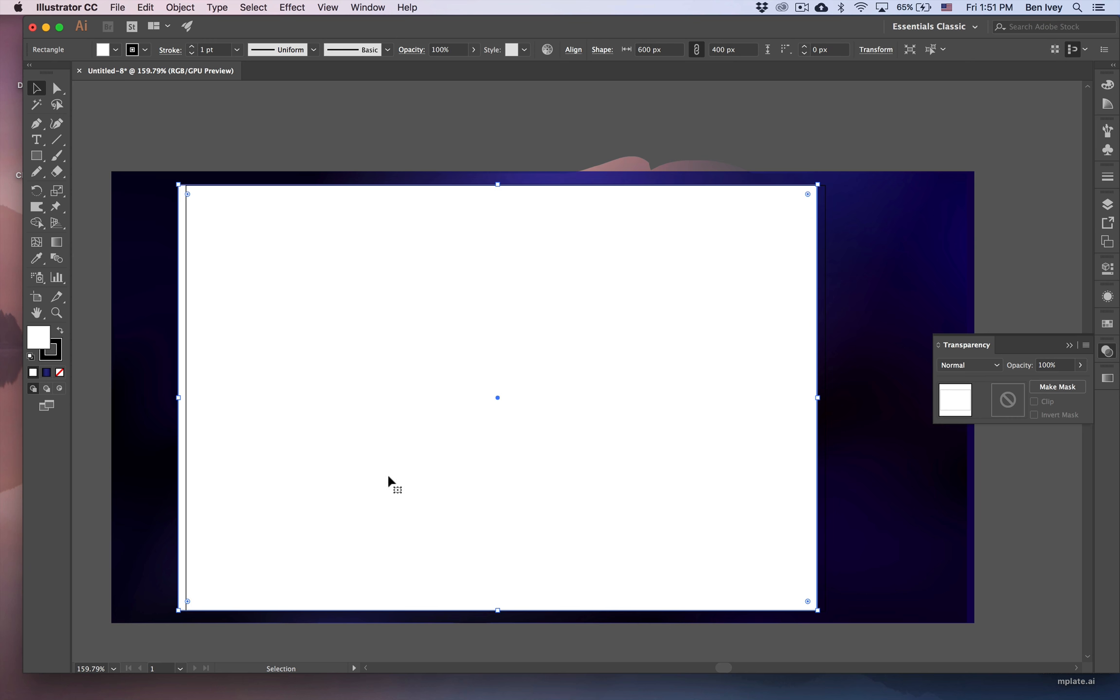
pyautogui.moveTo(653, 460); pyautogui.dragTo(674, 459)
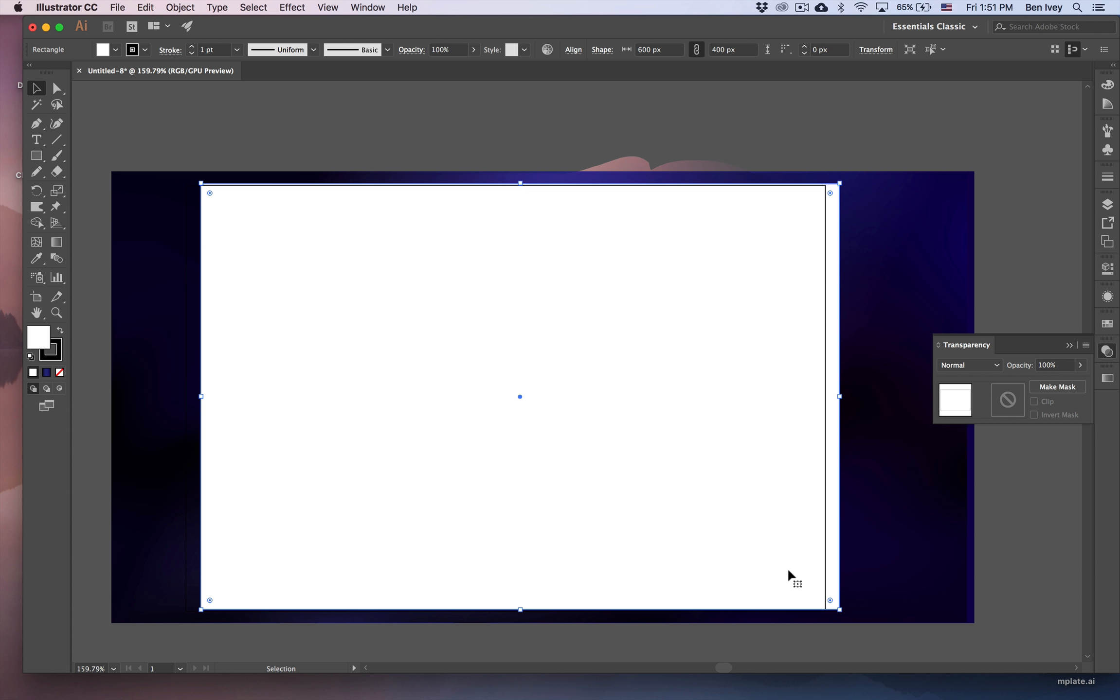
pyautogui.click(227, 136)
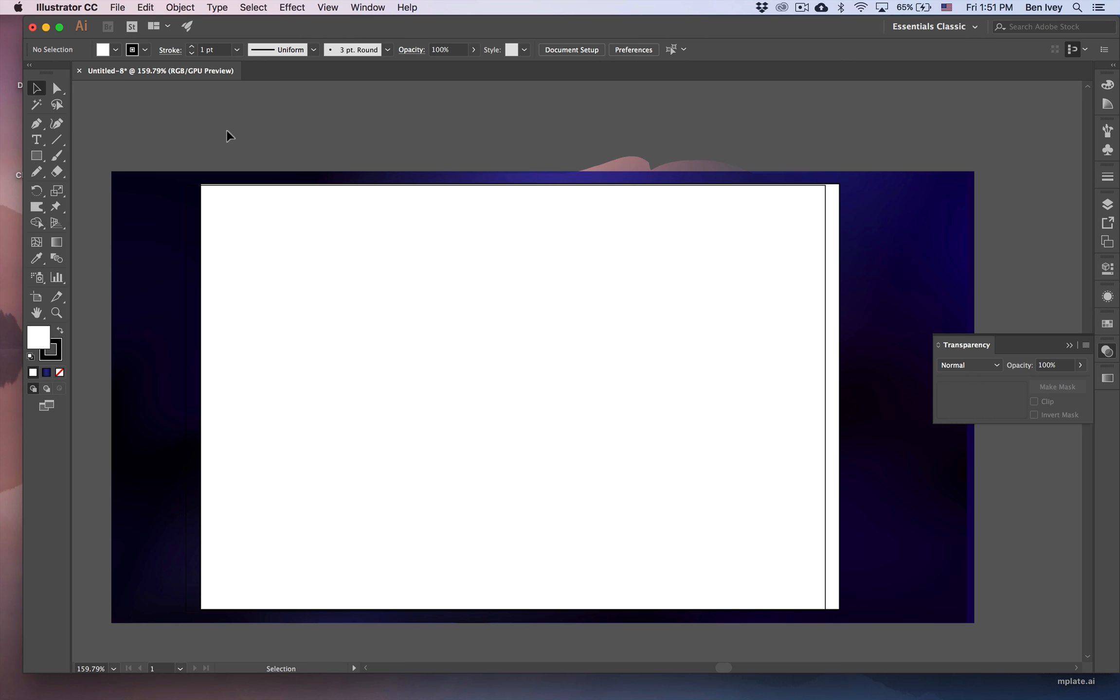
# Unlock all locked objects in the document and clear the selection
pyautogui.click(178, 6)
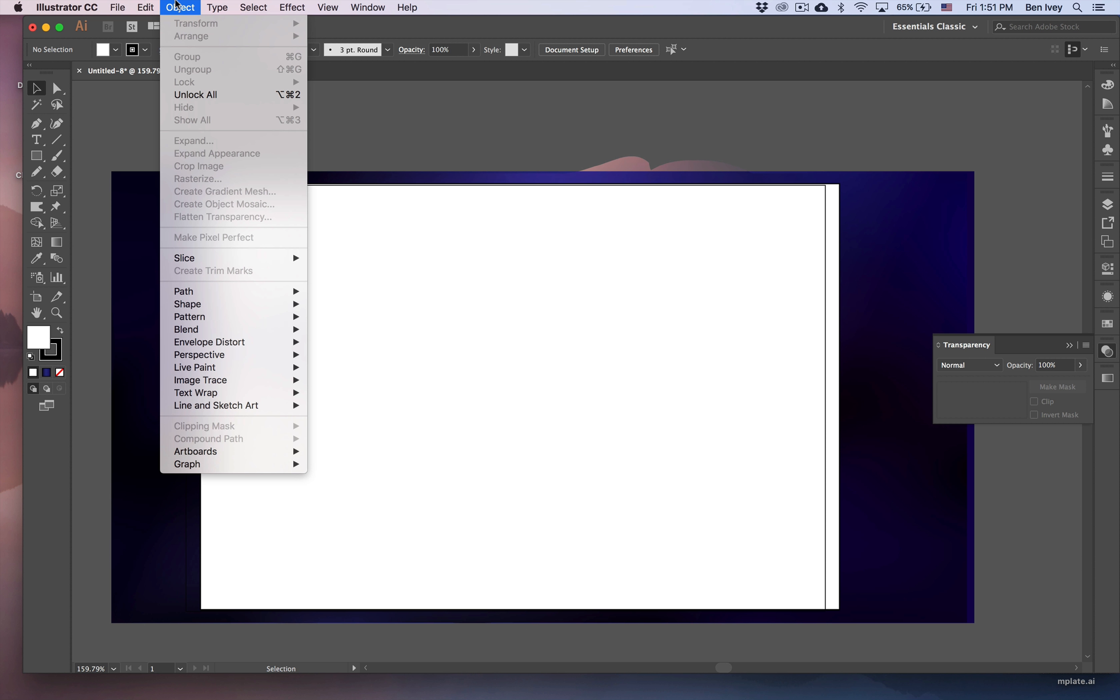
pyautogui.click(195, 95)
pyautogui.click(233, 119)
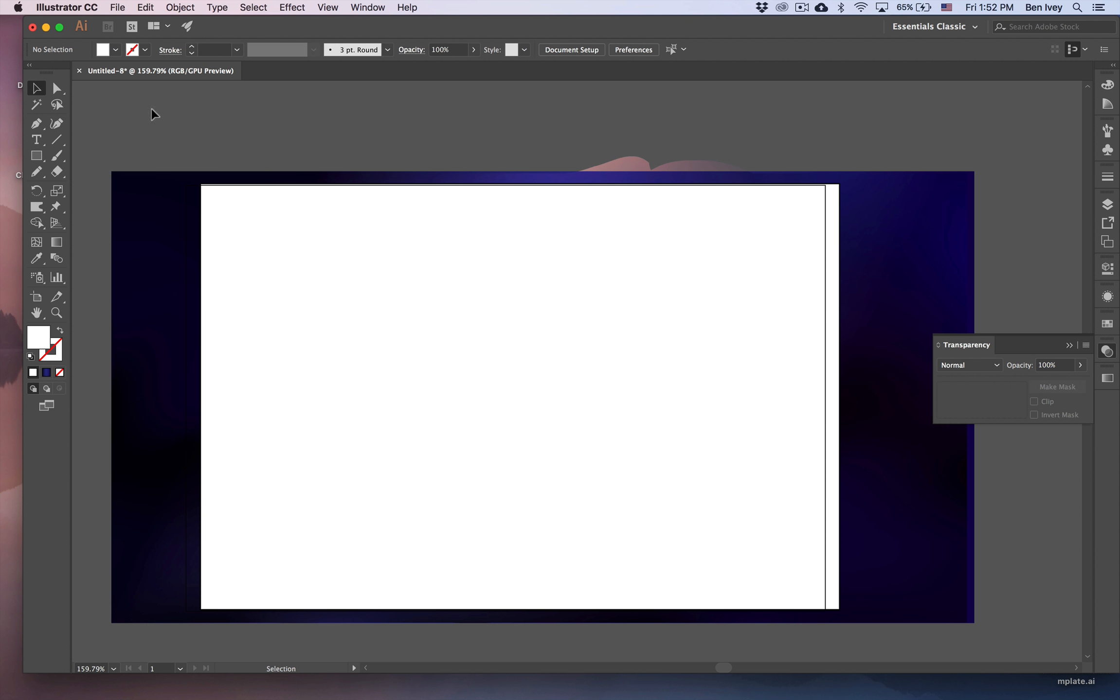
# Select all objects and make a clipping mask from the white rectangle on top
pyautogui.click(247, 9)
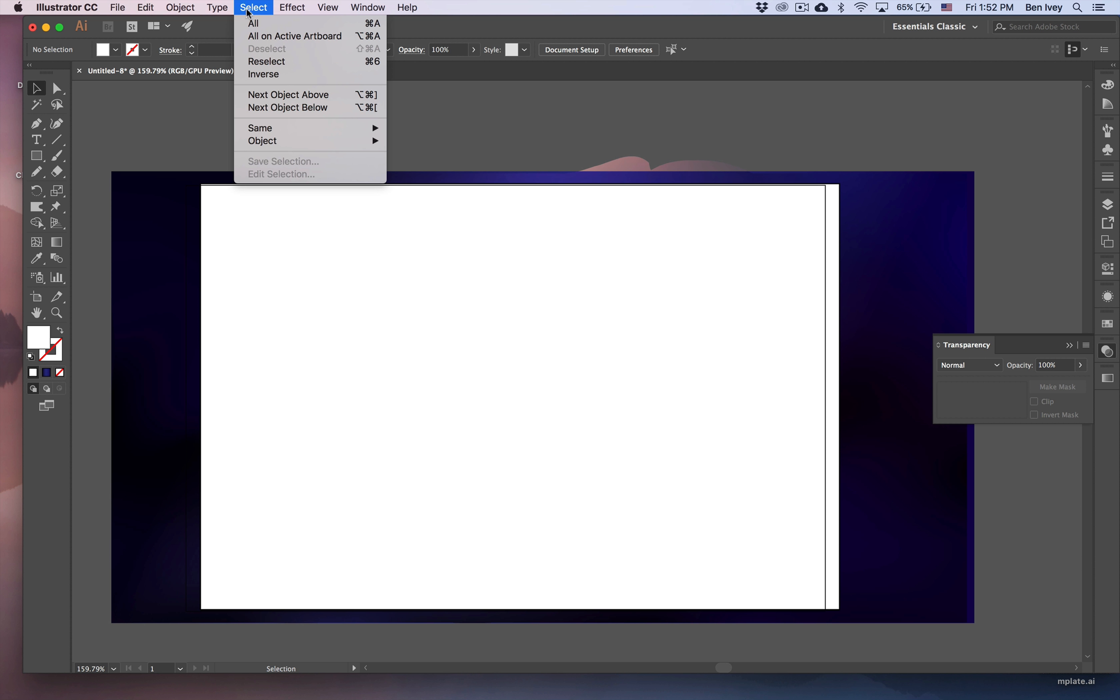
pyautogui.click(254, 24)
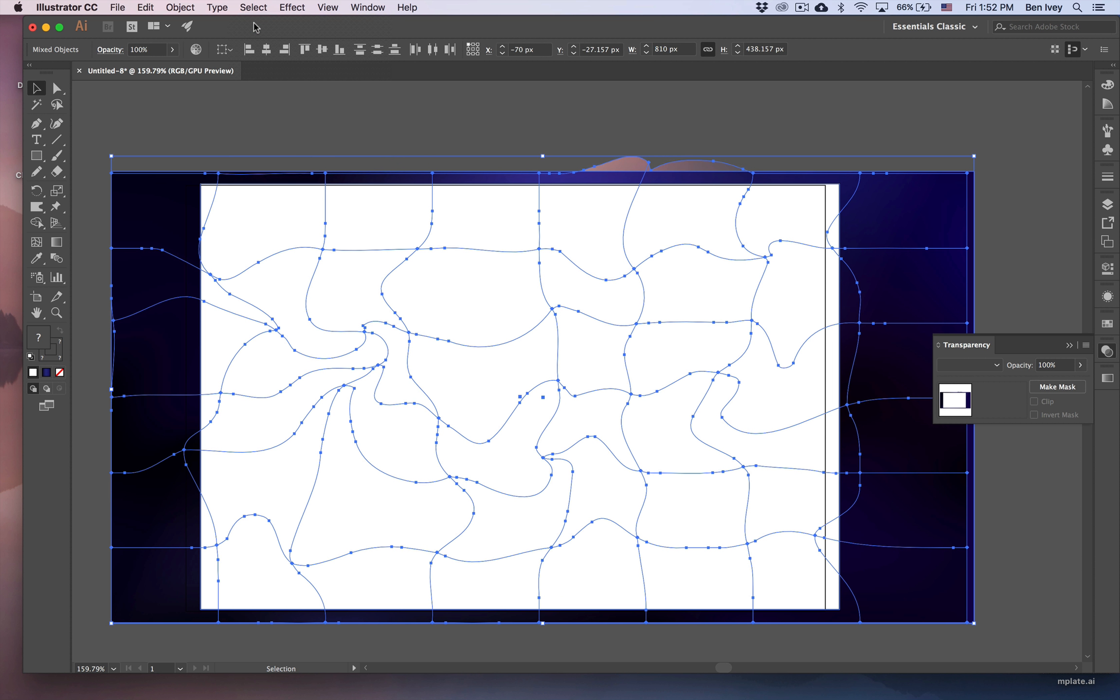
pyautogui.click(179, 8)
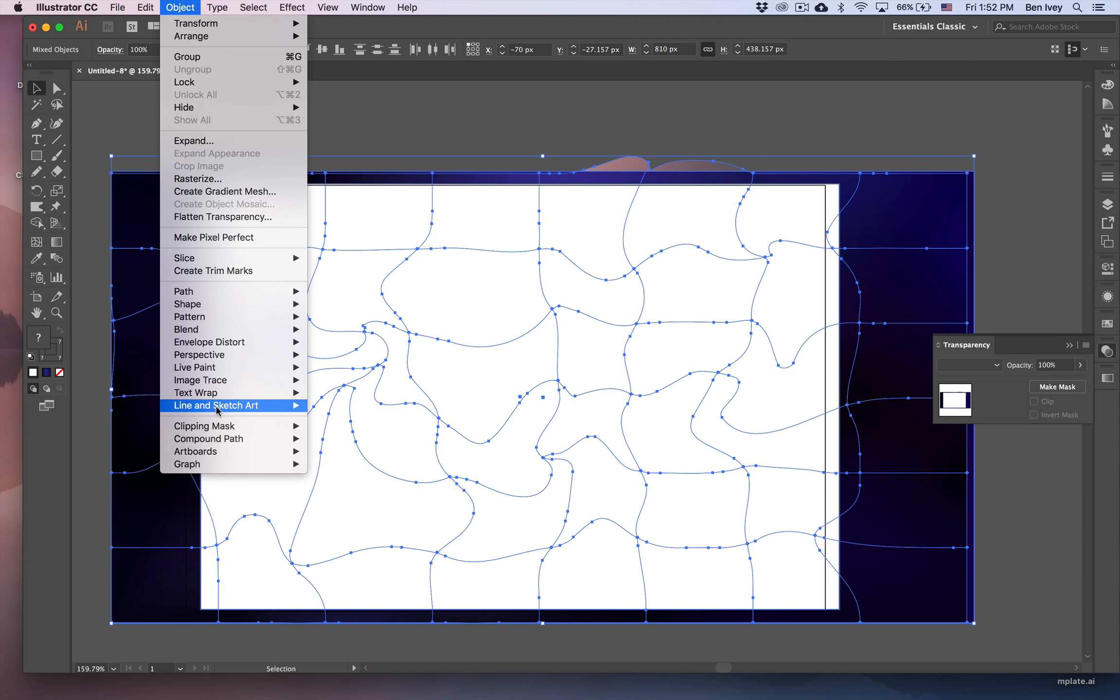
pyautogui.moveTo(231, 428)
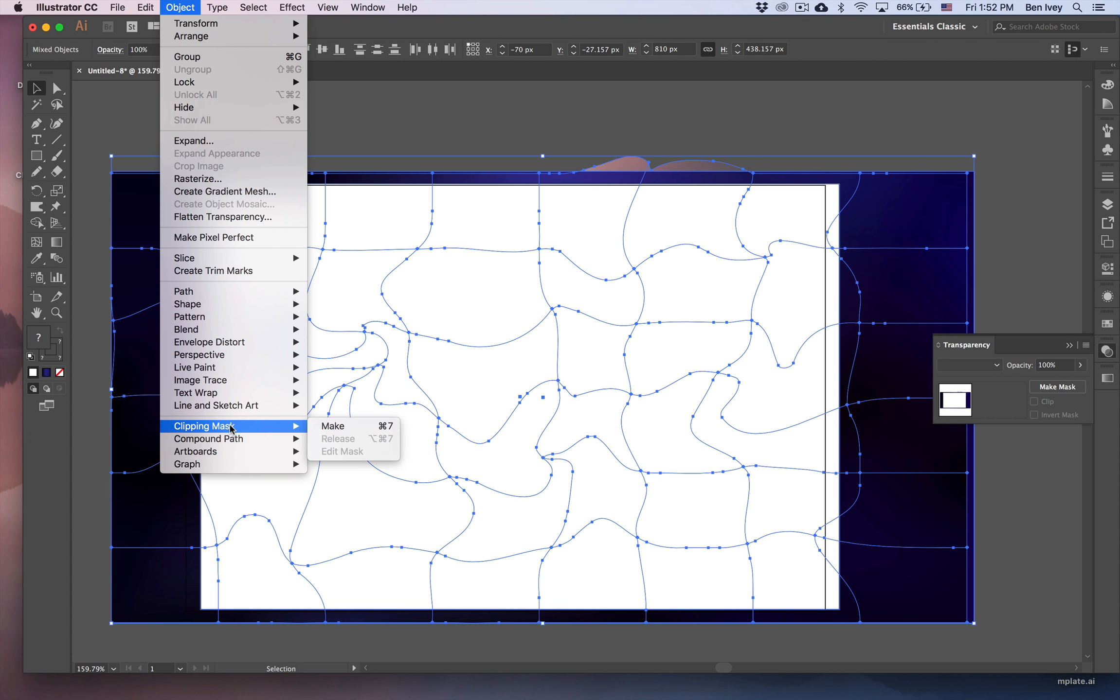
pyautogui.click(327, 428)
pyautogui.click(150, 248)
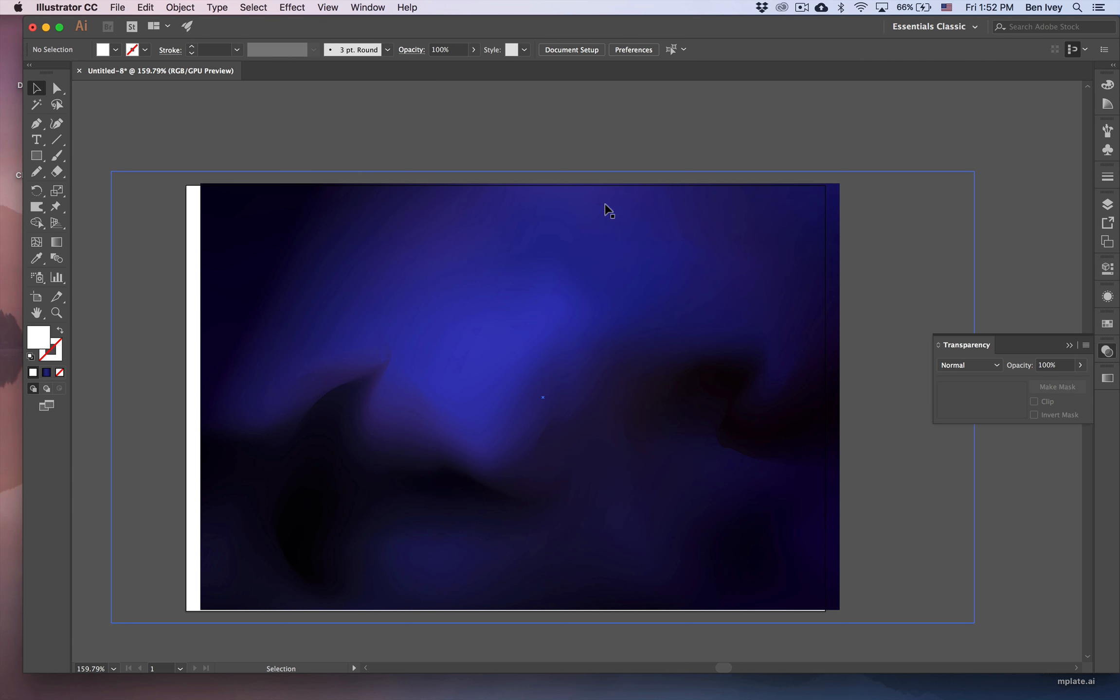
# Move the clipped background into line with the artboard's edges and deselect it
pyautogui.moveTo(735, 400); pyautogui.dragTo(718, 406)
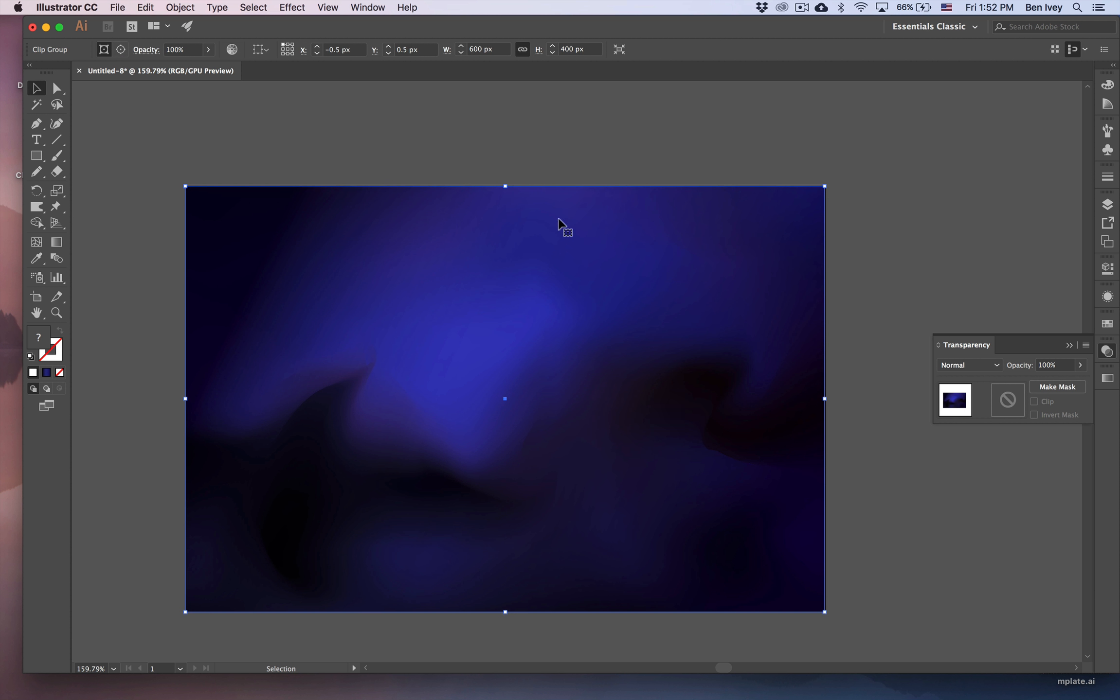
pyautogui.click(588, 157)
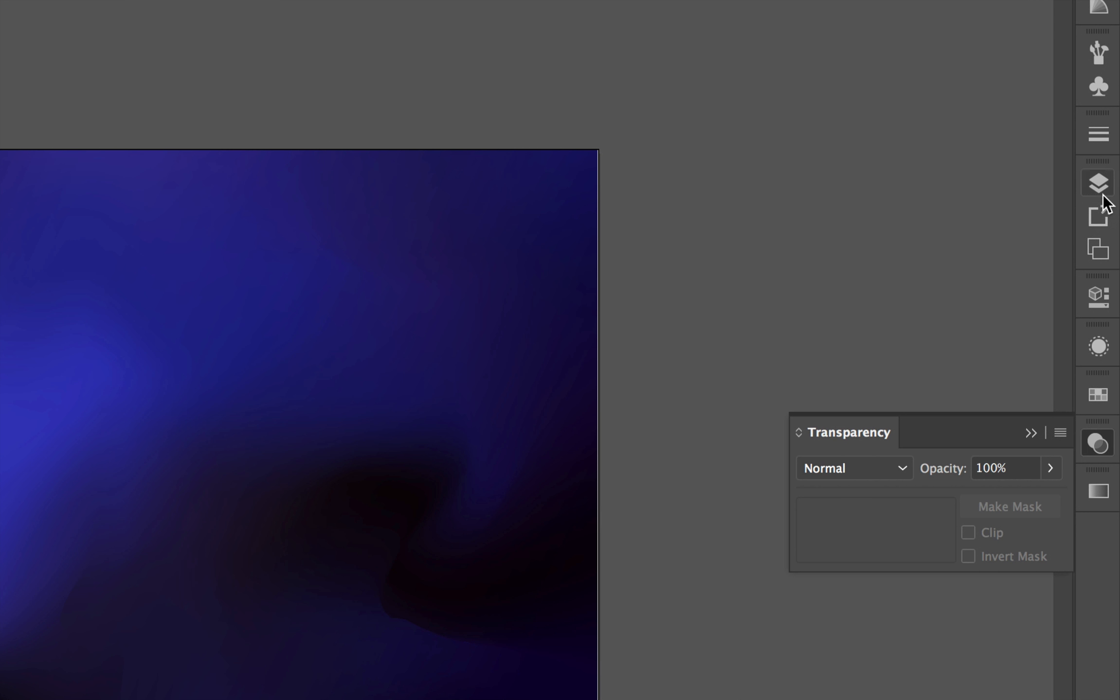
# Lock the background layer and add a new layer named Stars above it
pyautogui.click(1107, 205)
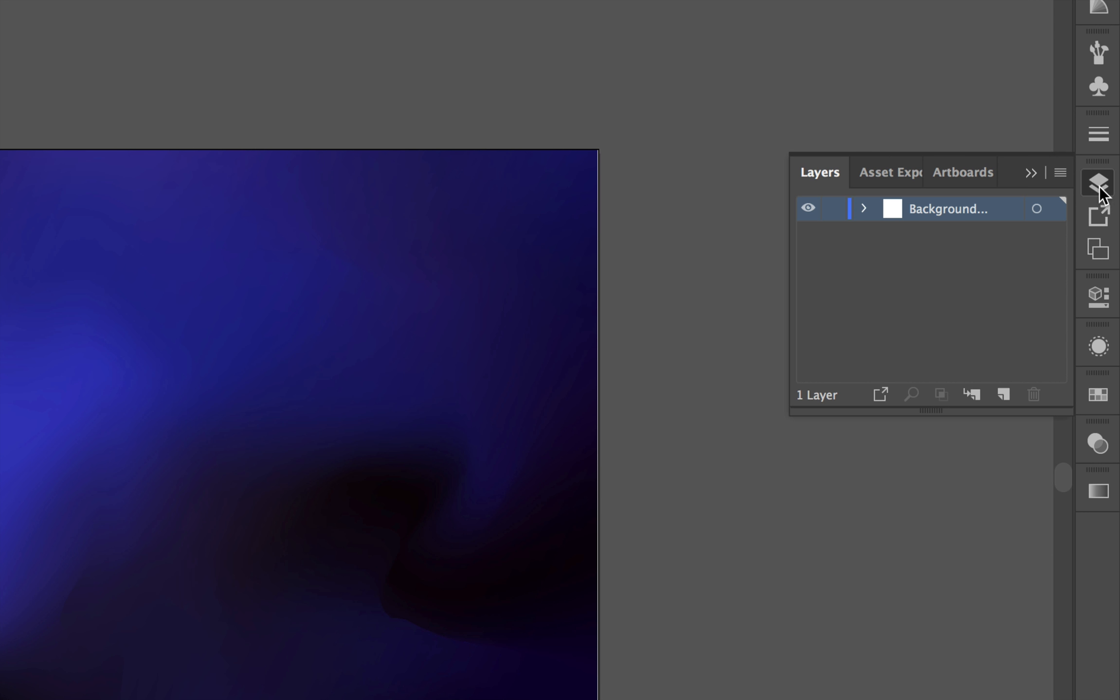
pyautogui.click(832, 214)
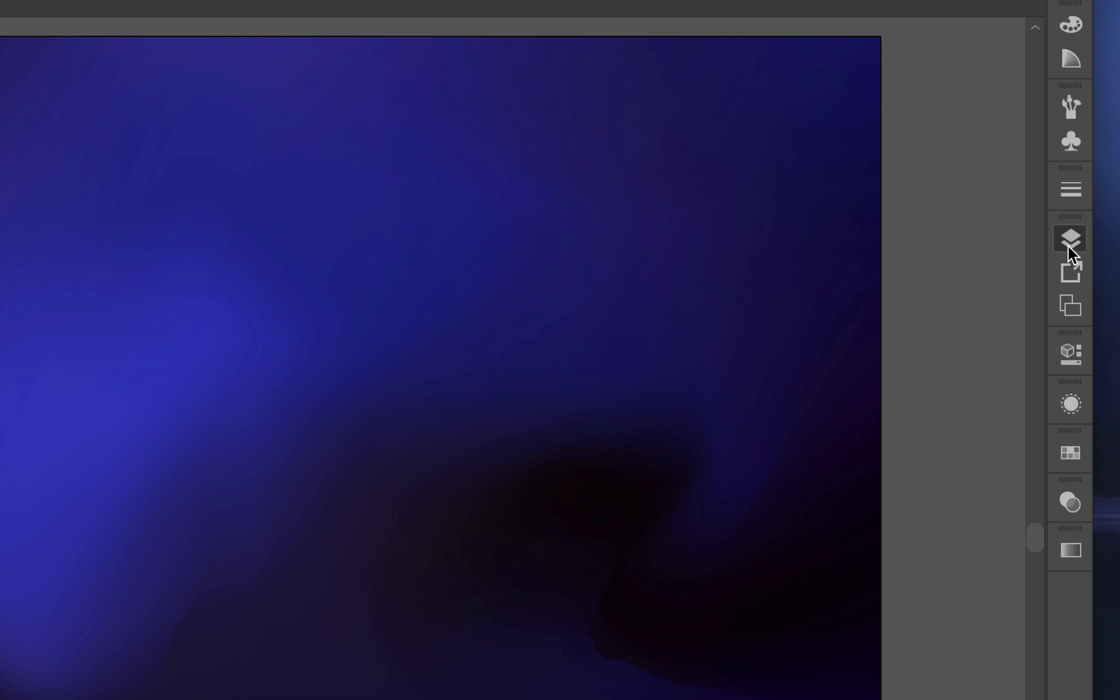
pyautogui.click(1068, 246)
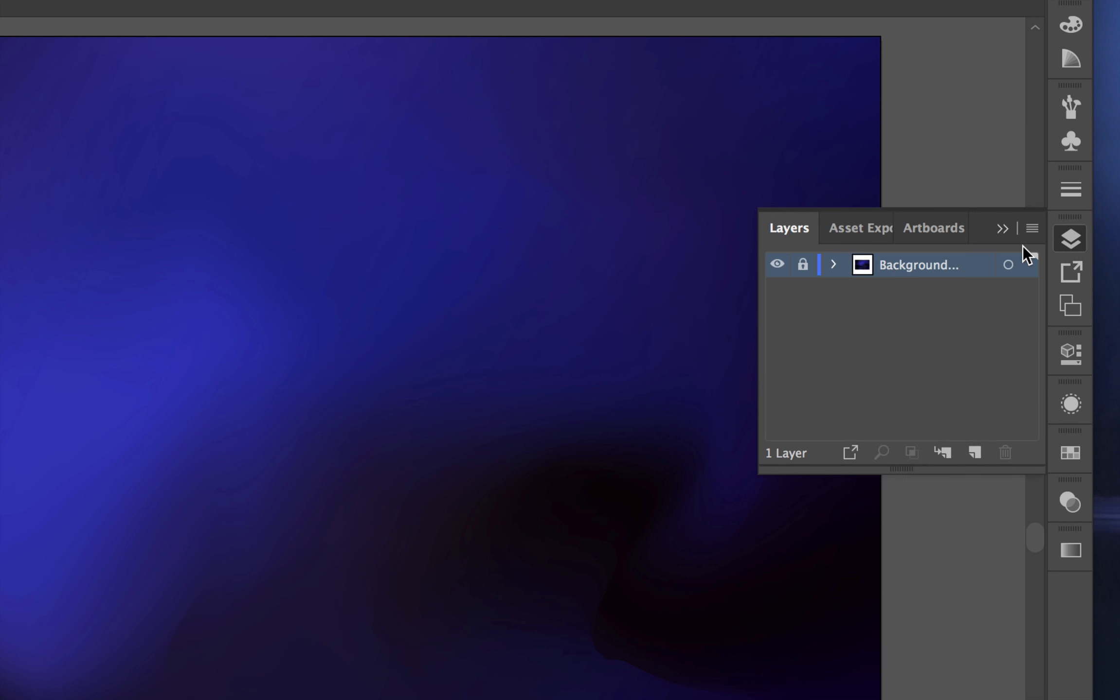
pyautogui.click(974, 454)
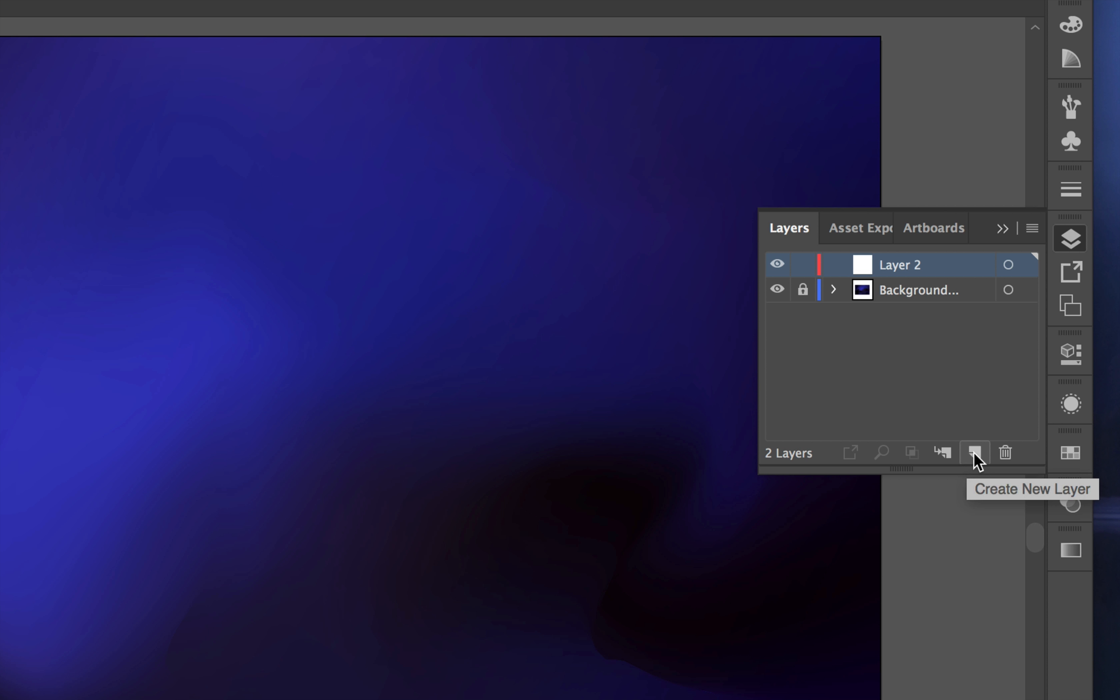
pyautogui.doubleClick(897, 266)
pyautogui.write('Stars')
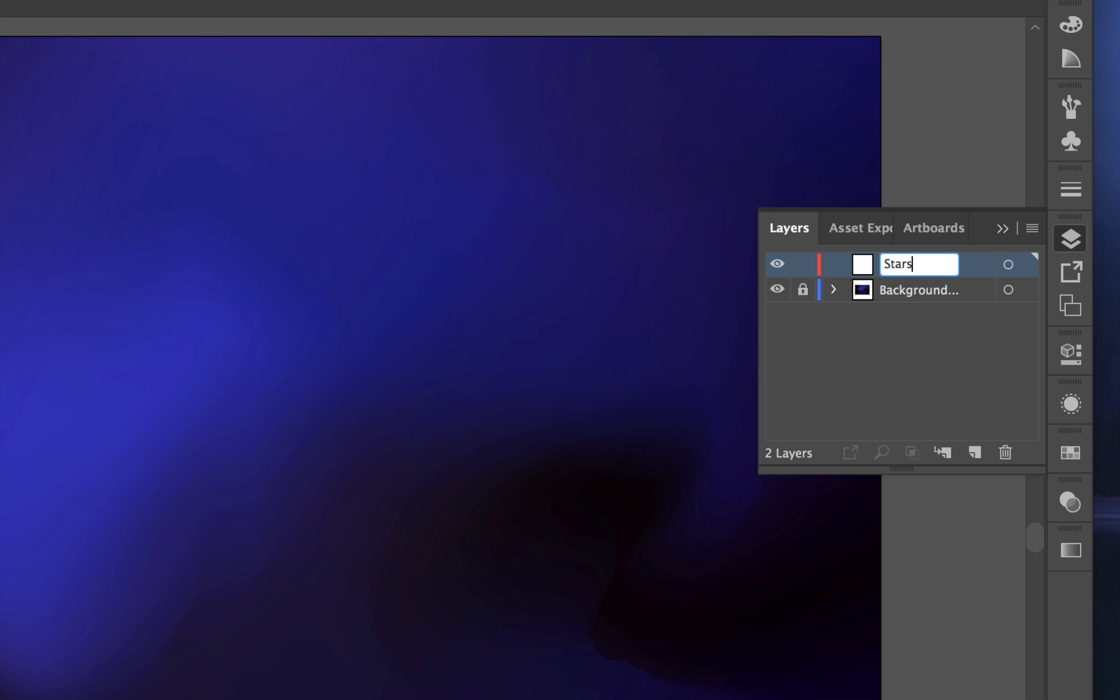
pyautogui.press('Return')
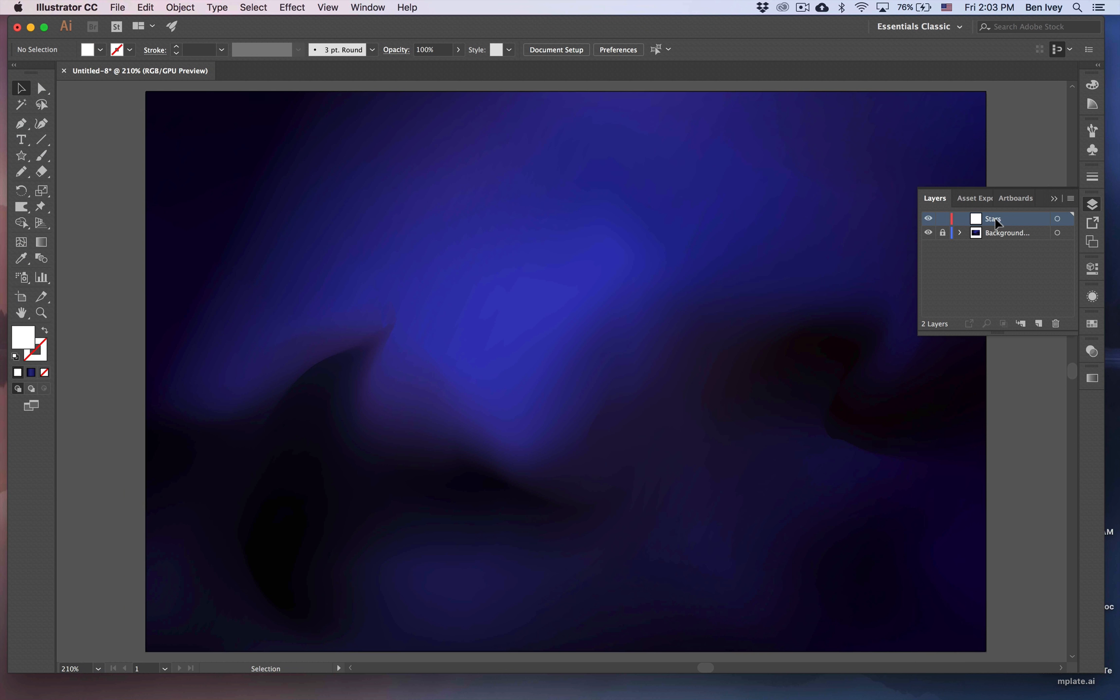
pyautogui.click(1091, 207)
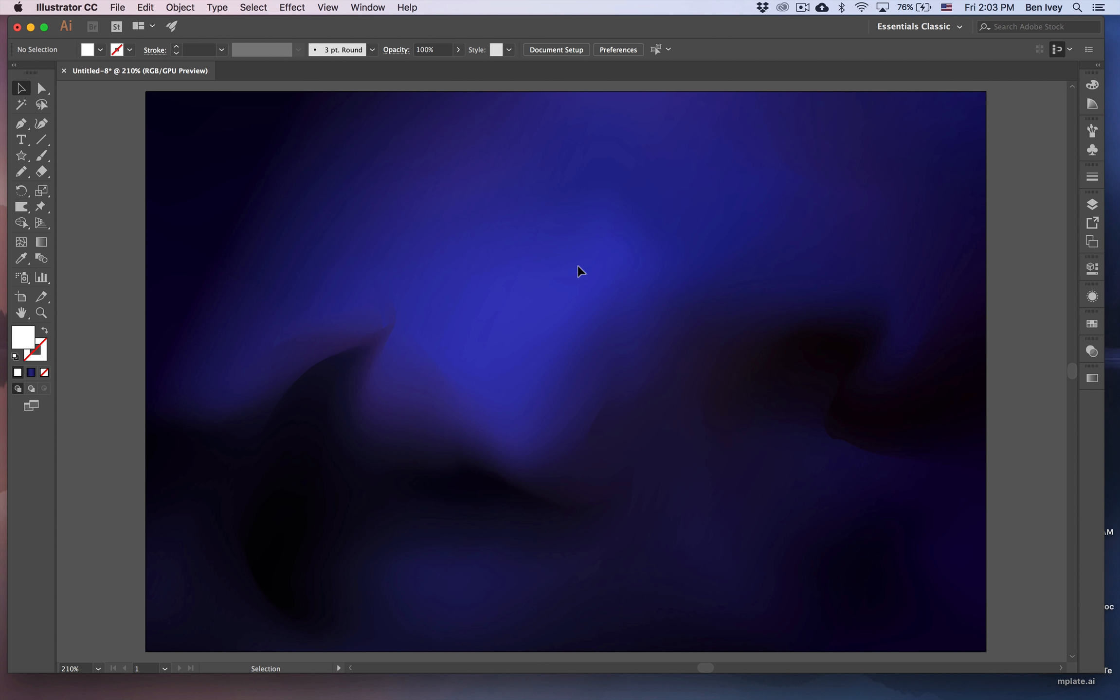
# Draw a small yellow five-pointed star without a stroke on the empty canvas beside the artboard, reposition it slightly and deselect it
pyautogui.hscroll(-3, 500, 292)
pyautogui.hscroll(-5, 500, 290)
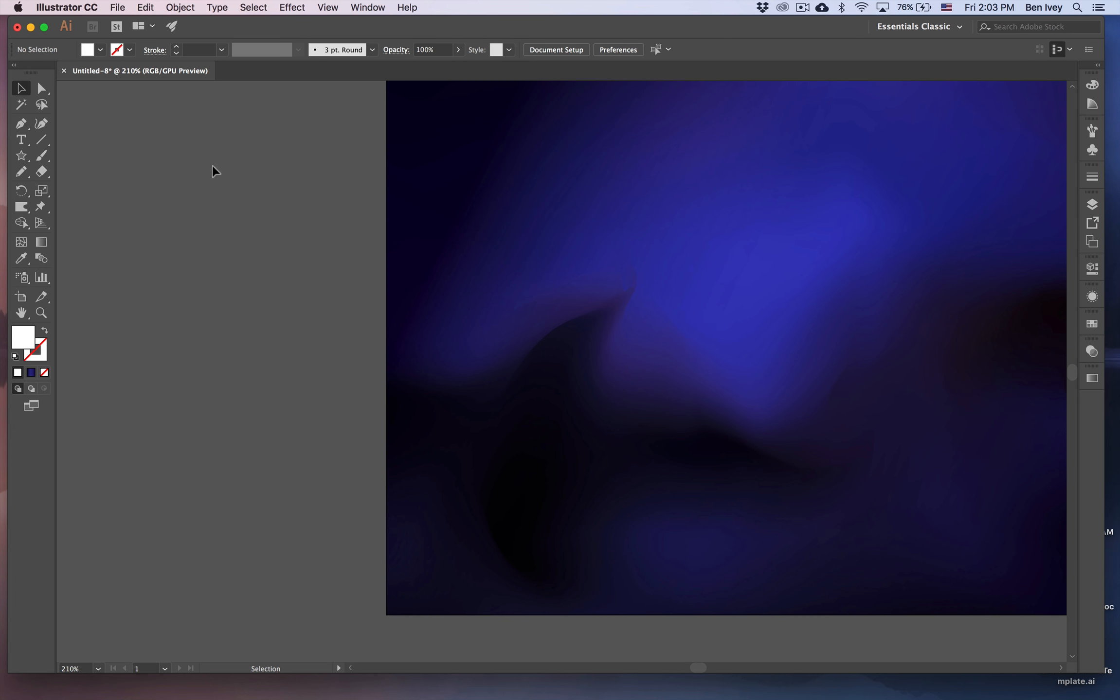
pyautogui.hscroll(-1, 197, 263)
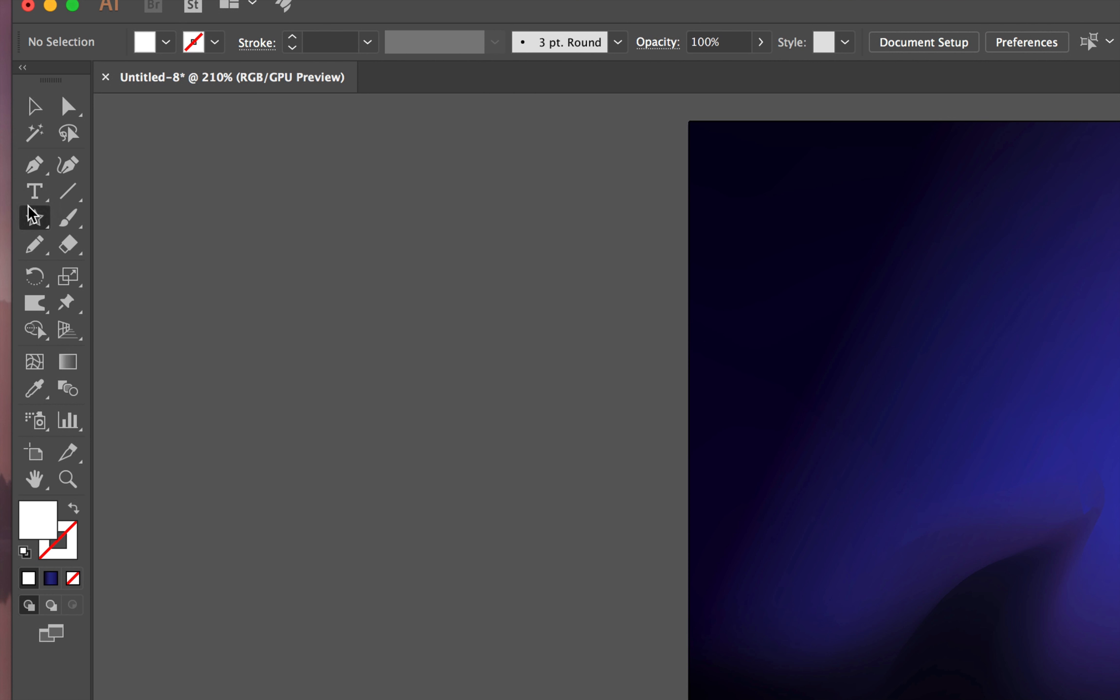
pyautogui.click(26, 178)
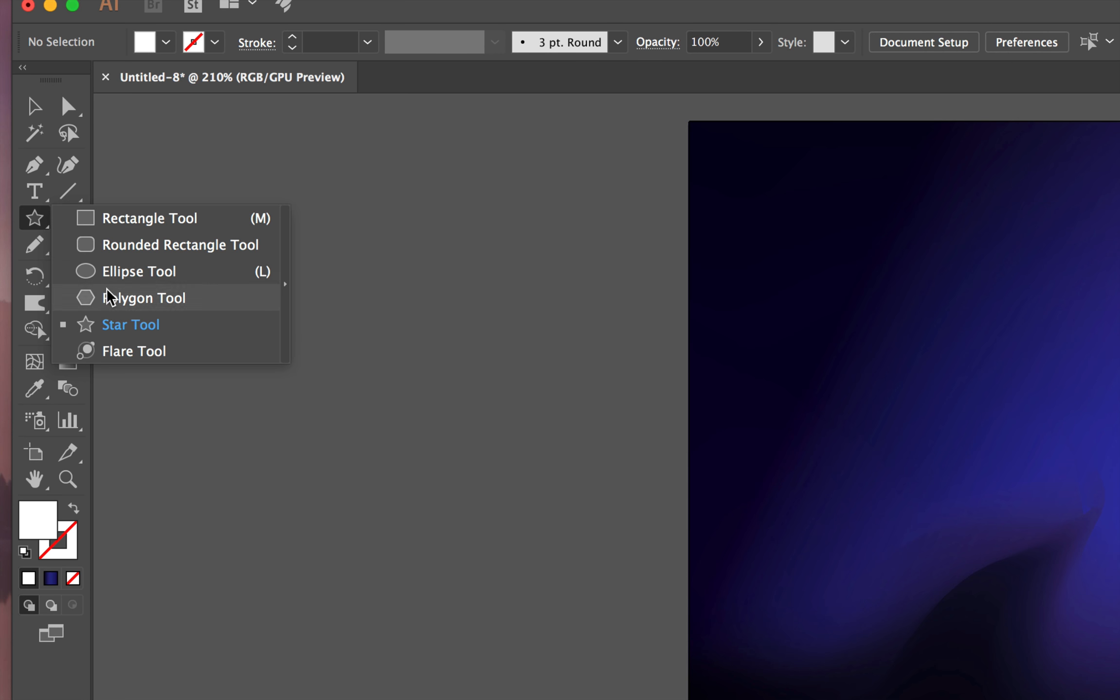
pyautogui.click(118, 325)
pyautogui.click(165, 44)
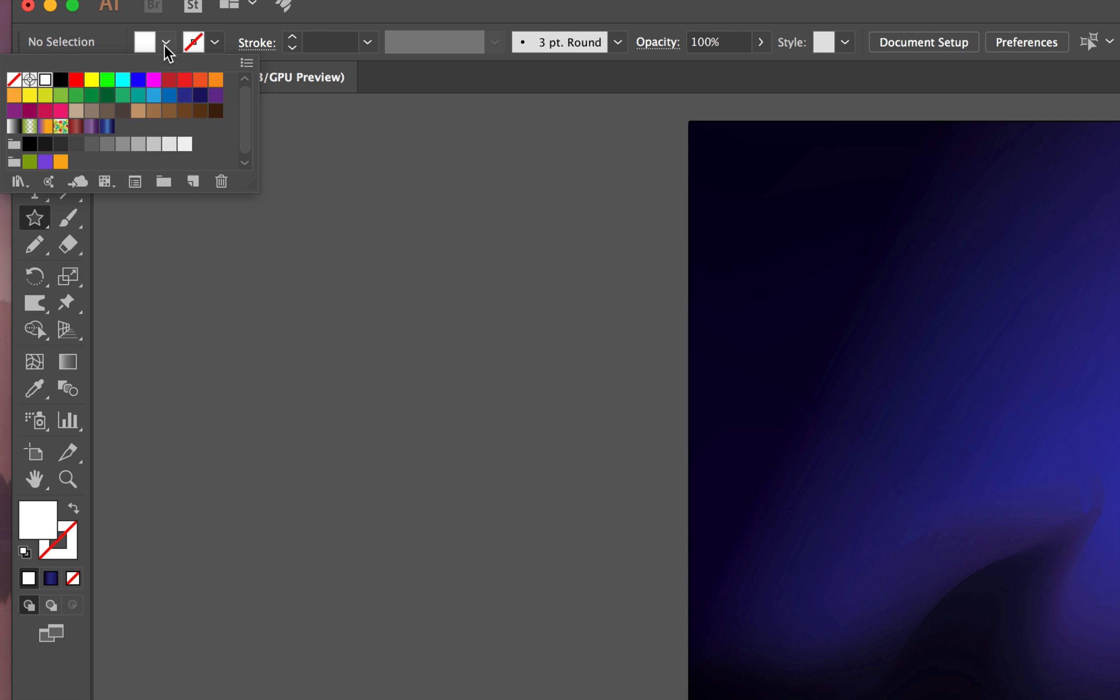
pyautogui.click(31, 96)
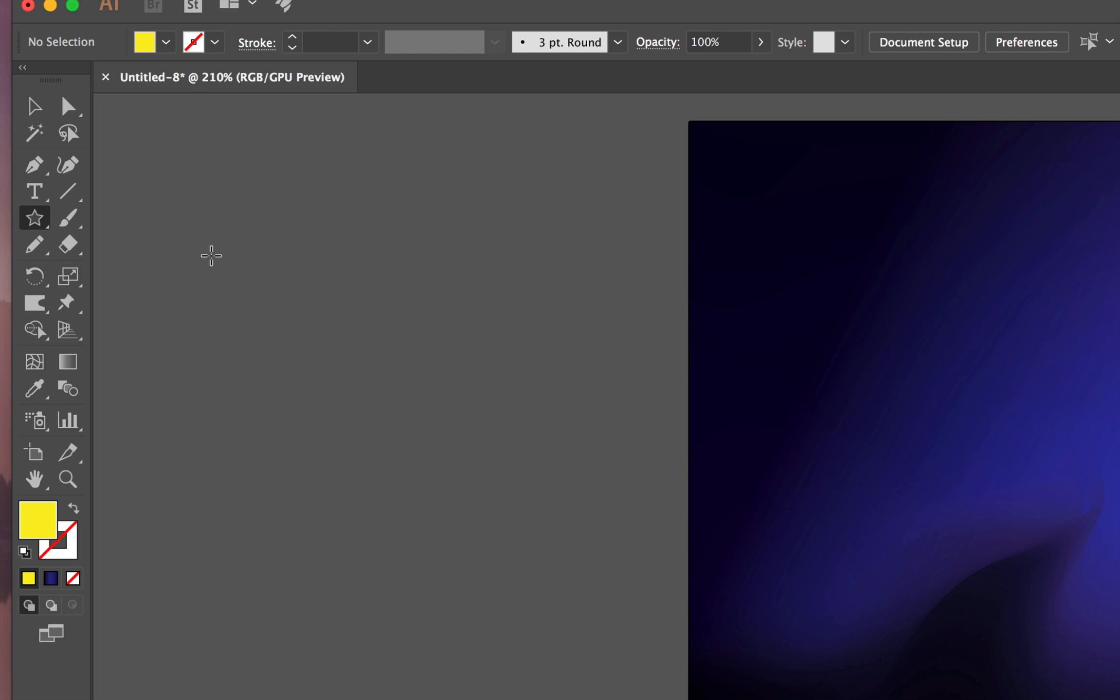
pyautogui.moveTo(210, 256); pyautogui.dragTo(237, 289)
pyautogui.click(36, 108)
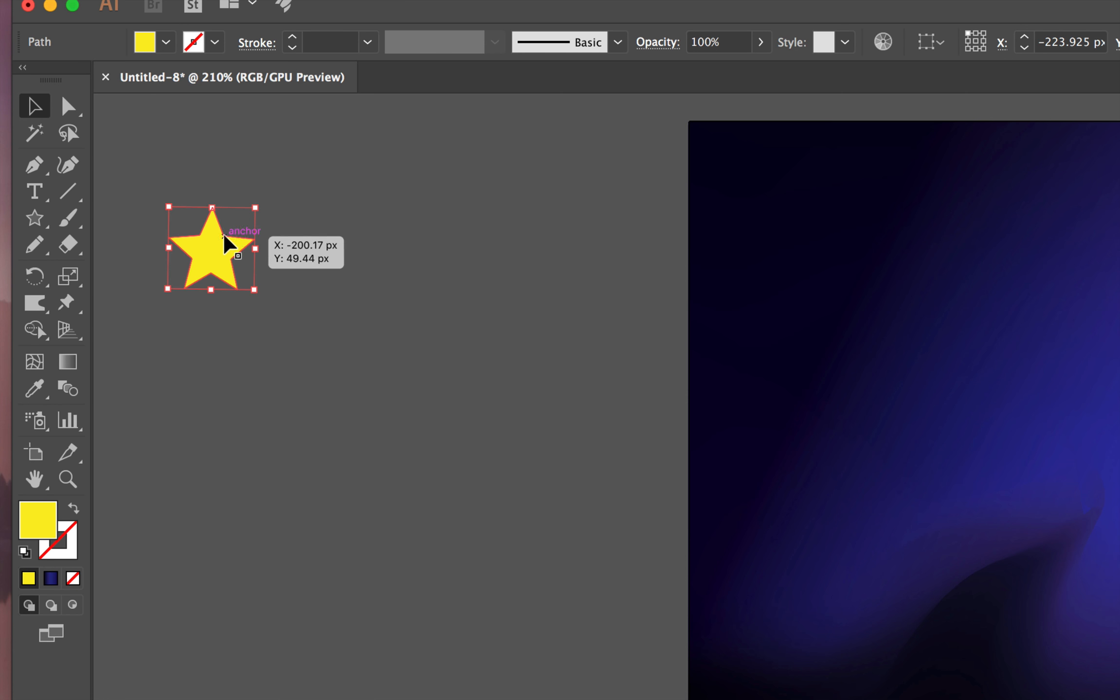
pyautogui.moveTo(250, 248); pyautogui.dragTo(271, 260)
pyautogui.click(316, 268)
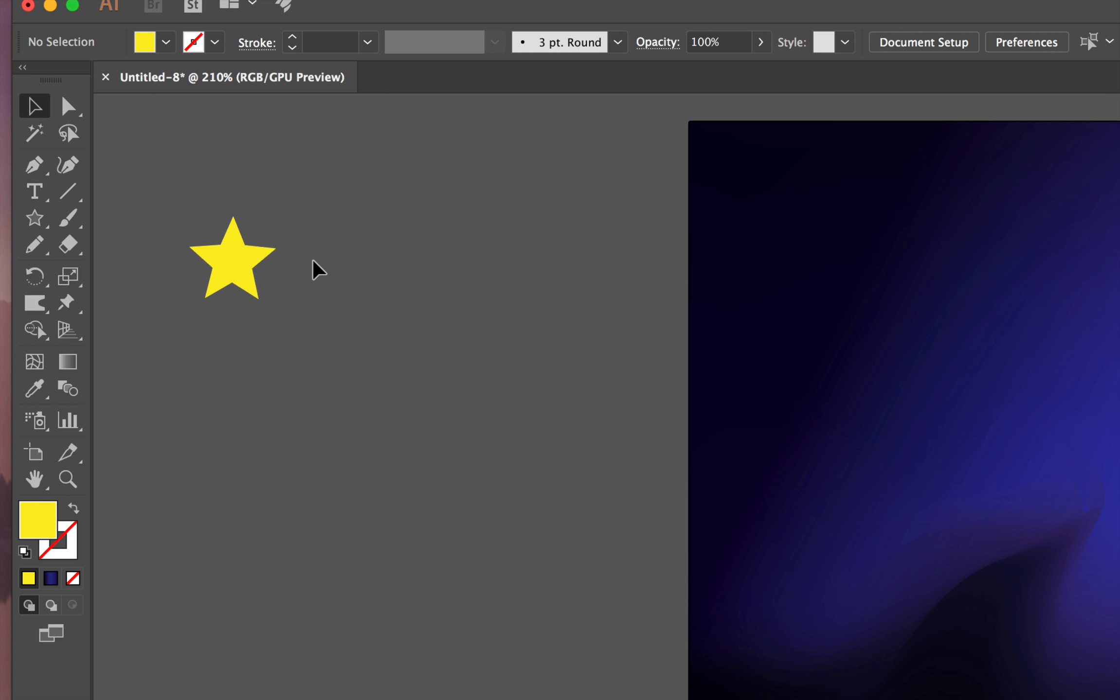
# Draw a yellow seven-pointed star about 44 px wide next to the five-pointed star
pyautogui.click(35, 217)
pyautogui.moveTo(345, 257); pyautogui.dragTo(381, 299)
pyautogui.press('Up')
pyautogui.press('Up')
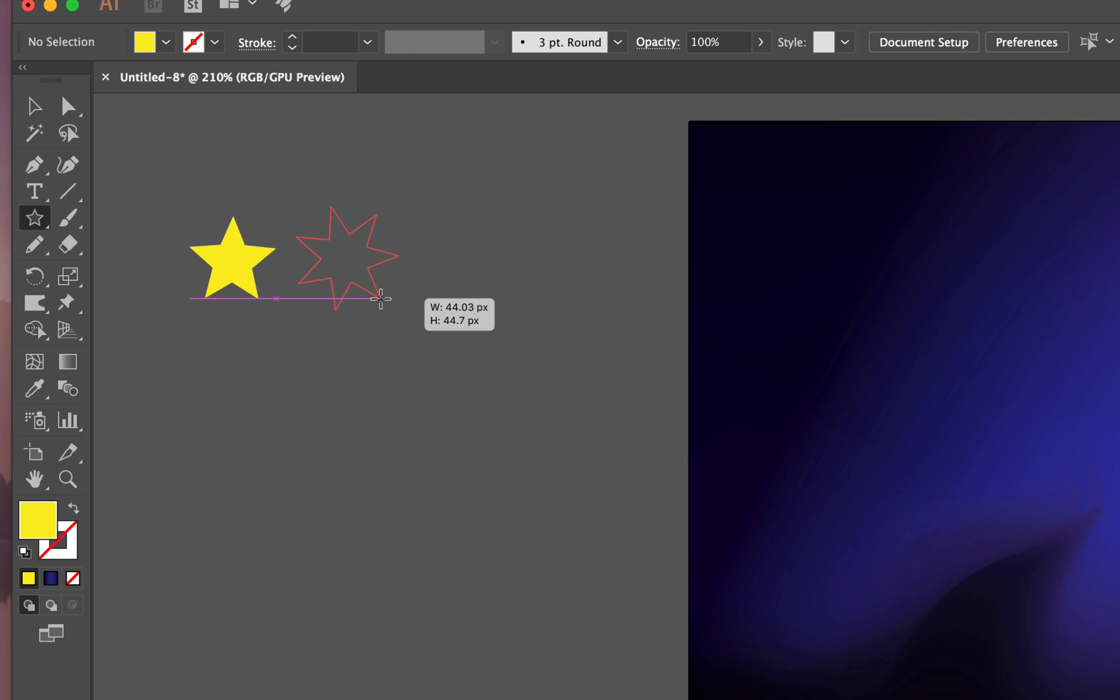
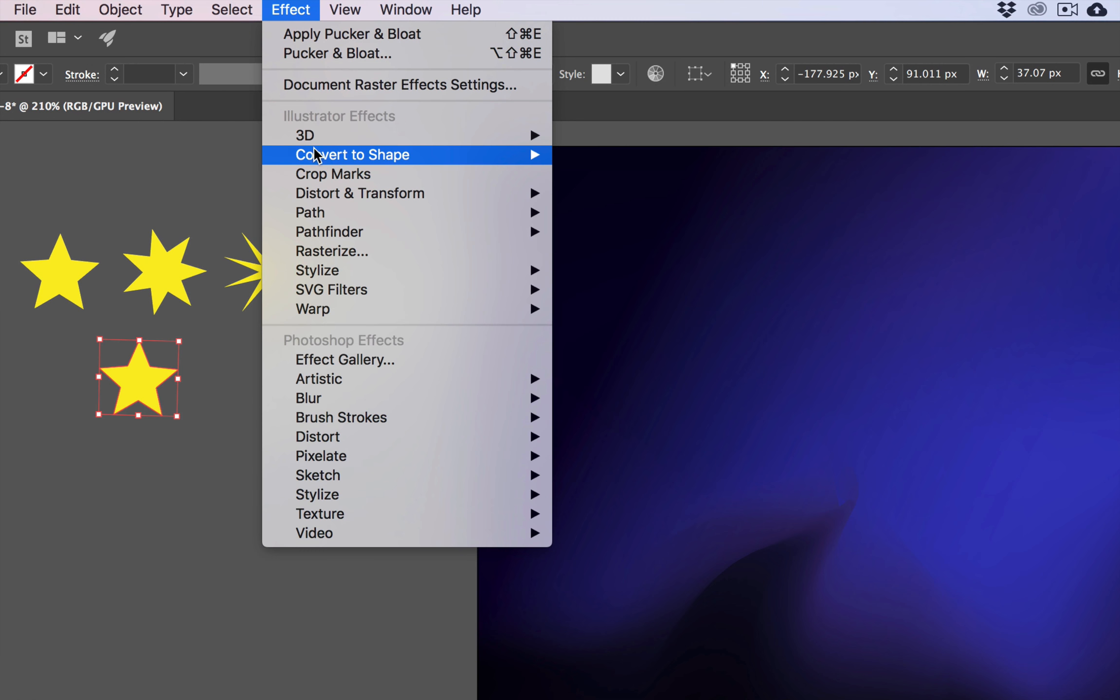
# Apply a Pucker & Bloat effect of -77% to the five-pointed star below the row, with preview on, and deselect it
pyautogui.moveTo(313, 129)
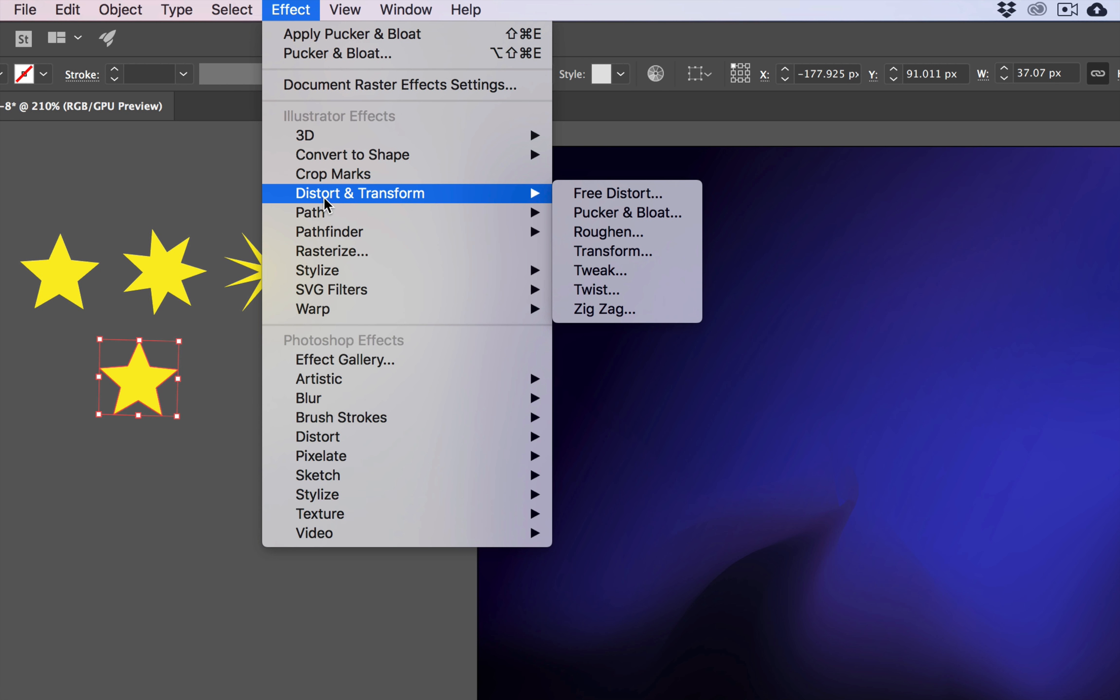
pyautogui.click(650, 217)
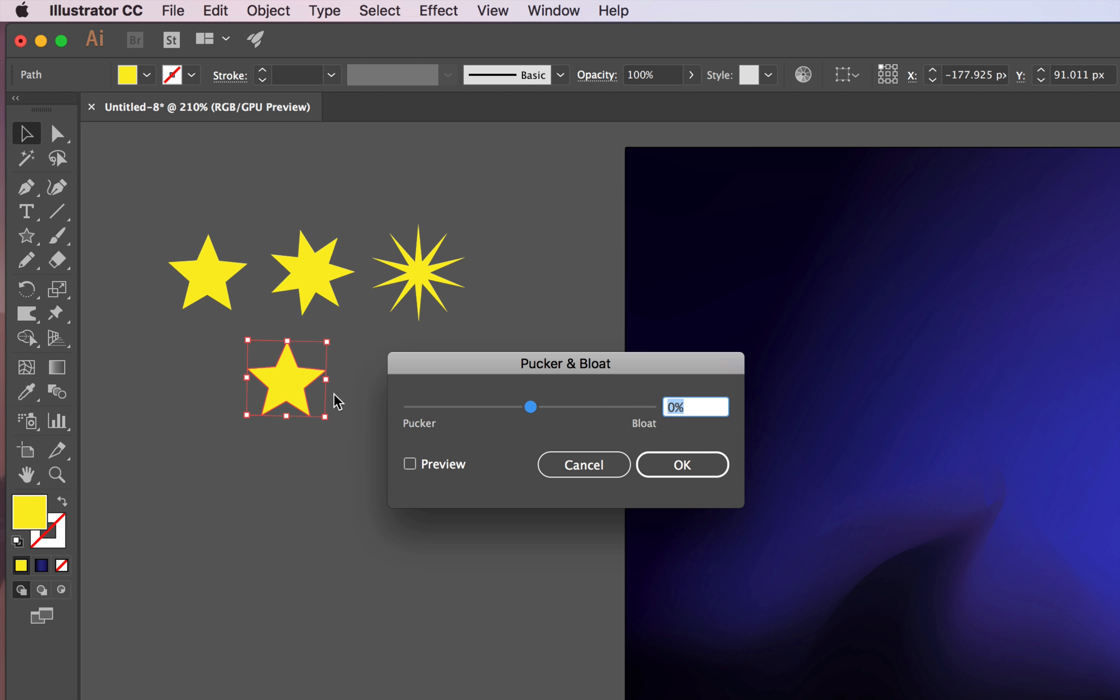
pyautogui.click(427, 466)
pyautogui.moveTo(531, 411); pyautogui.dragTo(482, 411)
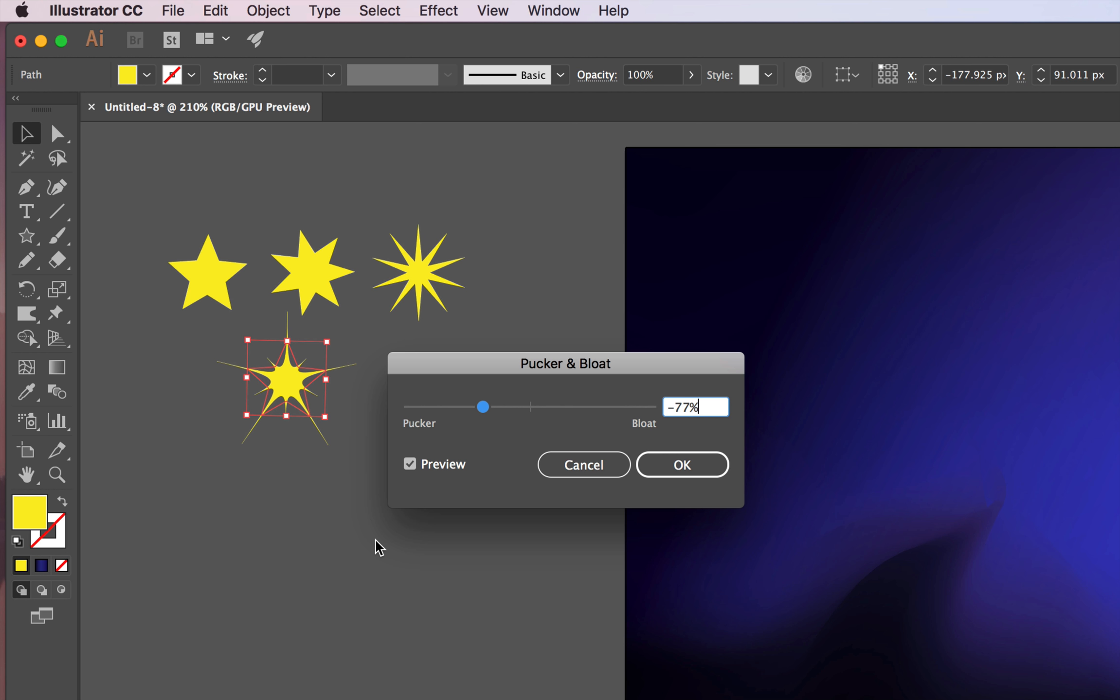
pyautogui.click(663, 470)
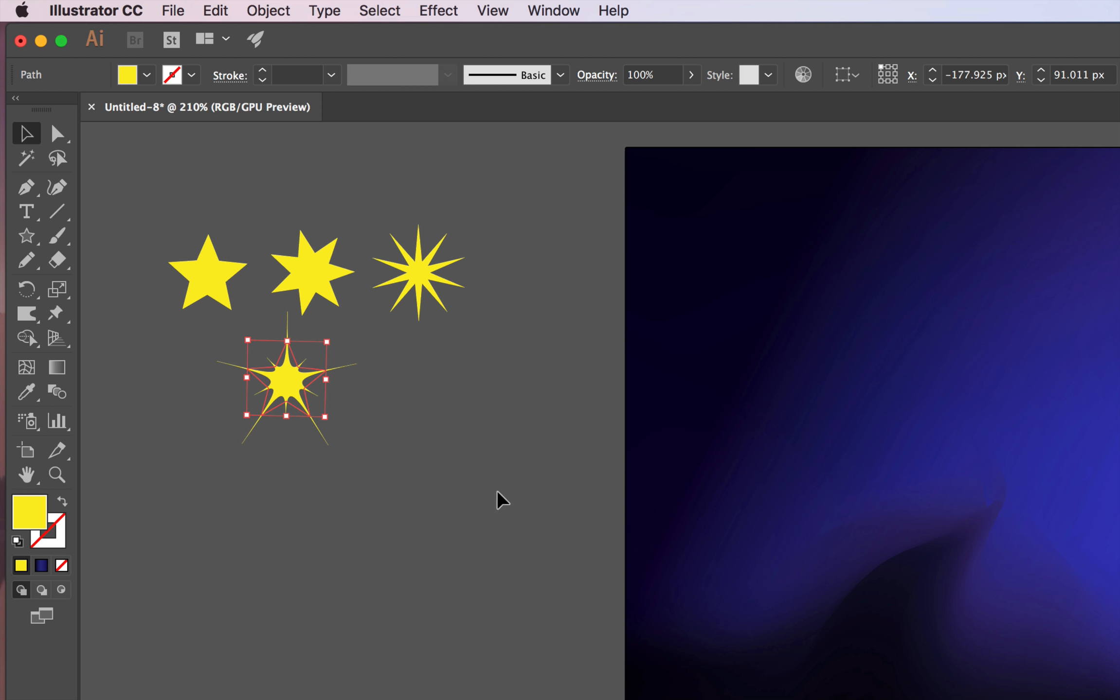
pyautogui.click(387, 424)
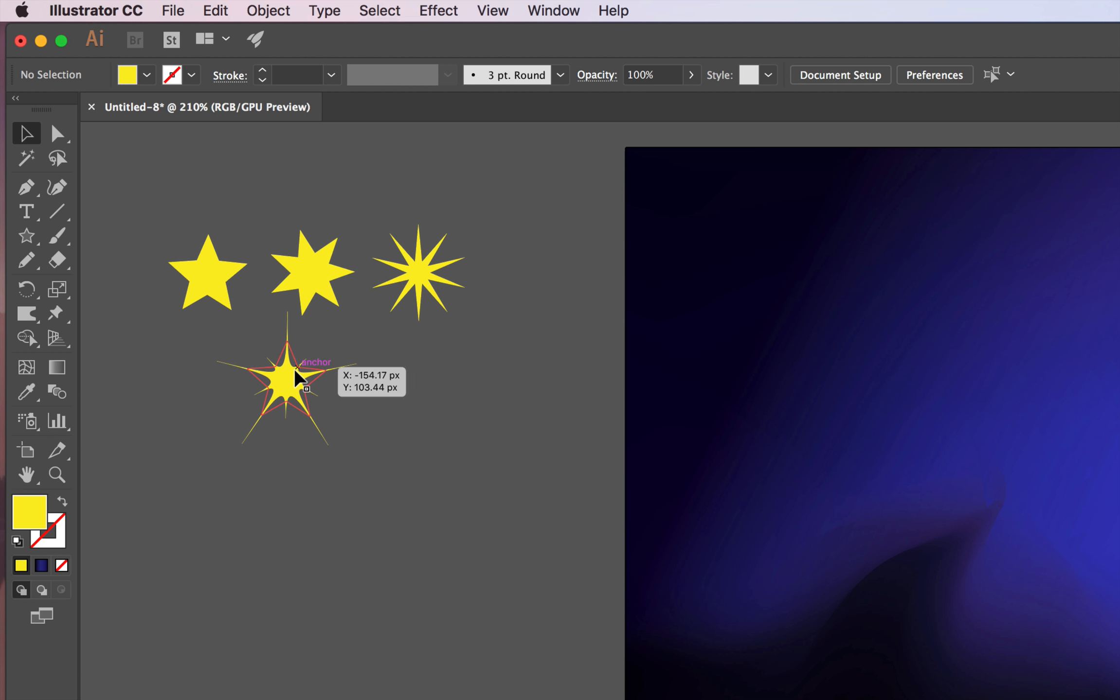
# Expand the appearance of the puckered star and deselect it
pyautogui.click(294, 376)
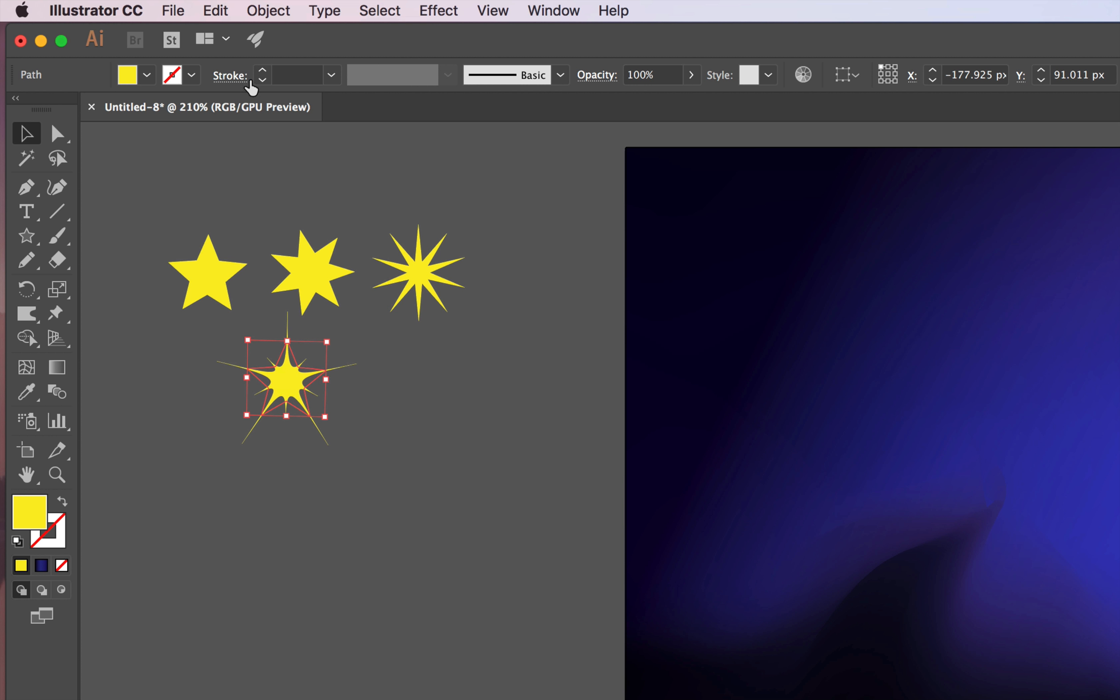
pyautogui.click(272, 9)
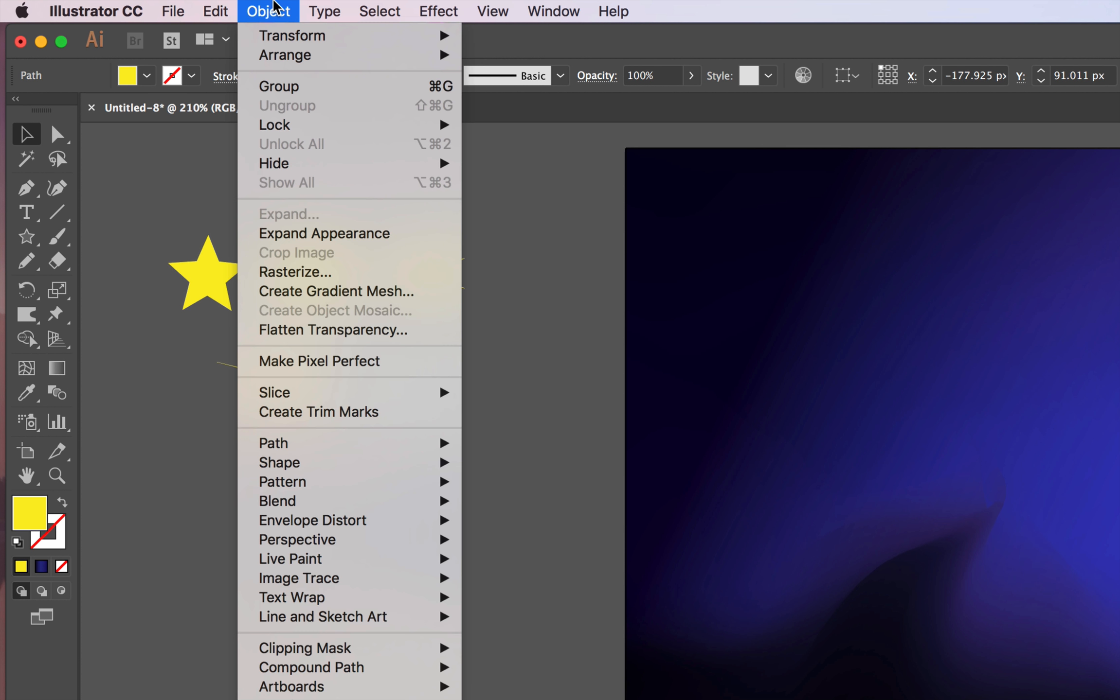
pyautogui.click(300, 234)
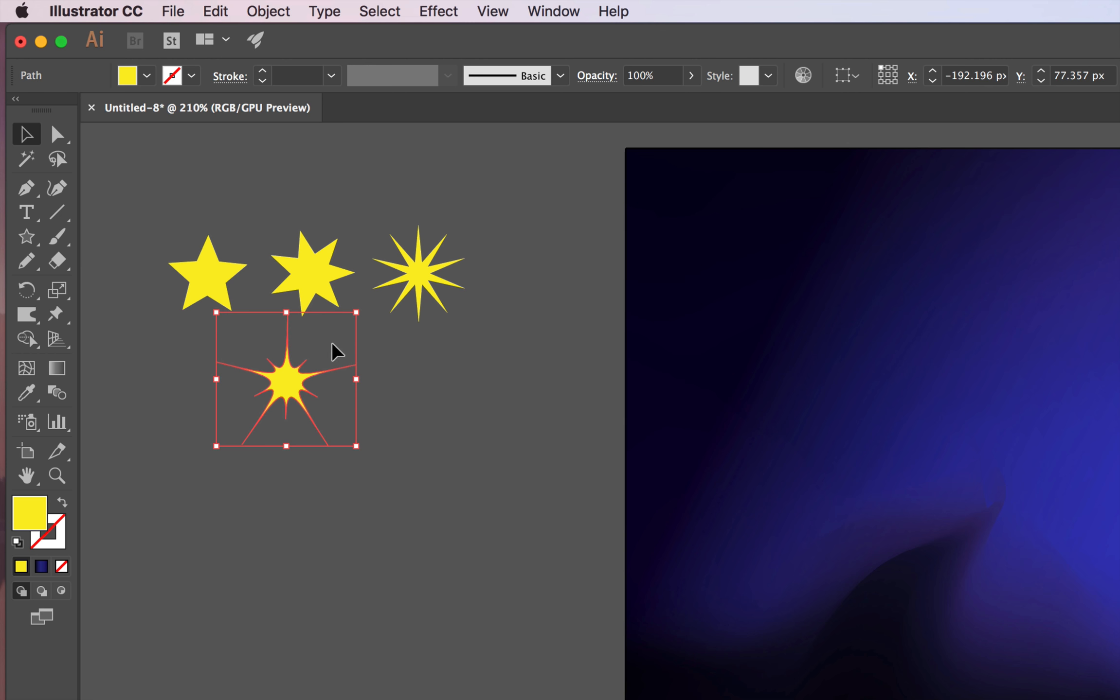
pyautogui.click(402, 391)
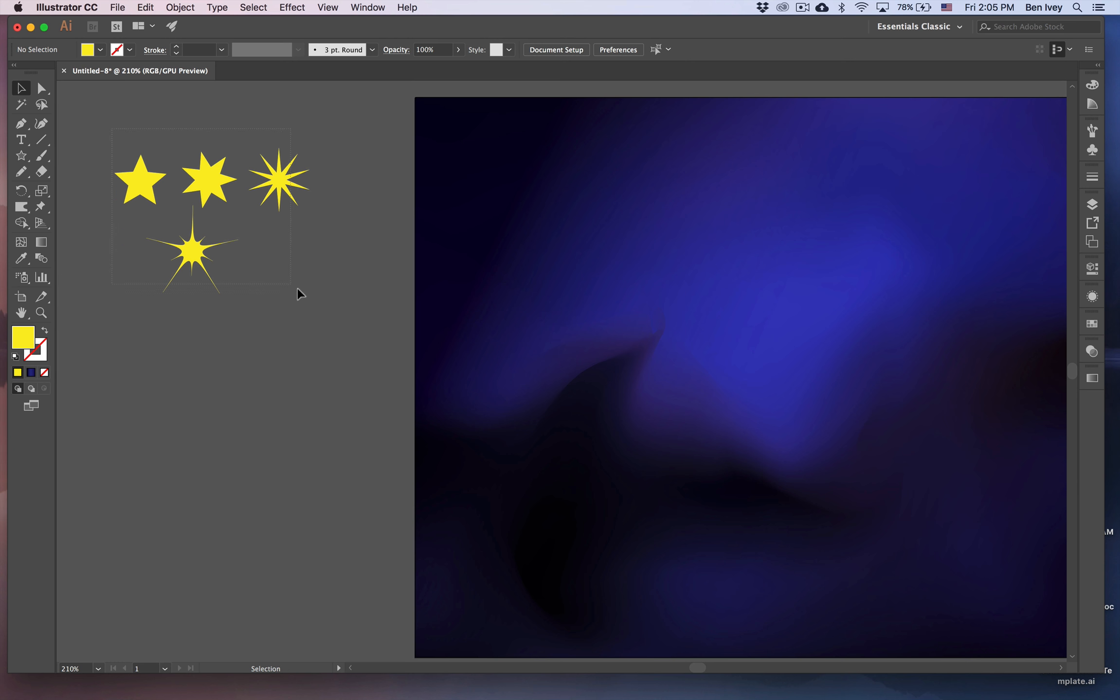
# Scale all four stars down together and move the puckered star to the end of the row
pyautogui.press('super+a')
pyautogui.moveTo(310, 149); pyautogui.dragTo(253, 197)
pyautogui.click(262, 233)
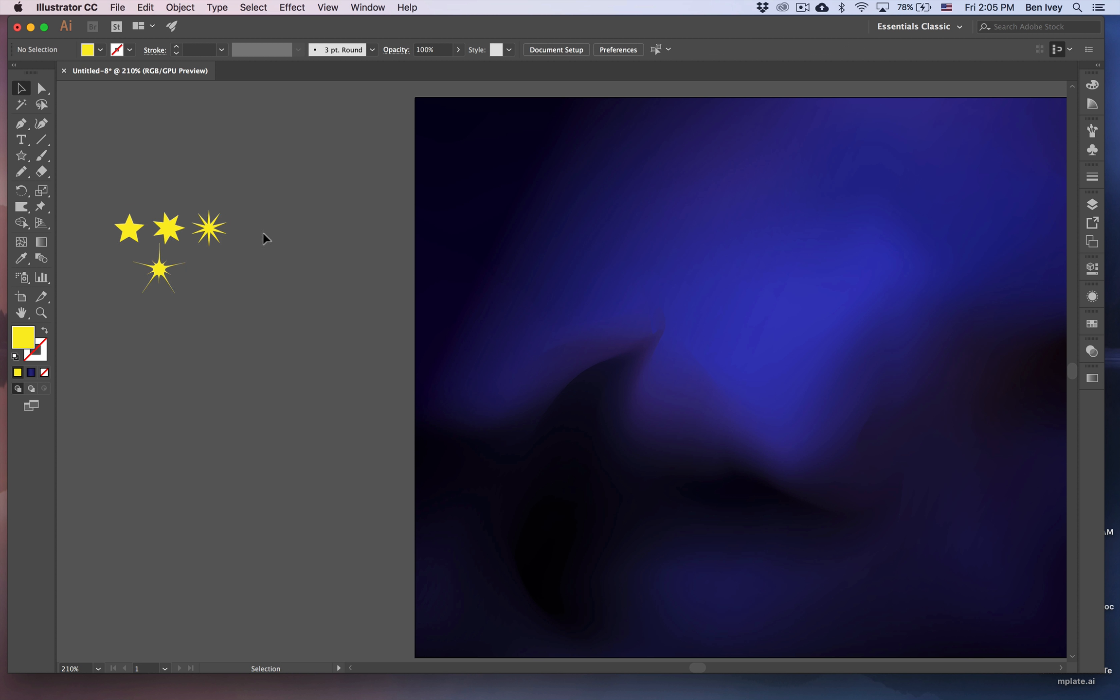
pyautogui.moveTo(151, 276); pyautogui.dragTo(251, 242)
pyautogui.click(345, 316)
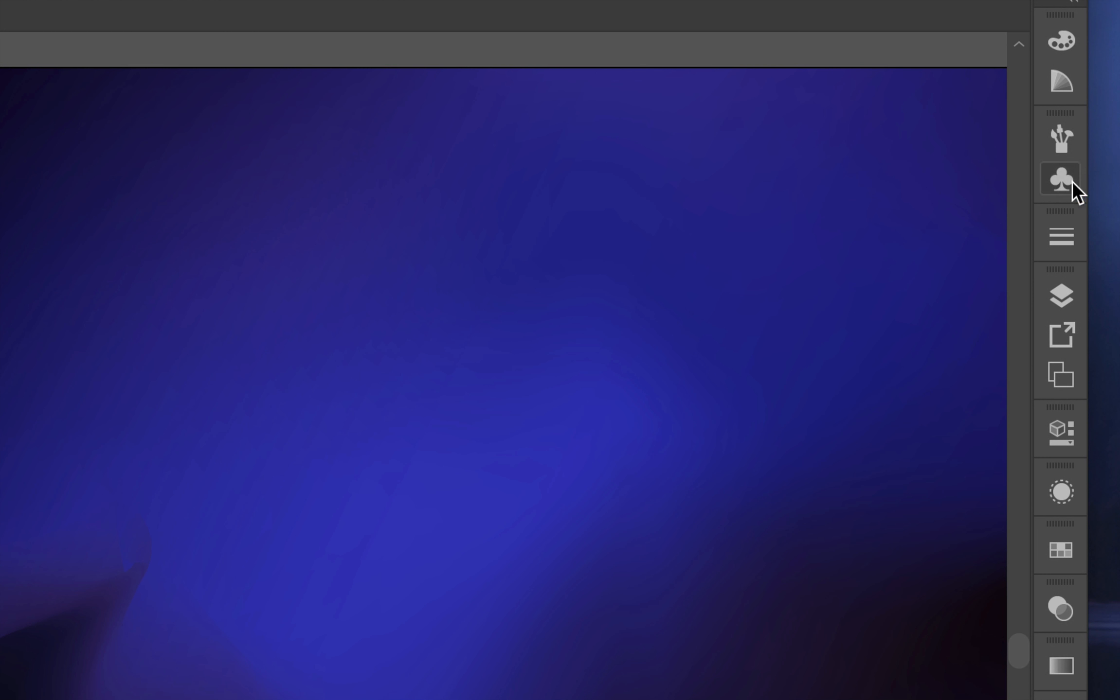
# Show the document's symbols and float their panel beside the row of stars
pyautogui.click(1061, 180)
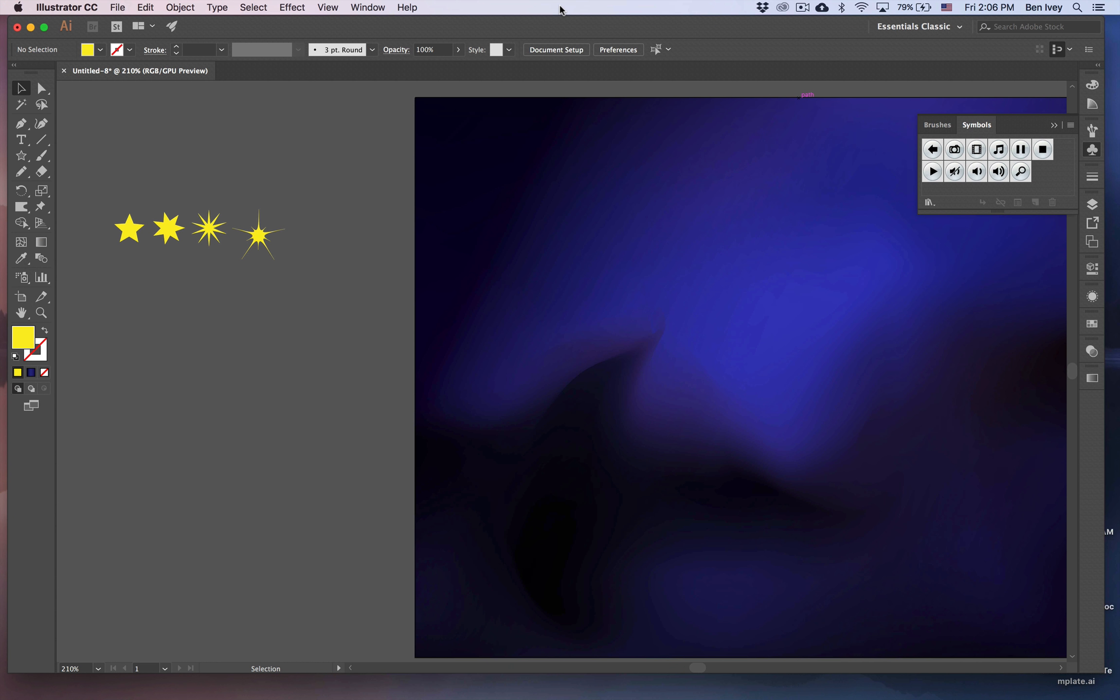
pyautogui.click(373, 4)
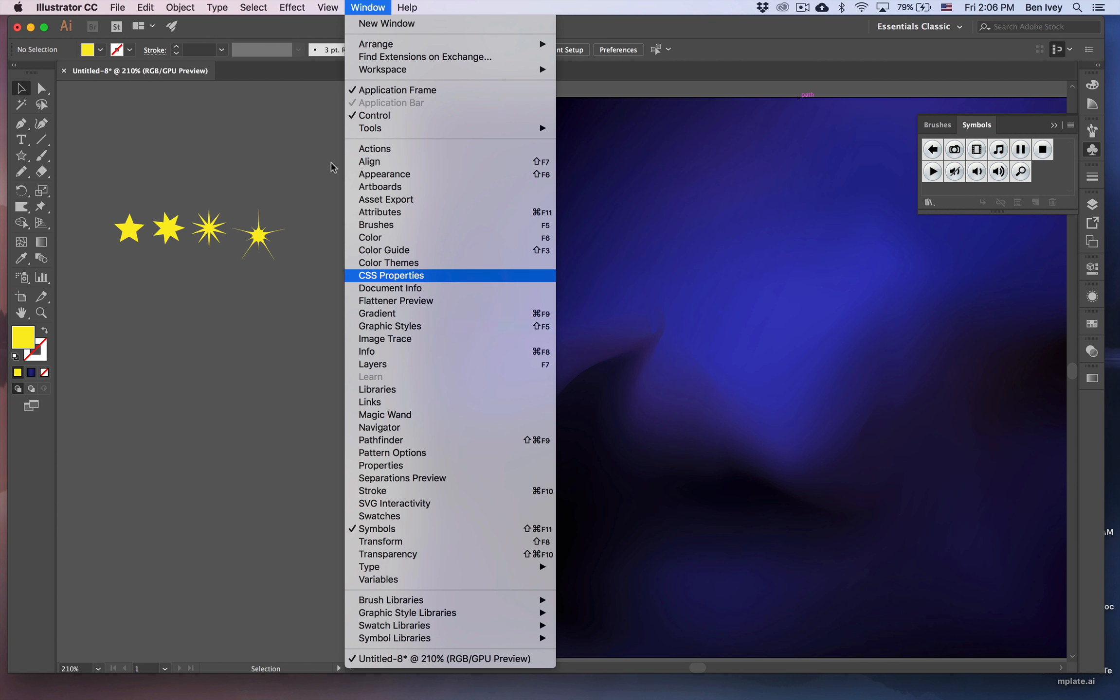
pyautogui.click(362, 5)
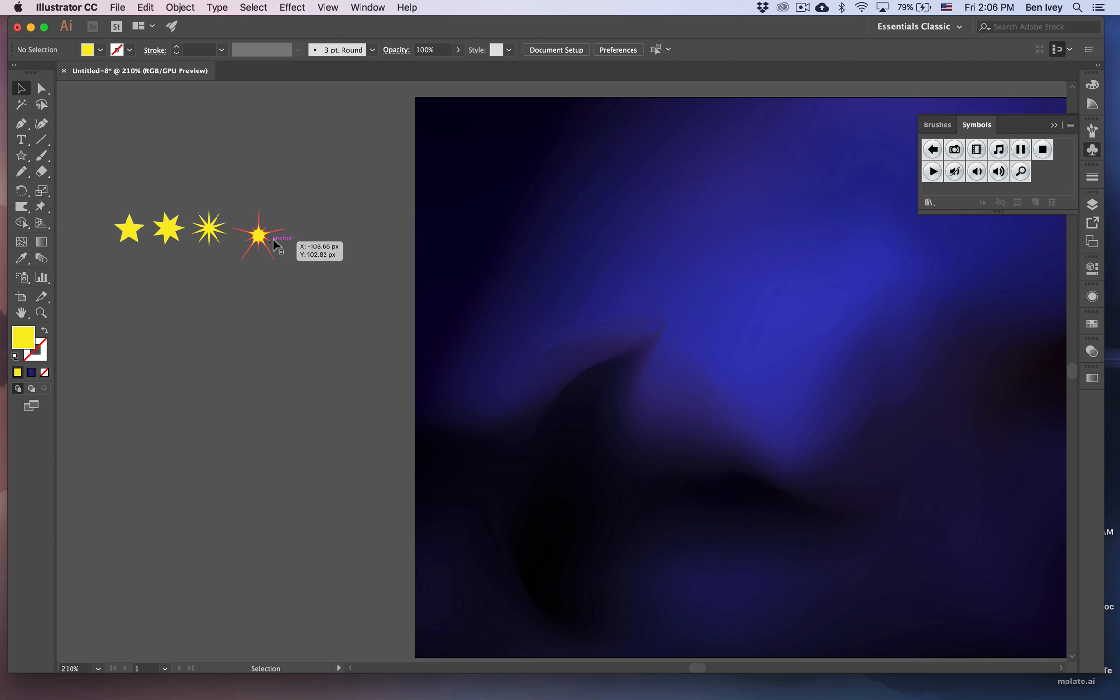
pyautogui.moveTo(987, 127)
pyautogui.mouseDown()
pyautogui.moveTo(671, 156)
pyautogui.moveTo(407, 152)
pyautogui.moveTo(326, 187)
pyautogui.mouseUp()
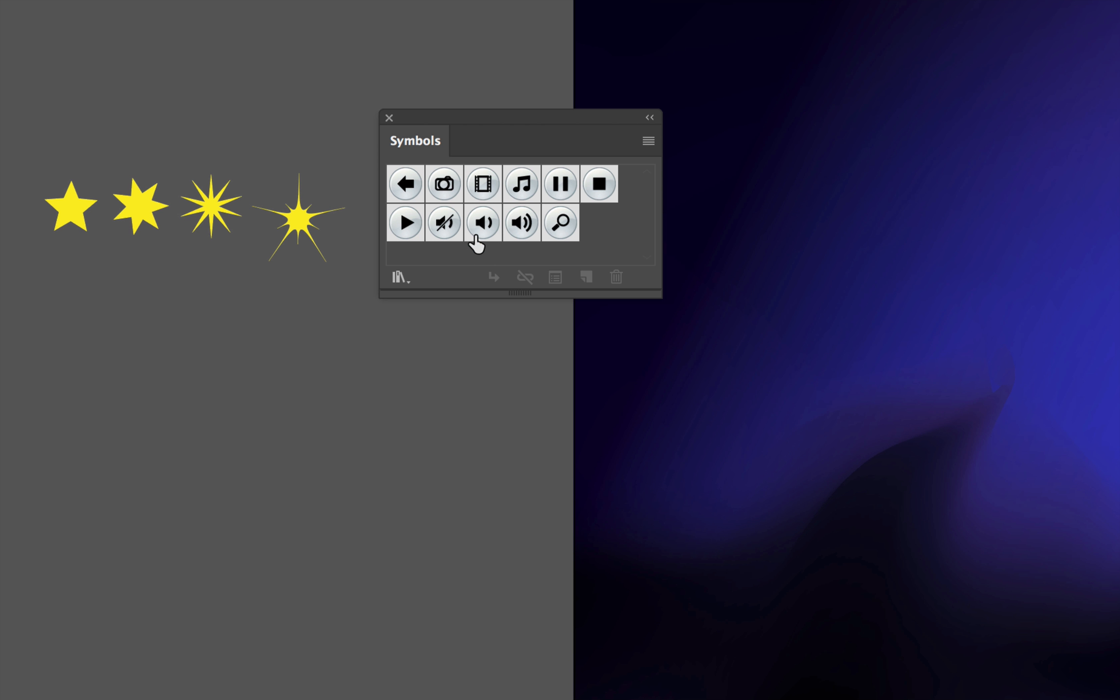
# Save the puckered star at the end of the row as a dynamic movie clip symbol named Star 1 and deselect it
pyautogui.click(300, 221)
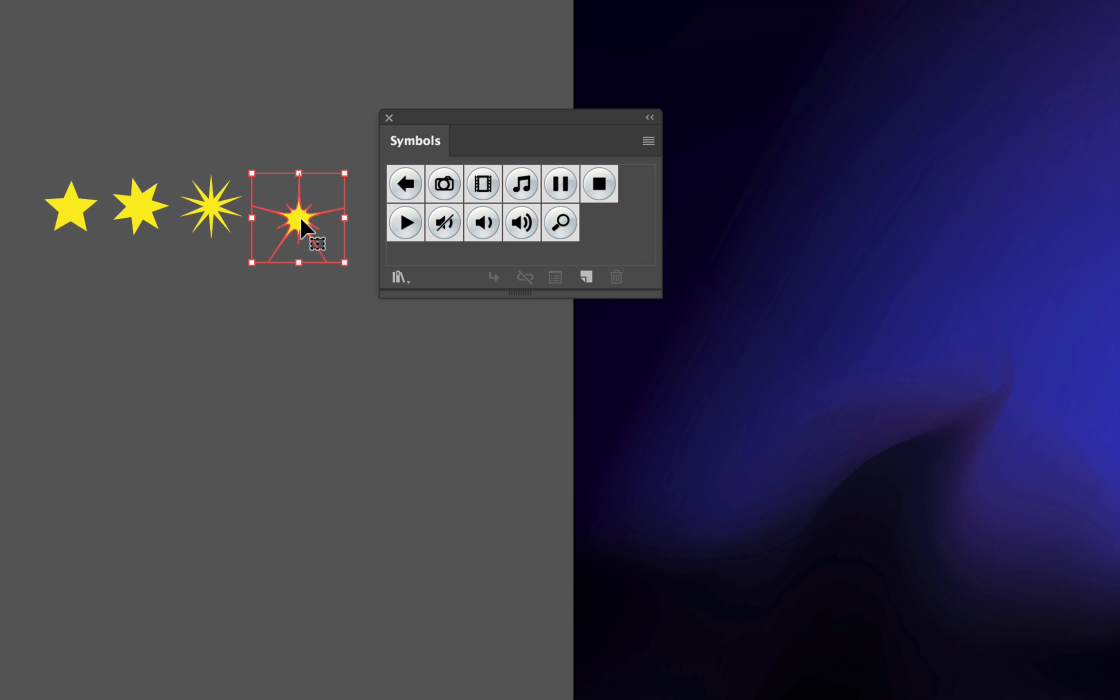
pyautogui.click(586, 280)
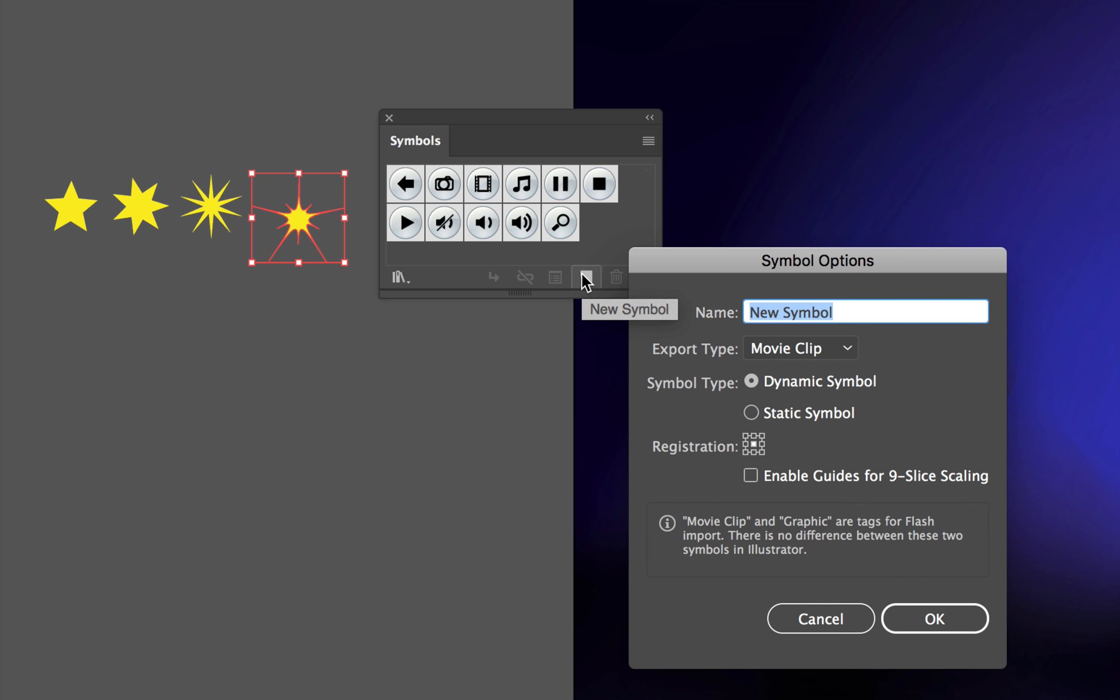
pyautogui.moveTo(770, 248); pyautogui.dragTo(784, 177)
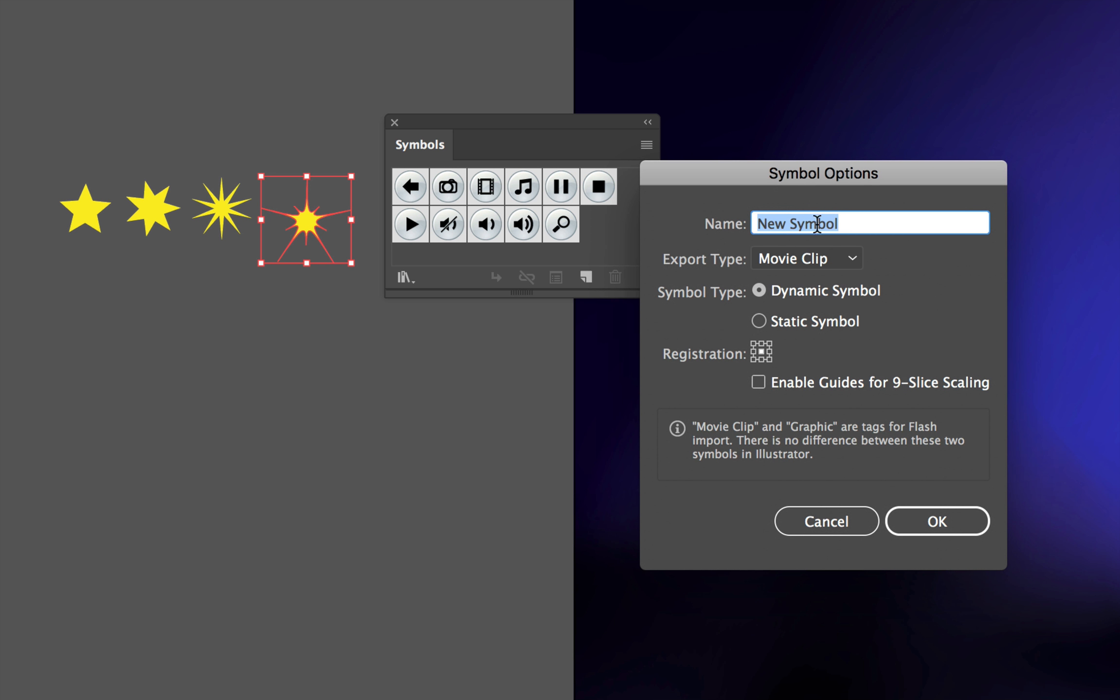
pyautogui.write('Star 1')
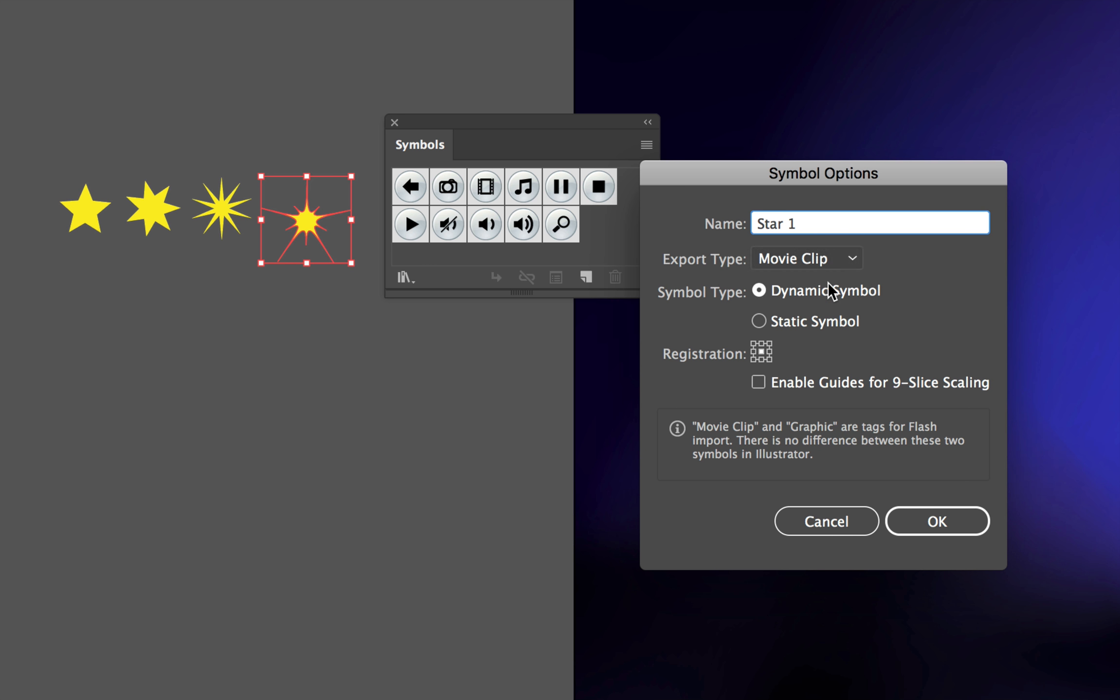
pyautogui.click(927, 524)
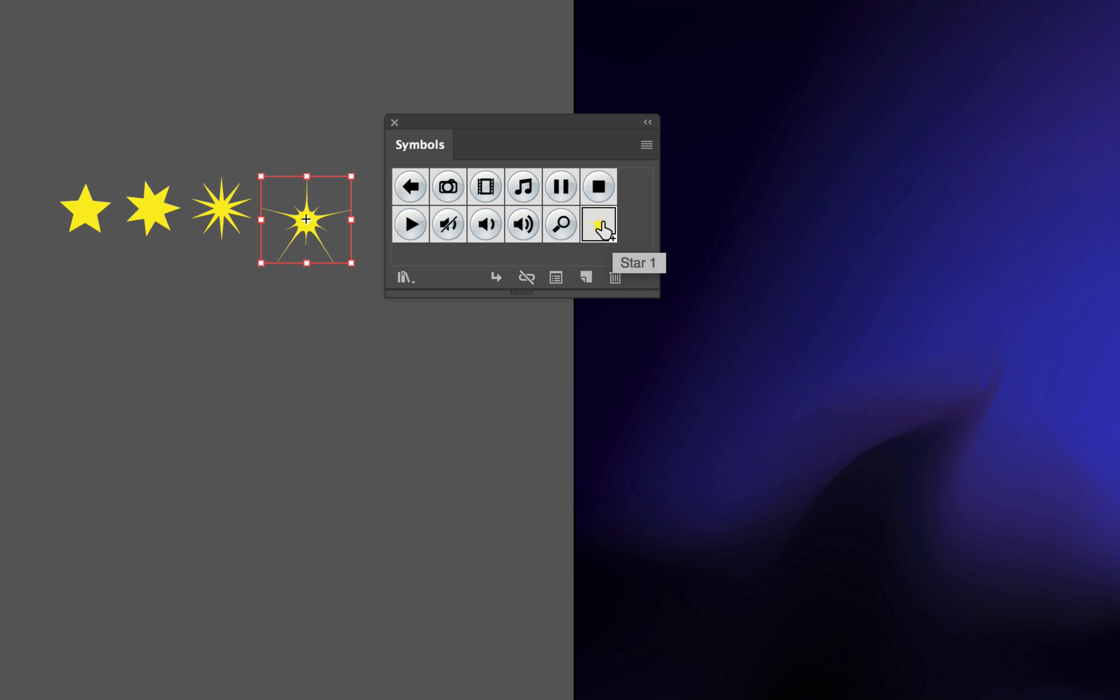
pyautogui.click(459, 360)
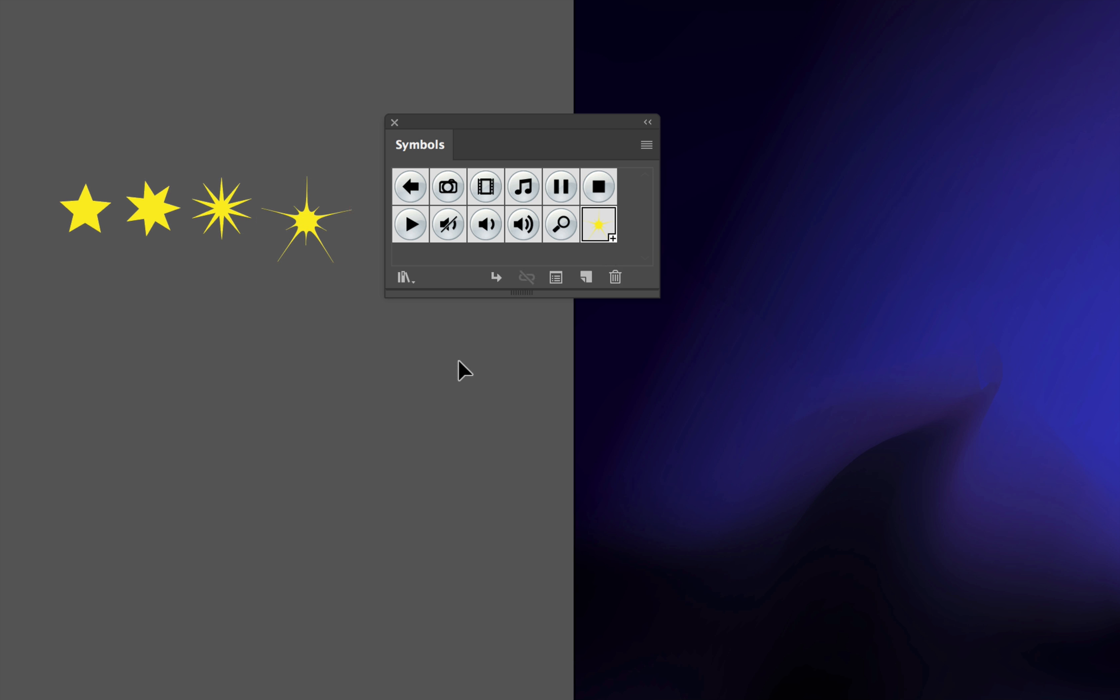
# Save the many-pointed thin star, third in the row, as a dynamic symbol named Stars
pyautogui.click(217, 206)
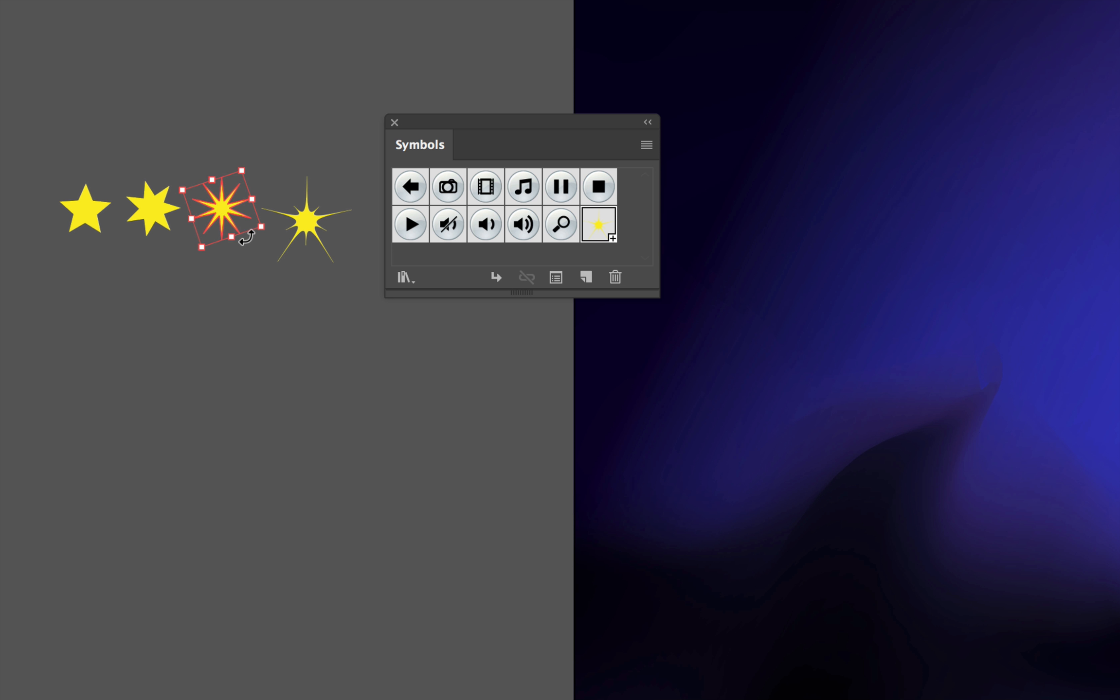
pyautogui.click(585, 277)
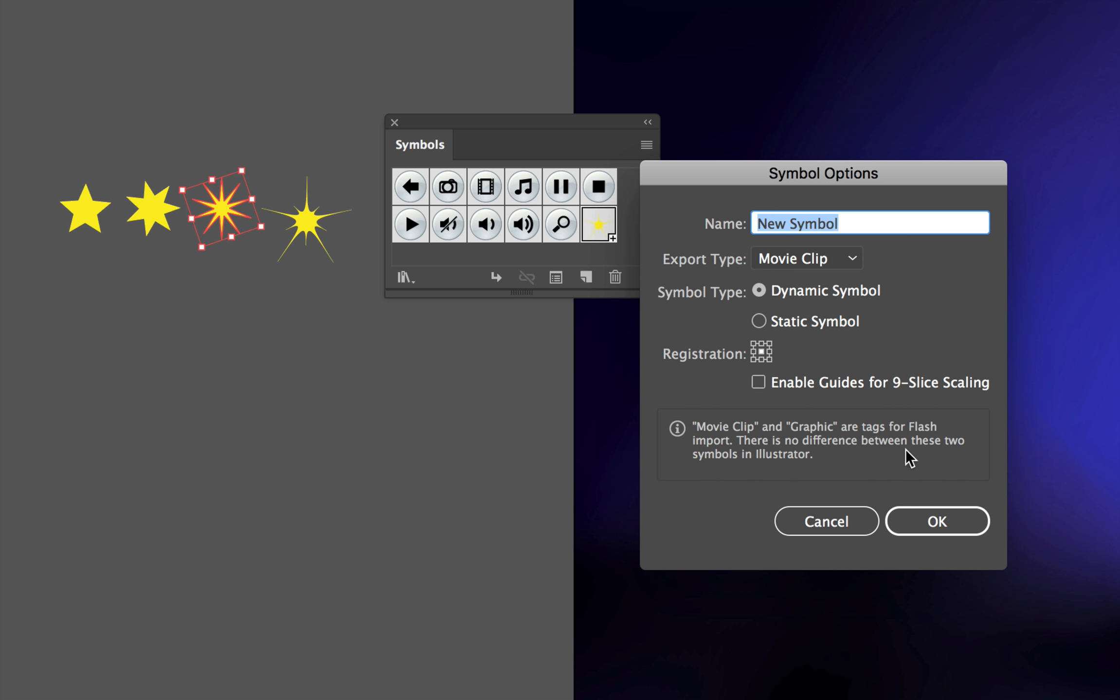
pyautogui.write('Star')
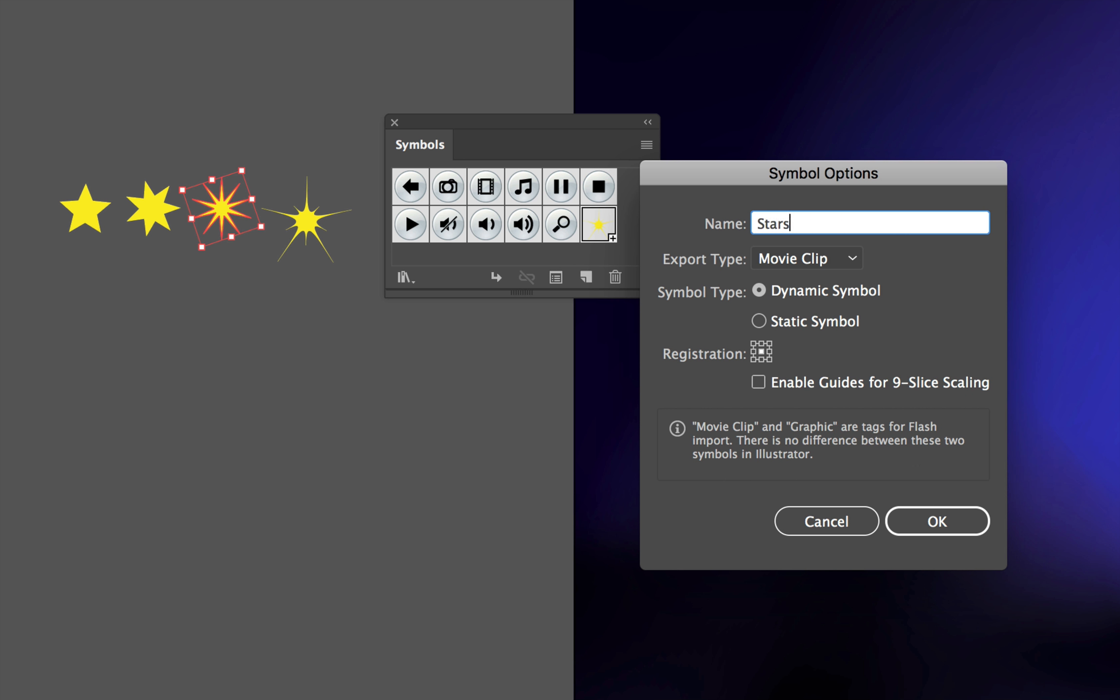
pyautogui.write('s')
pyautogui.press('Return')
# Save the seven-pointed star, second in the row, as a dynamic symbol named Star3
pyautogui.click(148, 228)
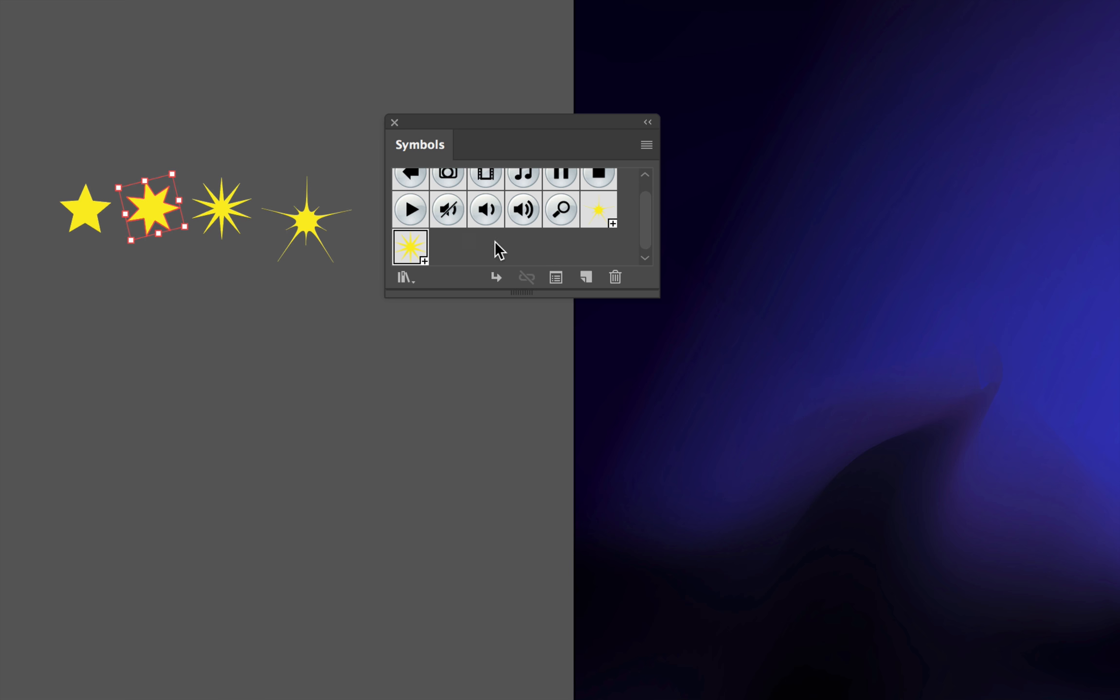
pyautogui.click(586, 278)
pyautogui.write('Star')
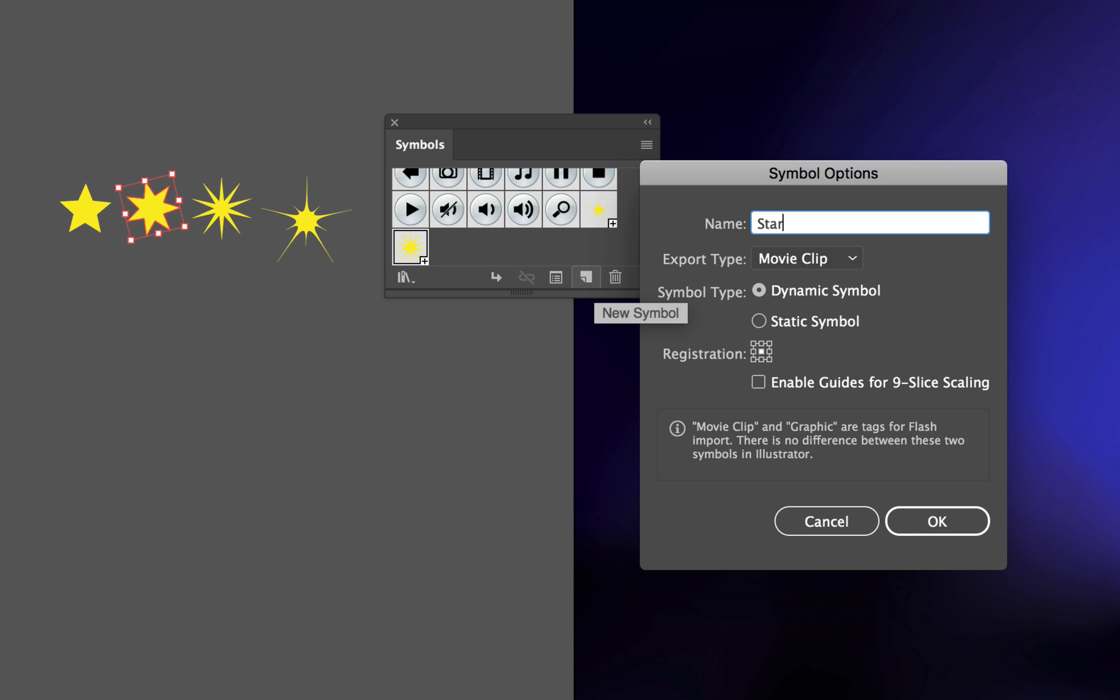
pyautogui.write('3')
pyautogui.press('Return')
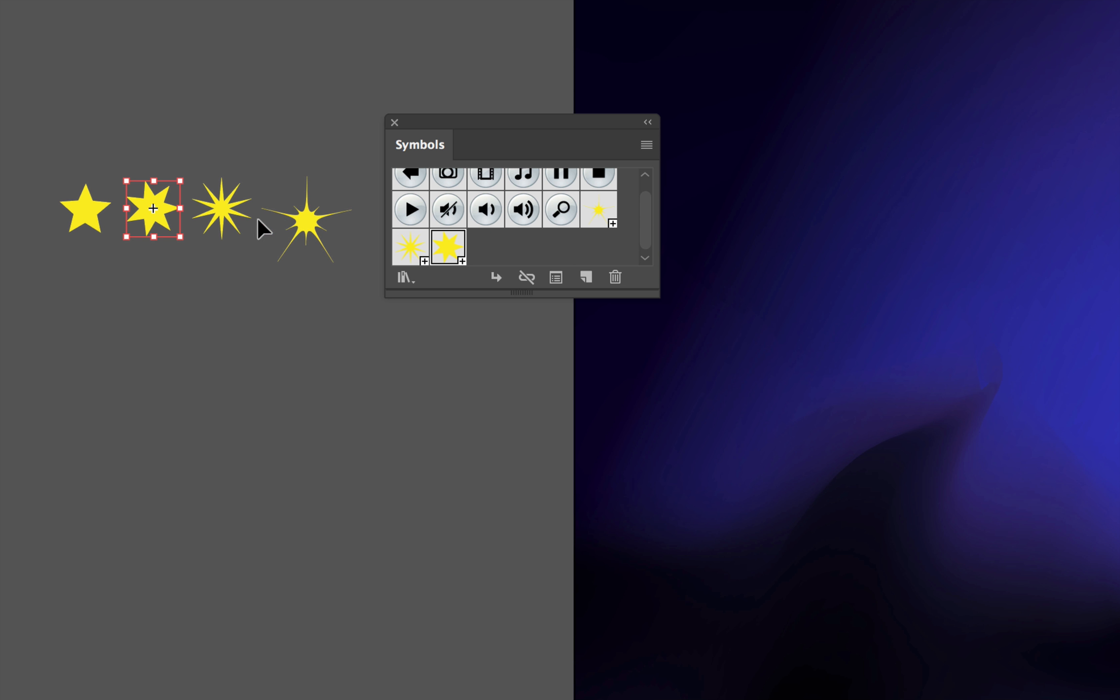
# Save the plain five-pointed star, first in the row, as a dynamic symbol named Star4
pyautogui.click(85, 216)
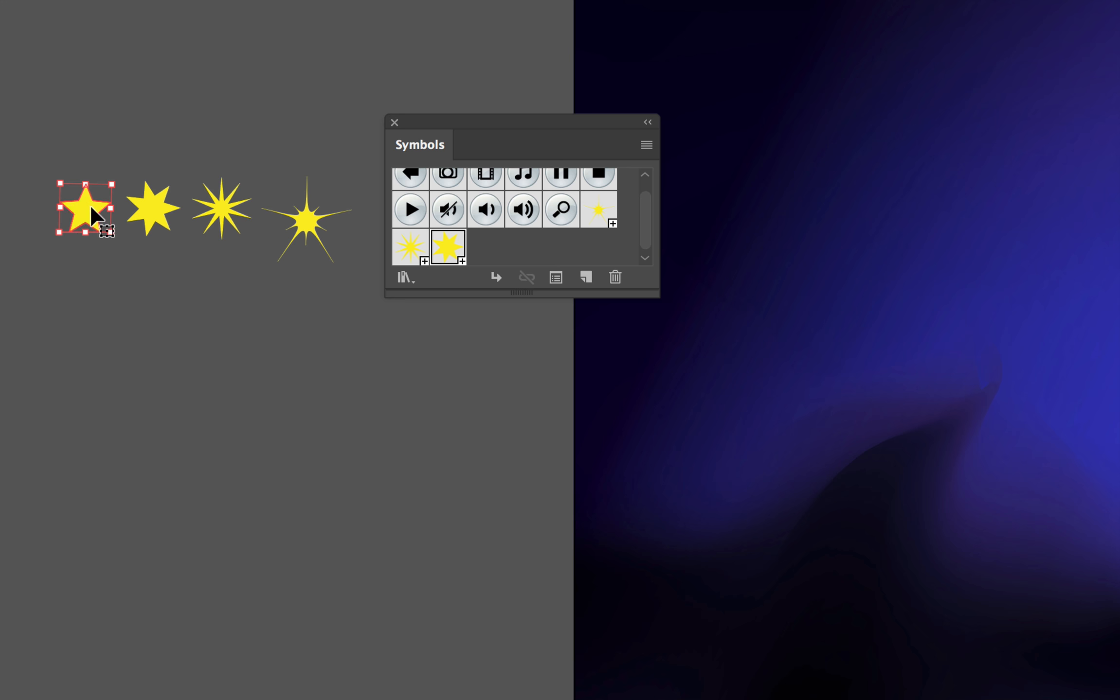
pyautogui.click(592, 276)
pyautogui.write('Star')
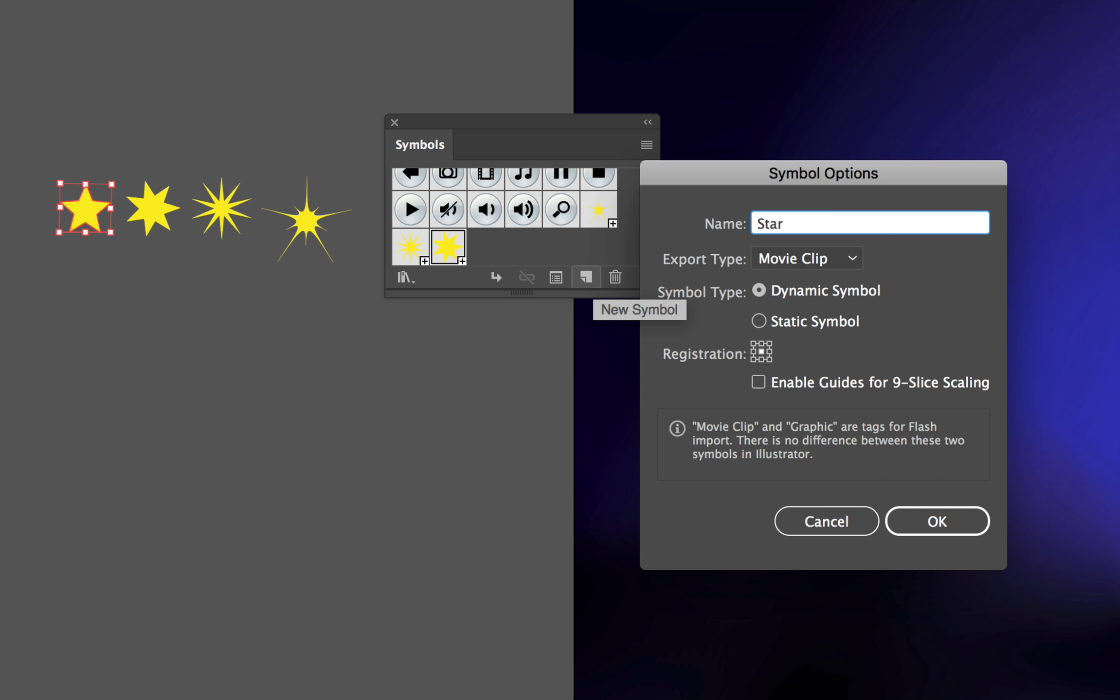
pyautogui.write('4')
pyautogui.press('Return')
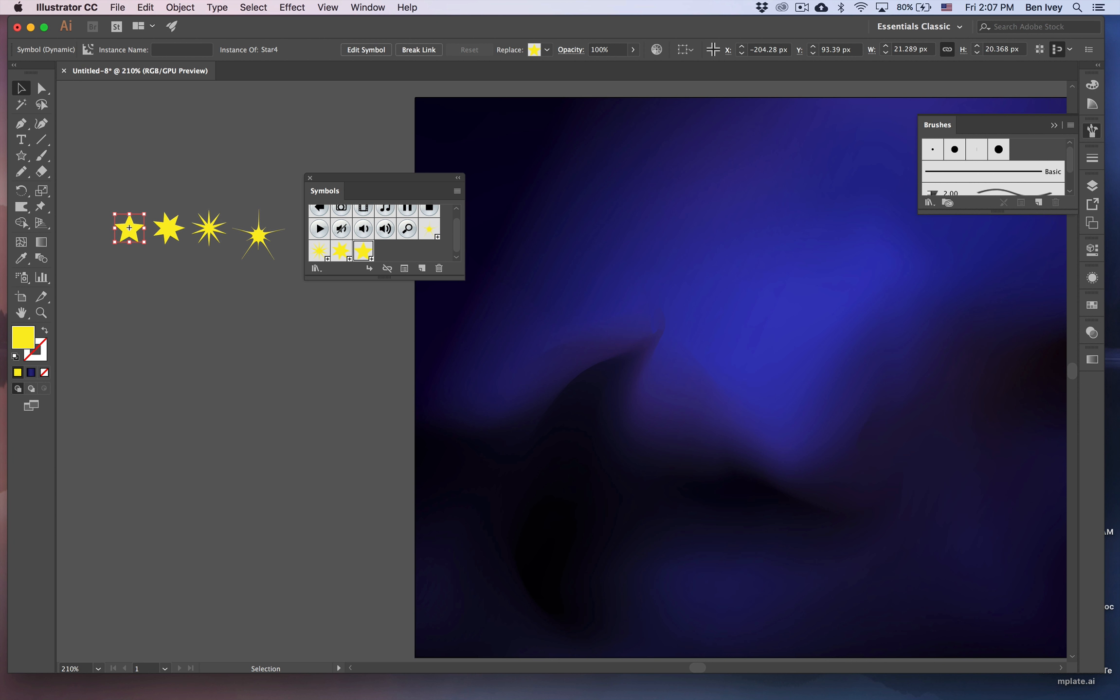
# Clear the view of the artboard by moving the floating symbols off to its side and hiding the brushes
pyautogui.hscroll(5, 577, 380)
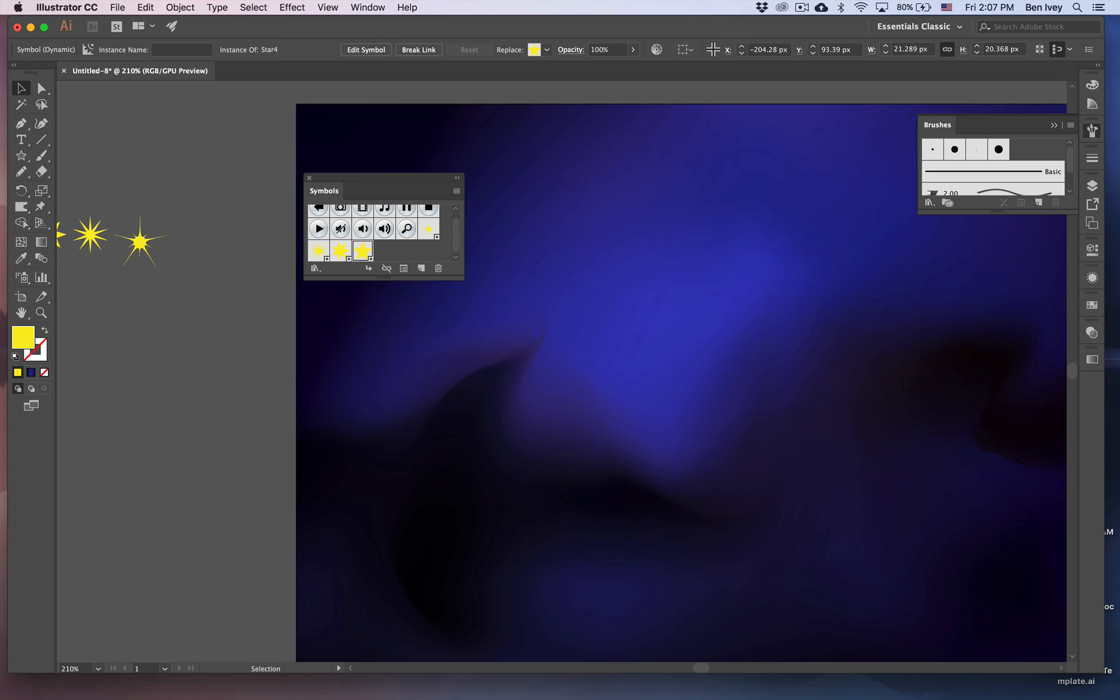
pyautogui.moveTo(380, 178); pyautogui.dragTo(155, 148)
pyautogui.hscroll(5, 603, 379)
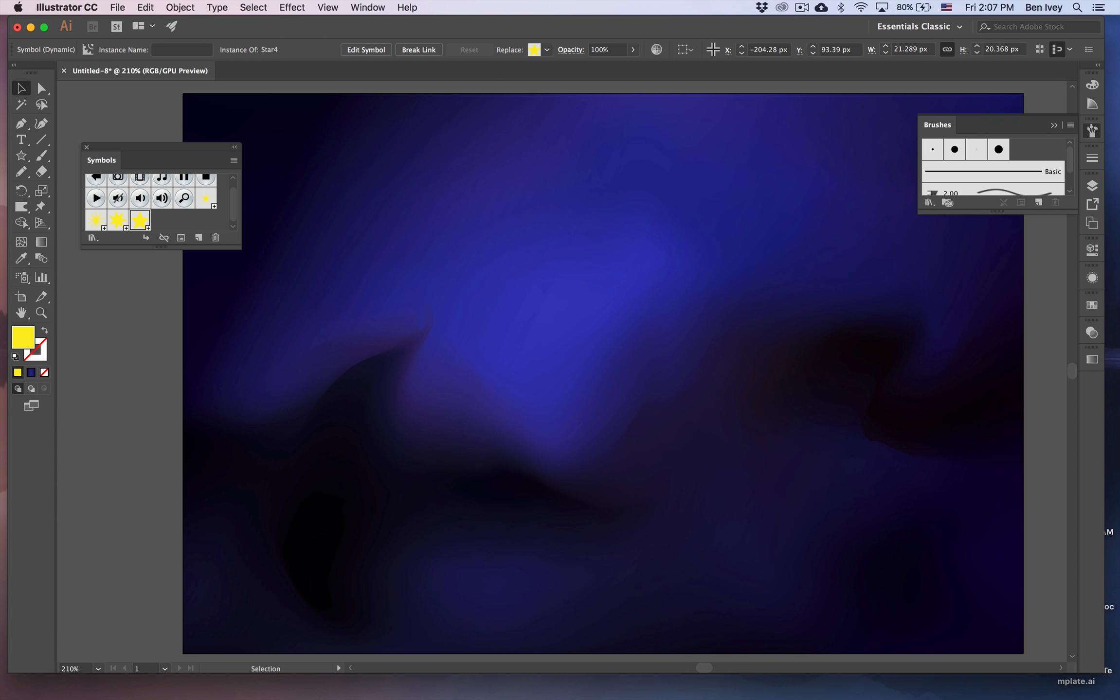
pyautogui.press('F5')
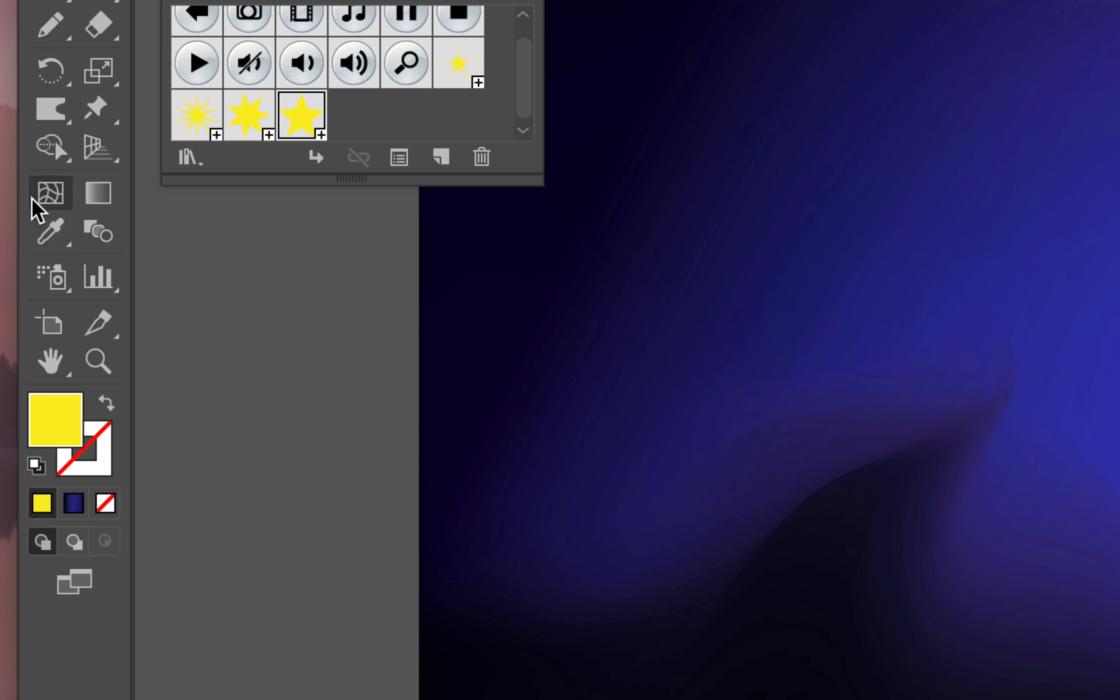
# Scatter the five-pointed Star4 symbol across the night-sky artboard with the Symbol Sprayer and nudge the whole symbol set slightly
pyautogui.click(23, 280)
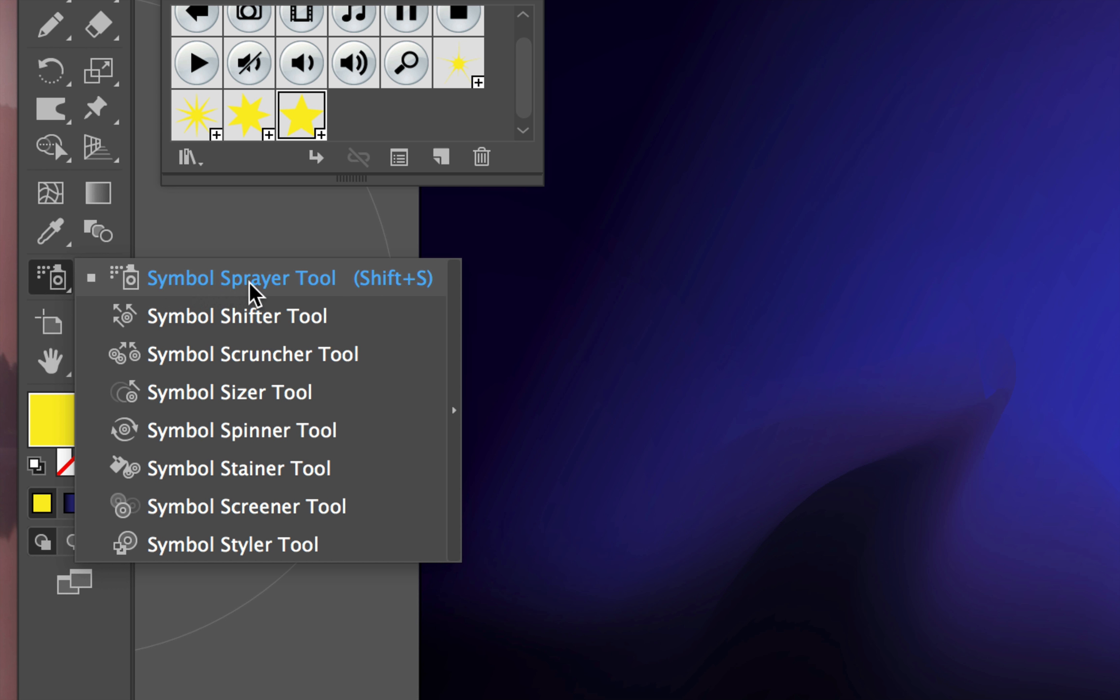
pyautogui.click(212, 289)
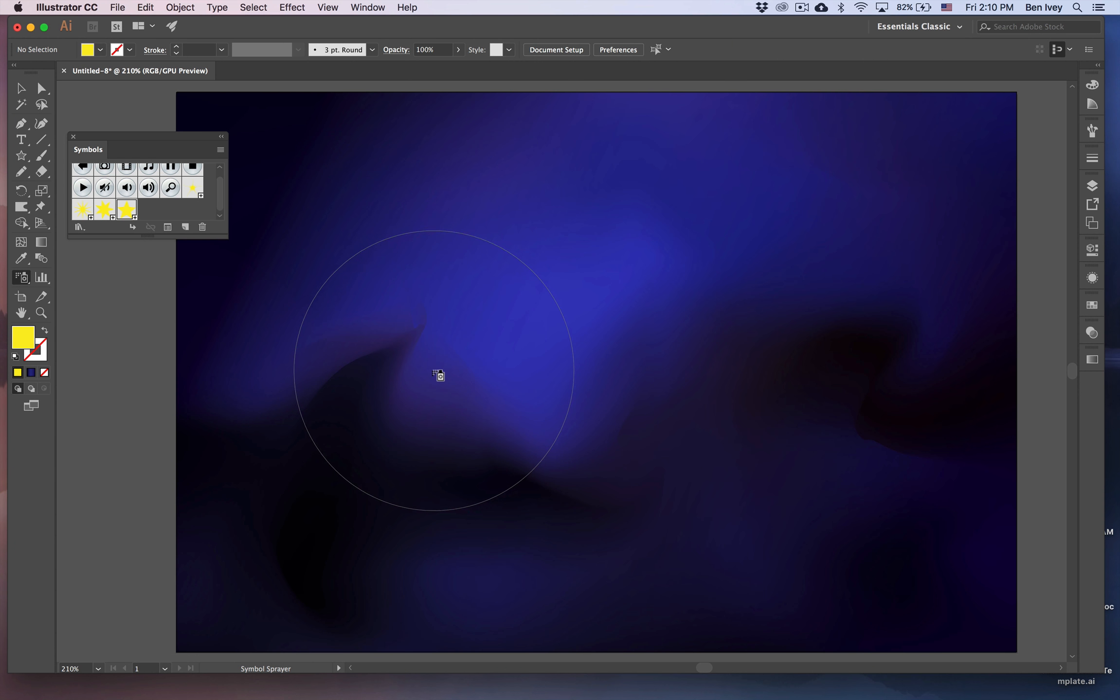
pyautogui.moveTo(438, 270)
pyautogui.mouseDown()
pyautogui.moveTo(376, 307)
pyautogui.moveTo(352, 355)
pyautogui.moveTo(459, 285)
pyautogui.moveTo(393, 393)
pyautogui.moveTo(294, 336)
pyautogui.moveTo(315, 405)
pyautogui.moveTo(490, 445)
pyautogui.moveTo(555, 338)
pyautogui.moveTo(520, 347)
pyautogui.moveTo(657, 320)
pyautogui.moveTo(692, 320)
pyautogui.moveTo(790, 395)
pyautogui.moveTo(785, 370)
pyautogui.moveTo(872, 253)
pyautogui.moveTo(932, 220)
pyautogui.moveTo(657, 337)
pyautogui.moveTo(497, 389)
pyautogui.moveTo(422, 398)
pyautogui.moveTo(815, 425)
pyautogui.moveTo(393, 440)
pyautogui.moveTo(297, 510)
pyautogui.moveTo(350, 555)
pyautogui.mouseUp()
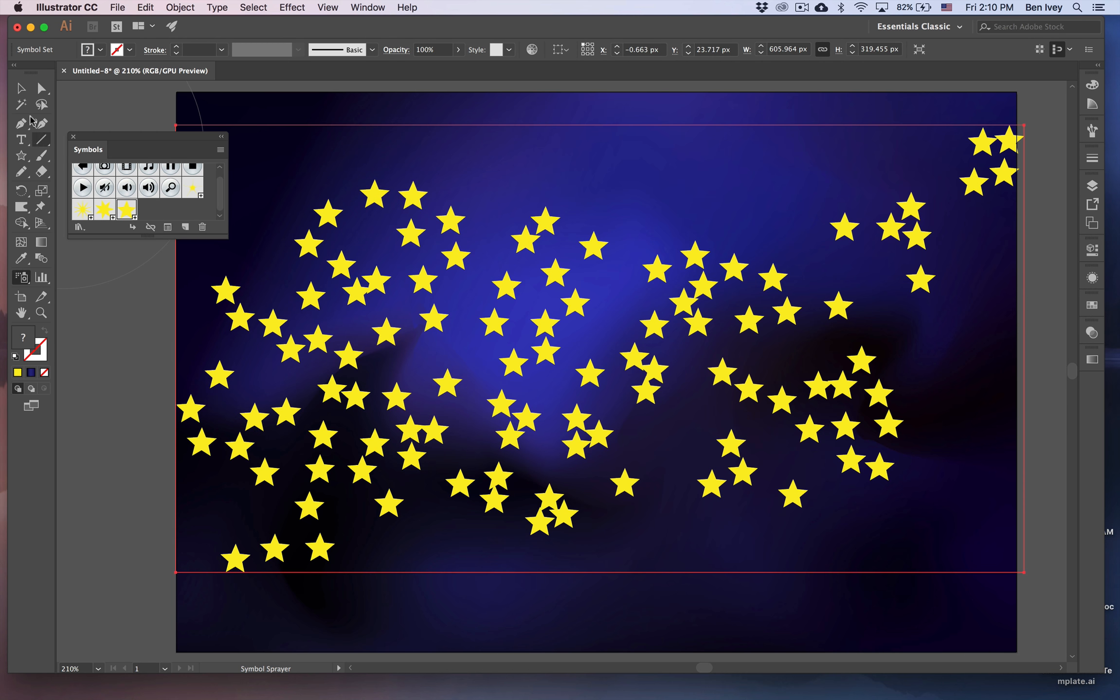
pyautogui.click(21, 88)
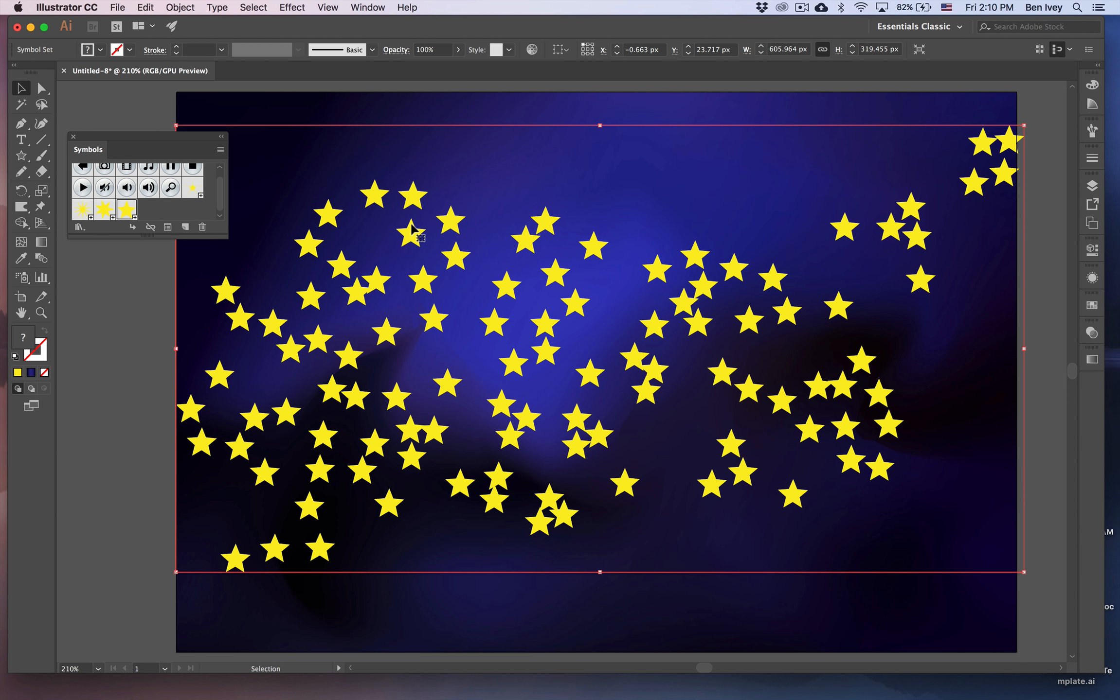
pyautogui.moveTo(412, 229)
pyautogui.mouseDown()
pyautogui.moveTo(445, 225)
pyautogui.moveTo(437, 305)
pyautogui.moveTo(393, 300)
pyautogui.moveTo(416, 236)
pyautogui.mouseUp()
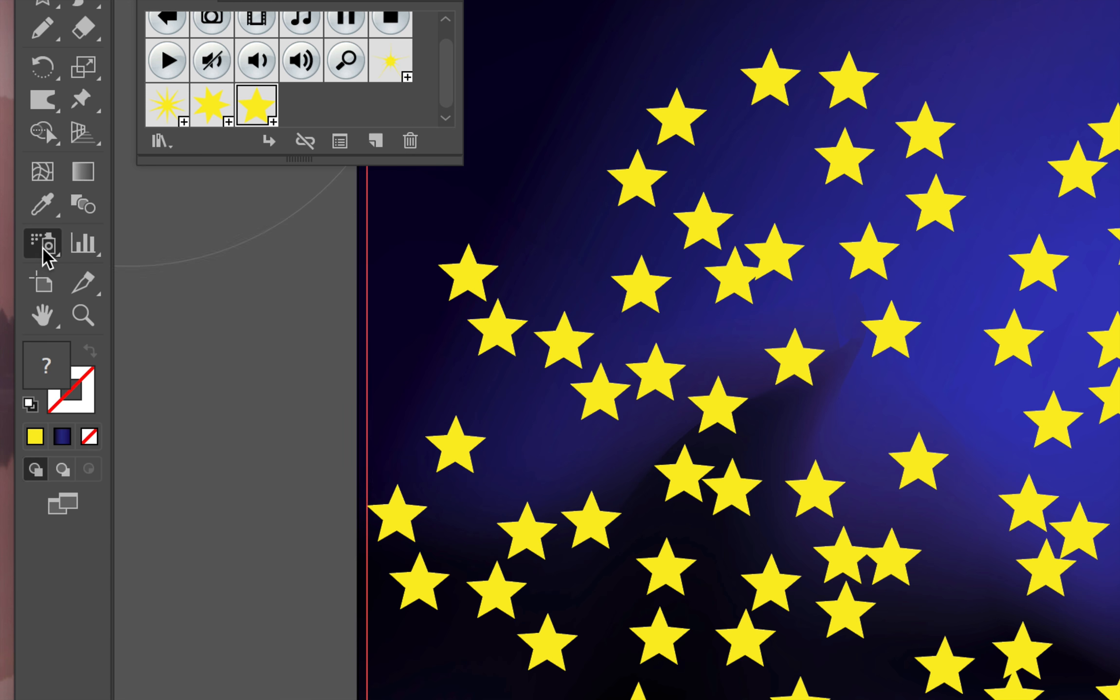
# Push the sprayed stars around in the left and central parts of the sky with the Symbol Shifter
pyautogui.click(21, 280)
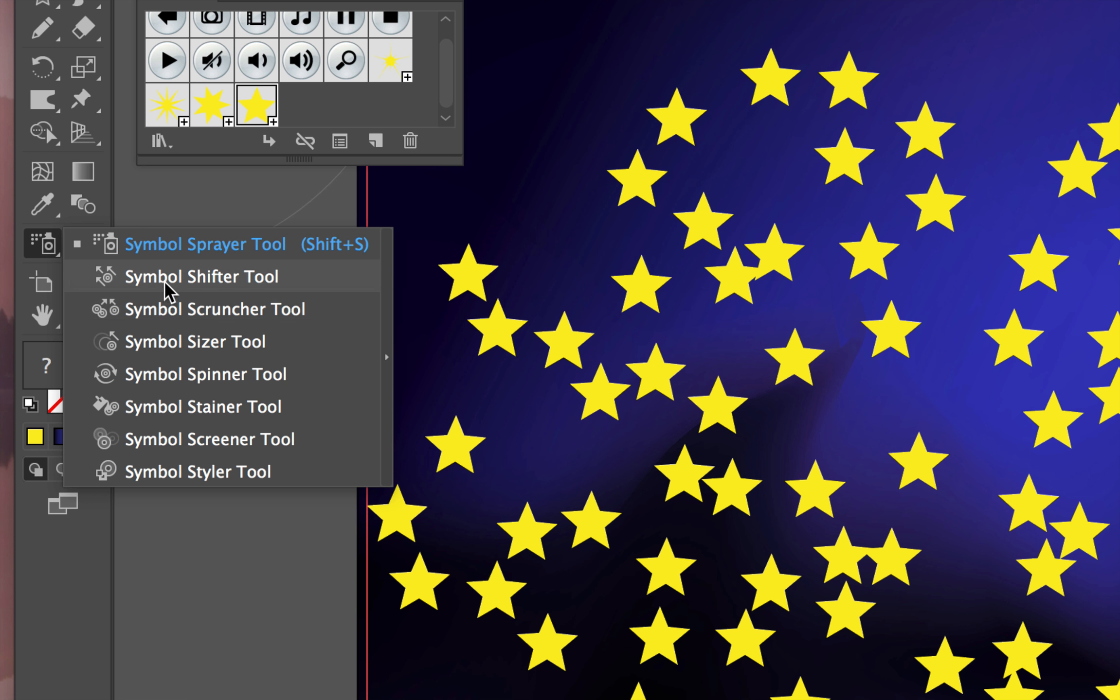
pyautogui.click(227, 286)
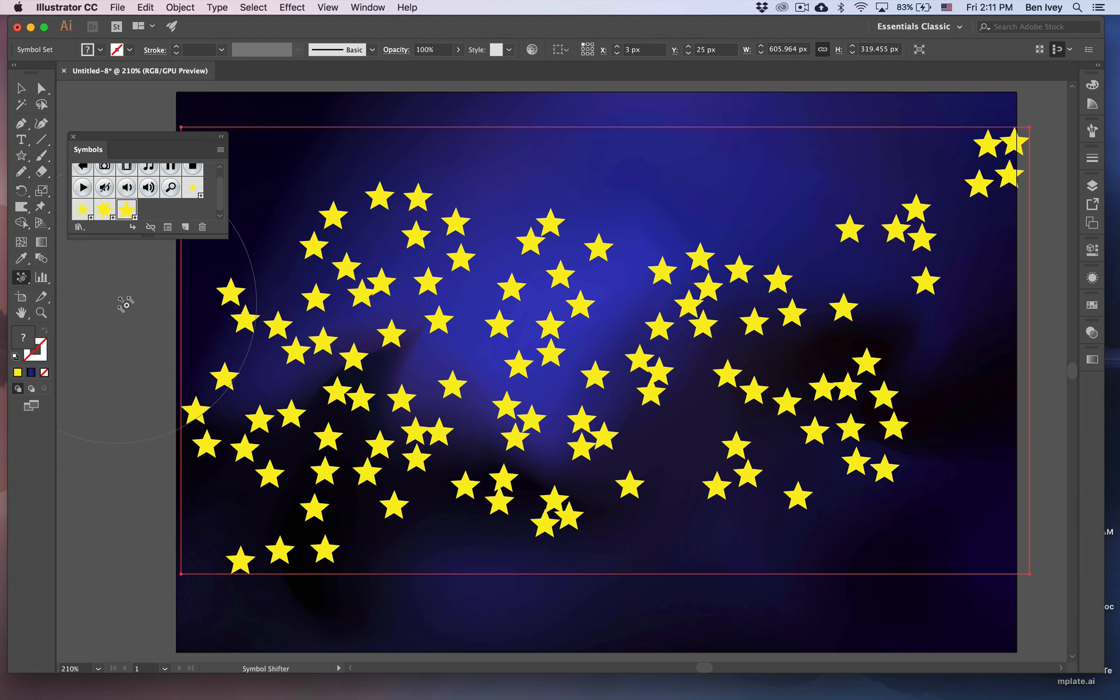
pyautogui.moveTo(393, 339)
pyautogui.mouseDown()
pyautogui.moveTo(382, 423)
pyautogui.moveTo(409, 338)
pyautogui.moveTo(466, 300)
pyautogui.moveTo(357, 409)
pyautogui.moveTo(480, 284)
pyautogui.moveTo(466, 281)
pyautogui.moveTo(393, 399)
pyautogui.moveTo(480, 478)
pyautogui.moveTo(501, 517)
pyautogui.mouseUp()
pyautogui.moveTo(459, 430)
pyautogui.mouseDown()
pyautogui.moveTo(477, 403)
pyautogui.moveTo(762, 362)
pyautogui.moveTo(871, 412)
pyautogui.moveTo(846, 309)
pyautogui.moveTo(819, 321)
pyautogui.moveTo(876, 285)
pyautogui.moveTo(946, 194)
pyautogui.moveTo(583, 358)
pyautogui.moveTo(399, 482)
pyautogui.moveTo(50, 484)
pyautogui.mouseUp()
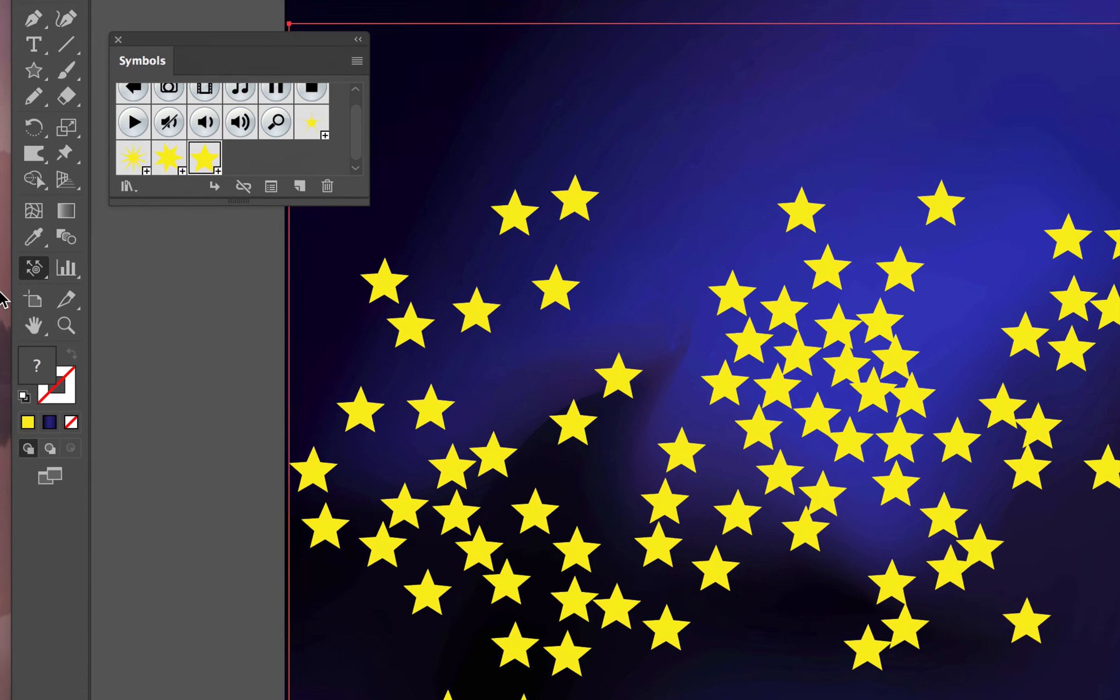
# Pull stars closer together in the lower-left and right-centre areas of the sky with the Symbol Scruncher
pyautogui.click(21, 276)
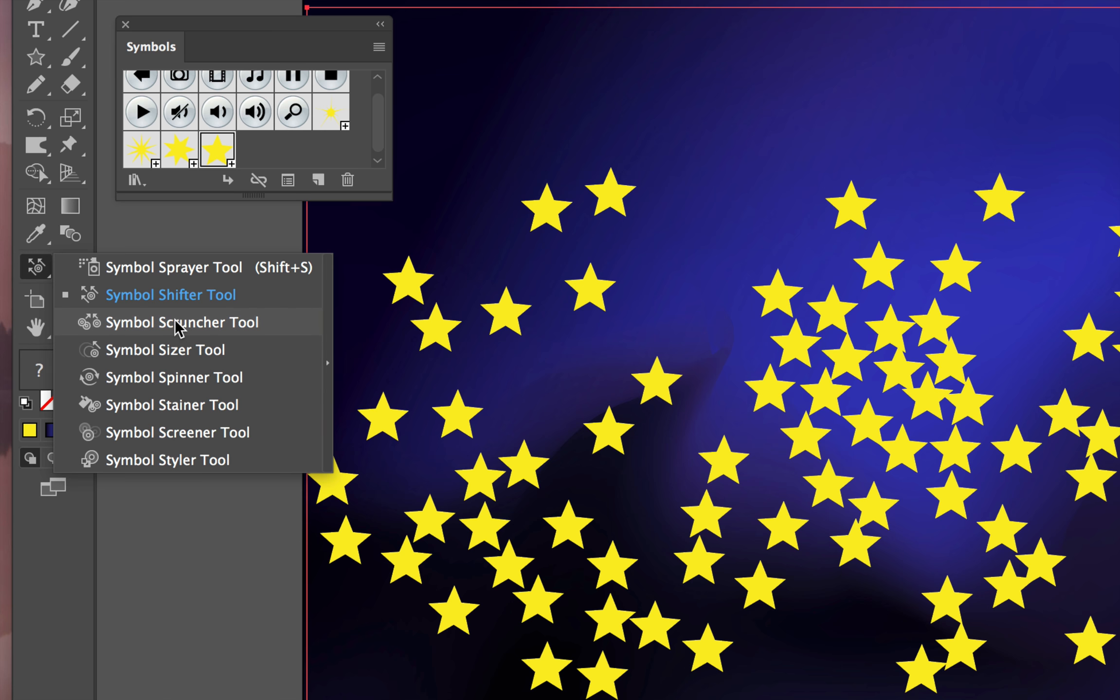
pyautogui.click(175, 321)
pyautogui.moveTo(334, 451); pyautogui.dragTo(346, 449)
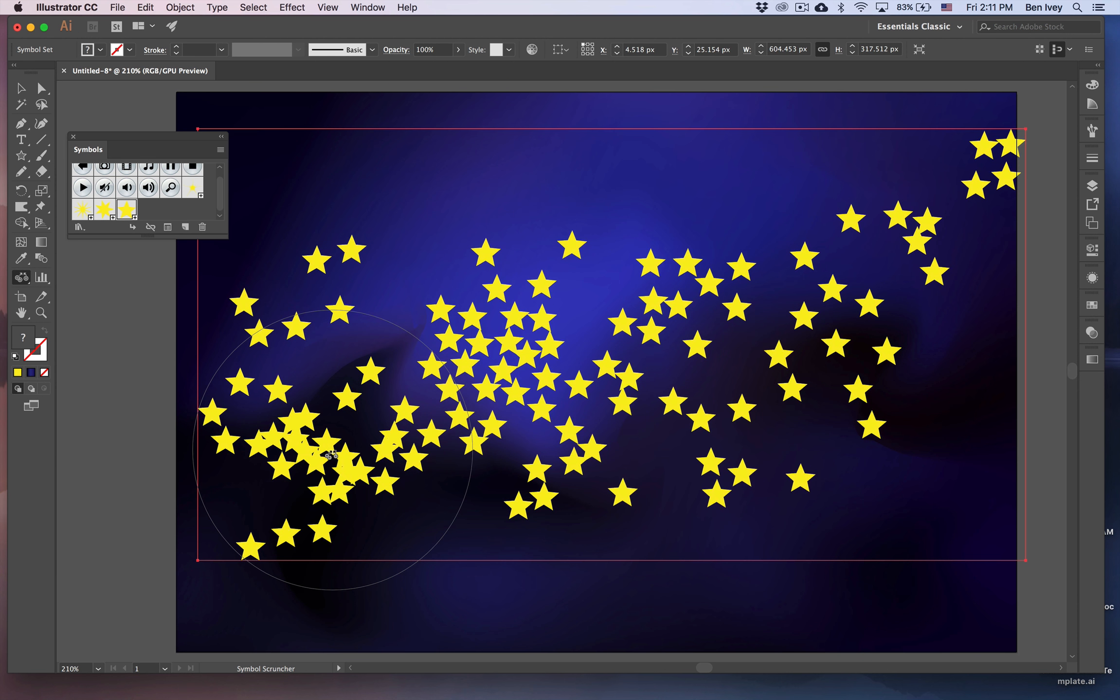
pyautogui.moveTo(710, 366)
pyautogui.mouseDown()
pyautogui.moveTo(850, 258)
pyautogui.moveTo(937, 210)
pyautogui.moveTo(745, 349)
pyautogui.moveTo(735, 429)
pyautogui.mouseUp()
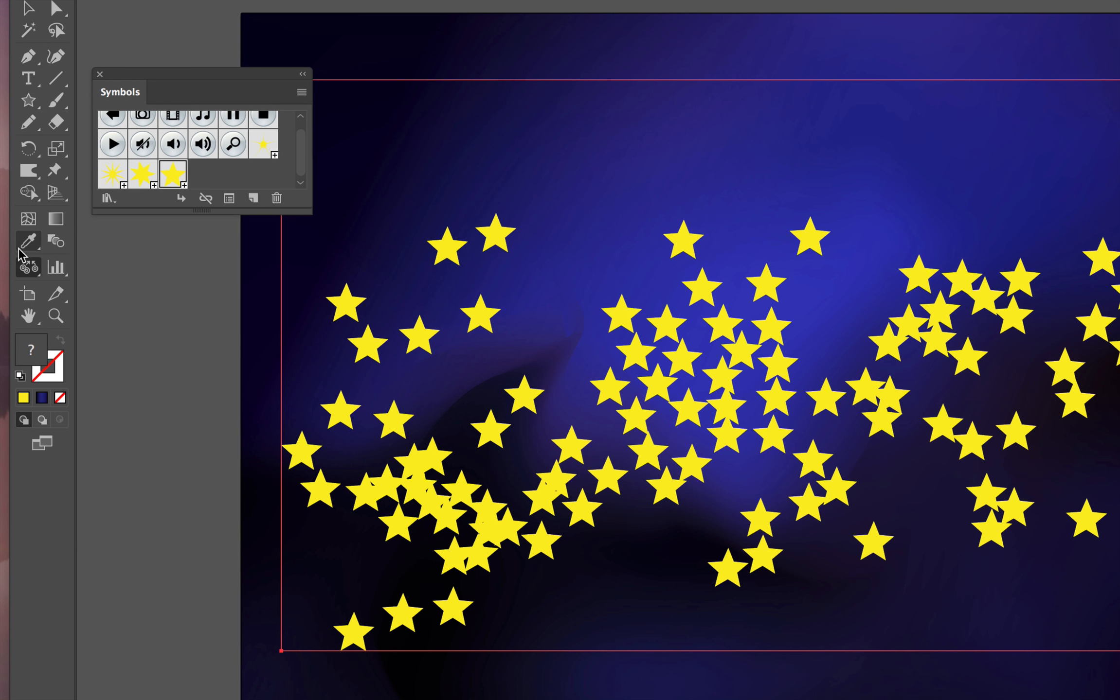
# Vary the star sizes with the Symbol Sizer, enlarging stars on the left and in the centre, then shrinking parts of the field
pyautogui.click(17, 278)
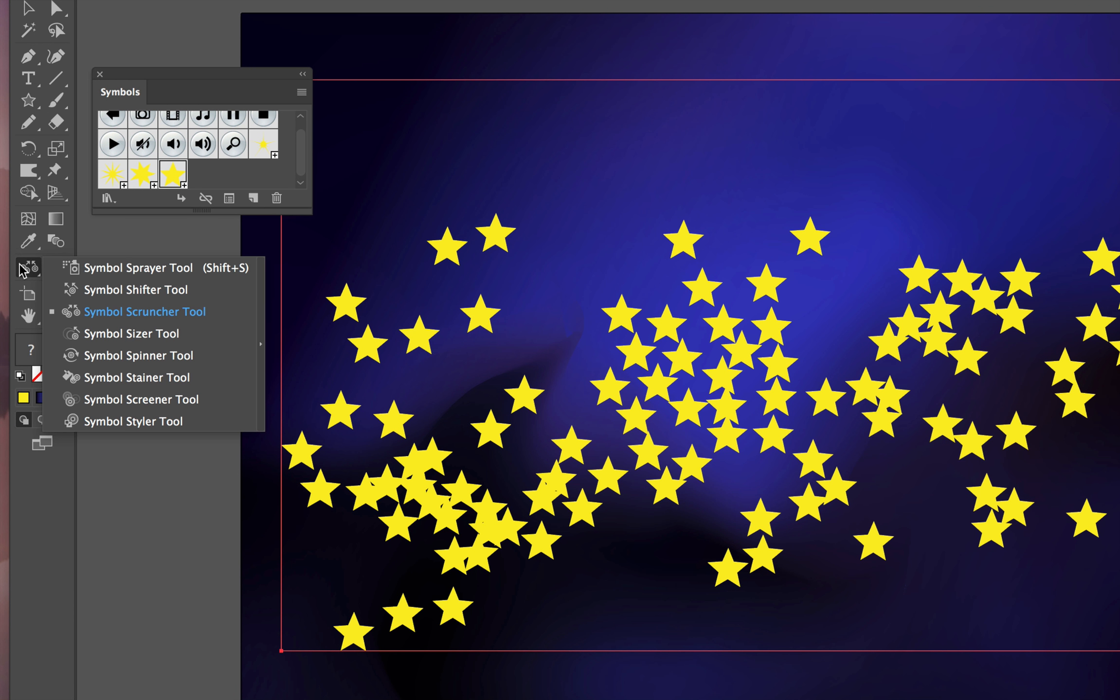
pyautogui.click(131, 335)
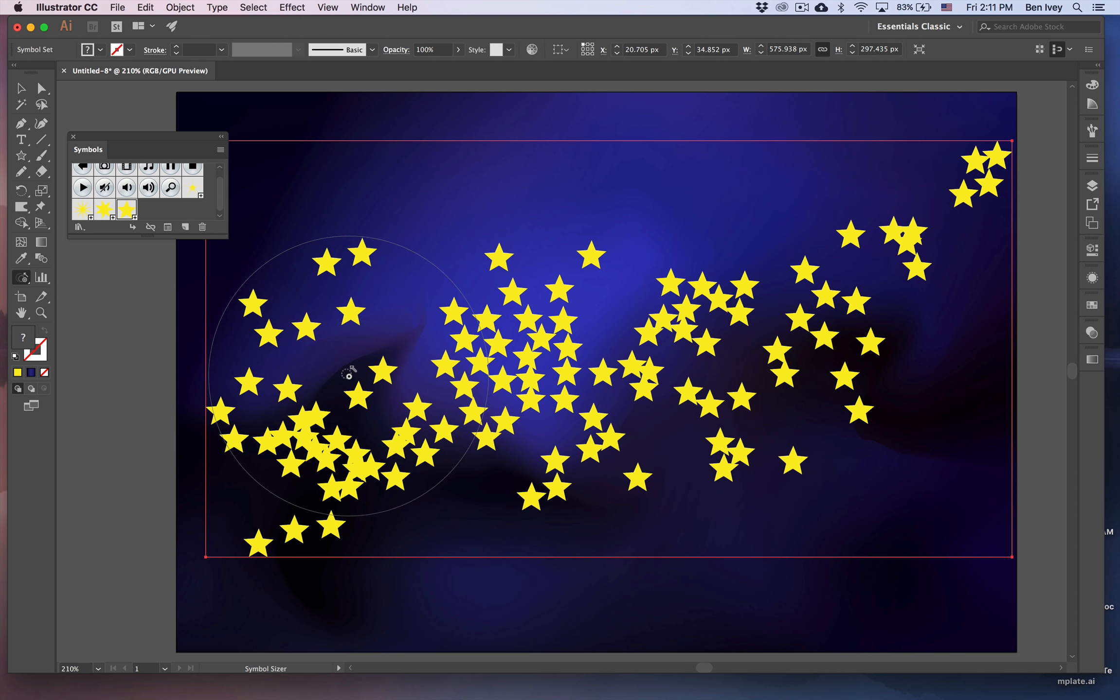
pyautogui.moveTo(334, 452); pyautogui.dragTo(331, 452)
pyautogui.click(297, 443)
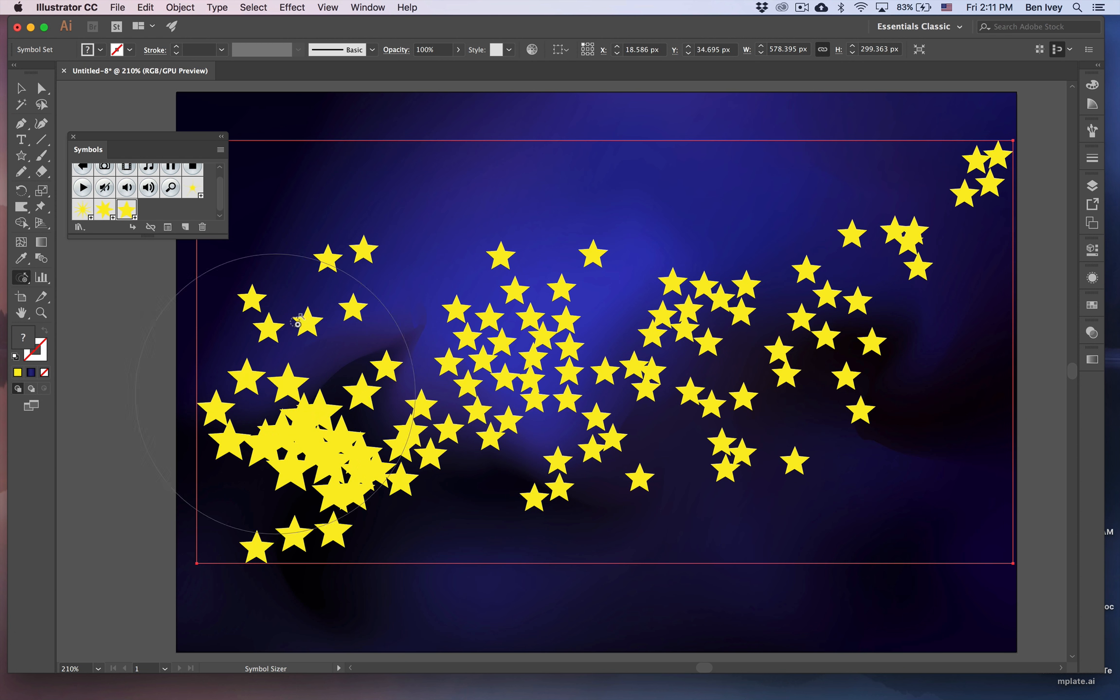
pyautogui.click(321, 275)
pyautogui.moveTo(290, 242); pyautogui.dragTo(388, 260)
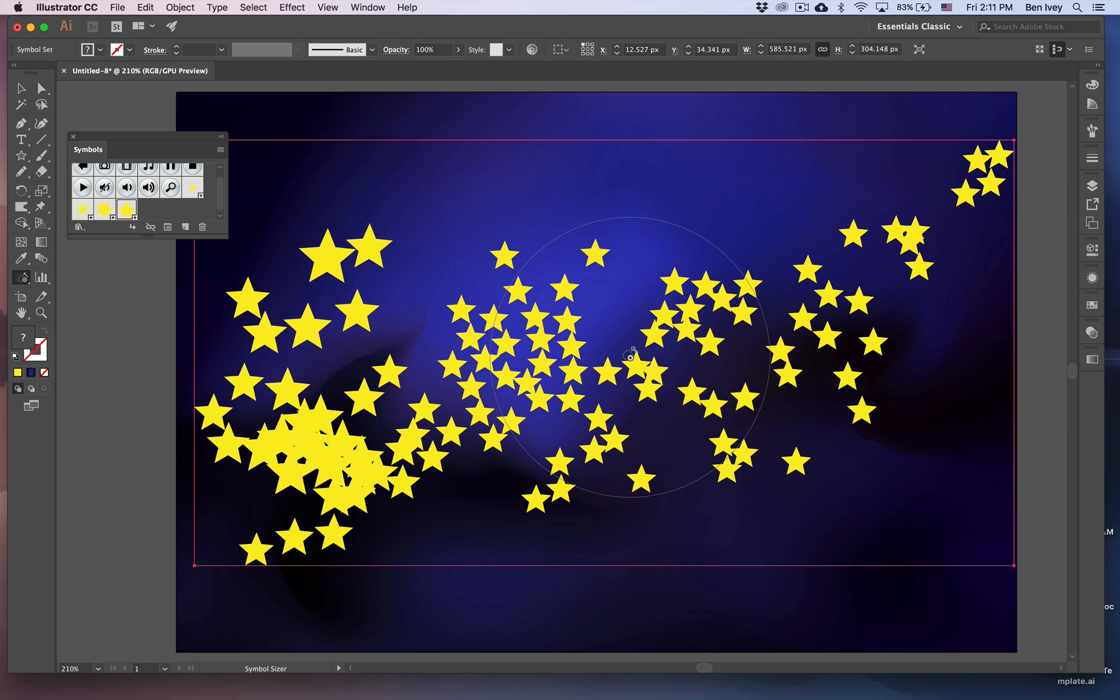
pyautogui.moveTo(630, 357)
pyautogui.mouseDown()
pyautogui.moveTo(870, 328)
pyautogui.moveTo(960, 198)
pyautogui.moveTo(837, 337)
pyautogui.moveTo(747, 364)
pyautogui.mouseUp()
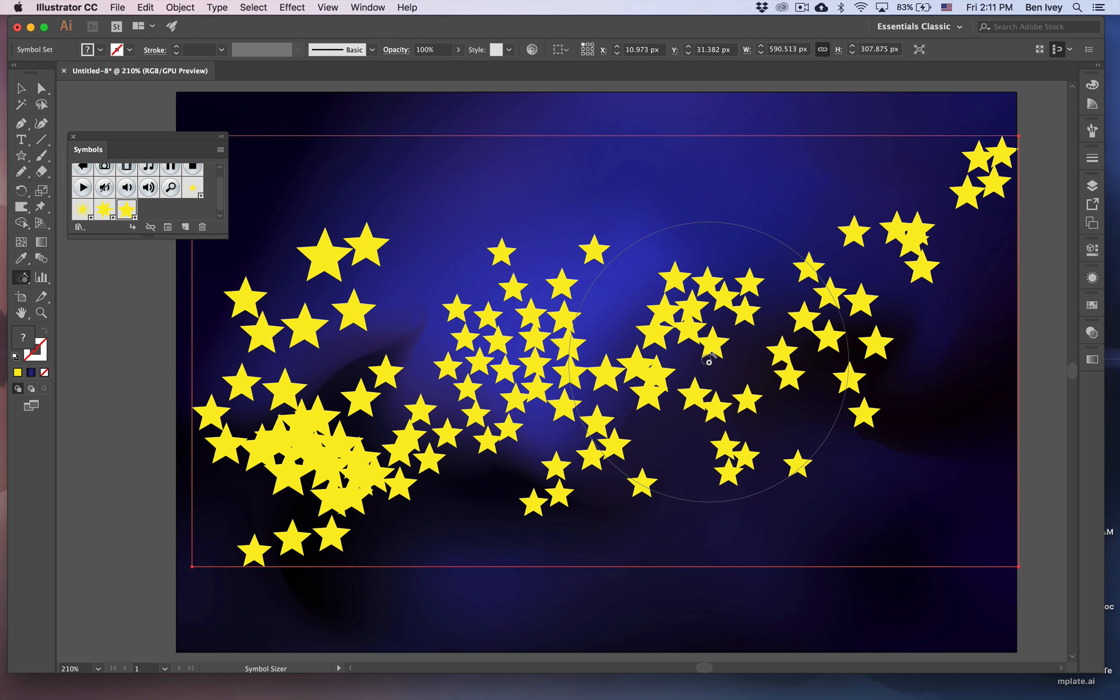
pyautogui.moveTo(708, 361)
pyautogui.mouseDown()
pyautogui.moveTo(413, 437)
pyautogui.moveTo(335, 443)
pyautogui.moveTo(314, 465)
pyautogui.moveTo(336, 253)
pyautogui.moveTo(302, 205)
pyautogui.moveTo(277, 362)
pyautogui.moveTo(332, 437)
pyautogui.mouseUp()
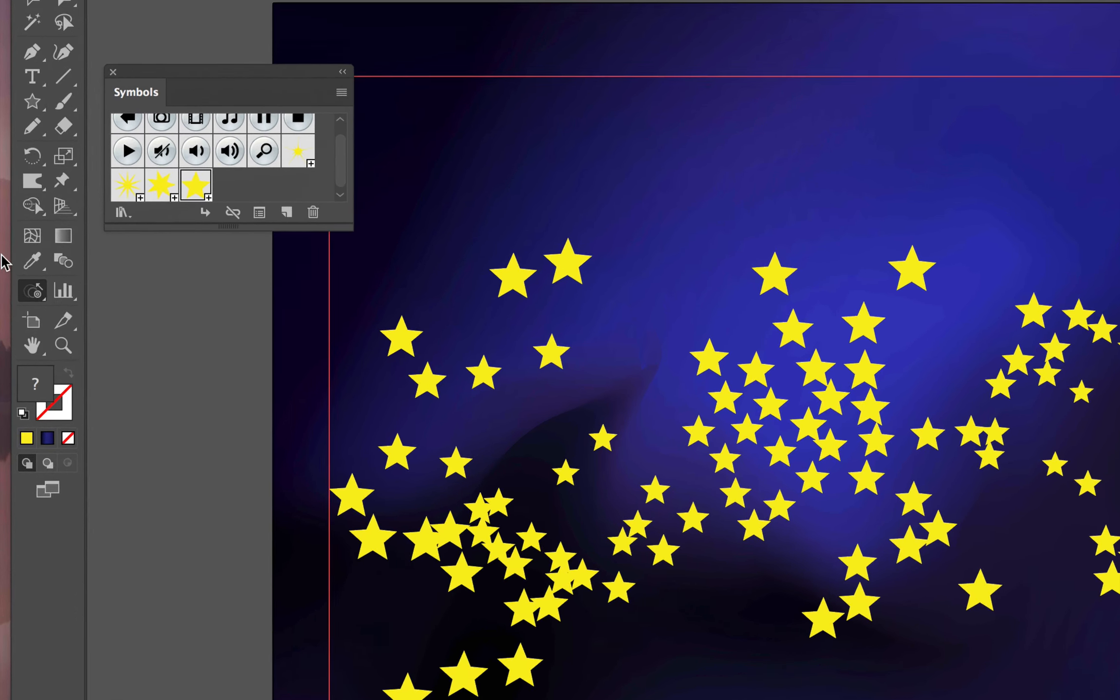
# Spread the stars farther apart across the left, centre and right of the sky with the Symbol Scruncher
pyautogui.moveTo(32, 298); pyautogui.dragTo(105, 337)
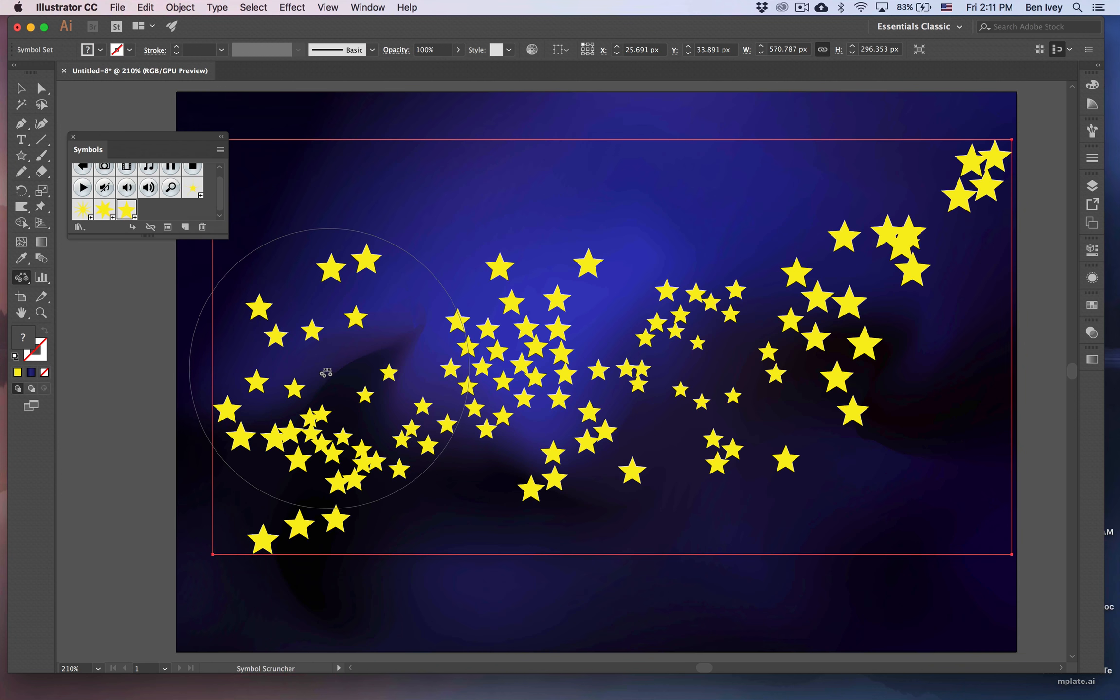
pyautogui.moveTo(326, 373)
pyautogui.mouseDown()
pyautogui.moveTo(319, 436)
pyautogui.moveTo(366, 448)
pyautogui.mouseUp()
pyautogui.moveTo(519, 427)
pyautogui.mouseDown()
pyautogui.moveTo(705, 387)
pyautogui.moveTo(657, 325)
pyautogui.moveTo(538, 237)
pyautogui.moveTo(931, 226)
pyautogui.mouseUp()
pyautogui.keyDown('alt'); pyautogui.click(994, 176); pyautogui.keyUp('alt')
pyautogui.keyDown('alt'); pyautogui.click(884, 341); pyautogui.keyUp('alt')
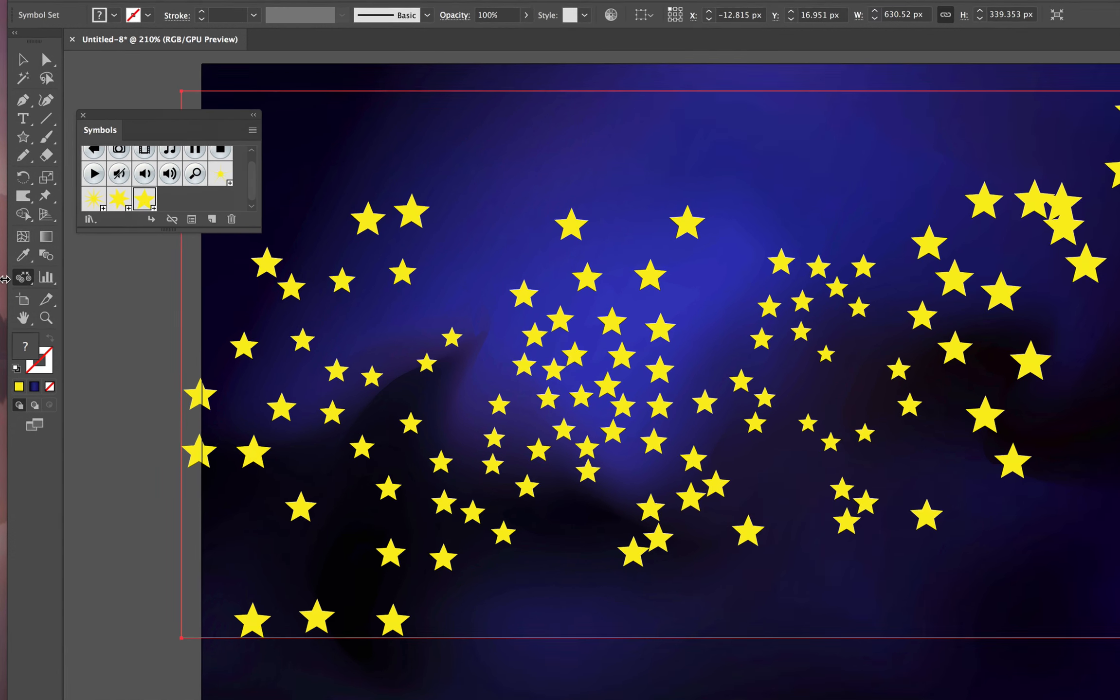
# Rotate the stars to varied angles with the Symbol Spinner, working through the left, centre and right of the sky
pyautogui.moveTo(25, 280); pyautogui.dragTo(94, 363)
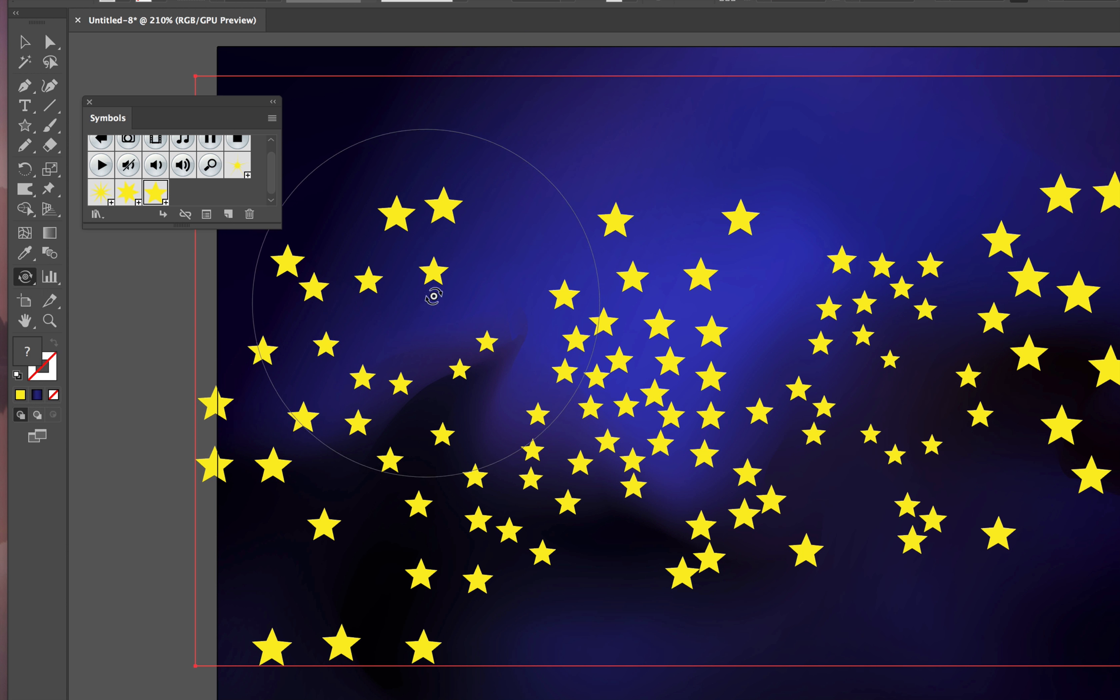
pyautogui.moveTo(432, 295)
pyautogui.mouseDown()
pyautogui.moveTo(335, 262)
pyautogui.moveTo(320, 294)
pyautogui.mouseUp()
pyautogui.moveTo(397, 428)
pyautogui.mouseDown()
pyautogui.moveTo(573, 336)
pyautogui.moveTo(582, 378)
pyautogui.moveTo(685, 322)
pyautogui.moveTo(745, 364)
pyautogui.moveTo(738, 439)
pyautogui.moveTo(489, 461)
pyautogui.moveTo(461, 498)
pyautogui.moveTo(530, 535)
pyautogui.mouseUp()
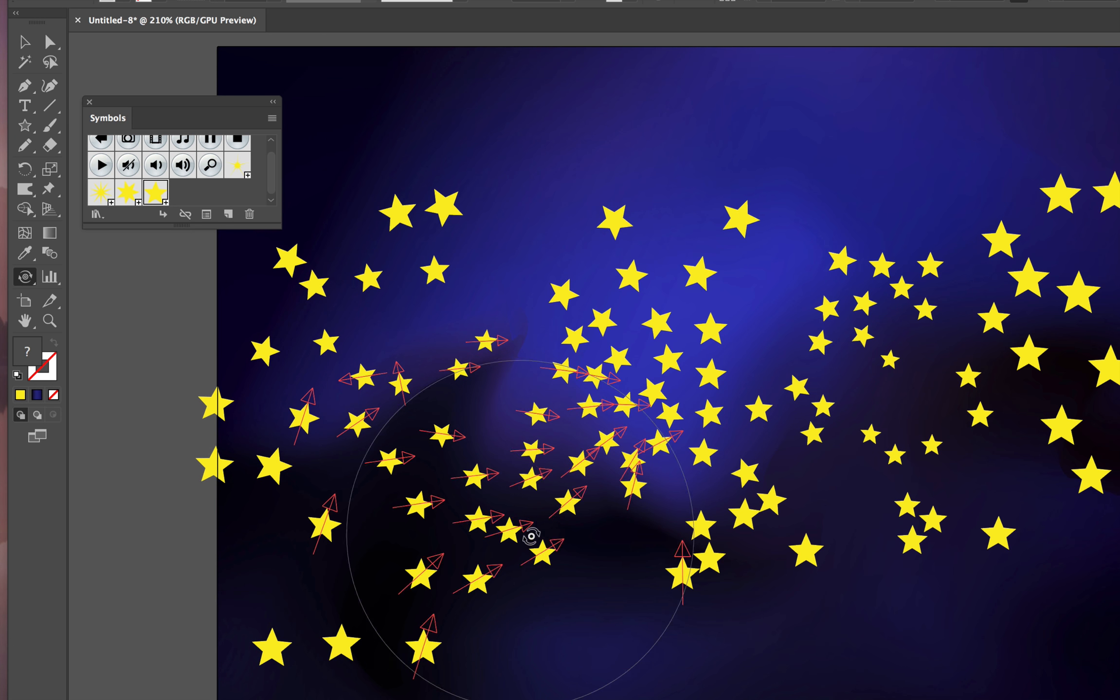
pyautogui.moveTo(413, 463)
pyautogui.mouseDown()
pyautogui.moveTo(436, 409)
pyautogui.moveTo(569, 385)
pyautogui.moveTo(623, 444)
pyautogui.moveTo(582, 522)
pyautogui.mouseUp()
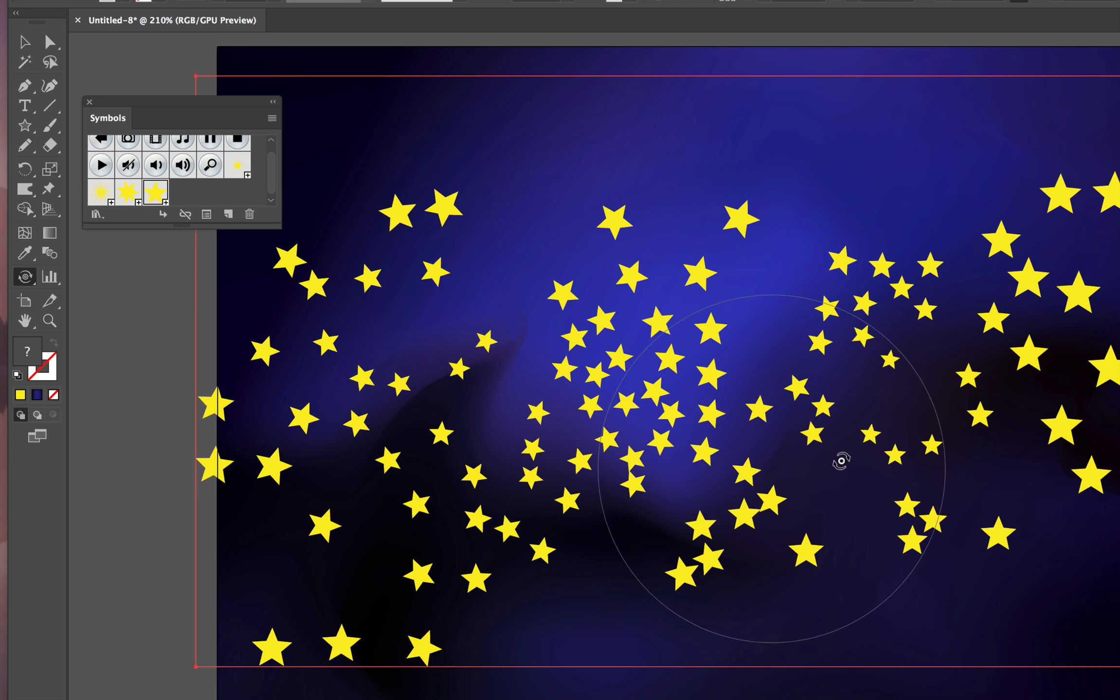
pyautogui.moveTo(875, 345); pyautogui.dragTo(838, 345)
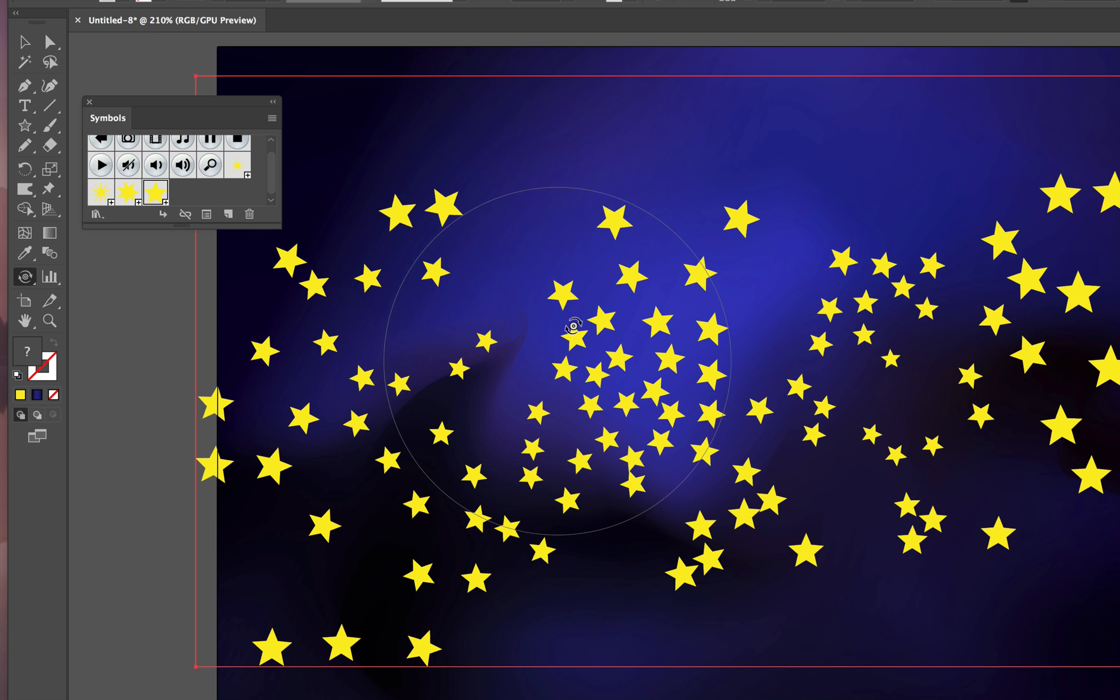
pyautogui.hscroll(4, 847, 193)
pyautogui.scroll(1, 848, 193)
pyautogui.moveTo(904, 232)
pyautogui.mouseDown()
pyautogui.moveTo(1016, 278)
pyautogui.moveTo(871, 401)
pyautogui.moveTo(795, 395)
pyautogui.moveTo(829, 289)
pyautogui.moveTo(898, 293)
pyautogui.moveTo(678, 500)
pyautogui.moveTo(567, 581)
pyautogui.moveTo(642, 595)
pyautogui.moveTo(563, 538)
pyautogui.mouseUp()
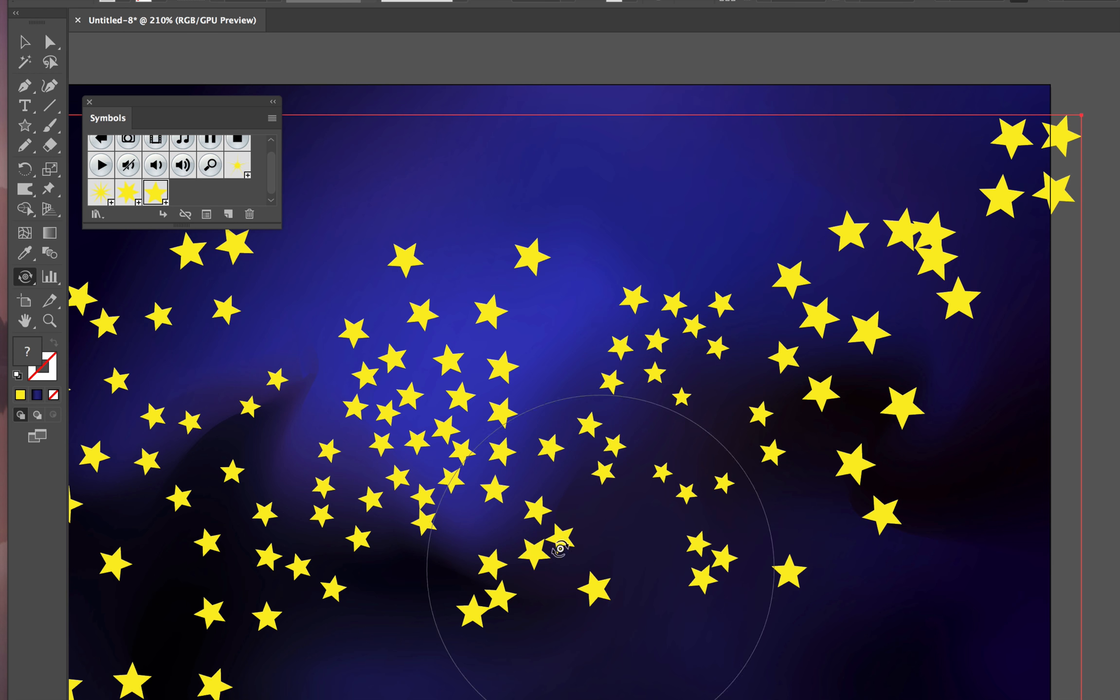
pyautogui.hscroll(-4, 535, 530)
pyautogui.scroll(-2, 535, 530)
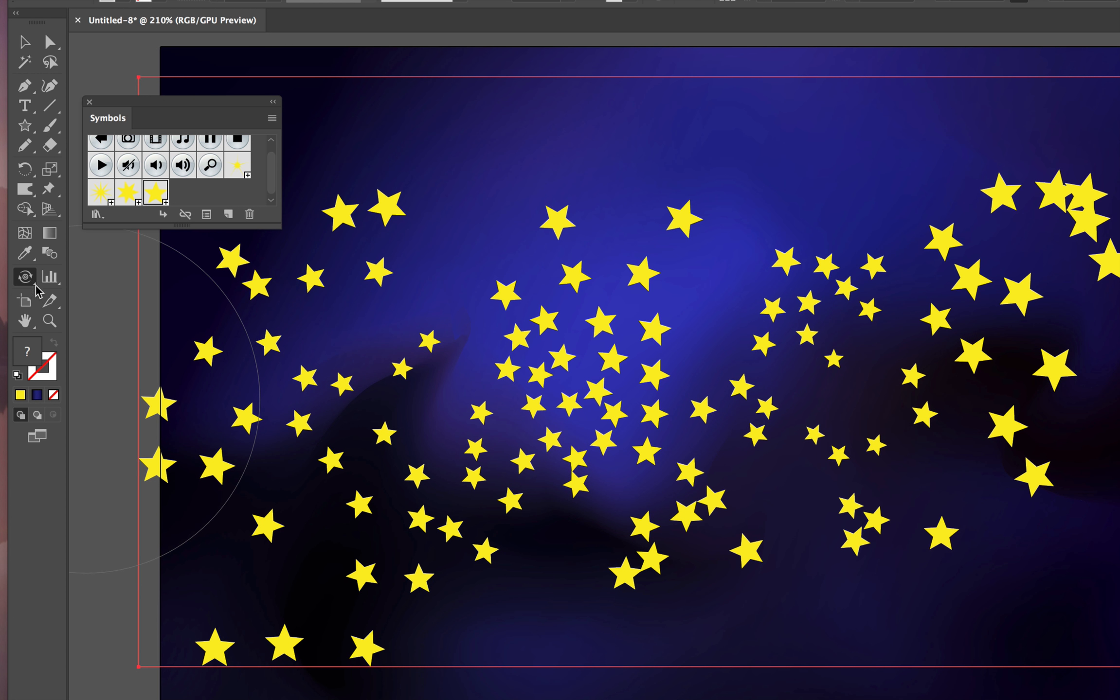
# Tint most of the stars with an orange-red swatch using the Symbol Stainer, from the right side across to the lower left
pyautogui.click(28, 279)
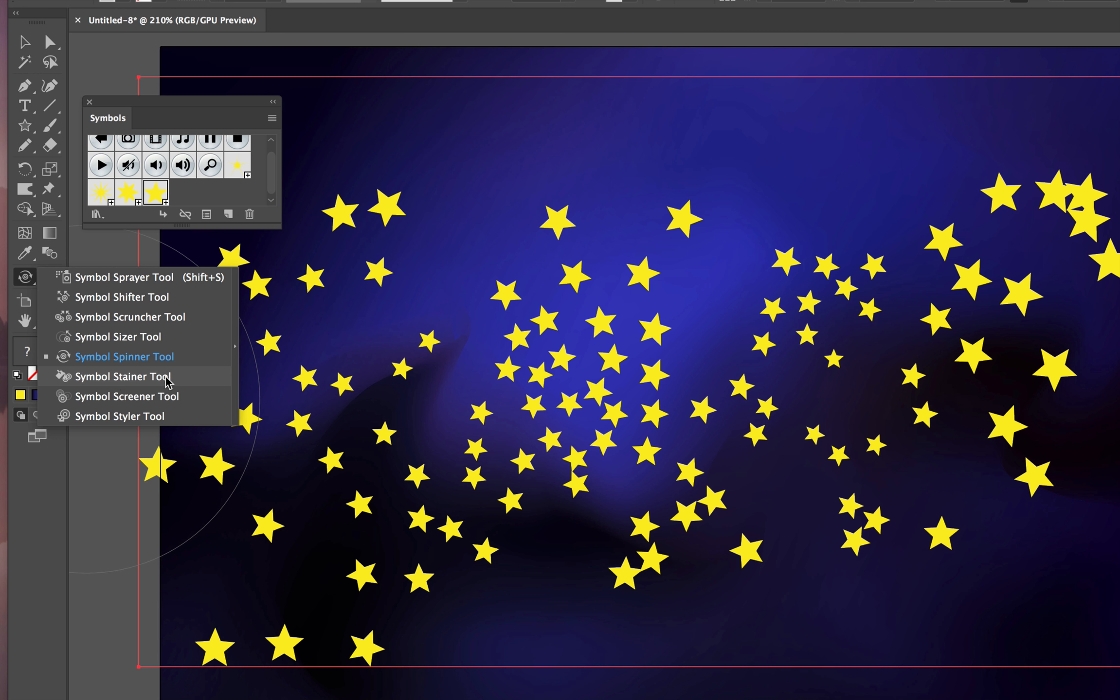
pyautogui.click(146, 376)
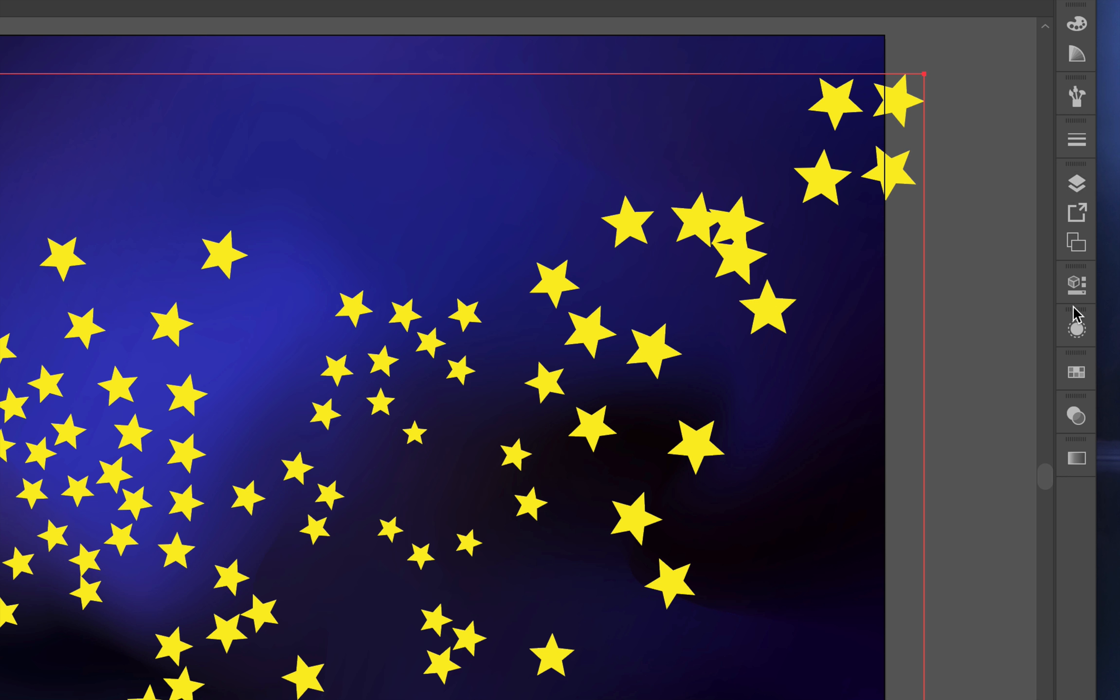
pyautogui.click(1077, 373)
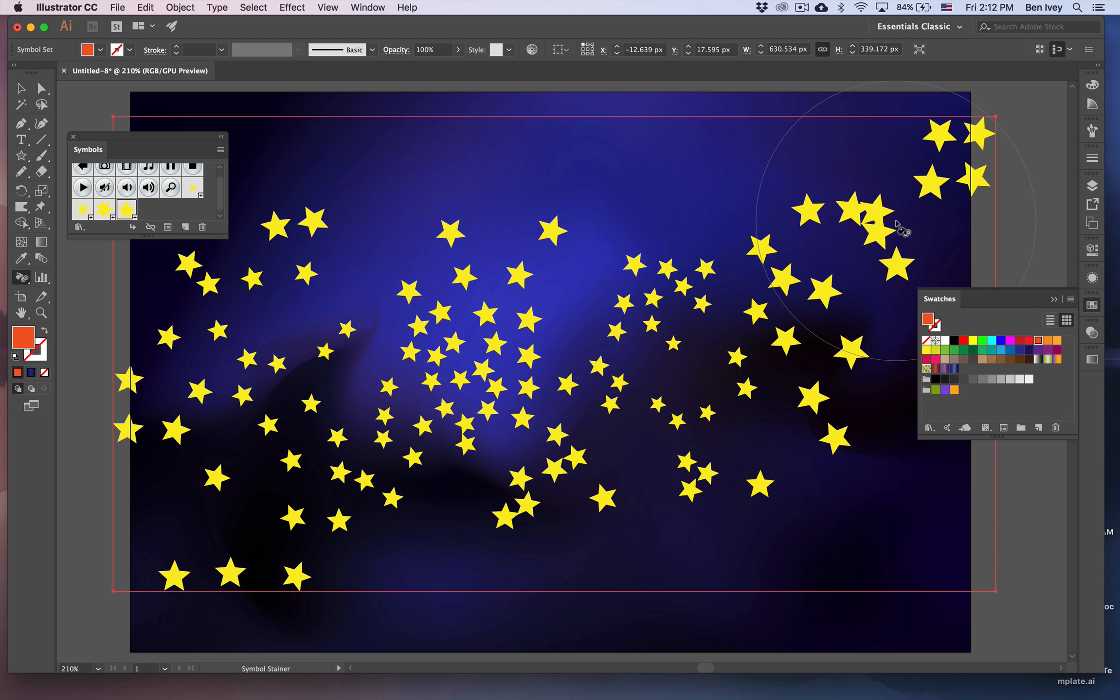
pyautogui.click(899, 226)
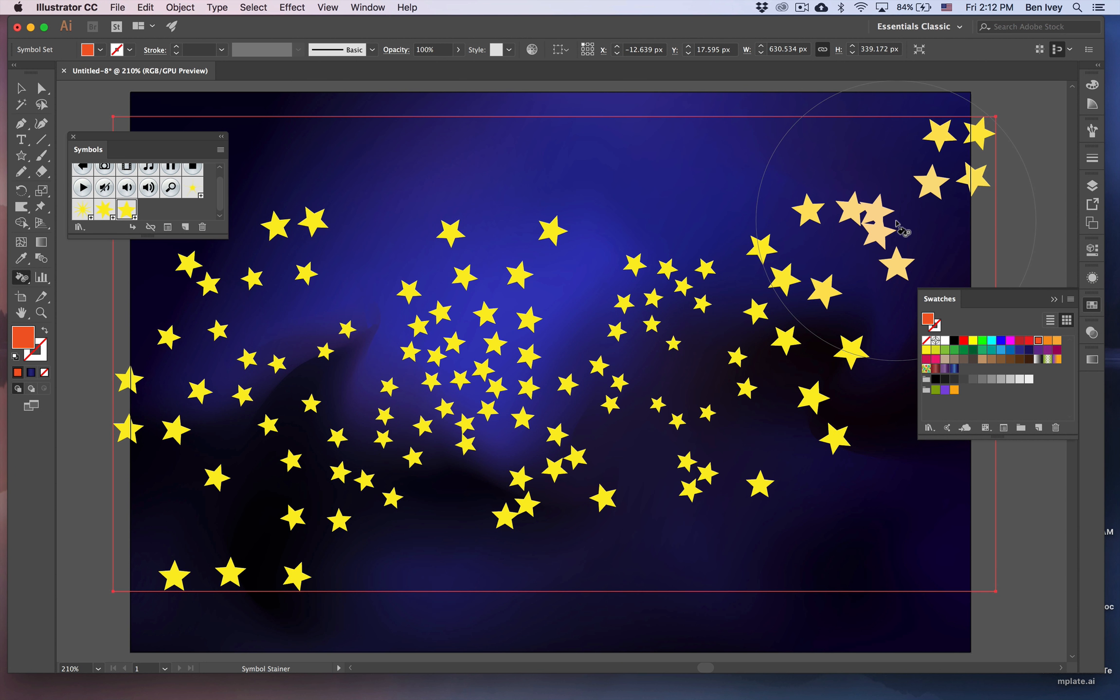
pyautogui.moveTo(827, 361)
pyautogui.mouseDown()
pyautogui.moveTo(670, 329)
pyautogui.moveTo(522, 279)
pyautogui.moveTo(416, 382)
pyautogui.moveTo(496, 481)
pyautogui.moveTo(251, 468)
pyautogui.moveTo(205, 384)
pyautogui.moveTo(200, 277)
pyautogui.mouseUp()
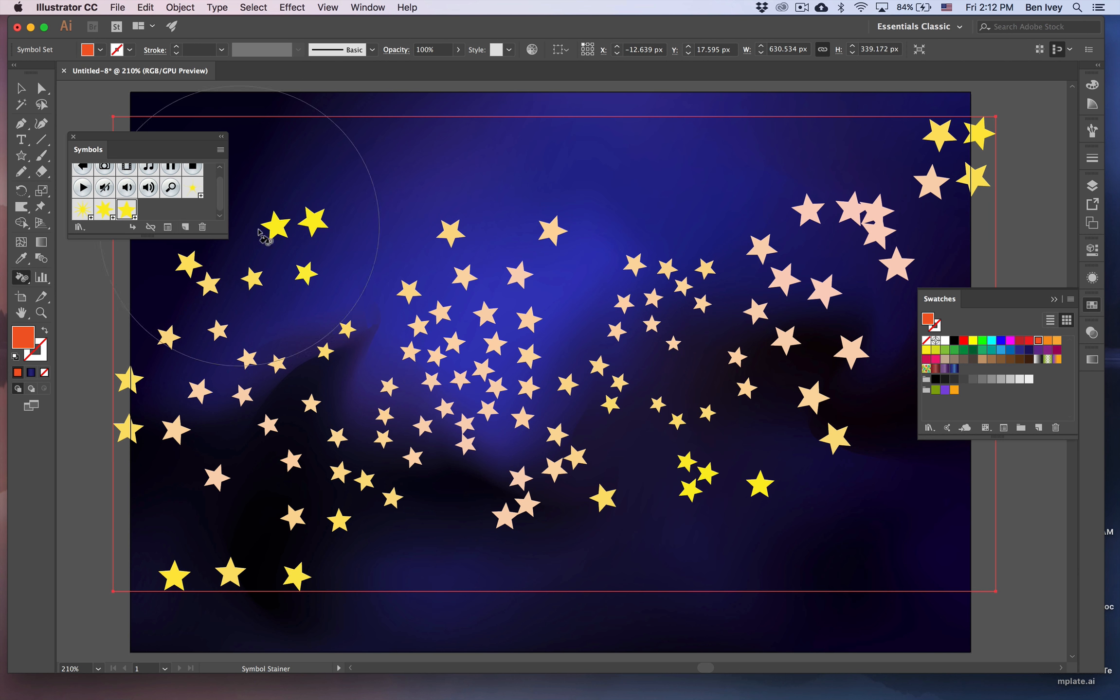
pyautogui.click(217, 553)
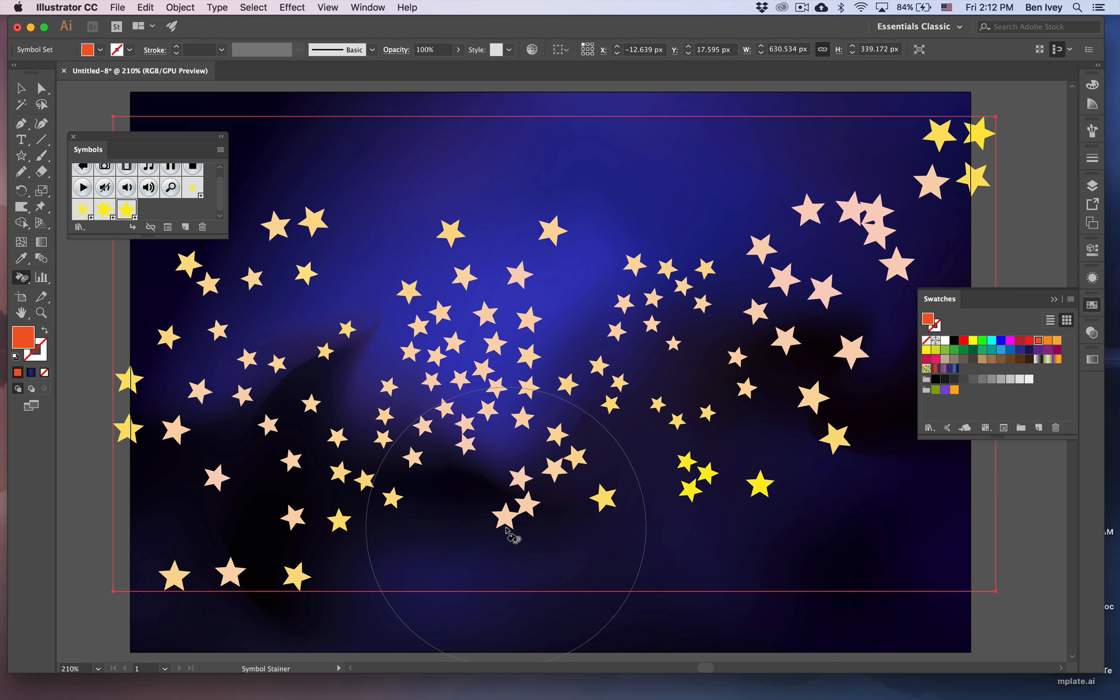
# Stain parts of the star field with the cyan swatch, covering the right, centre, lower-left and upper-right stars
pyautogui.click(993, 345)
pyautogui.moveTo(810, 338)
pyautogui.mouseDown()
pyautogui.moveTo(767, 319)
pyautogui.moveTo(754, 437)
pyautogui.moveTo(404, 410)
pyautogui.moveTo(344, 493)
pyautogui.moveTo(264, 560)
pyautogui.moveTo(141, 571)
pyautogui.mouseUp()
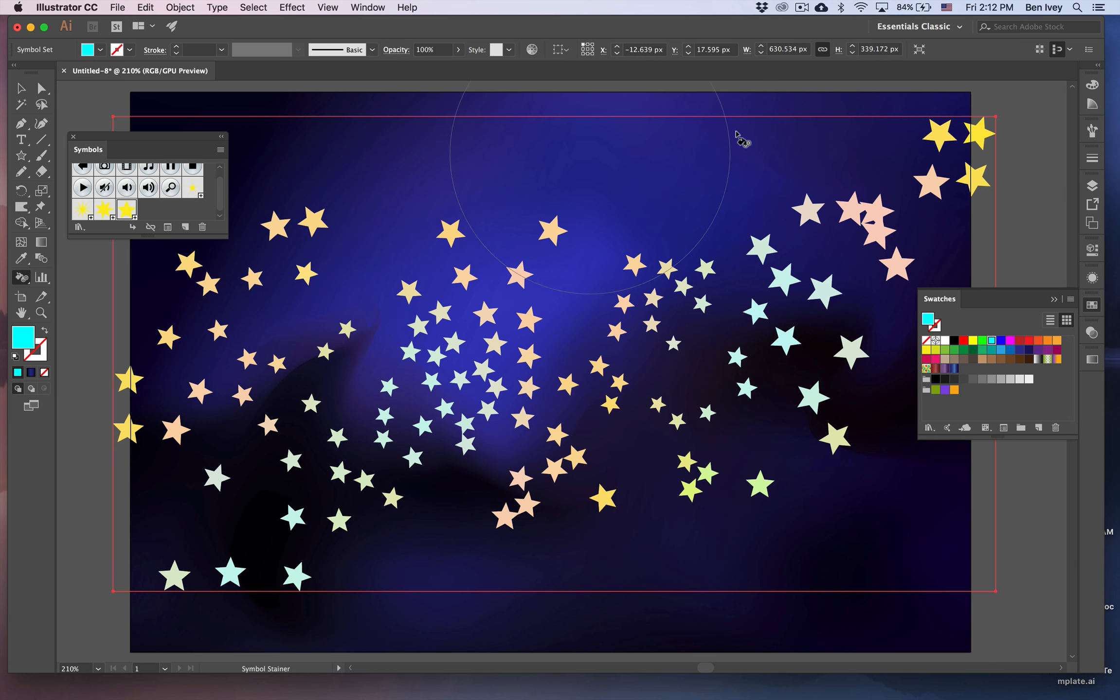
pyautogui.moveTo(906, 97); pyautogui.dragTo(916, 100)
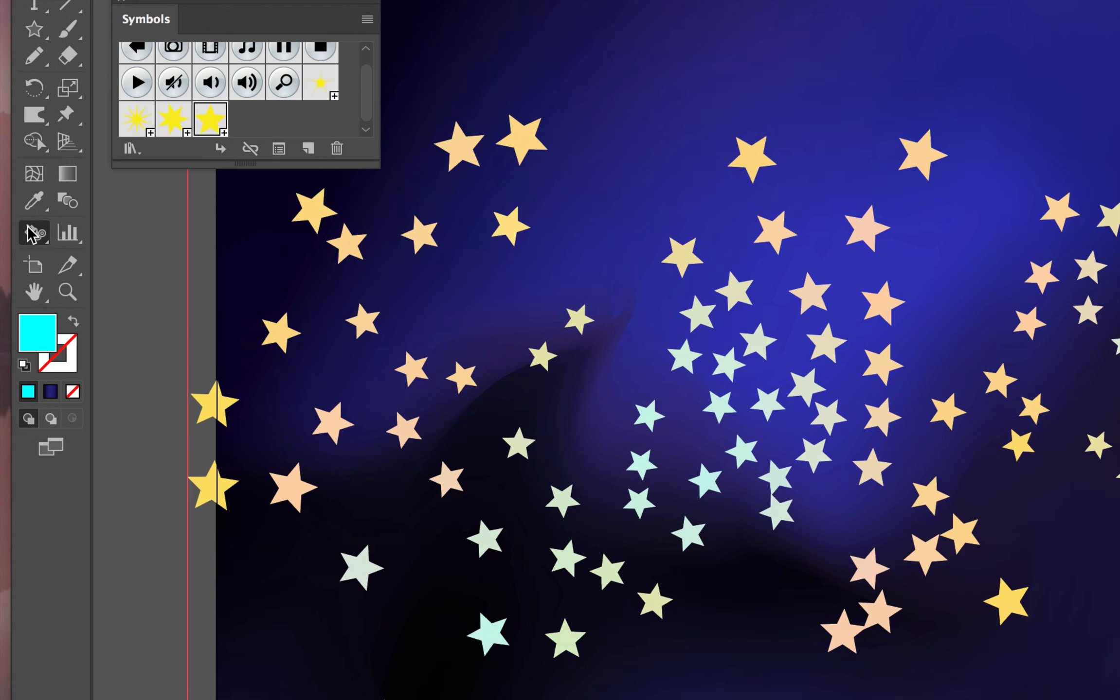
# Vary the stars' transparency with the Symbol Screener, fading the upper-right, lower-centre and lower-left stars and restoring opacity in the left-central area
pyautogui.moveTo(32, 235)
pyautogui.mouseDown()
pyautogui.moveTo(93, 315)
pyautogui.moveTo(95, 375)
pyautogui.moveTo(132, 402)
pyautogui.mouseUp()
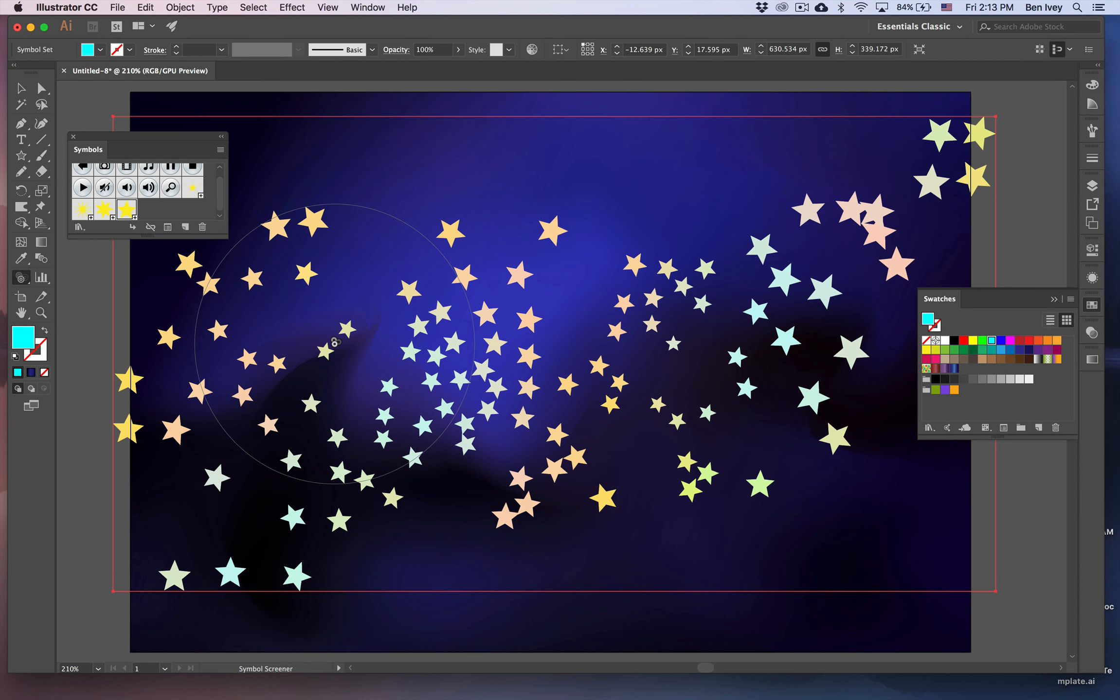
pyautogui.moveTo(334, 342); pyautogui.dragTo(335, 342)
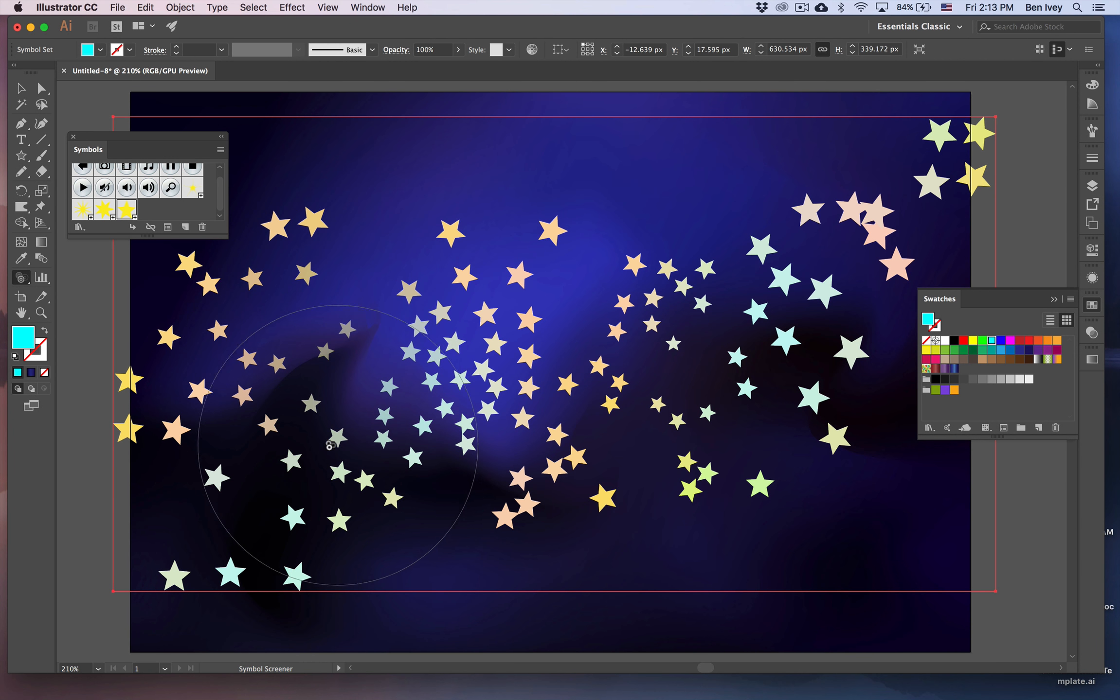
pyautogui.moveTo(330, 445); pyautogui.dragTo(363, 512)
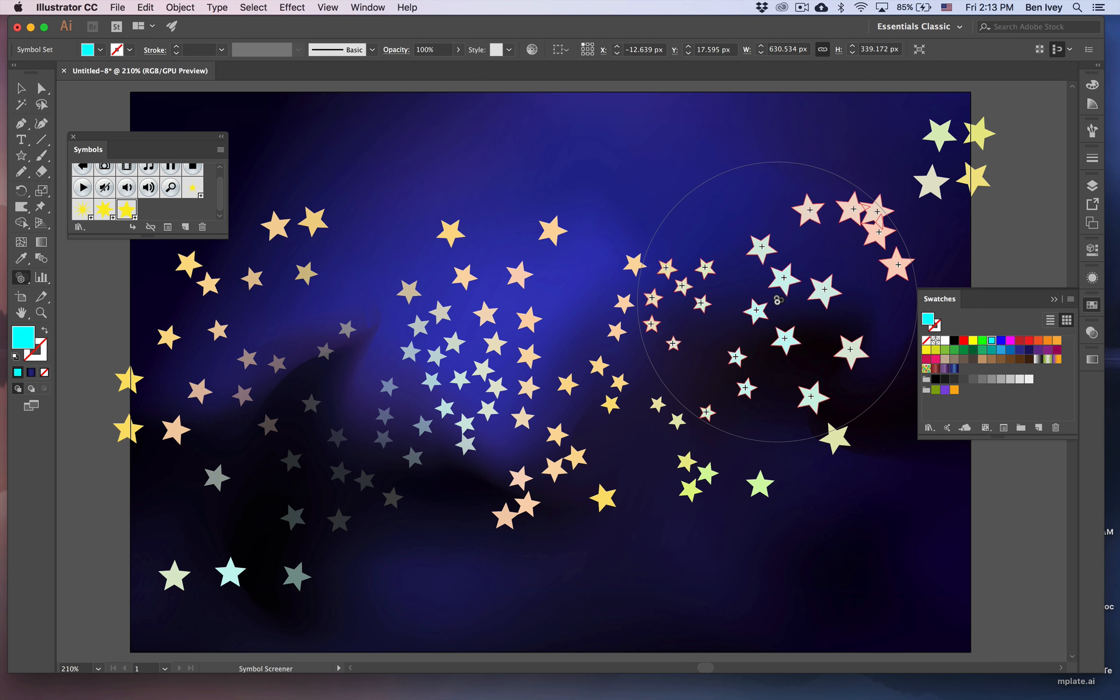
pyautogui.moveTo(778, 300)
pyautogui.mouseDown()
pyautogui.moveTo(846, 219)
pyautogui.moveTo(722, 327)
pyautogui.moveTo(430, 375)
pyautogui.moveTo(370, 430)
pyautogui.moveTo(238, 375)
pyautogui.moveTo(270, 493)
pyautogui.moveTo(500, 652)
pyautogui.mouseUp()
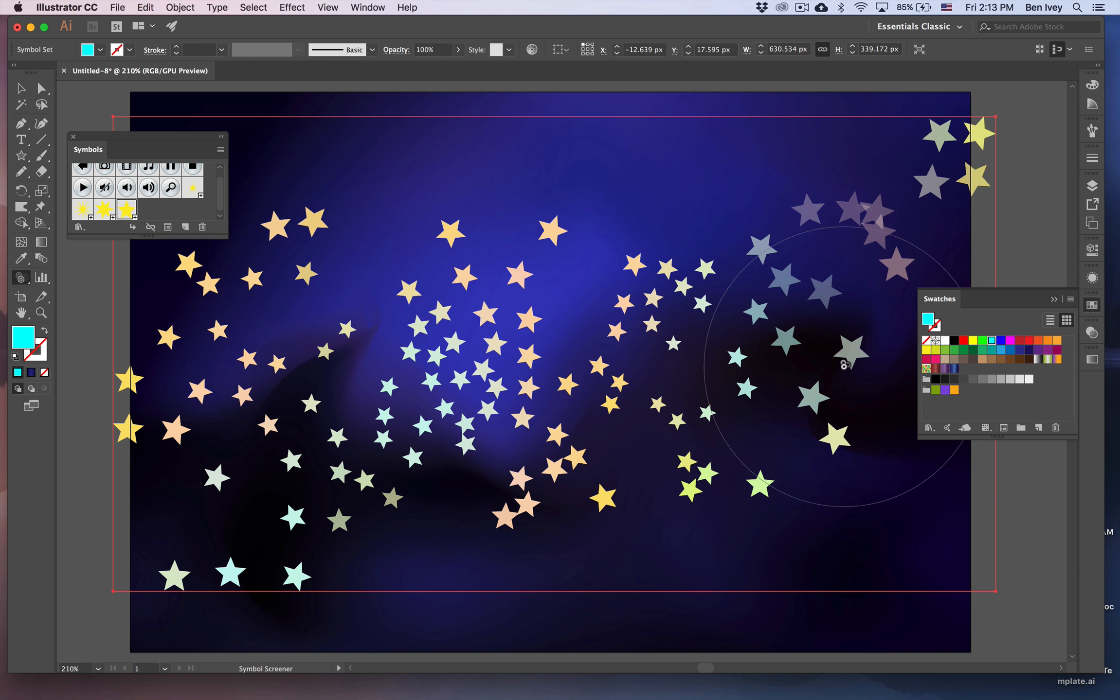
pyautogui.moveTo(932, 172)
pyautogui.mouseDown()
pyautogui.moveTo(792, 219)
pyautogui.moveTo(677, 289)
pyautogui.moveTo(416, 202)
pyautogui.moveTo(436, 187)
pyautogui.mouseUp()
pyautogui.moveTo(521, 507)
pyautogui.mouseDown()
pyautogui.moveTo(612, 493)
pyautogui.moveTo(199, 571)
pyautogui.mouseUp()
pyautogui.click(19, 280)
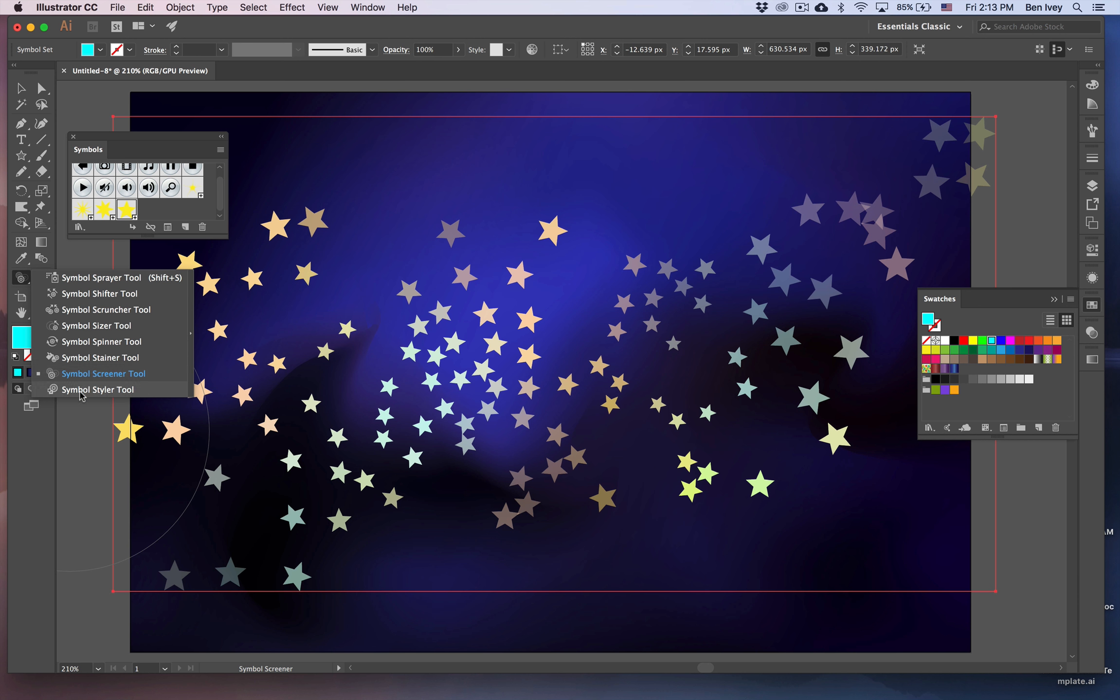
pyautogui.click(97, 389)
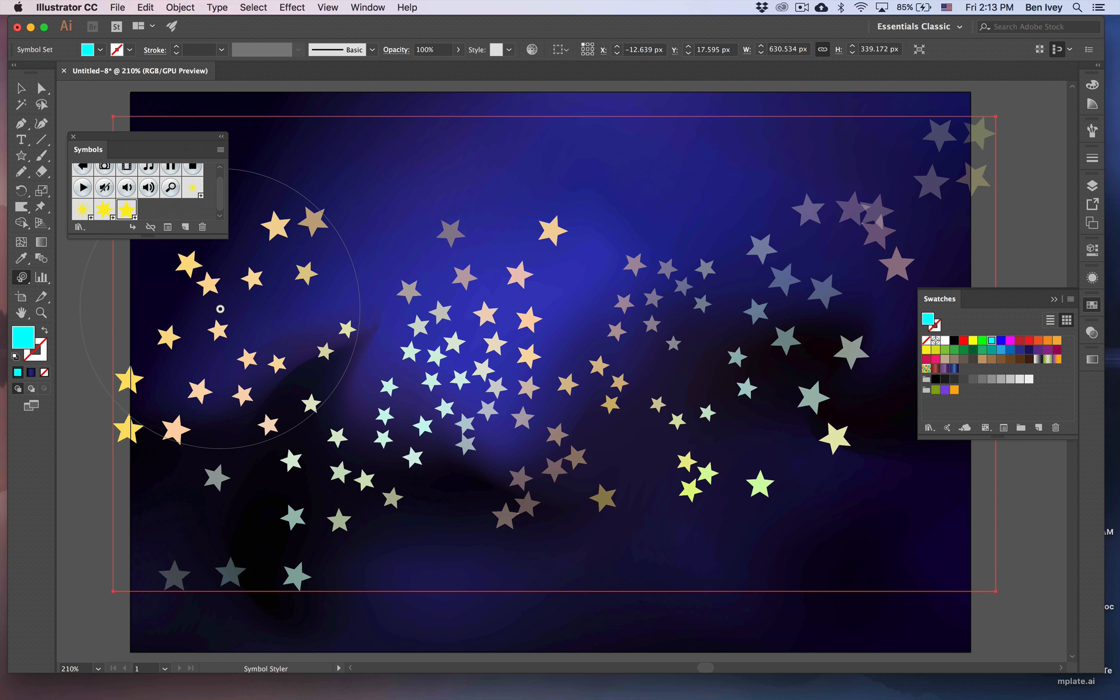
pyautogui.click(23, 278)
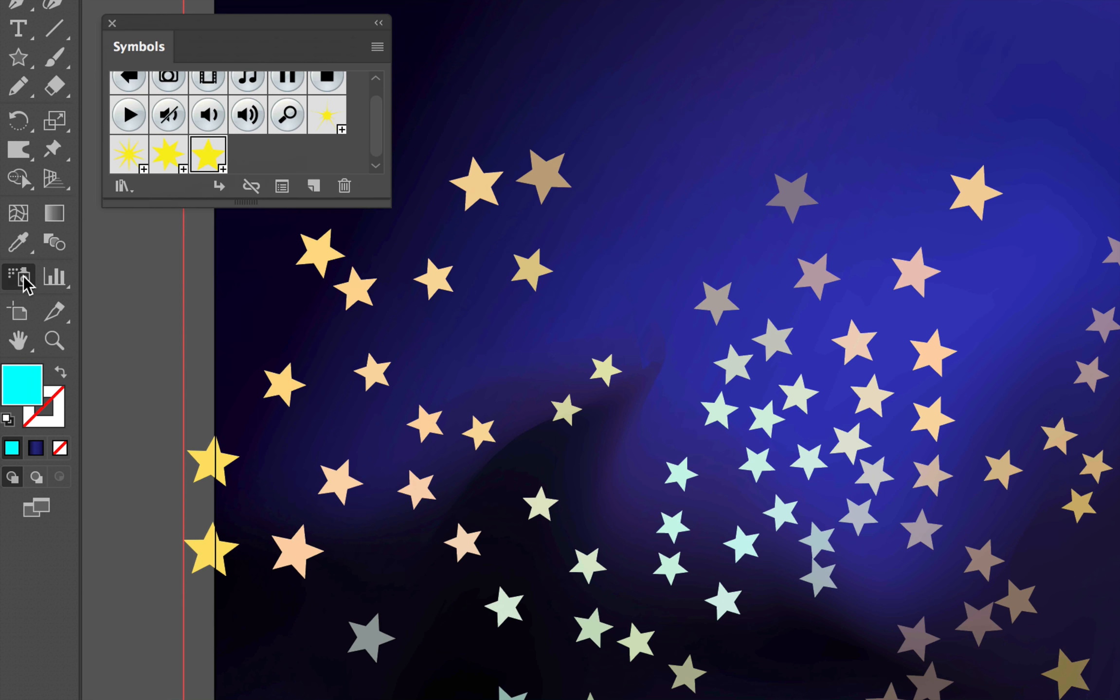
# Remove some five-pointed stars from the left, centre and right of the sky with the Symbol Sprayer
pyautogui.moveTo(23, 280); pyautogui.dragTo(64, 281)
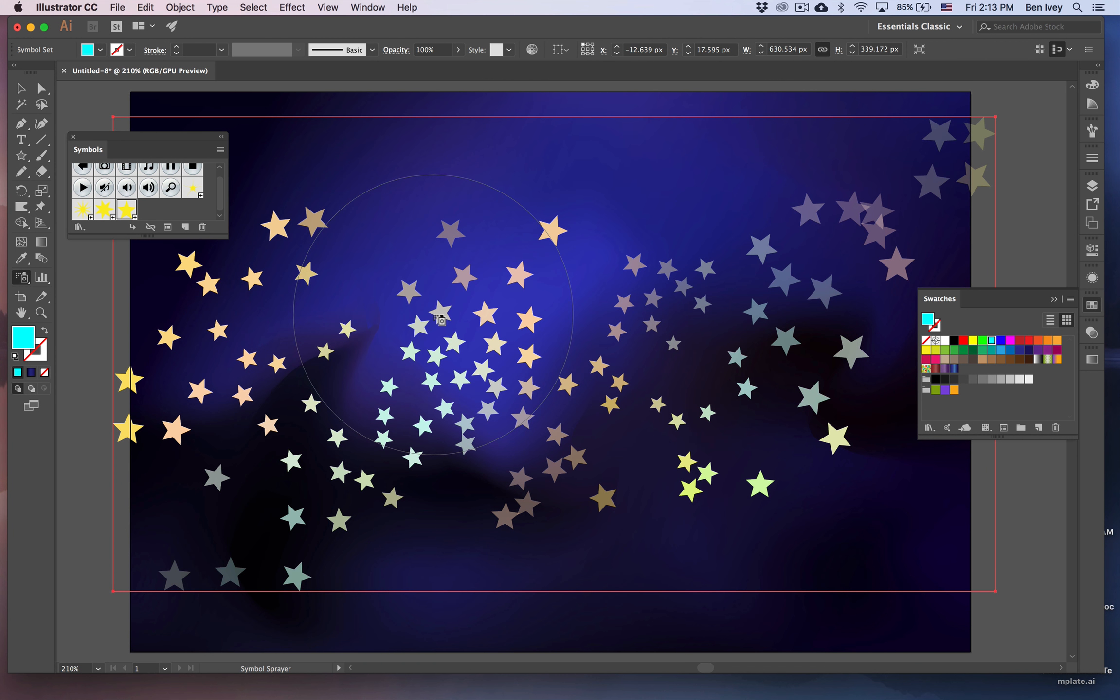
pyautogui.moveTo(439, 320)
pyautogui.mouseDown()
pyautogui.moveTo(429, 361)
pyautogui.moveTo(407, 384)
pyautogui.moveTo(300, 347)
pyautogui.moveTo(350, 419)
pyautogui.mouseUp()
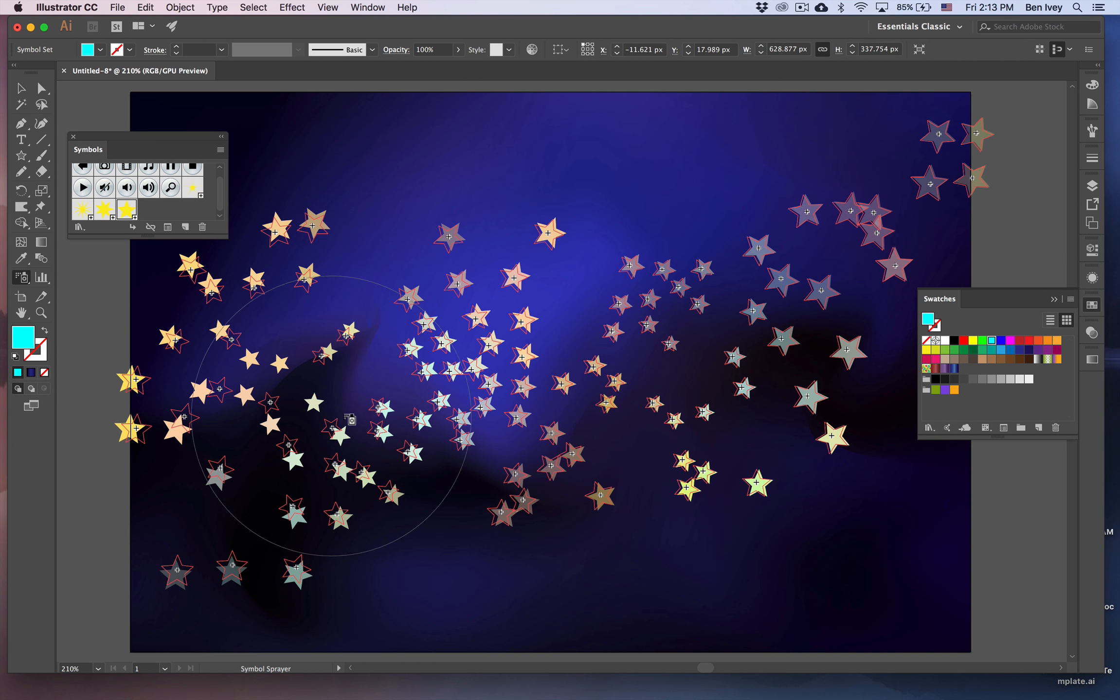
pyautogui.keyDown('alt'); pyautogui.click(467, 373); pyautogui.keyUp('alt')
pyautogui.keyDown('alt'); pyautogui.click(532, 311); pyautogui.keyUp('alt')
pyautogui.keyDown('alt'); pyautogui.click(712, 282); pyautogui.keyUp('alt')
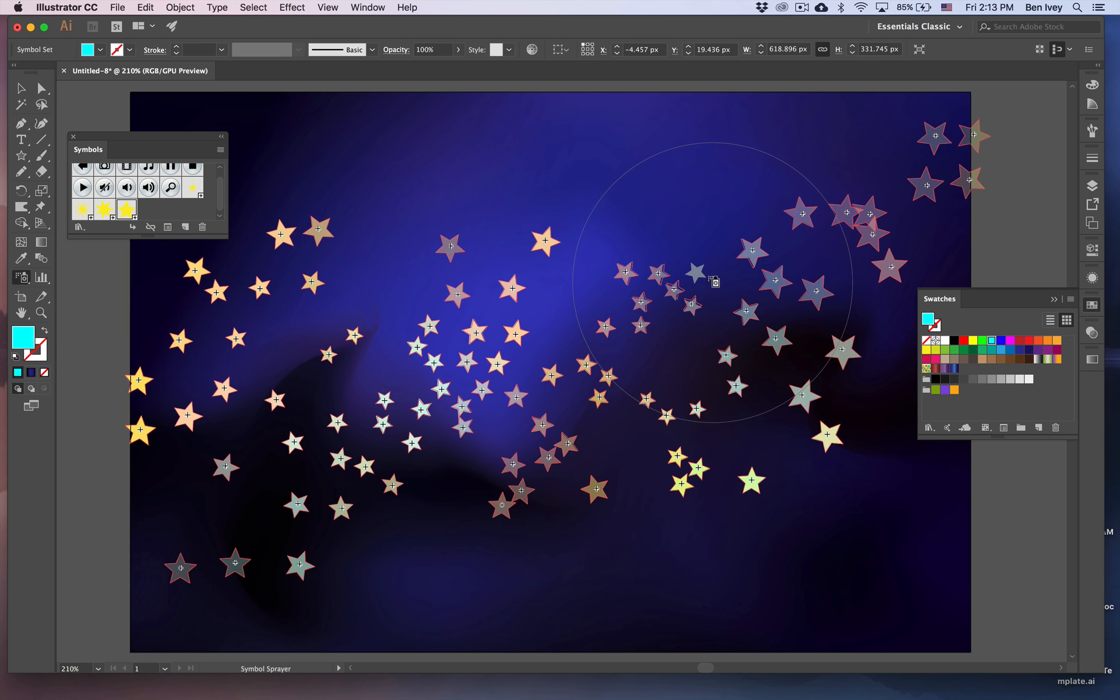
pyautogui.moveTo(713, 282); pyautogui.dragTo(844, 354)
pyautogui.keyDown('alt'); pyautogui.click(755, 479); pyautogui.keyUp('alt')
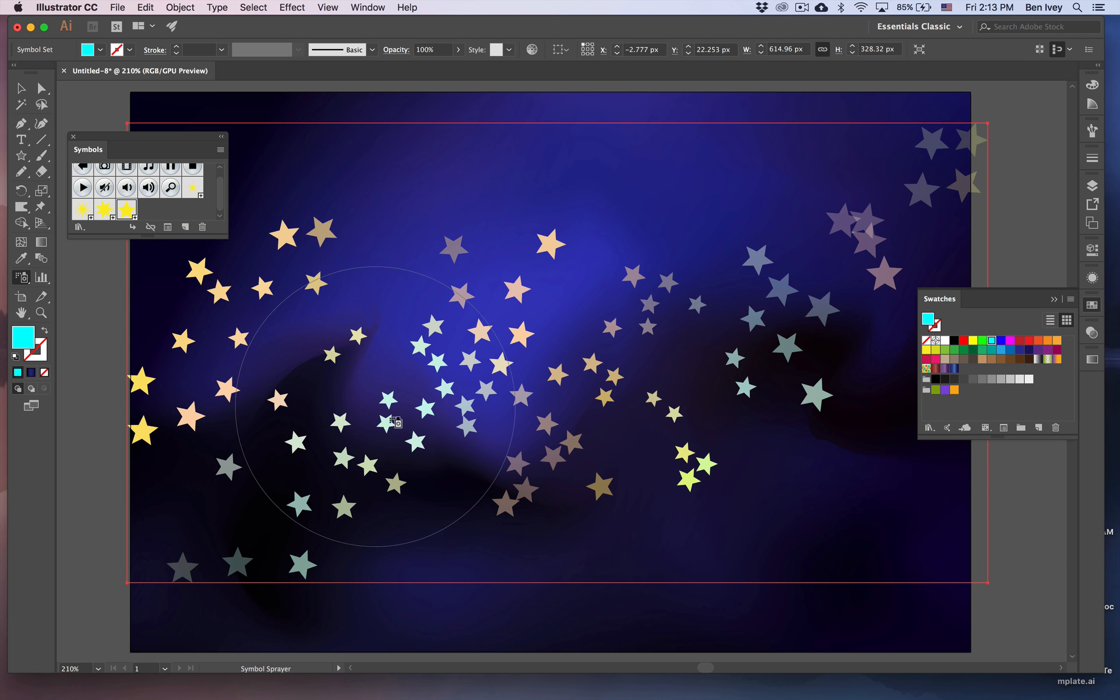
pyautogui.moveTo(286, 534)
pyautogui.mouseDown()
pyautogui.moveTo(358, 489)
pyautogui.moveTo(428, 408)
pyautogui.mouseUp()
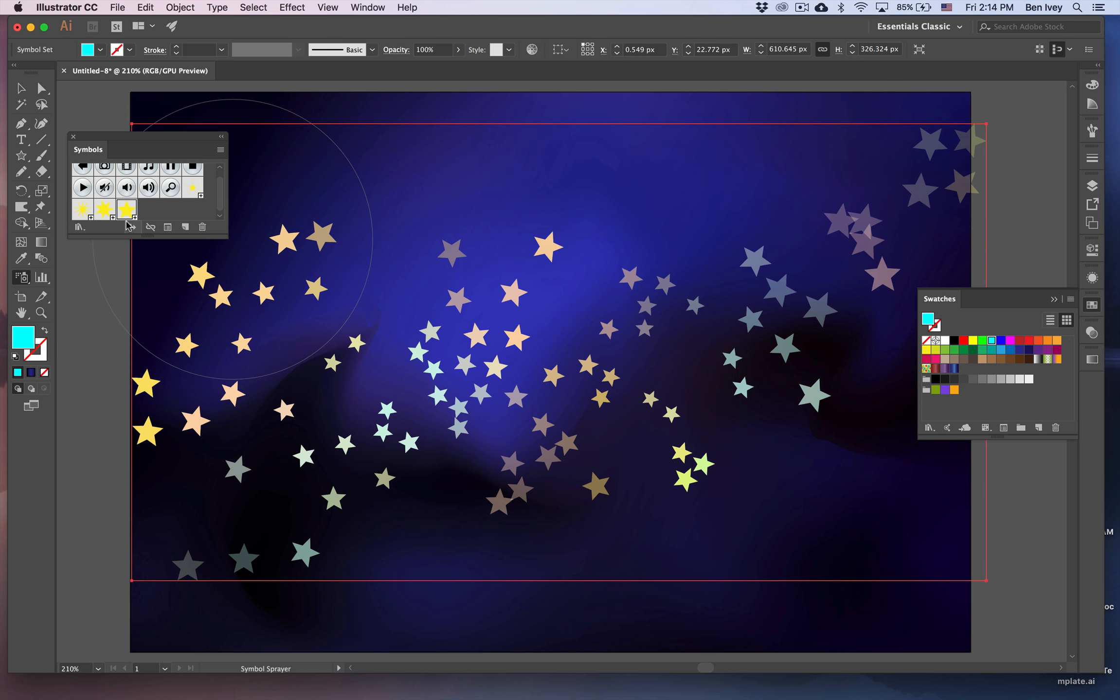
# Spray the long-rayed yellow star symbol among the five-pointed stars across the left, centre and right of the sky
pyautogui.moveTo(301, 275)
pyautogui.mouseDown()
pyautogui.moveTo(388, 295)
pyautogui.moveTo(363, 435)
pyautogui.moveTo(372, 438)
pyautogui.mouseUp()
pyautogui.click(659, 360)
pyautogui.moveTo(699, 226)
pyautogui.mouseDown()
pyautogui.moveTo(603, 261)
pyautogui.moveTo(597, 289)
pyautogui.moveTo(536, 359)
pyautogui.moveTo(532, 400)
pyautogui.mouseUp()
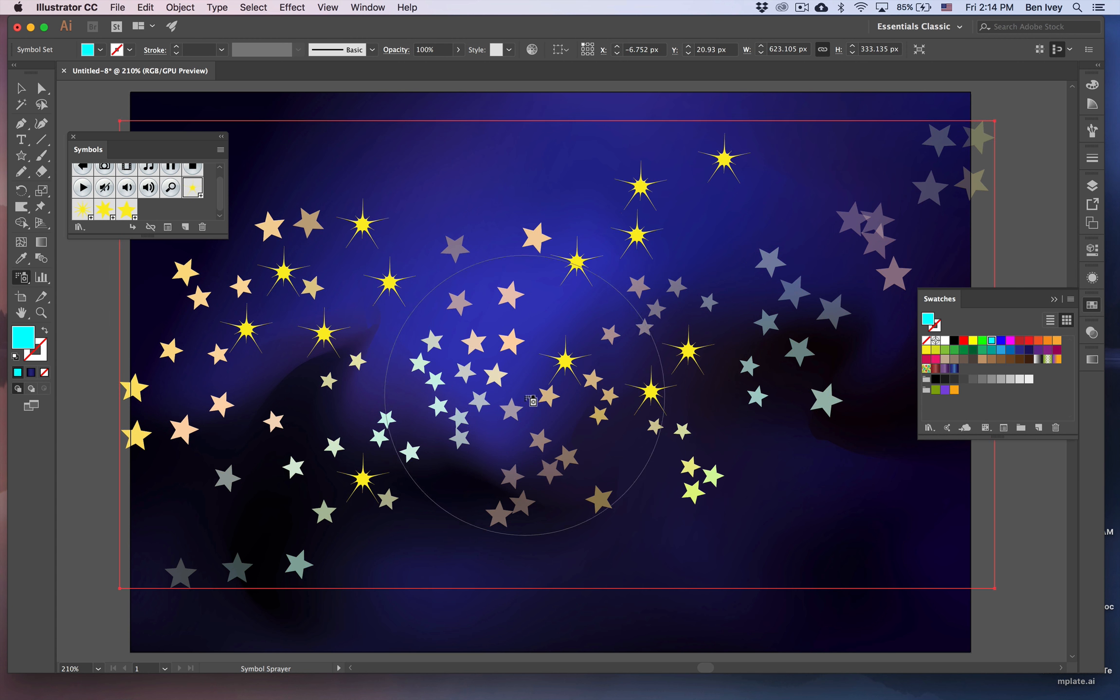
pyautogui.moveTo(468, 359)
pyautogui.mouseDown()
pyautogui.moveTo(350, 467)
pyautogui.moveTo(253, 496)
pyautogui.moveTo(434, 431)
pyautogui.moveTo(808, 477)
pyautogui.moveTo(800, 272)
pyautogui.mouseUp()
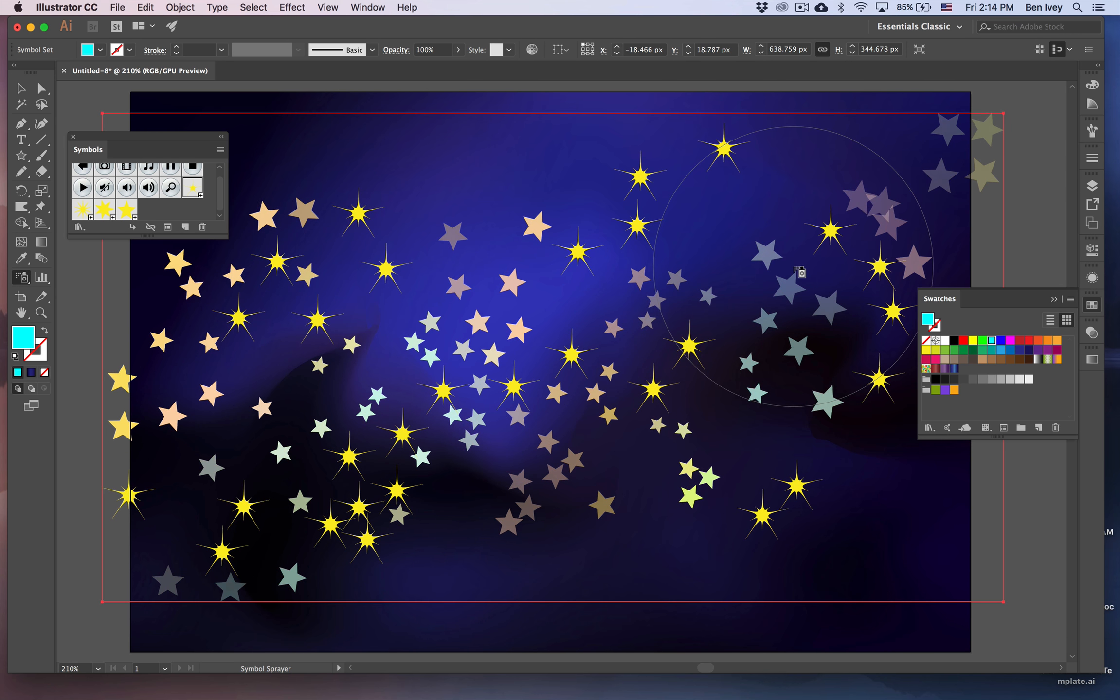
# Push the long-rayed stars to new positions across the left, centre and upper right with the Symbol Shifter
pyautogui.click(20, 284)
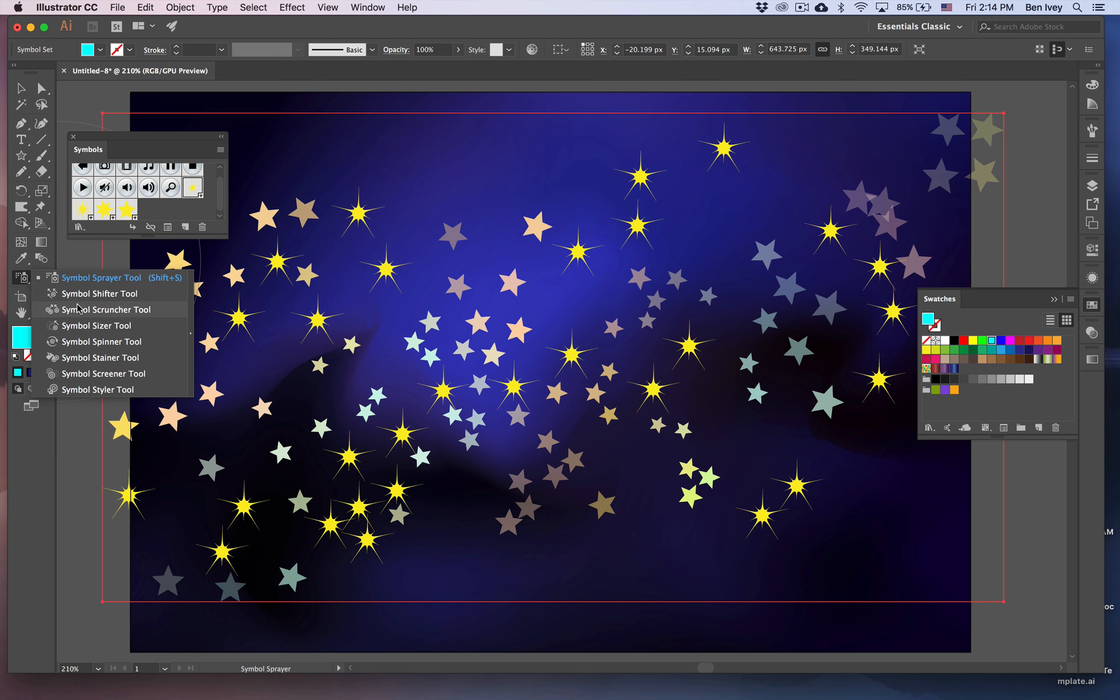
pyautogui.click(111, 297)
pyautogui.moveTo(354, 272)
pyautogui.mouseDown()
pyautogui.moveTo(369, 405)
pyautogui.moveTo(444, 414)
pyautogui.moveTo(345, 462)
pyautogui.moveTo(515, 481)
pyautogui.moveTo(678, 404)
pyautogui.moveTo(681, 294)
pyautogui.moveTo(773, 492)
pyautogui.moveTo(726, 334)
pyautogui.moveTo(774, 259)
pyautogui.moveTo(853, 206)
pyautogui.moveTo(695, 219)
pyautogui.mouseUp()
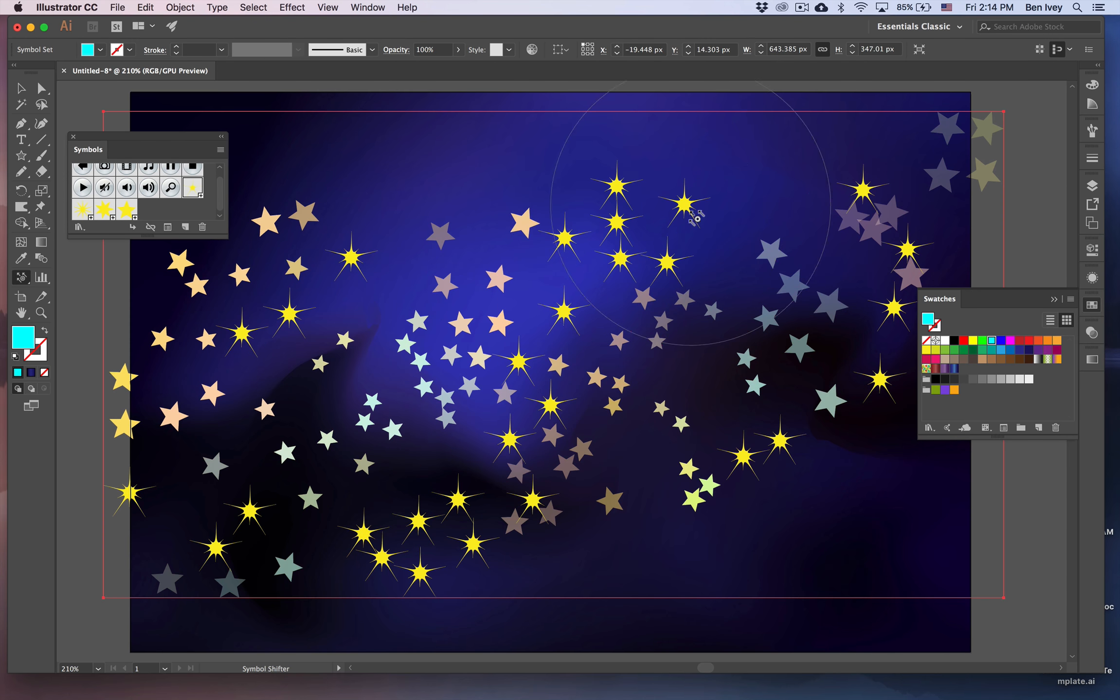
# Shrink the long-rayed stars across the left, centre and right of the sky with the Symbol Sizer
pyautogui.click(22, 279)
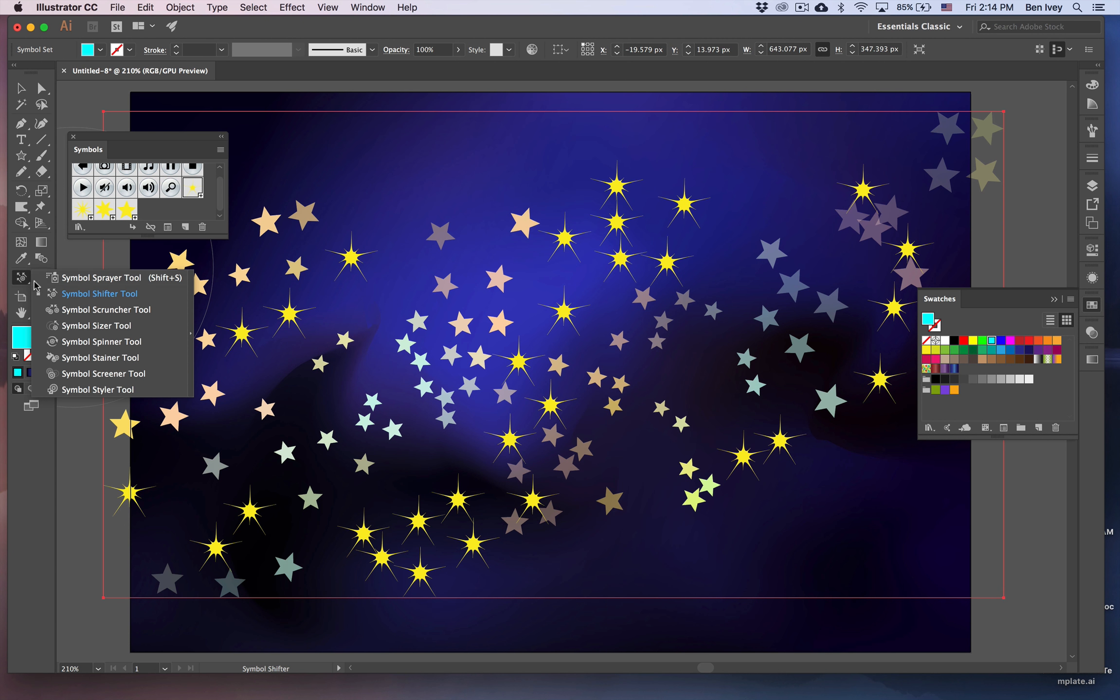
pyautogui.click(97, 315)
pyautogui.click(22, 279)
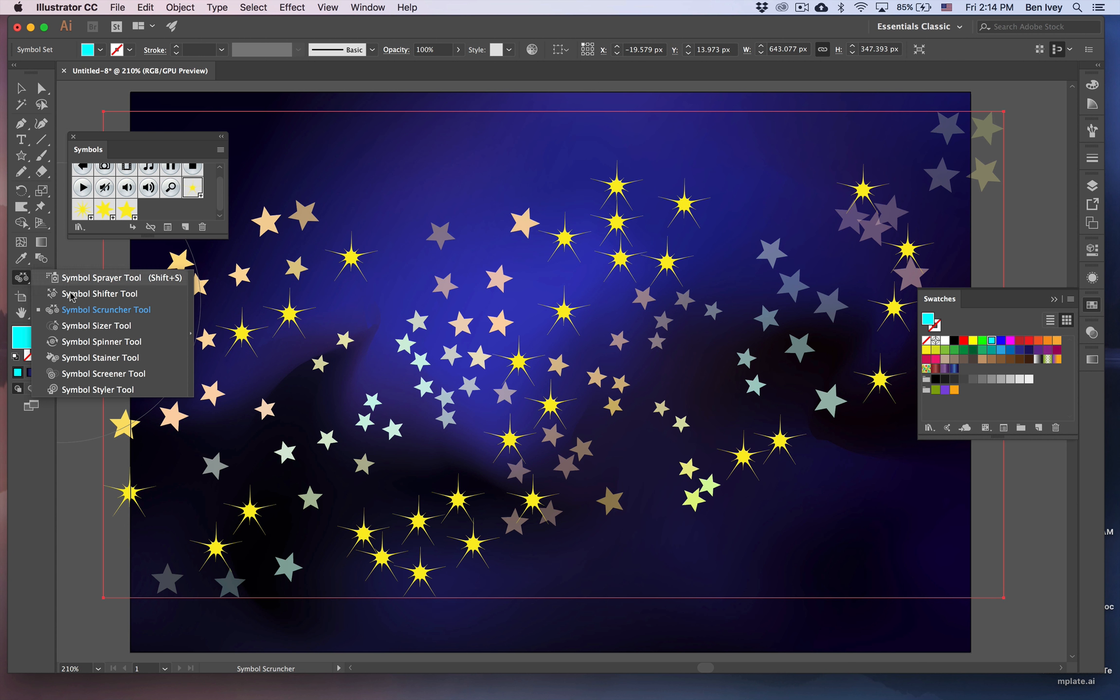
pyautogui.click(90, 332)
pyautogui.click(347, 290)
pyautogui.keyDown('alt'); pyautogui.click(460, 487); pyautogui.keyUp('alt')
pyautogui.keyDown('alt'); pyautogui.click(350, 273); pyautogui.keyUp('alt')
pyautogui.keyDown('alt'); pyautogui.click(233, 390); pyautogui.keyUp('alt')
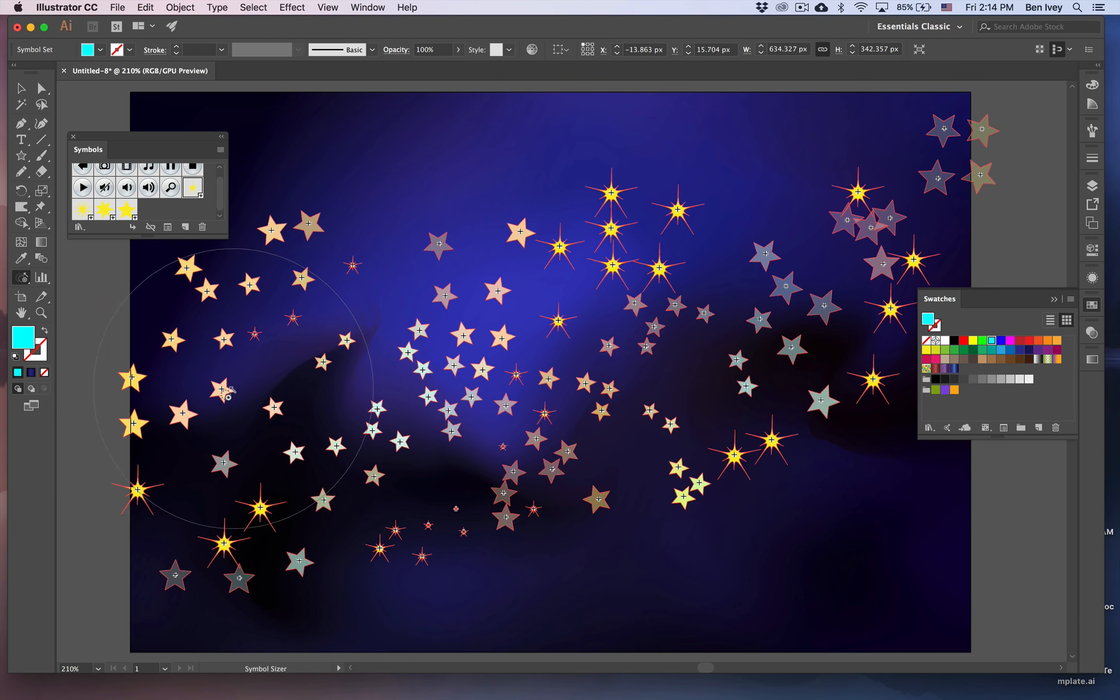
pyautogui.keyDown('alt'); pyautogui.click(728, 242); pyautogui.keyUp('alt')
pyautogui.keyDown('alt'); pyautogui.click(799, 394); pyautogui.keyUp('alt')
pyautogui.keyDown('alt'); pyautogui.click(588, 380); pyautogui.keyUp('alt')
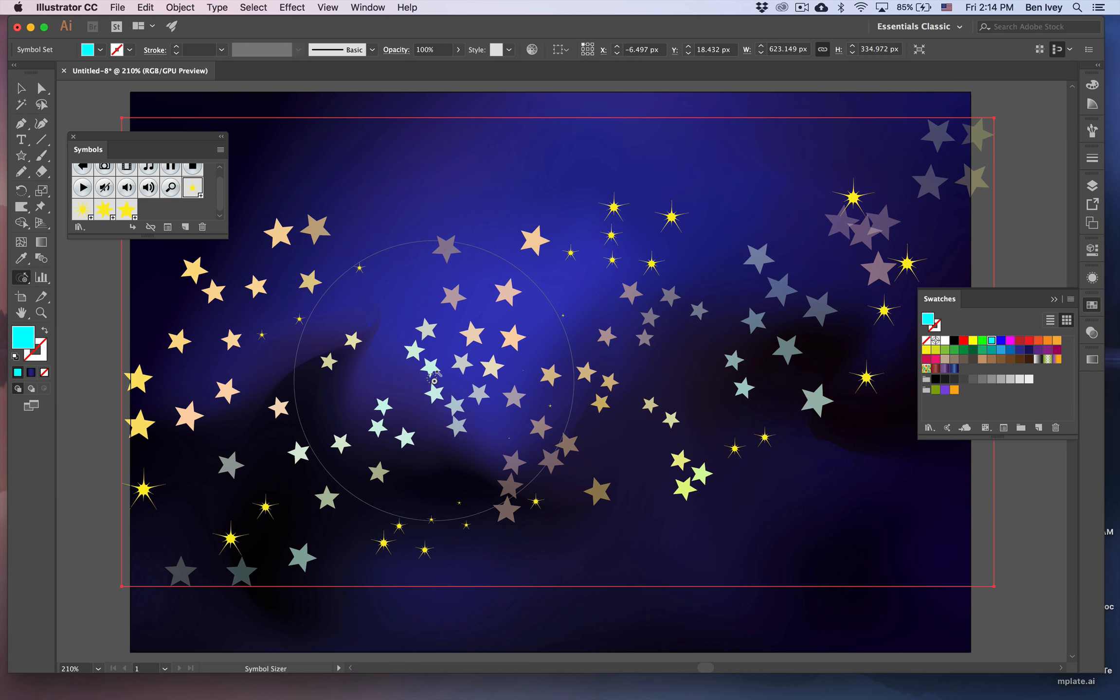
# Shrink the five-pointed stars across the left, centre and right of the sky with the Symbol Sizer
pyautogui.press('v')
pyautogui.click(126, 209)
pyautogui.click(21, 277)
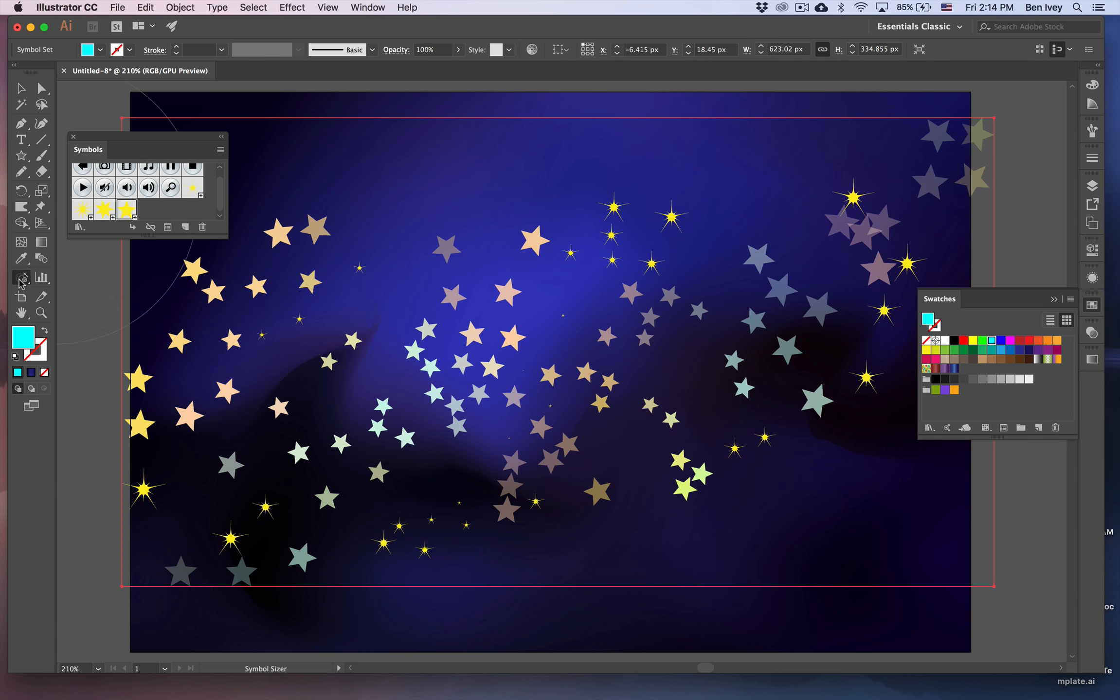
pyautogui.keyDown('alt'); pyautogui.click(440, 370); pyautogui.keyUp('alt')
pyautogui.keyDown('alt'); pyautogui.click(233, 362); pyautogui.keyUp('alt')
pyautogui.keyDown('alt'); pyautogui.click(347, 440); pyautogui.keyUp('alt')
pyautogui.keyDown('alt'); pyautogui.click(761, 280); pyautogui.keyUp('alt')
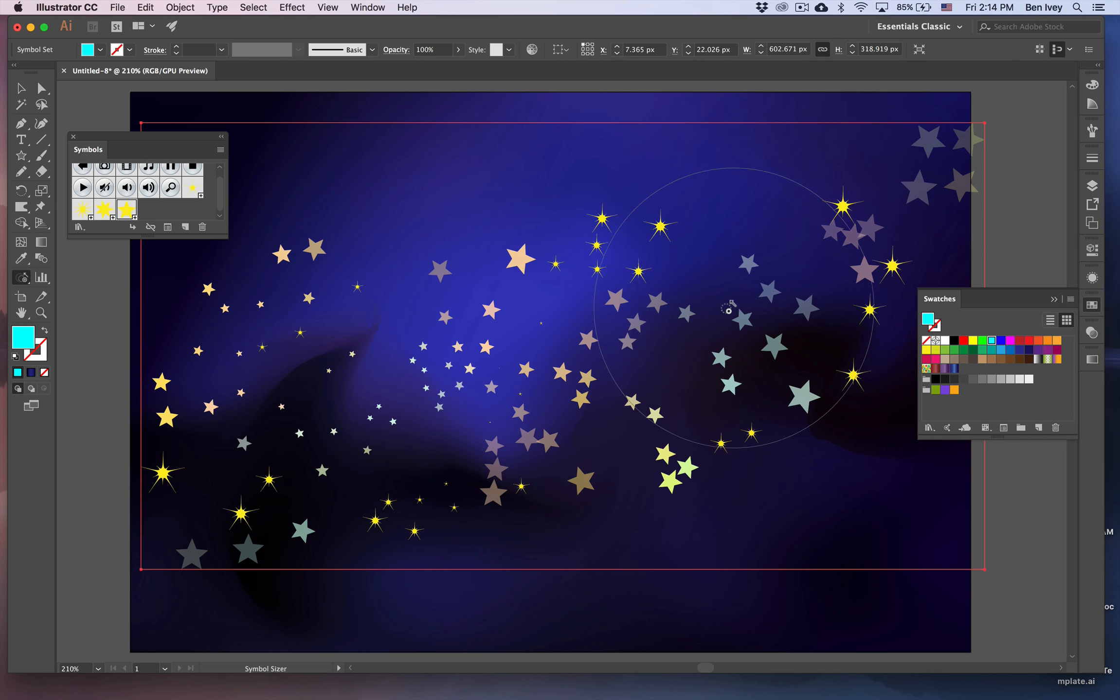
# Spray the many-pointed yellow star symbol across the upper, left and lower parts of the sky and along the right
pyautogui.click(83, 209)
pyautogui.moveTo(21, 276); pyautogui.dragTo(73, 277)
pyautogui.moveTo(321, 302)
pyautogui.mouseDown()
pyautogui.moveTo(482, 263)
pyautogui.moveTo(774, 330)
pyautogui.mouseUp()
pyautogui.moveTo(674, 530)
pyautogui.mouseDown()
pyautogui.moveTo(254, 604)
pyautogui.moveTo(754, 501)
pyautogui.mouseUp()
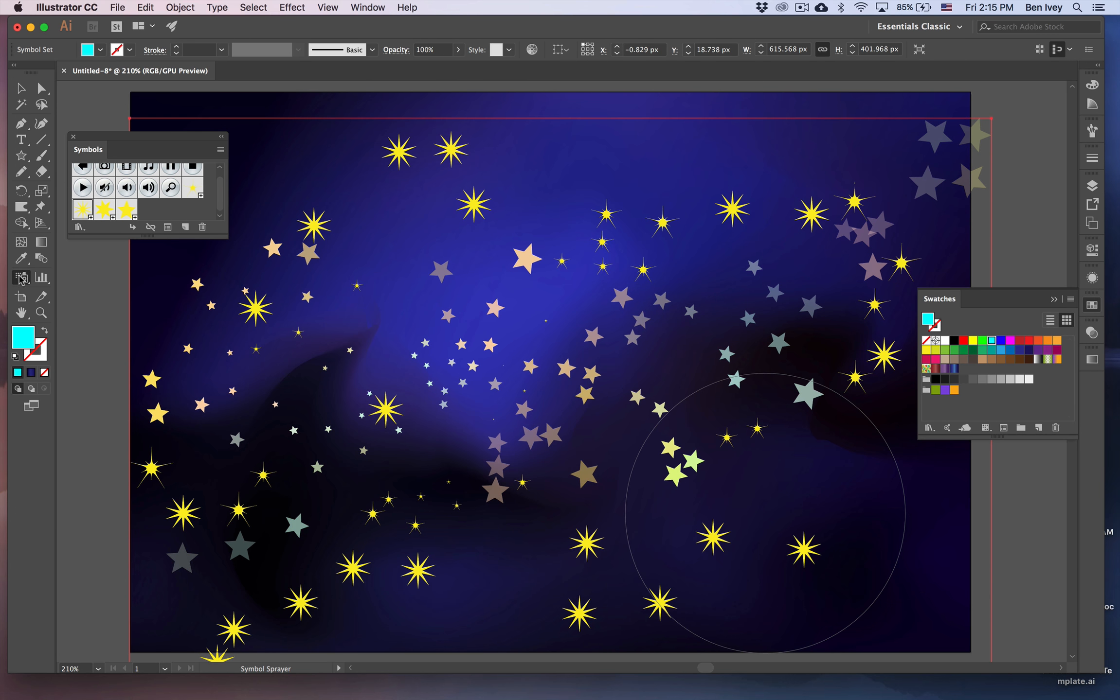
# Push the many-pointed stars at the lower left, lower right and upper centre to new positions with the Symbol Shifter
pyautogui.click(25, 277)
pyautogui.click(102, 294)
pyautogui.moveTo(332, 600); pyautogui.dragTo(275, 491)
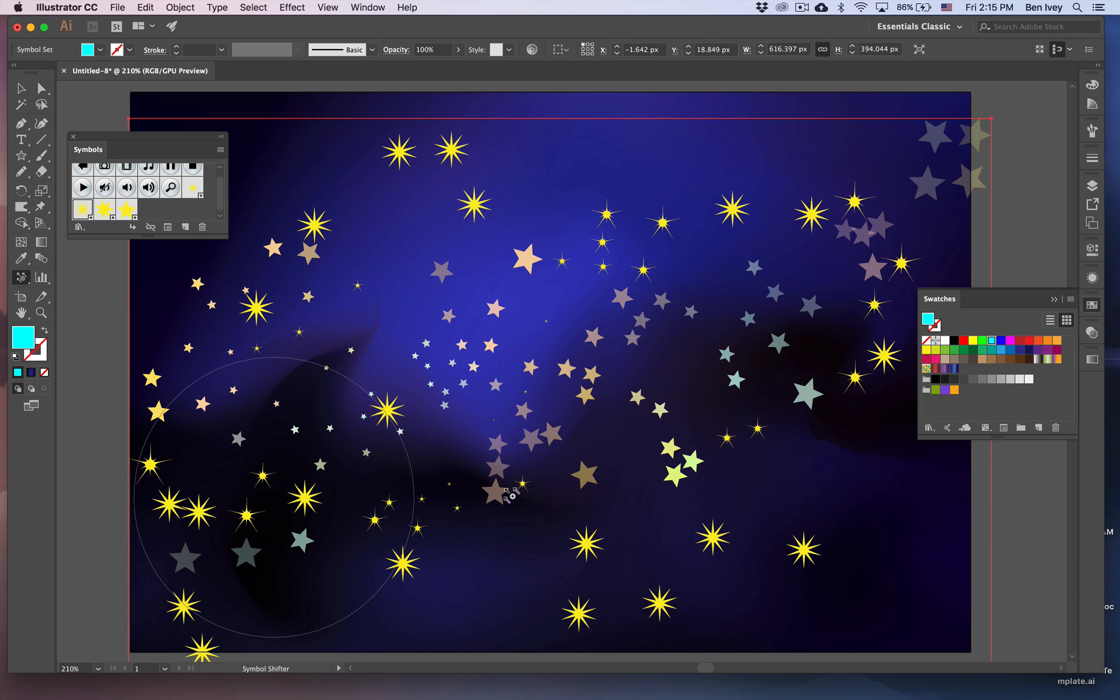
pyautogui.moveTo(720, 550); pyautogui.dragTo(772, 479)
pyautogui.moveTo(433, 146); pyautogui.dragTo(424, 236)
# Adjust the spacing of the many-pointed stars at the left and lower right with the Symbol Scruncher
pyautogui.moveTo(24, 277); pyautogui.dragTo(78, 310)
pyautogui.moveTo(253, 506); pyautogui.dragTo(278, 524)
pyautogui.keyDown('alt'); pyautogui.click(705, 549); pyautogui.keyUp('alt')
# Fade the many-pointed stars across the left, top, centre and lower right of the sky with the Symbol Screener
pyautogui.click(23, 280)
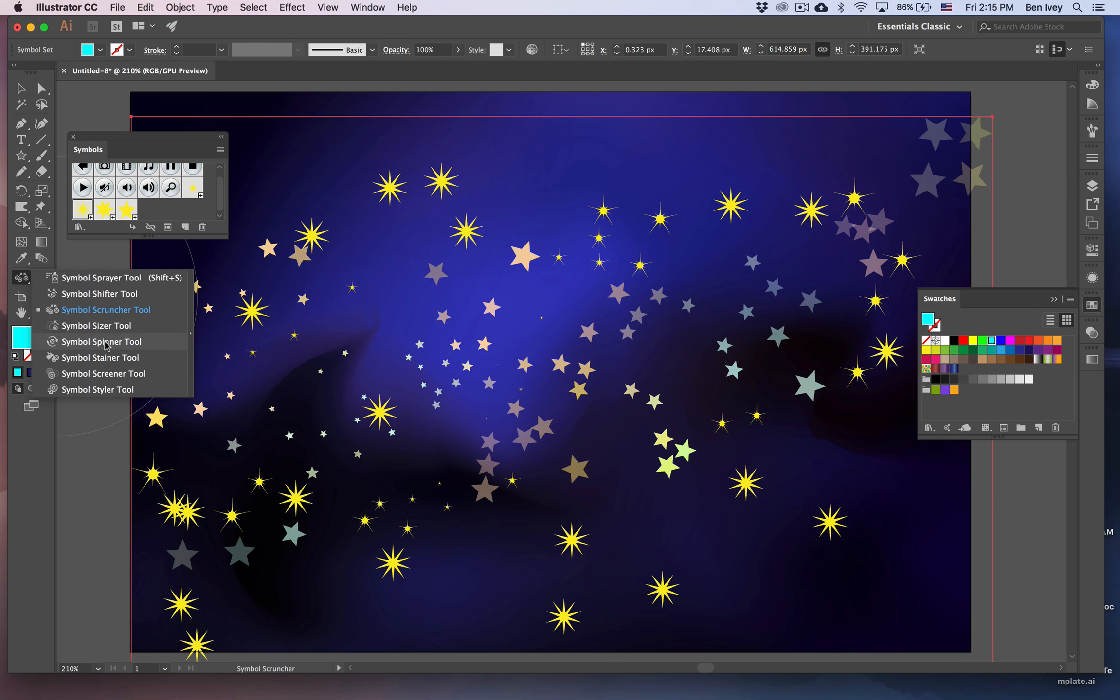
pyautogui.click(112, 373)
pyautogui.moveTo(273, 539)
pyautogui.mouseDown()
pyautogui.moveTo(220, 539)
pyautogui.moveTo(253, 350)
pyautogui.mouseUp()
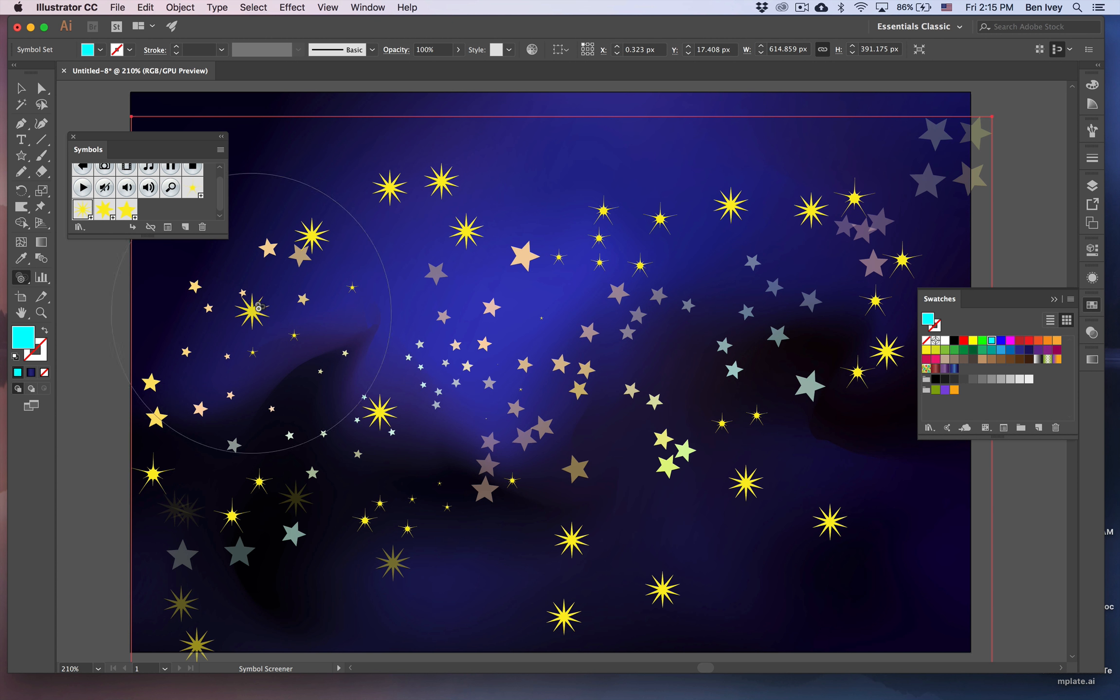
pyautogui.moveTo(287, 273); pyautogui.dragTo(438, 248)
pyautogui.click(759, 267)
pyautogui.click(383, 419)
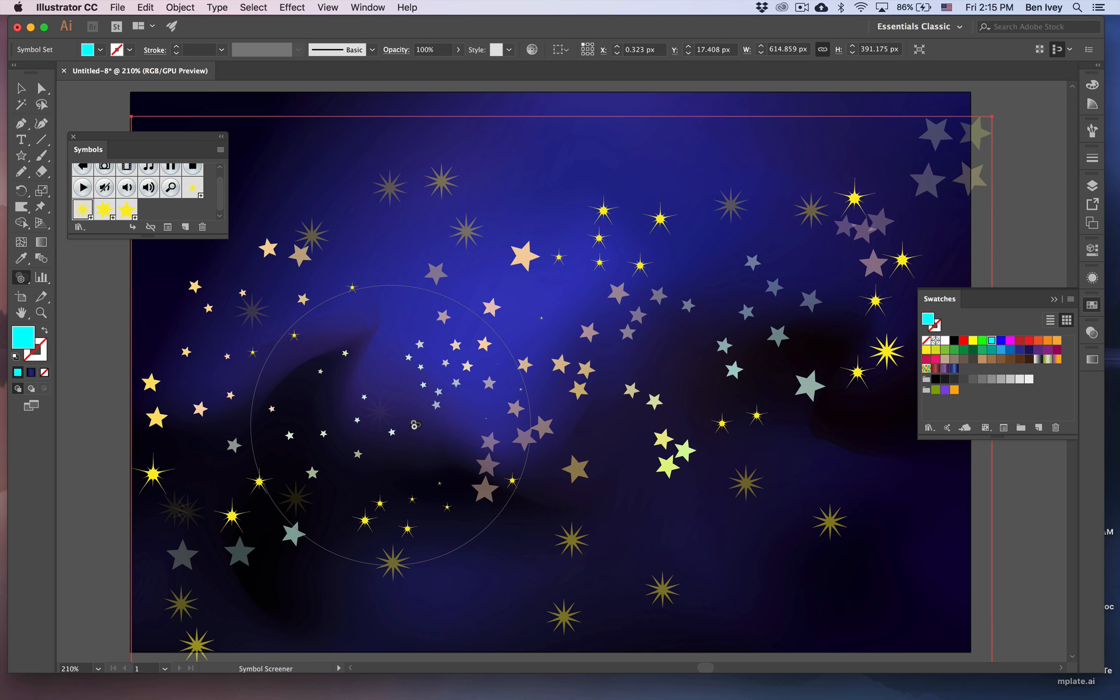
# Put away the symbol library and show the transparency settings for the star symbol set
pyautogui.press('v')
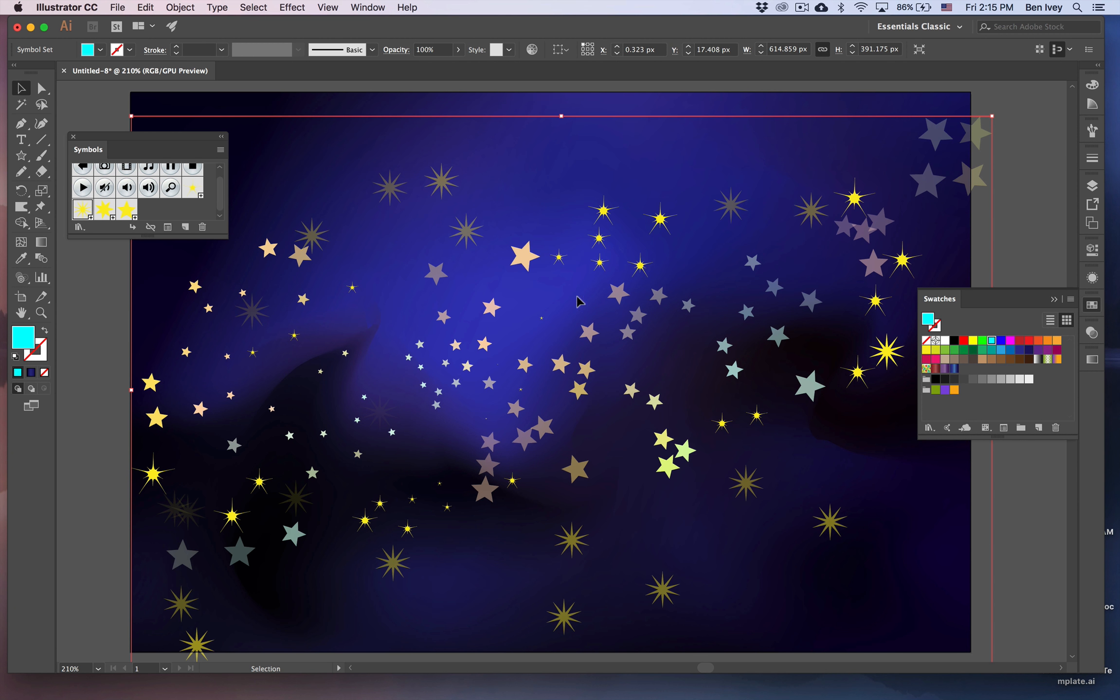
pyautogui.hscroll(2, 602, 317)
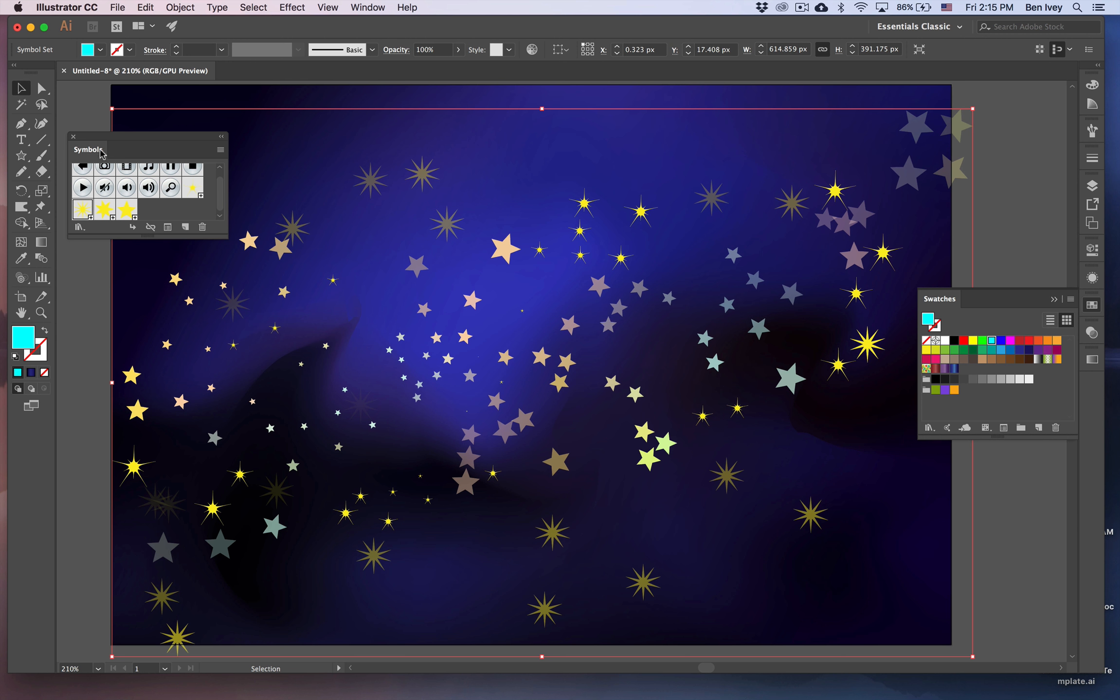
pyautogui.click(72, 137)
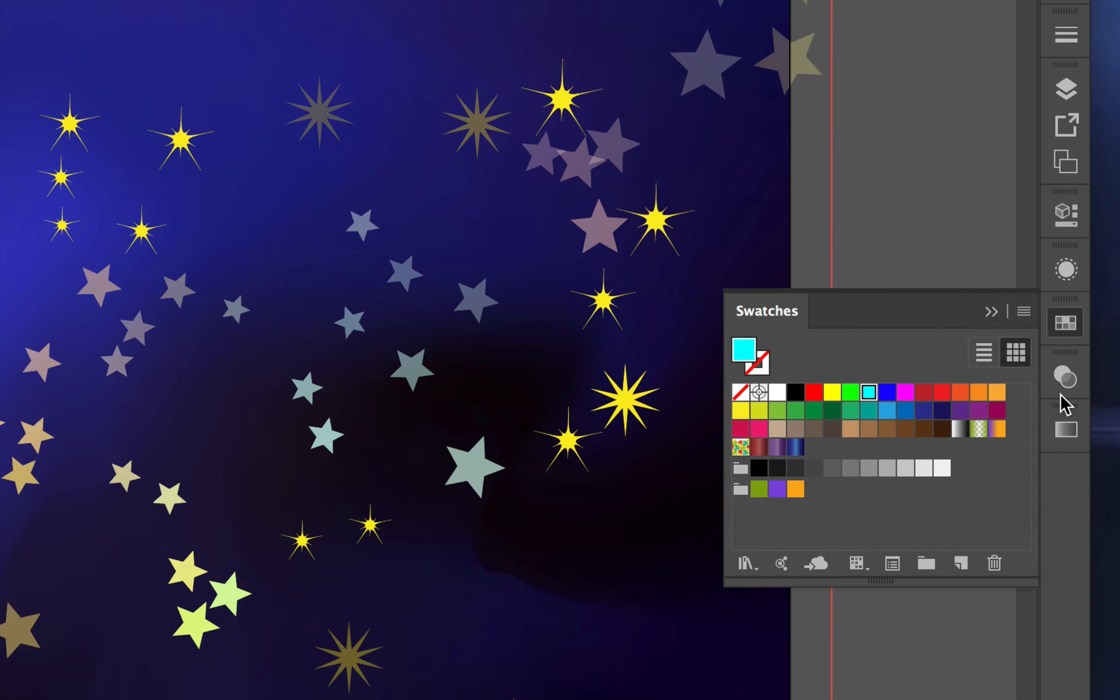
pyautogui.click(1092, 334)
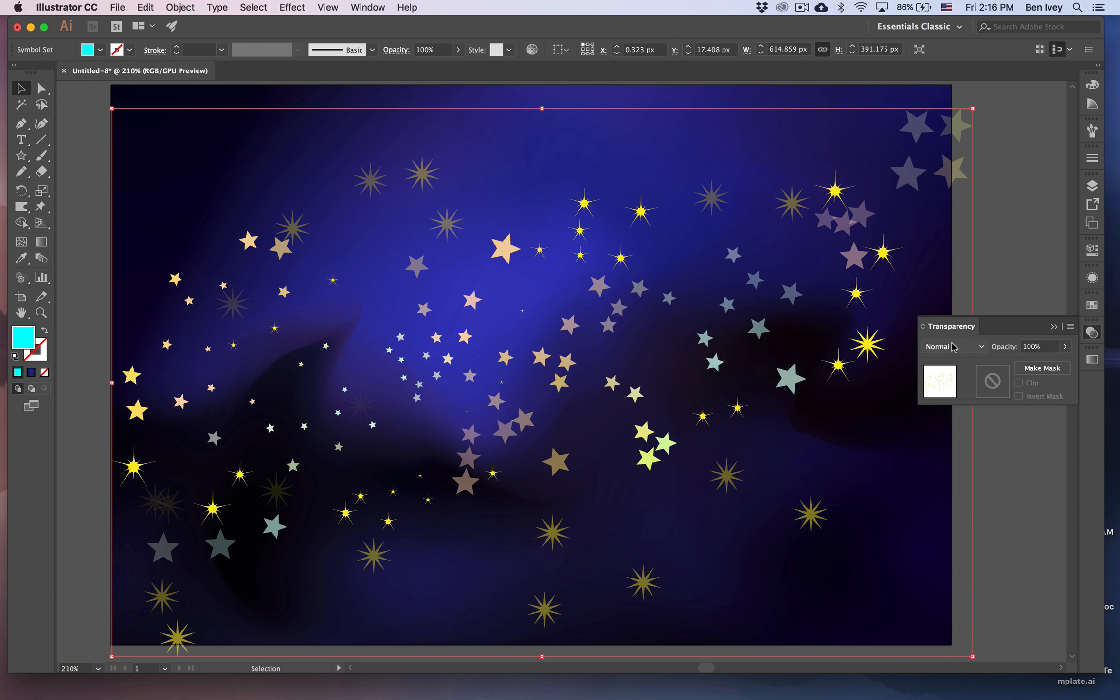
# Lower the opacity of the whole star symbol set to 59%
pyautogui.click(952, 346)
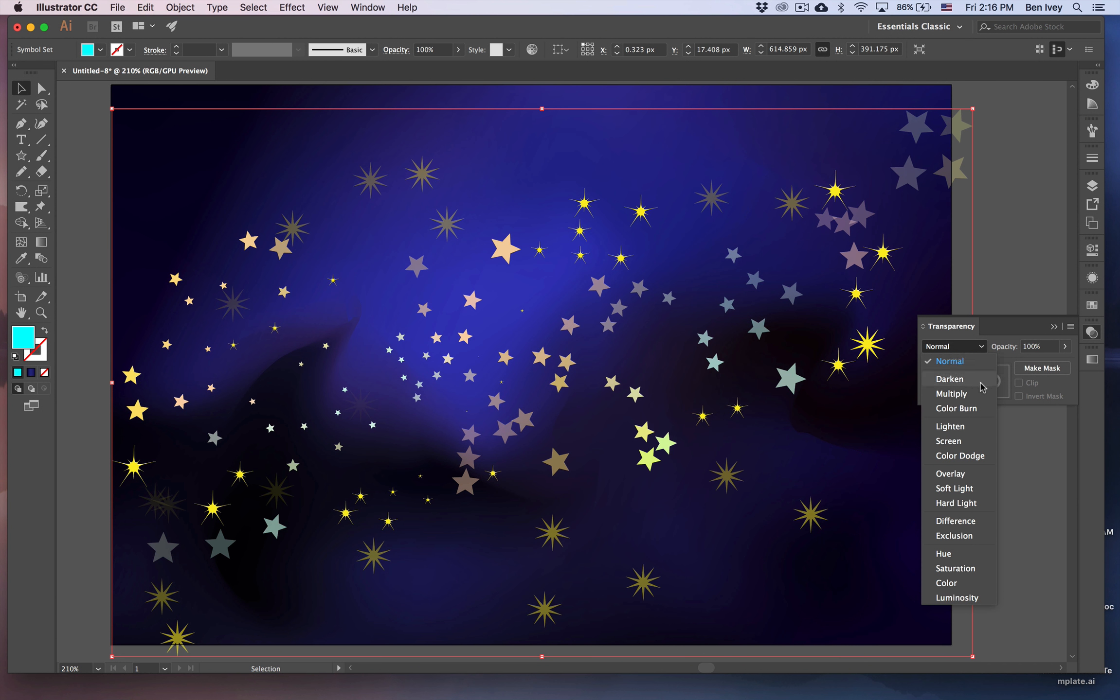
pyautogui.click(1011, 340)
pyautogui.click(1065, 347)
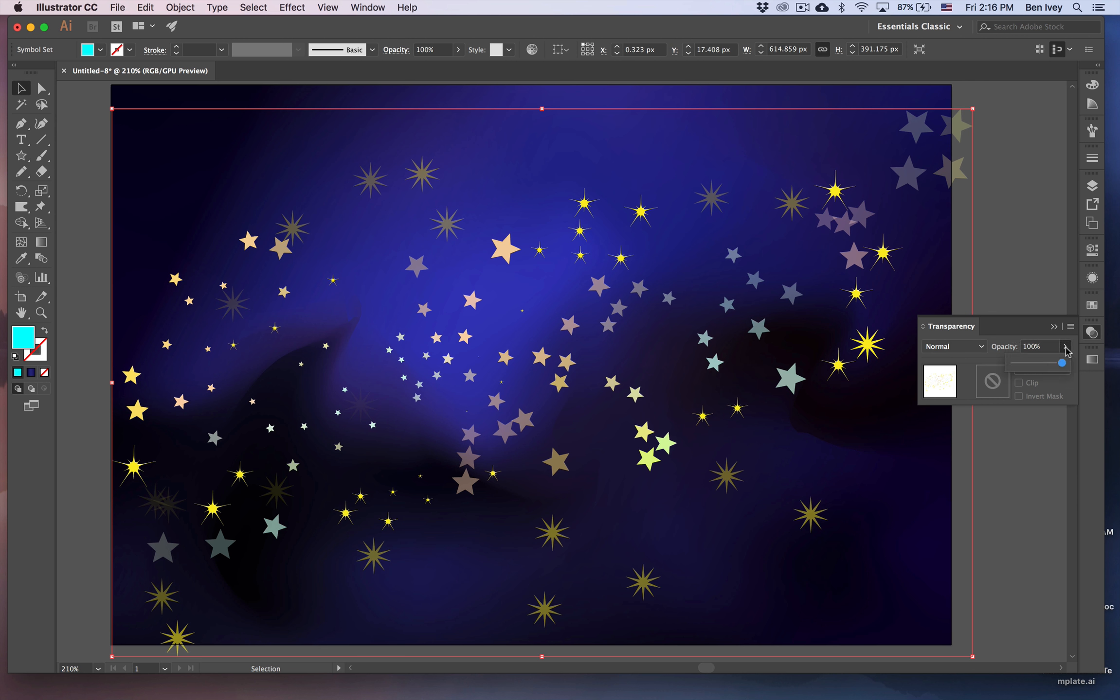
pyautogui.moveTo(1048, 366); pyautogui.dragTo(1043, 366)
# Try the Screen, Lighten, Hard Light, Difference and Exclusion blending modes on the star symbol set
pyautogui.click(980, 349)
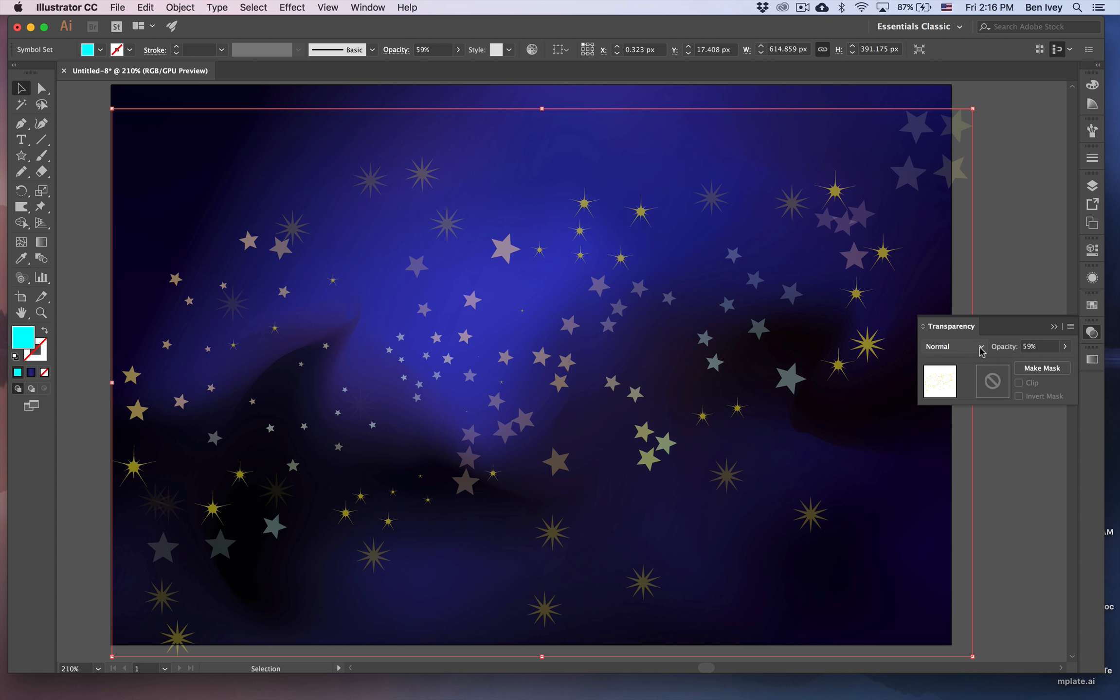
pyautogui.click(967, 442)
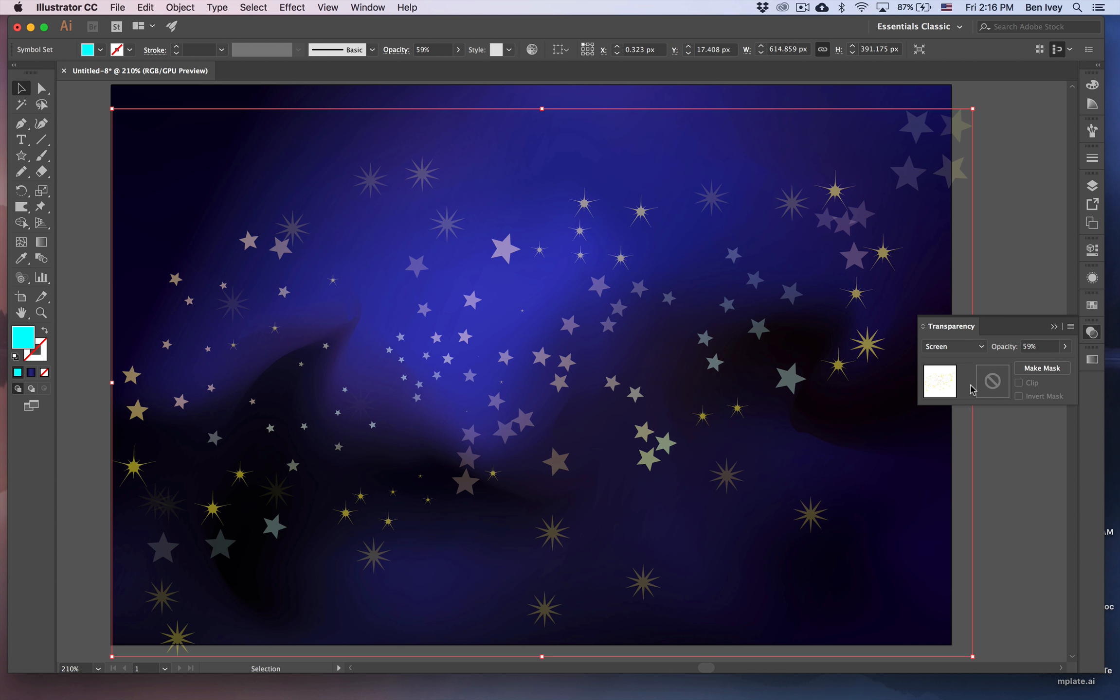
pyautogui.click(965, 349)
pyautogui.click(958, 425)
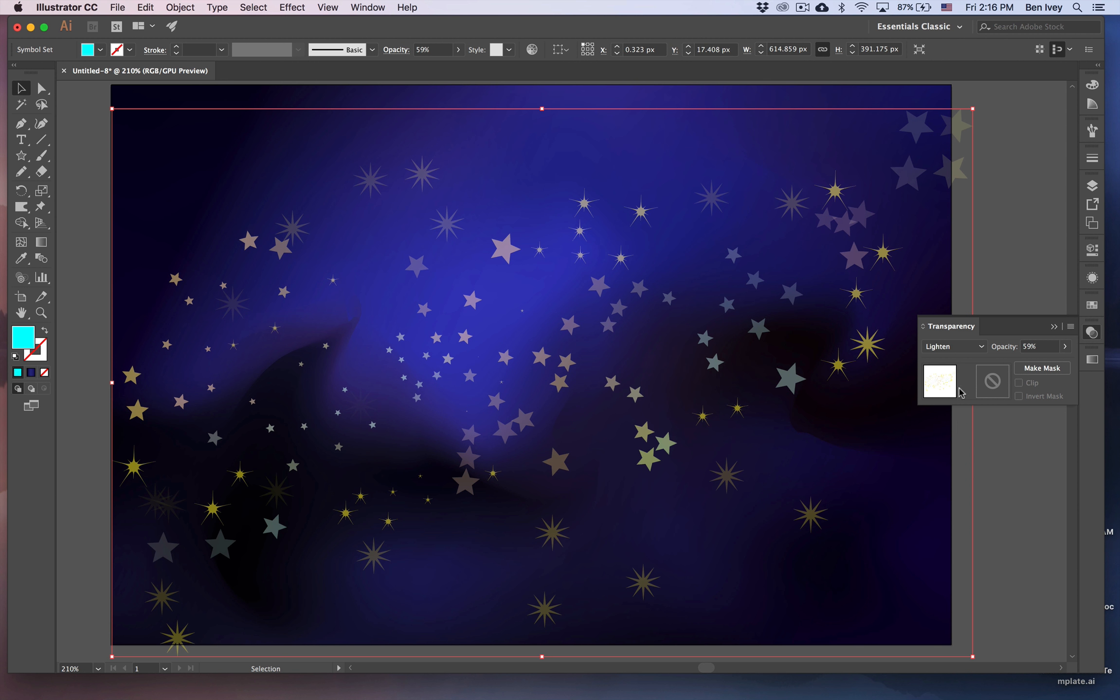
pyautogui.click(965, 347)
pyautogui.click(961, 441)
pyautogui.click(965, 347)
pyautogui.click(968, 503)
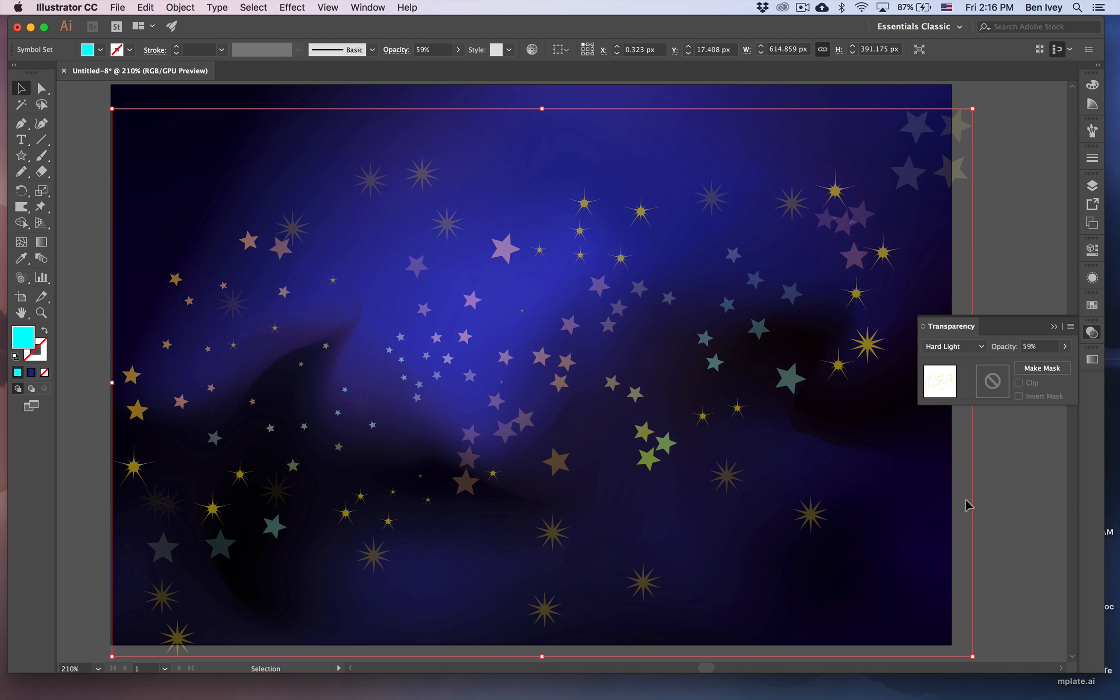
pyautogui.click(966, 347)
pyautogui.click(962, 521)
pyautogui.click(964, 346)
pyautogui.click(974, 537)
# Set the star symbol set's blending mode to Luminosity and its opacity to 44%, and deselect it
pyautogui.click(953, 347)
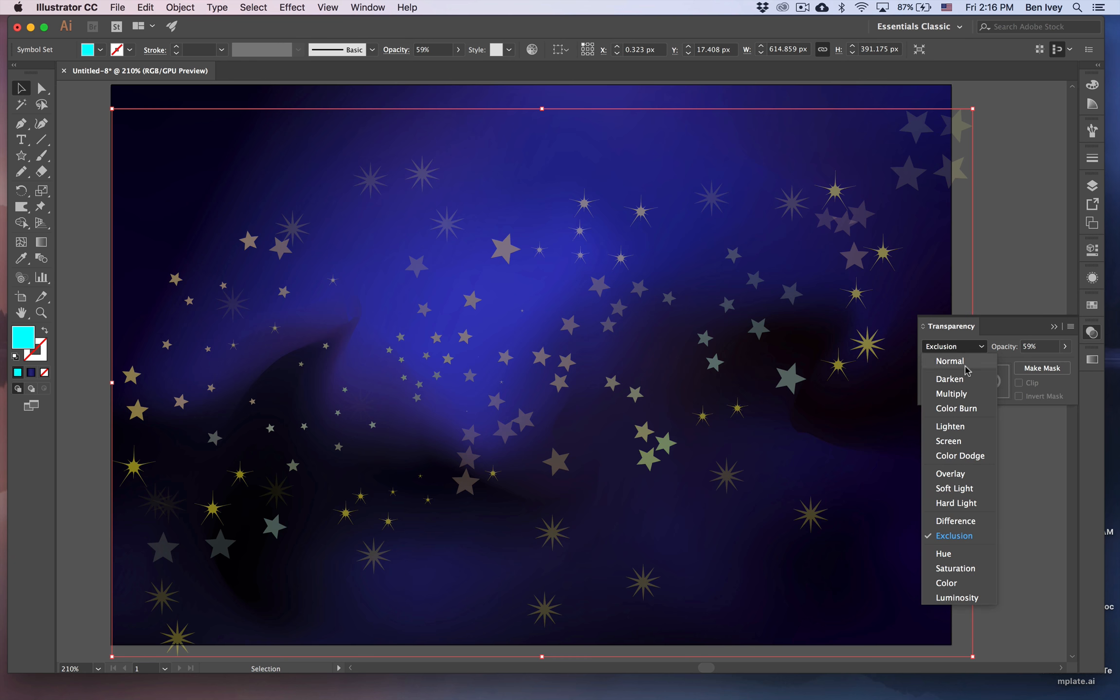
pyautogui.click(961, 598)
pyautogui.click(944, 346)
pyautogui.click(944, 346)
pyautogui.click(1064, 346)
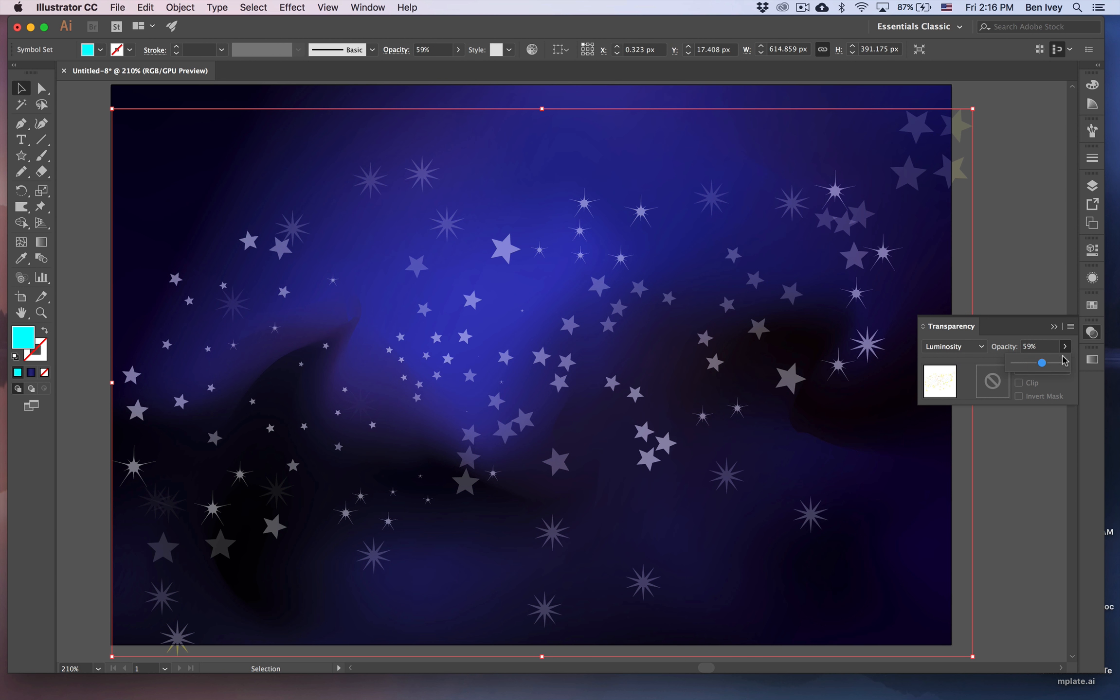
pyautogui.moveTo(1042, 363); pyautogui.dragTo(1034, 365)
pyautogui.scroll(5, 855, 370)
pyautogui.scroll(-10, 848, 408)
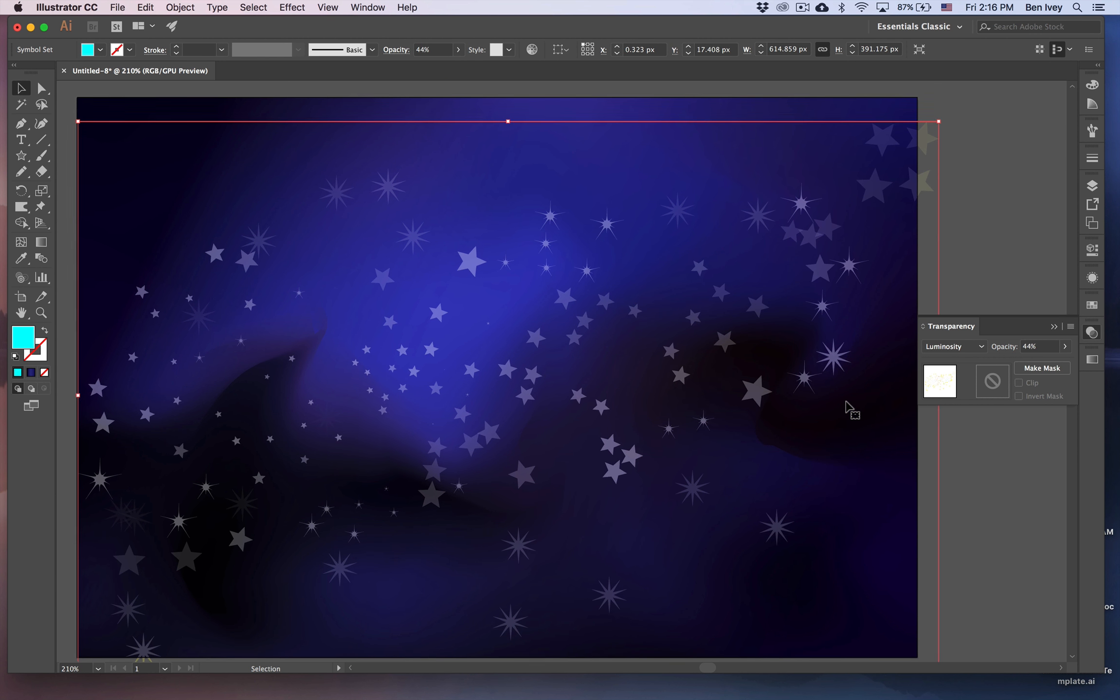
pyautogui.click(1014, 479)
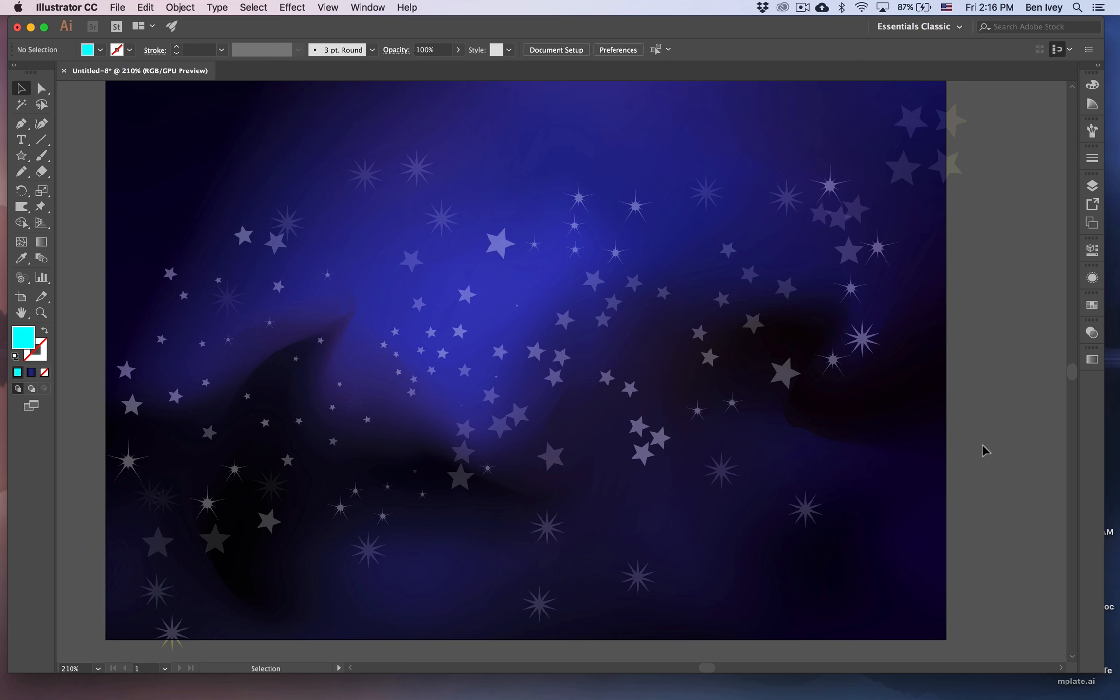
pyautogui.scroll(1, 983, 446)
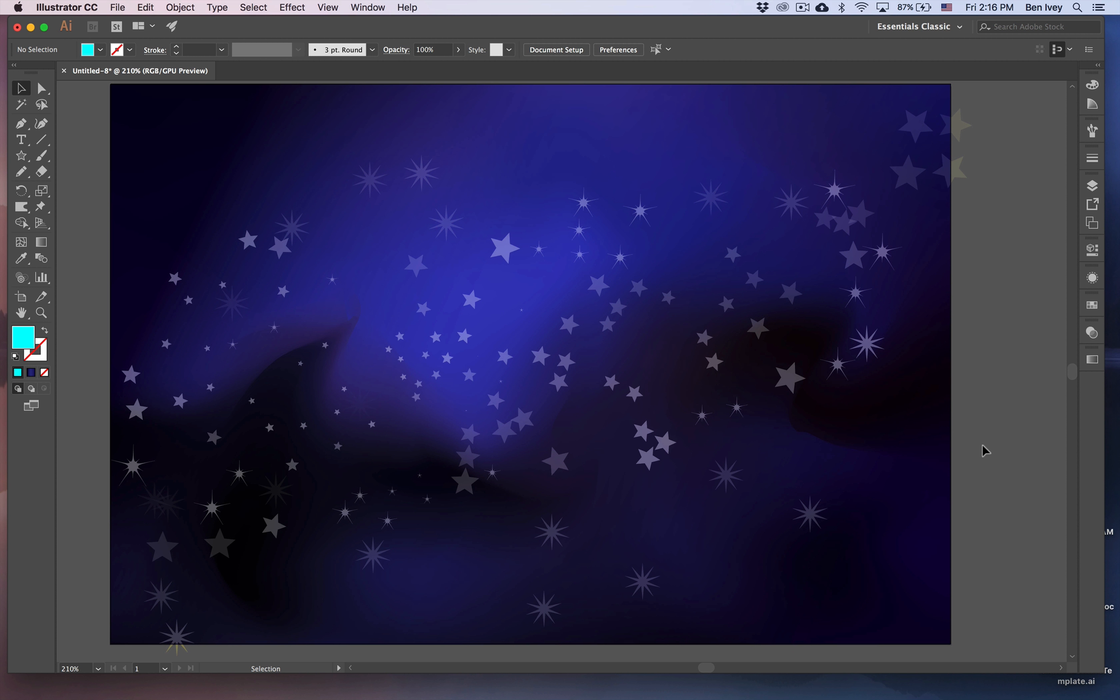
# Lock the Stars layer and add a new layer above it named Cosmic Dust
pyautogui.click(1092, 188)
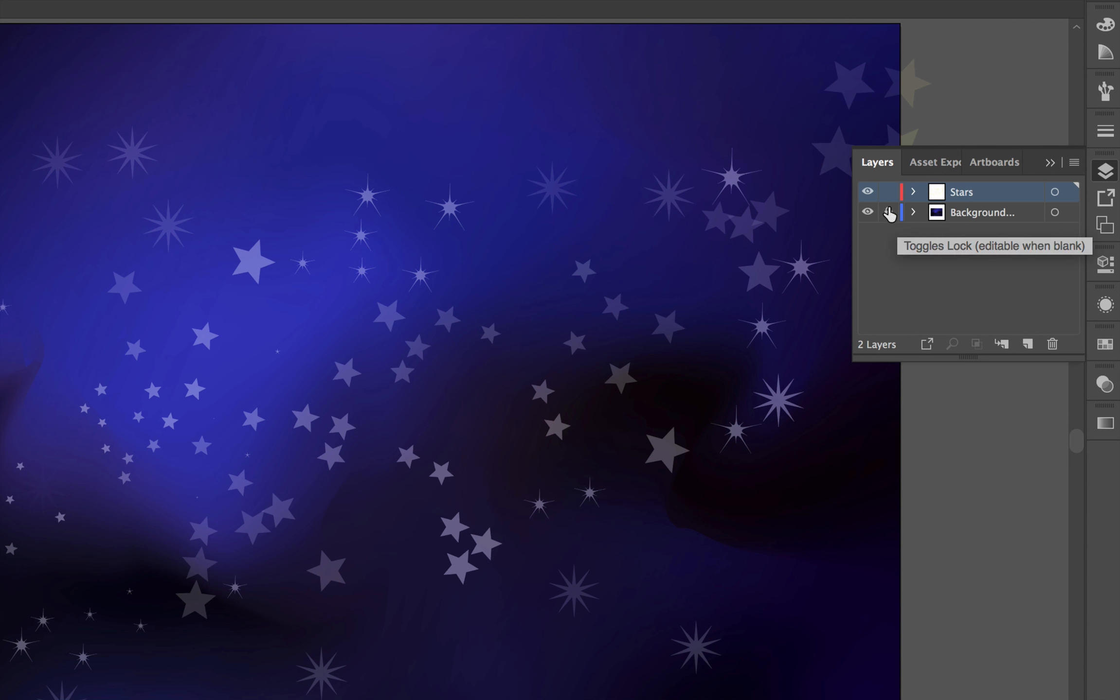
pyautogui.moveTo(889, 213); pyautogui.dragTo(889, 199)
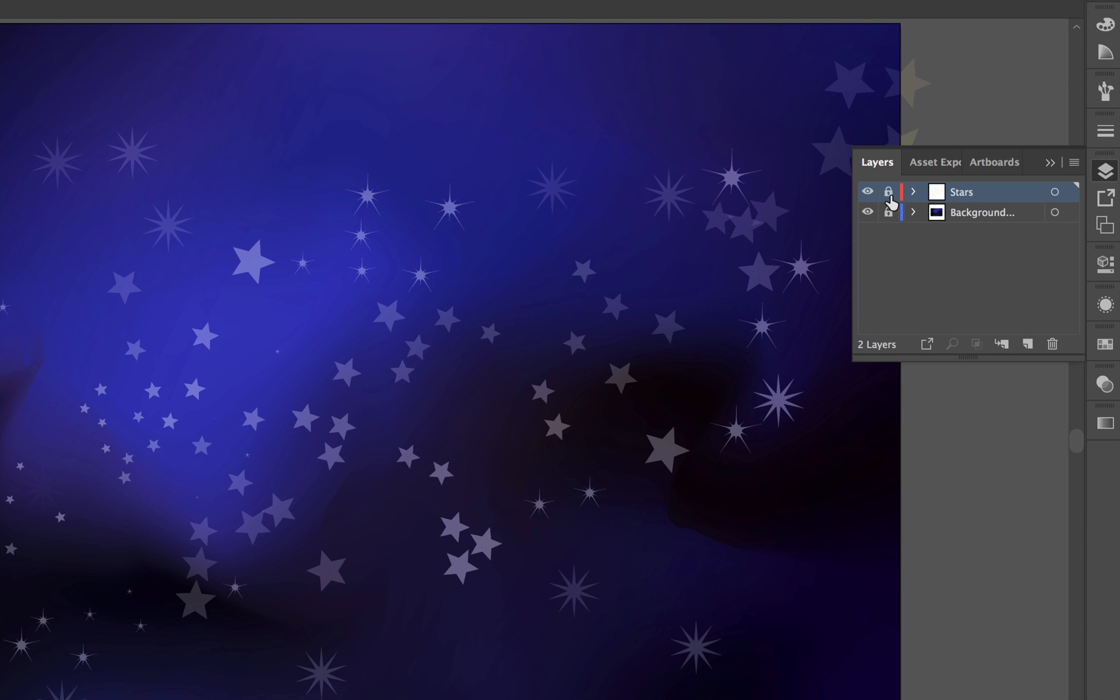
pyautogui.click(1028, 344)
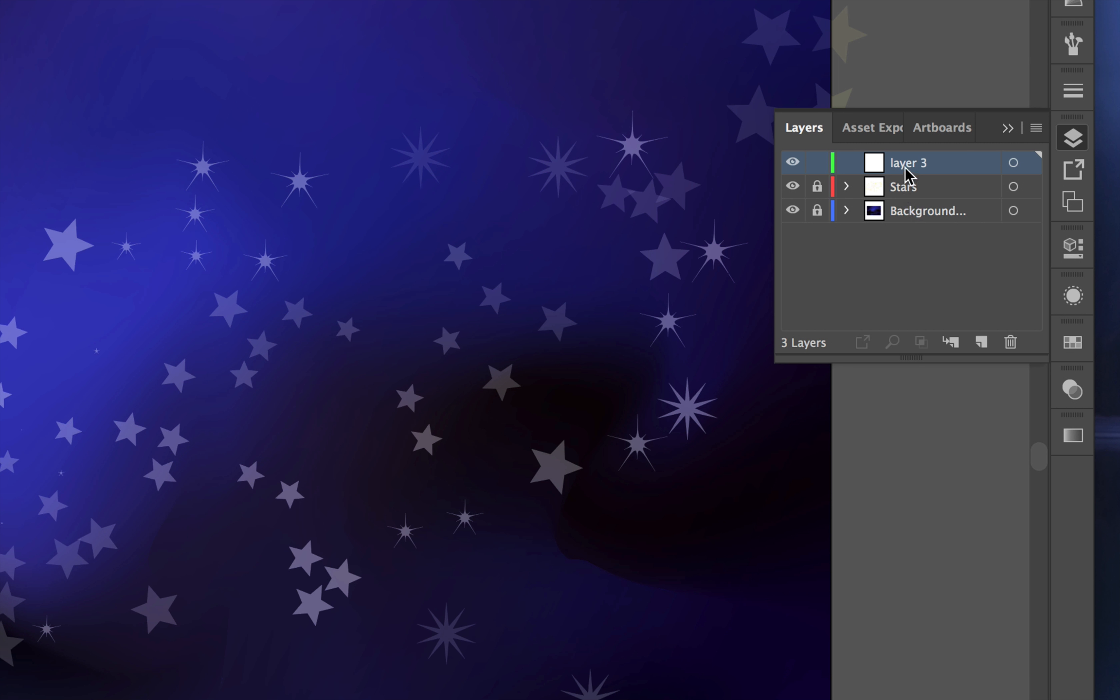
pyautogui.doubleClick(990, 201)
pyautogui.write('C')
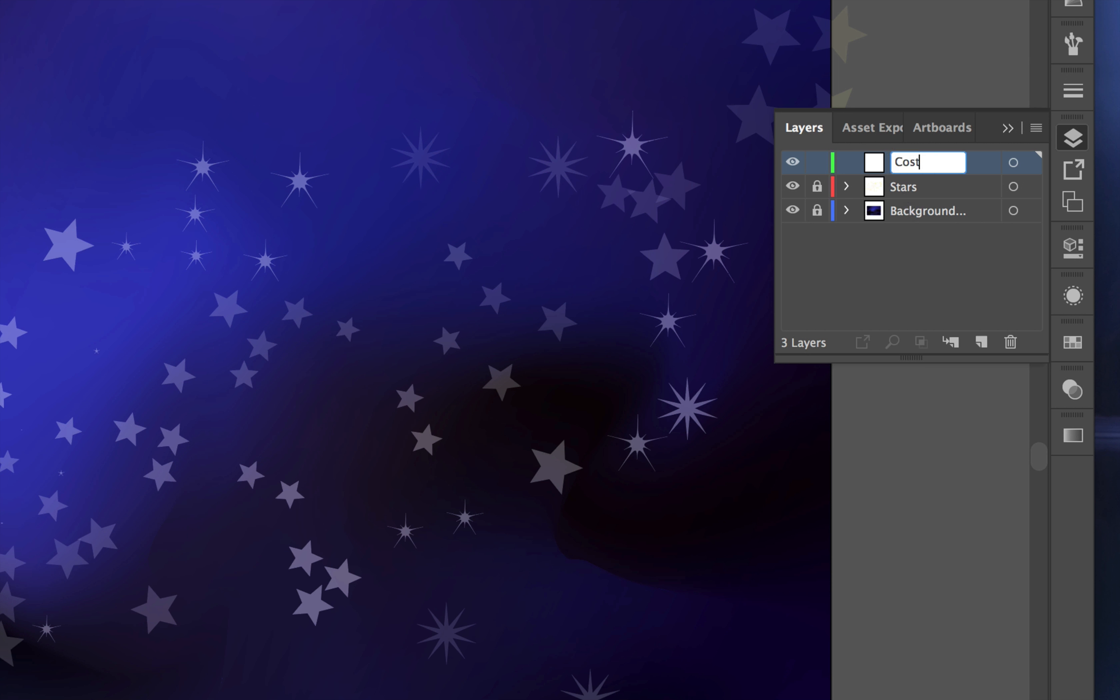
pyautogui.write('osmic Dust')
pyautogui.press('Return')
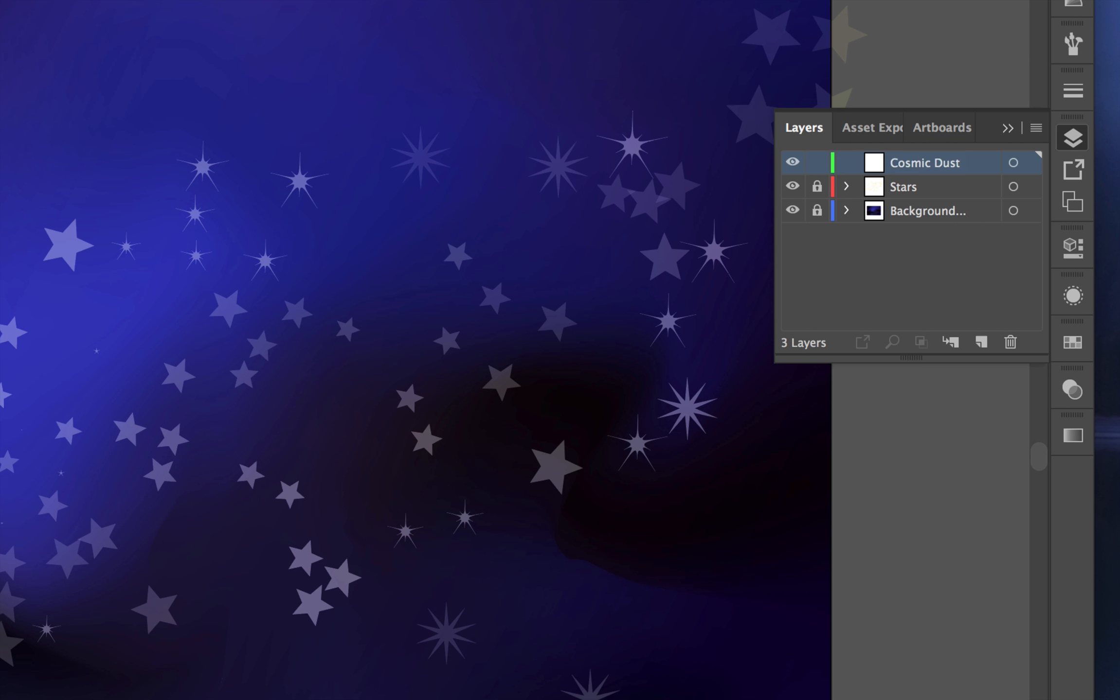
pyautogui.click(1074, 144)
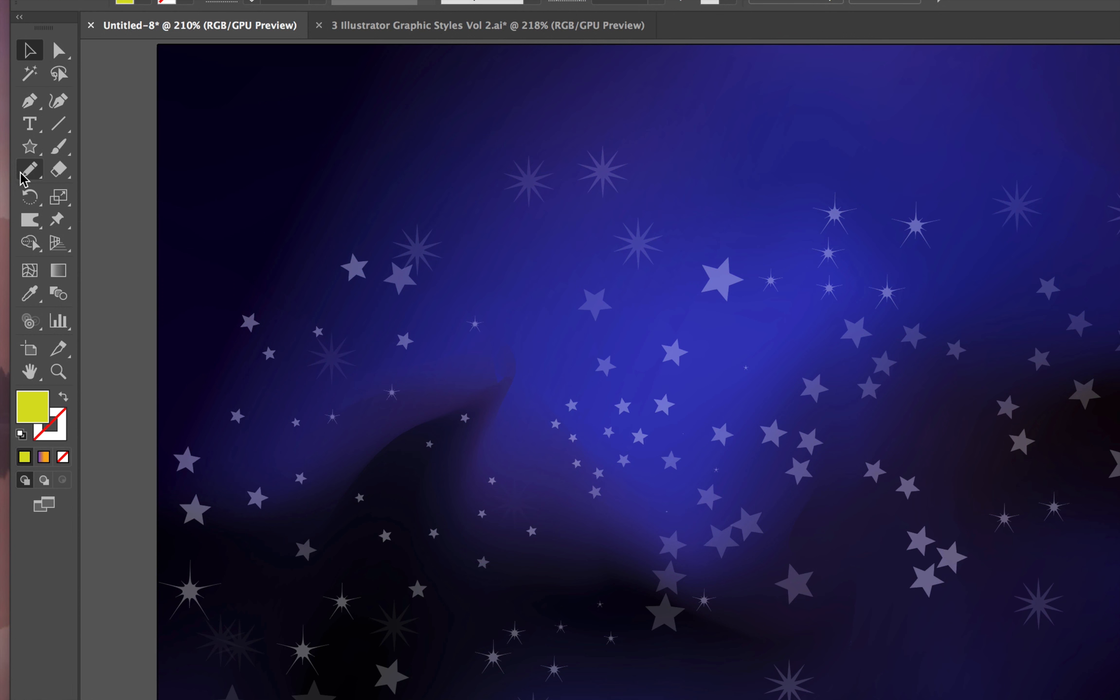
# Try a freehand yellow-green blob in the upper-left sky with the Pencil tool and delete it
pyautogui.click(19, 174)
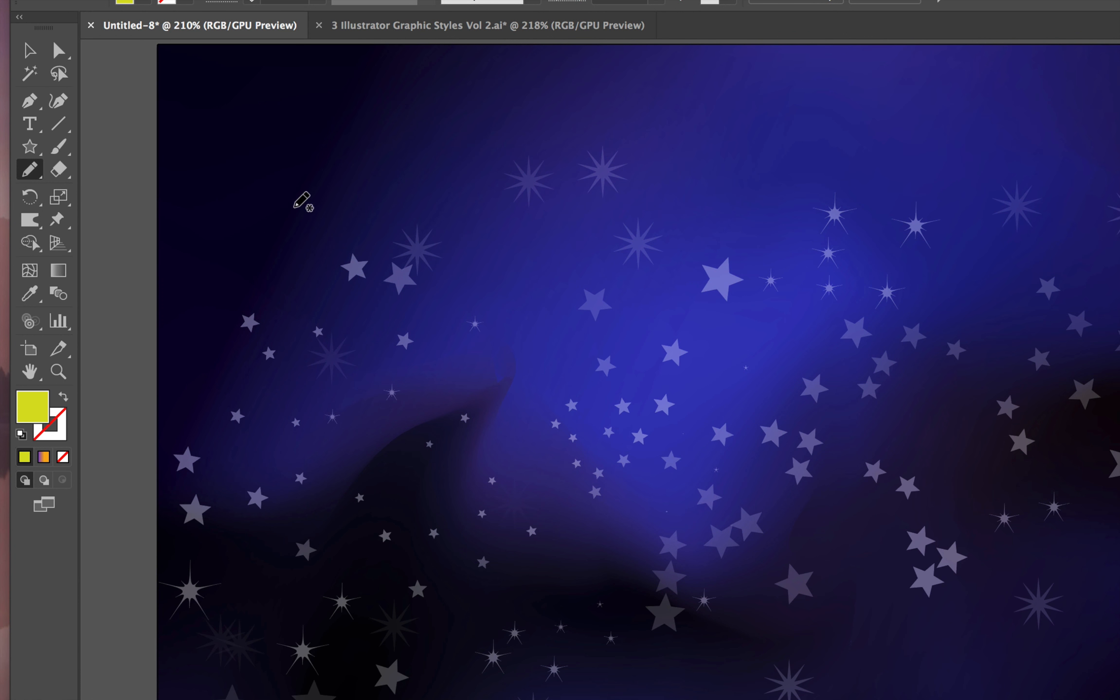
pyautogui.moveTo(314, 183)
pyautogui.mouseDown()
pyautogui.moveTo(341, 288)
pyautogui.moveTo(304, 377)
pyautogui.moveTo(402, 237)
pyautogui.moveTo(366, 165)
pyautogui.mouseUp()
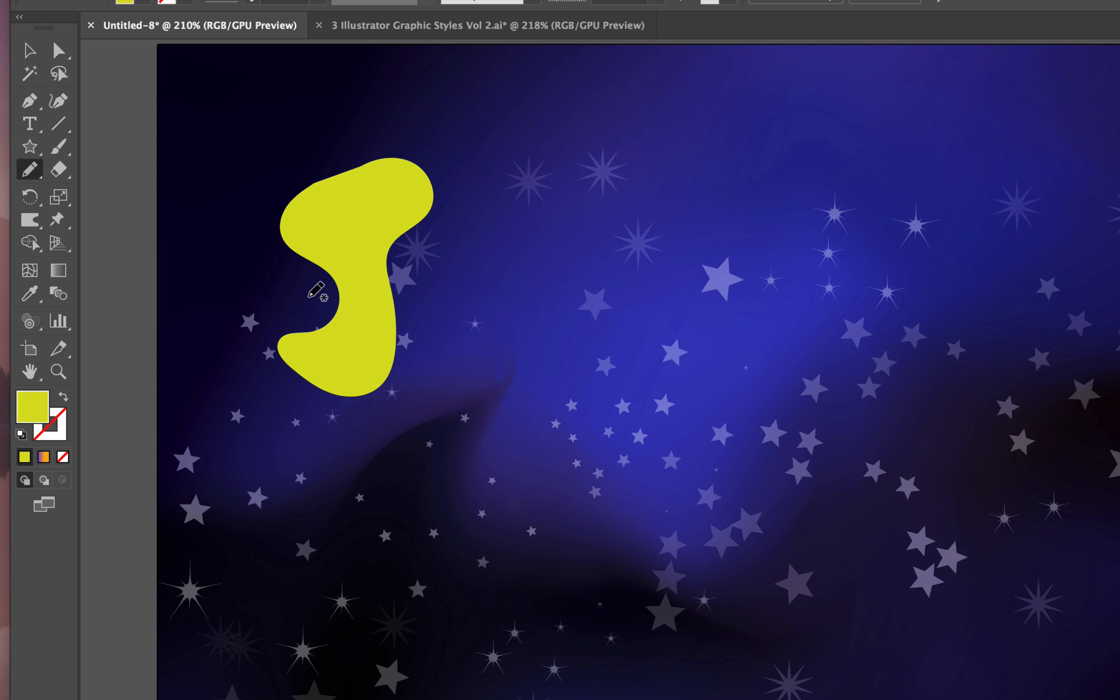
pyautogui.keyDown('super'); pyautogui.click(361, 245); pyautogui.keyUp('super')
pyautogui.press('Delete')
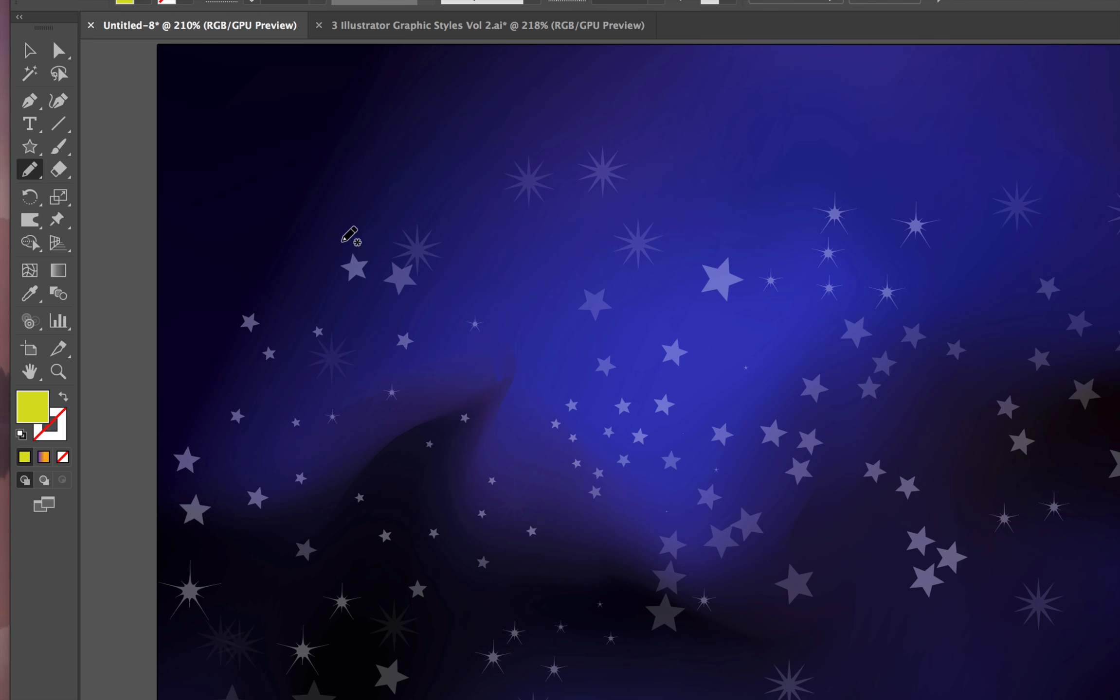
# Check the Pencil tool's fidelity, fill and path-closing options
pyautogui.doubleClick(29, 169)
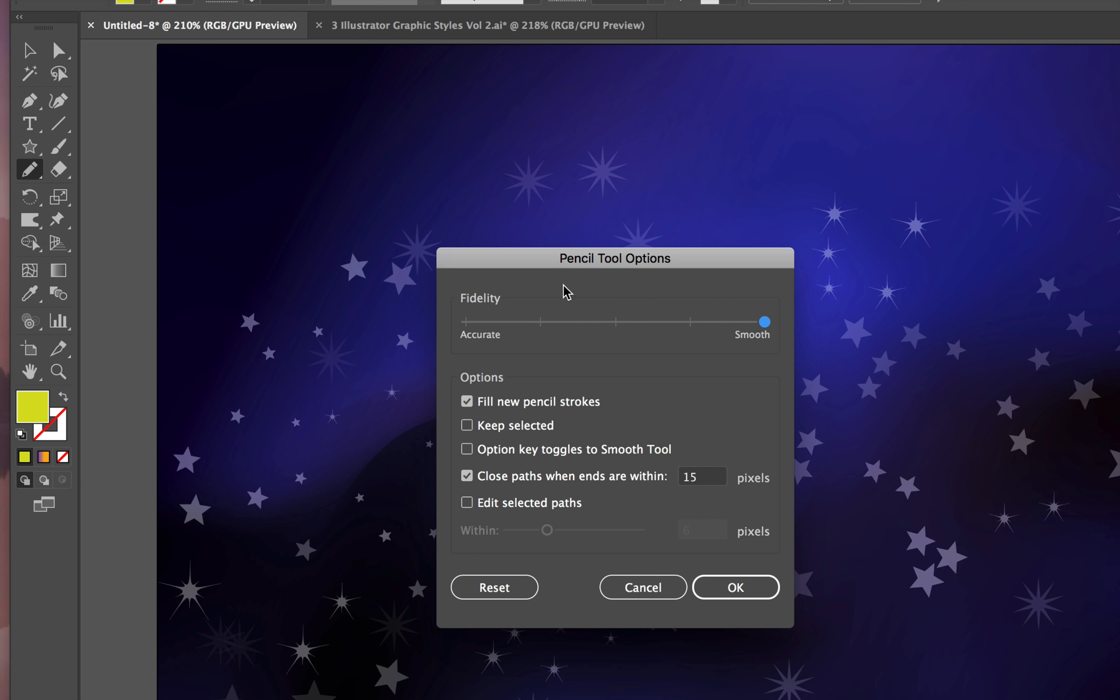
pyautogui.moveTo(573, 253); pyautogui.dragTo(532, 138)
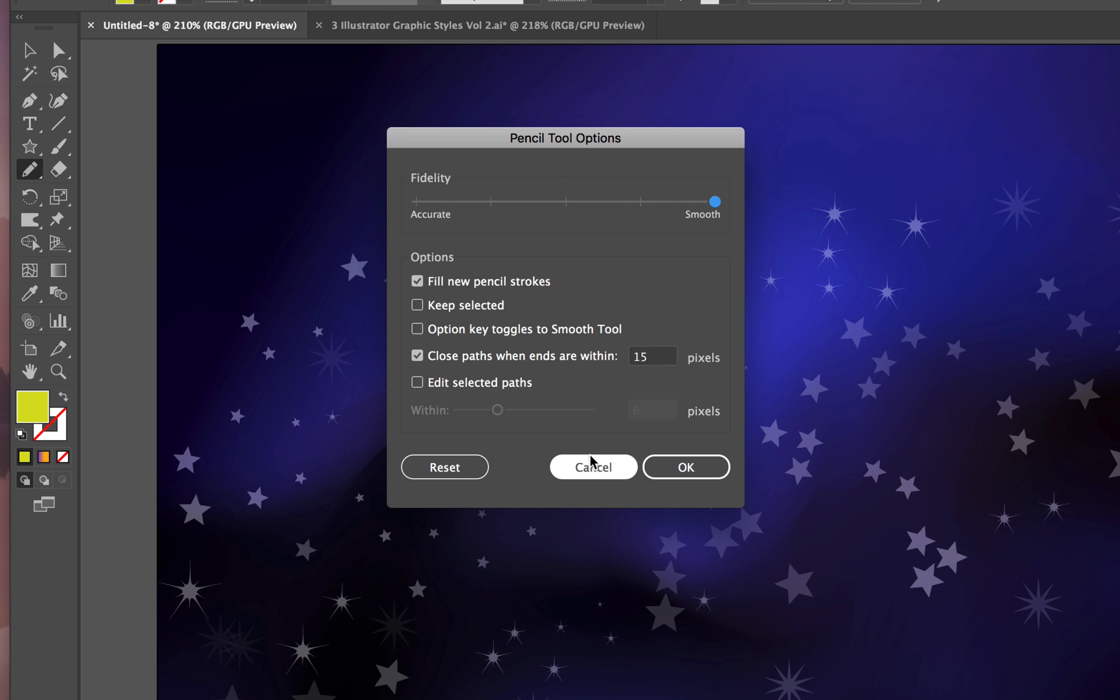
pyautogui.click(676, 468)
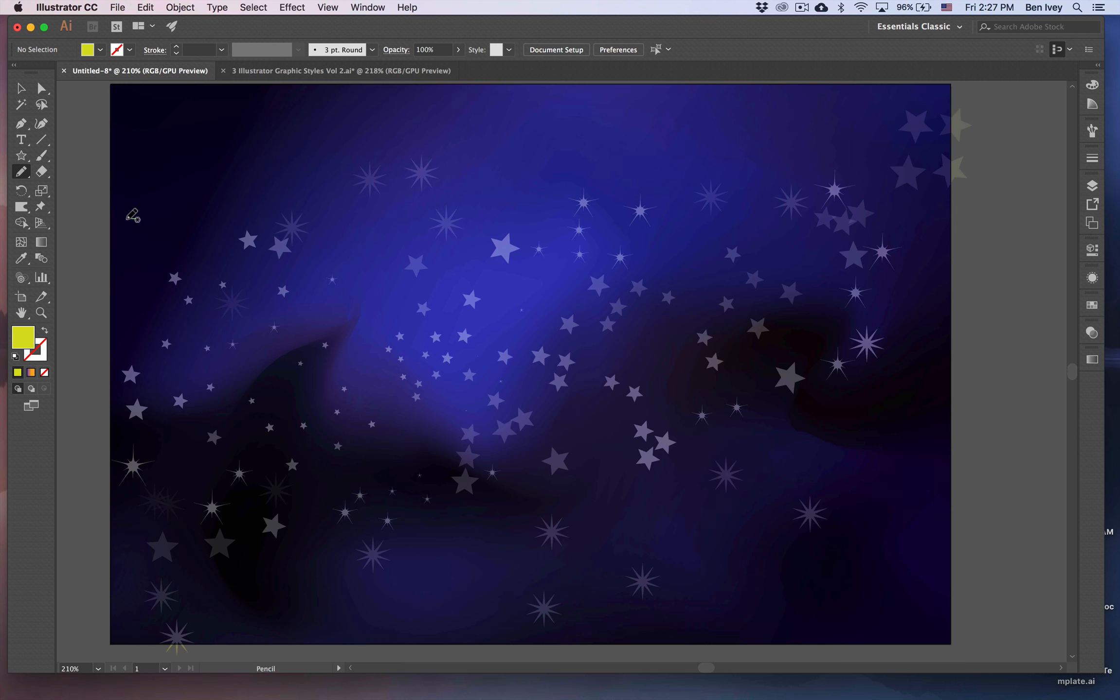
# Draw five large wavy yellow-green blobs freehand with the Pencil tool across the left, centre and upper right-centre of the sky
pyautogui.moveTo(132, 215)
pyautogui.mouseDown()
pyautogui.moveTo(127, 281)
pyautogui.moveTo(234, 227)
pyautogui.moveTo(452, 154)
pyautogui.moveTo(141, 223)
pyautogui.mouseUp()
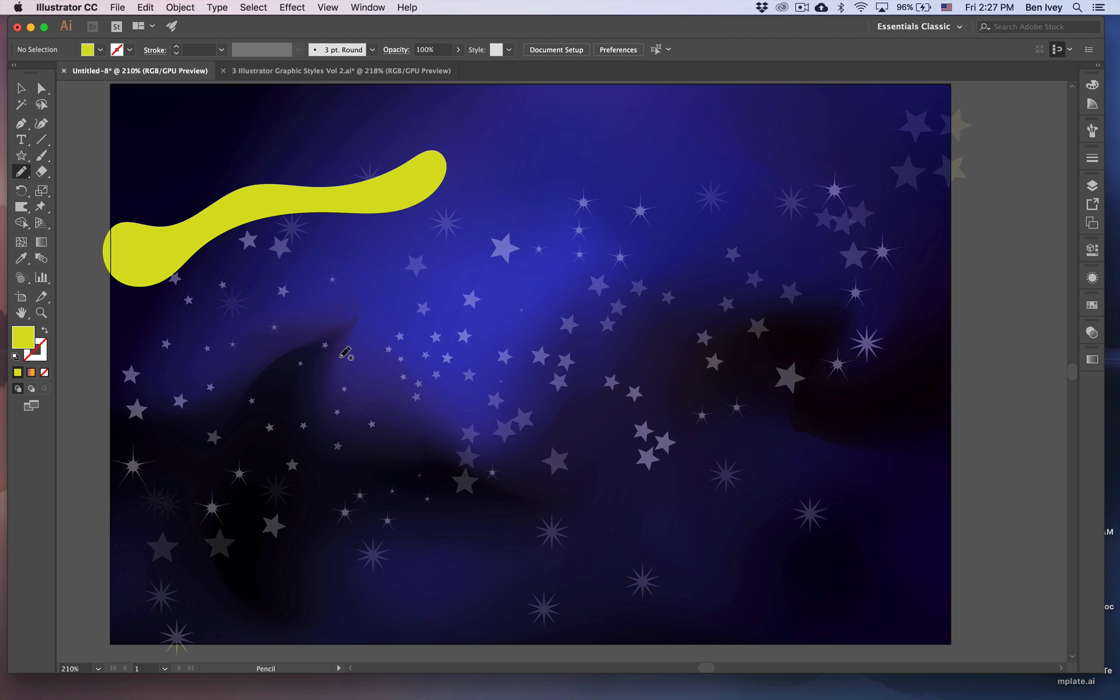
pyautogui.moveTo(215, 373)
pyautogui.mouseDown()
pyautogui.moveTo(307, 308)
pyautogui.moveTo(448, 294)
pyautogui.moveTo(508, 201)
pyautogui.moveTo(580, 140)
pyautogui.moveTo(645, 136)
pyautogui.moveTo(655, 152)
pyautogui.moveTo(547, 220)
pyautogui.moveTo(445, 324)
pyautogui.moveTo(285, 346)
pyautogui.moveTo(225, 383)
pyautogui.mouseUp()
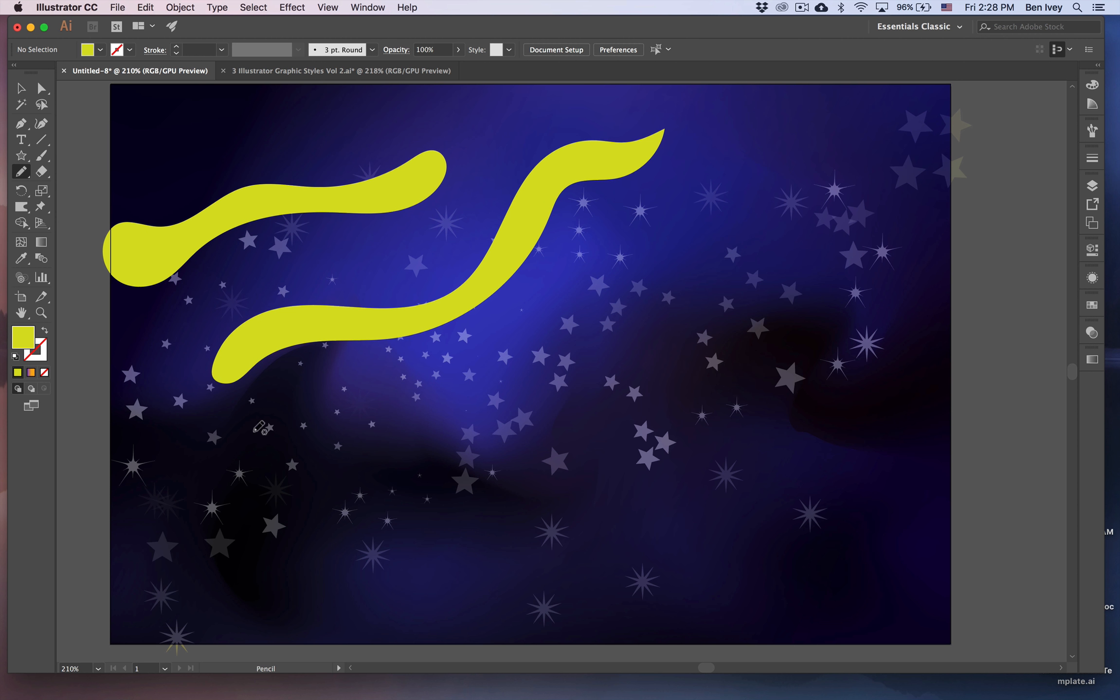
pyautogui.moveTo(95, 462)
pyautogui.mouseDown()
pyautogui.moveTo(140, 447)
pyautogui.moveTo(241, 437)
pyautogui.moveTo(311, 405)
pyautogui.moveTo(301, 457)
pyautogui.moveTo(103, 533)
pyautogui.moveTo(96, 508)
pyautogui.moveTo(108, 461)
pyautogui.mouseUp()
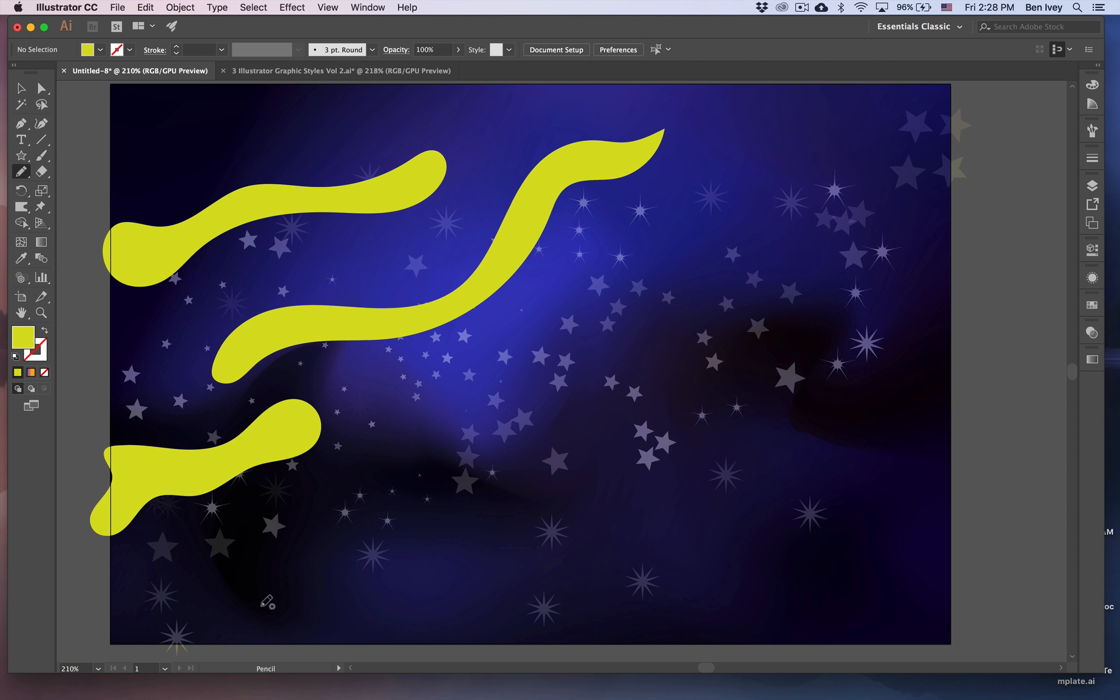
pyautogui.moveTo(262, 607)
pyautogui.mouseDown()
pyautogui.moveTo(282, 555)
pyautogui.moveTo(358, 463)
pyautogui.moveTo(343, 407)
pyautogui.moveTo(402, 425)
pyautogui.moveTo(417, 486)
pyautogui.moveTo(511, 476)
pyautogui.moveTo(547, 450)
pyautogui.moveTo(498, 527)
pyautogui.moveTo(382, 552)
pyautogui.moveTo(321, 600)
pyautogui.moveTo(272, 591)
pyautogui.mouseUp()
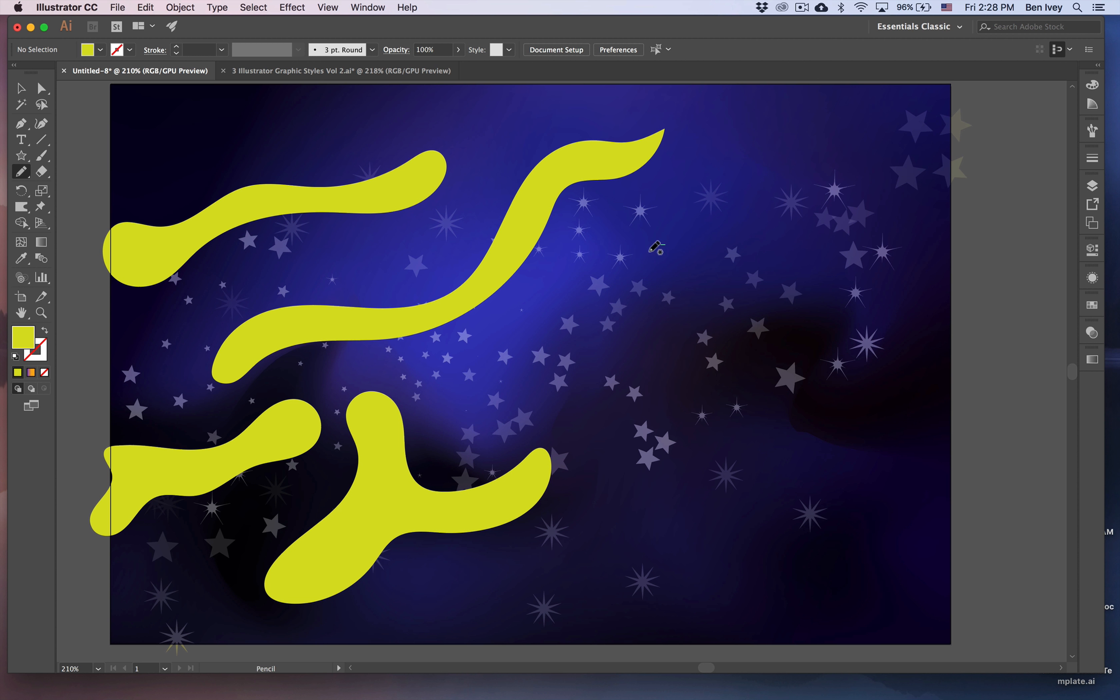
pyautogui.moveTo(655, 248)
pyautogui.mouseDown()
pyautogui.moveTo(650, 337)
pyautogui.moveTo(699, 291)
pyautogui.moveTo(834, 89)
pyautogui.moveTo(755, 115)
pyautogui.moveTo(665, 245)
pyautogui.mouseUp()
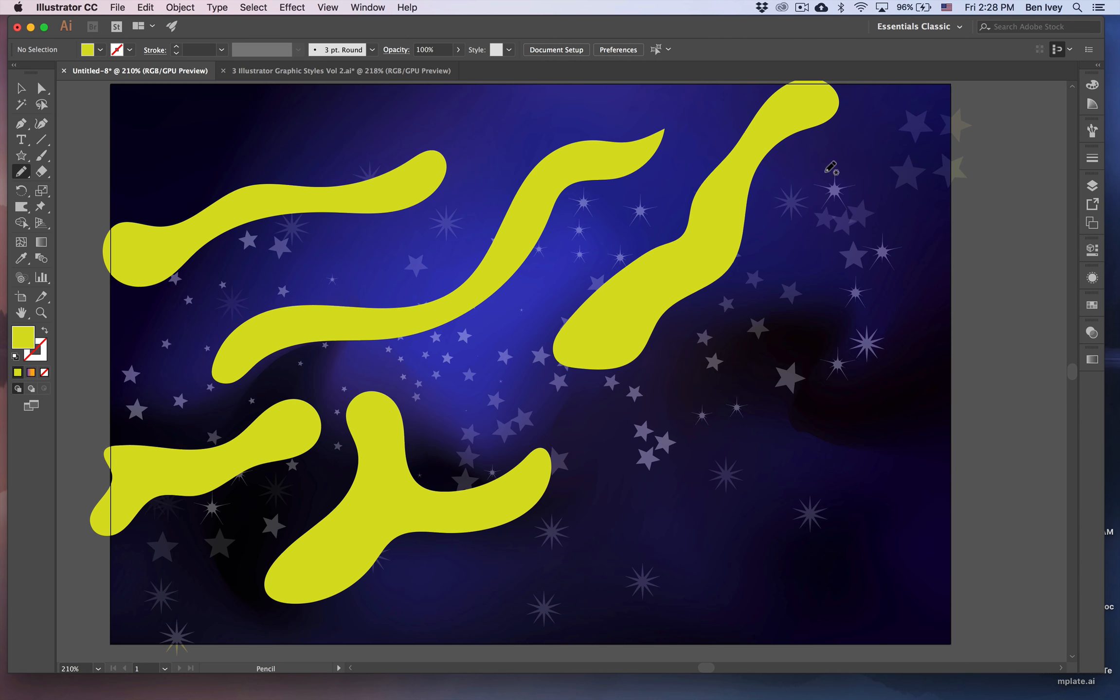
# Fill the gaps at the top, right, centre and bottom of the sky with six more freehand yellow-green Pencil blobs
pyautogui.moveTo(533, 98)
pyautogui.mouseDown()
pyautogui.moveTo(523, 141)
pyautogui.moveTo(528, 118)
pyautogui.moveTo(565, 101)
pyautogui.mouseUp()
pyautogui.moveTo(875, 193)
pyautogui.mouseDown()
pyautogui.moveTo(763, 346)
pyautogui.moveTo(684, 404)
pyautogui.moveTo(810, 331)
pyautogui.moveTo(949, 170)
pyautogui.mouseUp()
pyautogui.moveTo(635, 405)
pyautogui.mouseDown()
pyautogui.moveTo(605, 427)
pyautogui.moveTo(606, 501)
pyautogui.moveTo(653, 518)
pyautogui.moveTo(664, 455)
pyautogui.moveTo(752, 436)
pyautogui.moveTo(808, 404)
pyautogui.moveTo(727, 433)
pyautogui.moveTo(670, 437)
pyautogui.moveTo(643, 414)
pyautogui.moveTo(648, 439)
pyautogui.mouseUp()
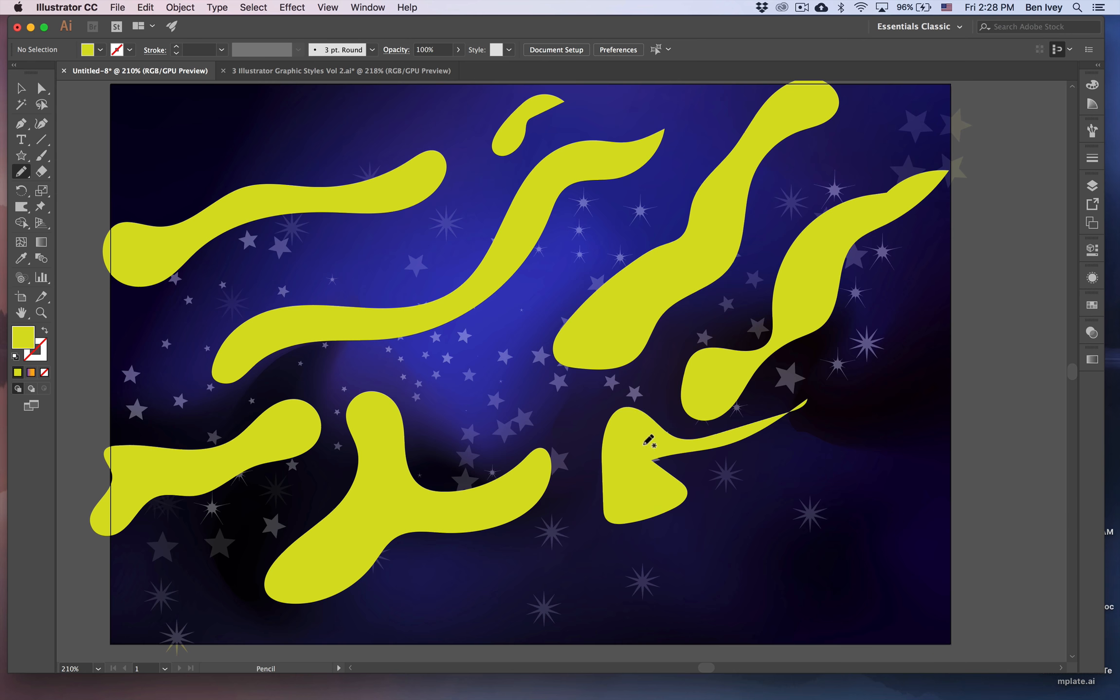
pyautogui.moveTo(538, 547)
pyautogui.mouseDown()
pyautogui.moveTo(444, 593)
pyautogui.moveTo(485, 632)
pyautogui.moveTo(560, 581)
pyautogui.moveTo(542, 550)
pyautogui.mouseUp()
pyautogui.moveTo(625, 625)
pyautogui.mouseDown()
pyautogui.moveTo(719, 549)
pyautogui.moveTo(832, 492)
pyautogui.moveTo(838, 454)
pyautogui.moveTo(888, 398)
pyautogui.moveTo(972, 400)
pyautogui.moveTo(832, 552)
pyautogui.moveTo(678, 625)
pyautogui.moveTo(621, 626)
pyautogui.mouseUp()
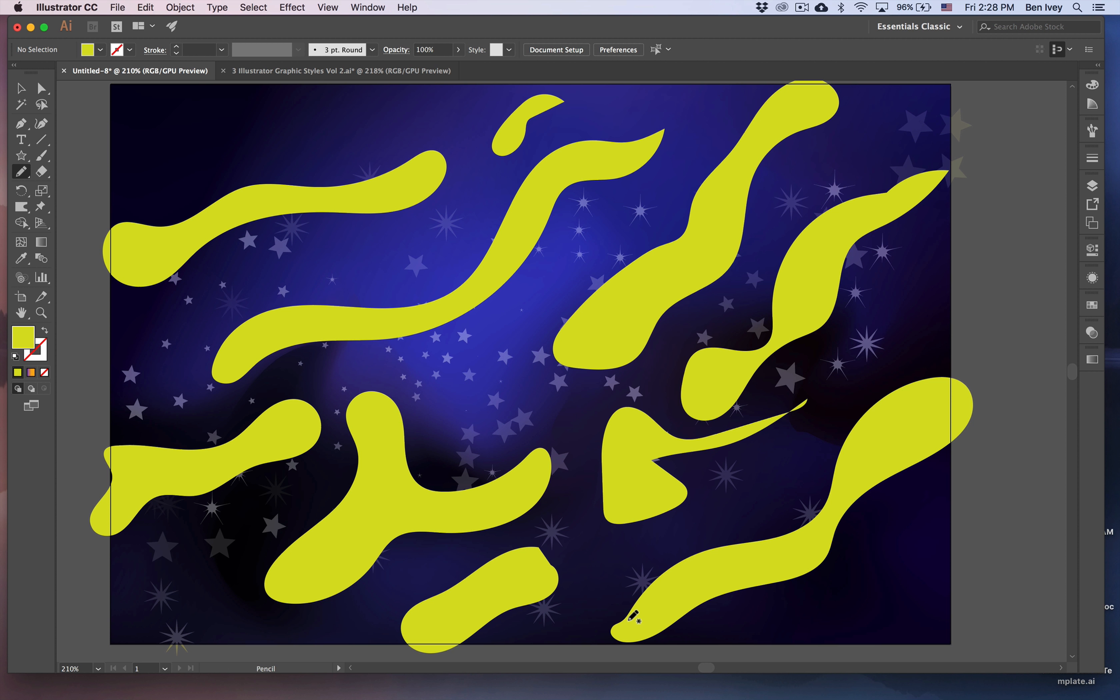
pyautogui.moveTo(469, 369)
pyautogui.mouseDown()
pyautogui.moveTo(455, 414)
pyautogui.moveTo(533, 385)
pyautogui.moveTo(460, 359)
pyautogui.moveTo(468, 369)
pyautogui.mouseUp()
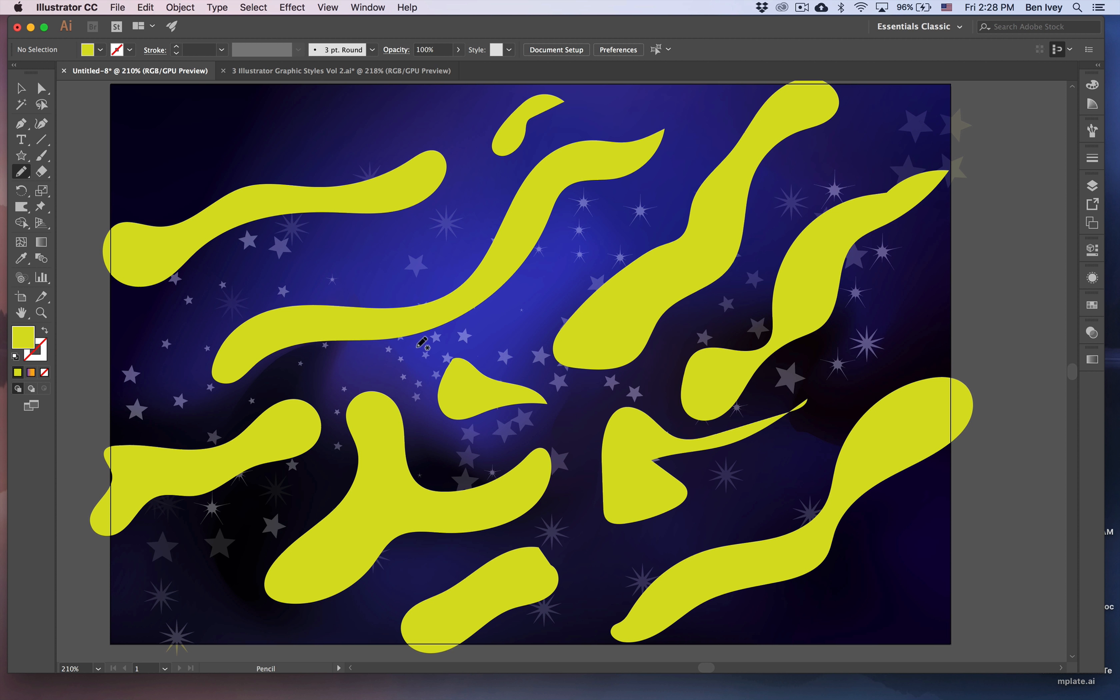
# Select all the yellow-green blobs and bend the ones on the left half of the sky with the Warp tool
pyautogui.scroll(-5, 421, 343)
pyautogui.scroll(4, 340, 327)
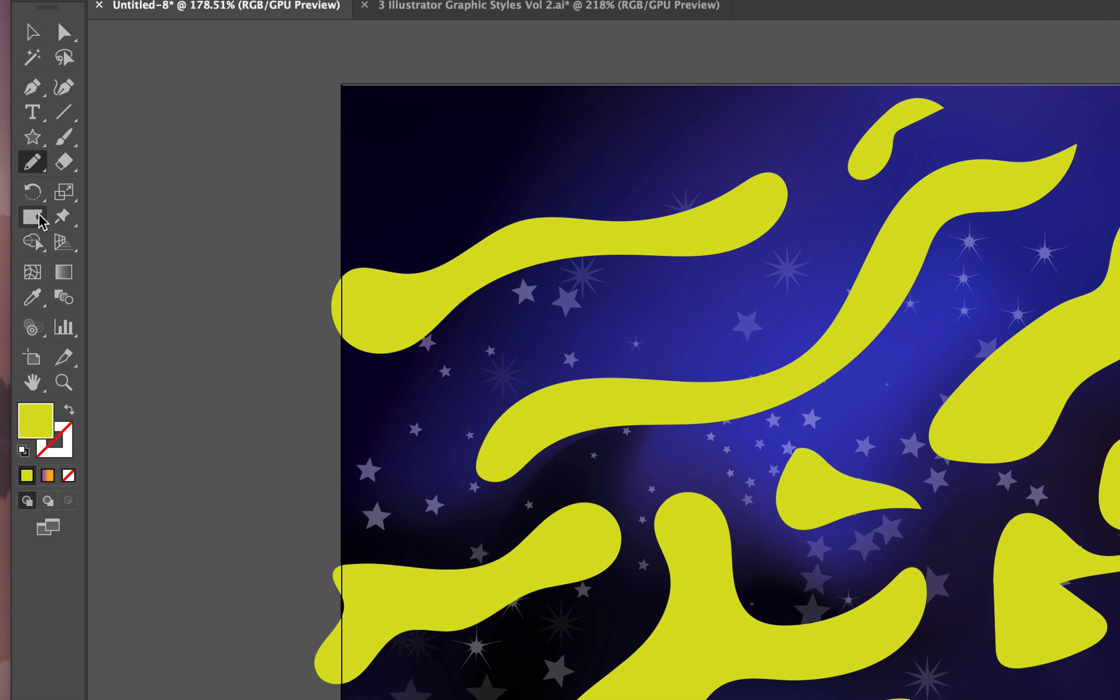
pyautogui.moveTo(39, 221); pyautogui.dragTo(95, 243)
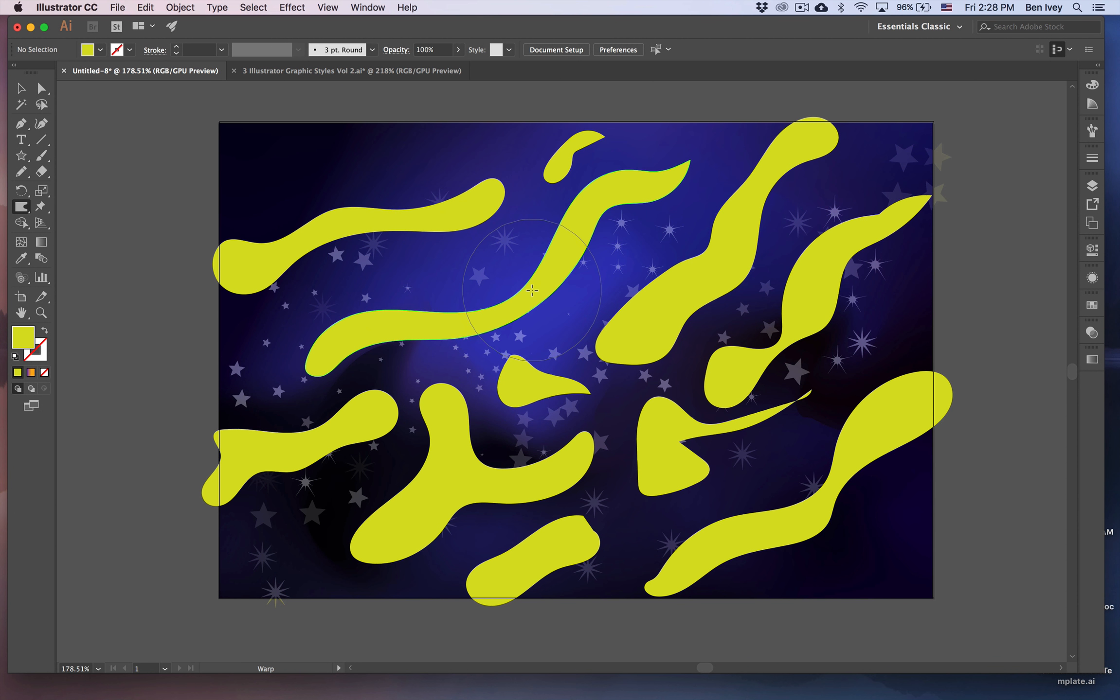
pyautogui.press('super+a')
pyautogui.moveTo(532, 290); pyautogui.dragTo(488, 280)
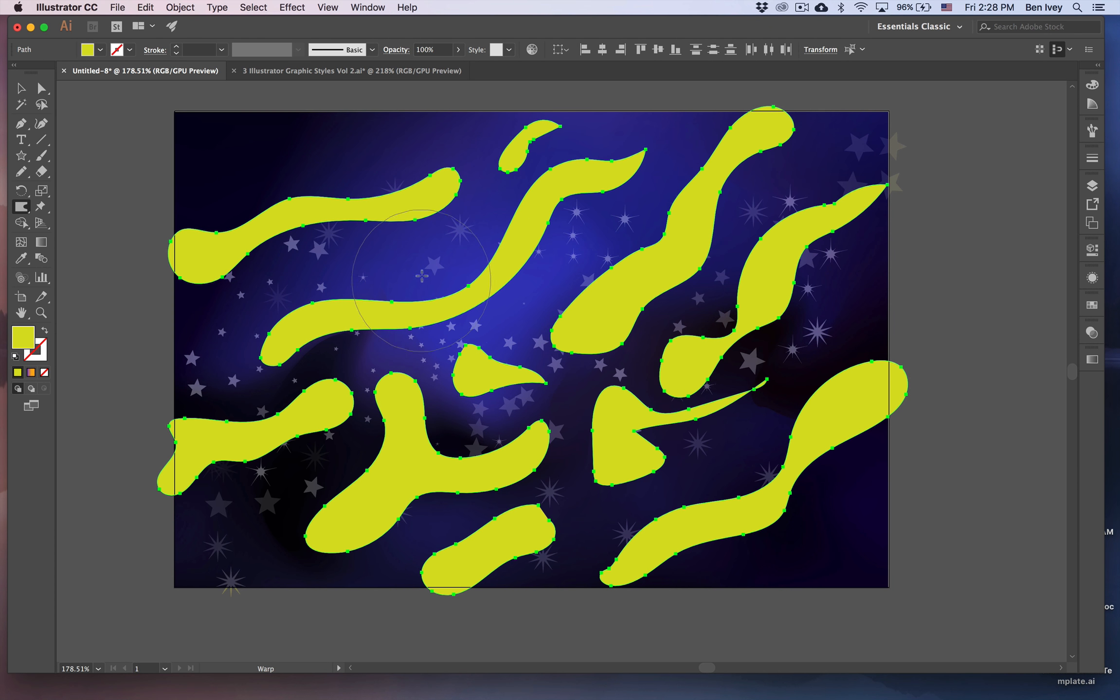
pyautogui.moveTo(411, 218)
pyautogui.mouseDown()
pyautogui.moveTo(435, 232)
pyautogui.moveTo(585, 255)
pyautogui.mouseUp()
pyautogui.moveTo(332, 391); pyautogui.dragTo(197, 319)
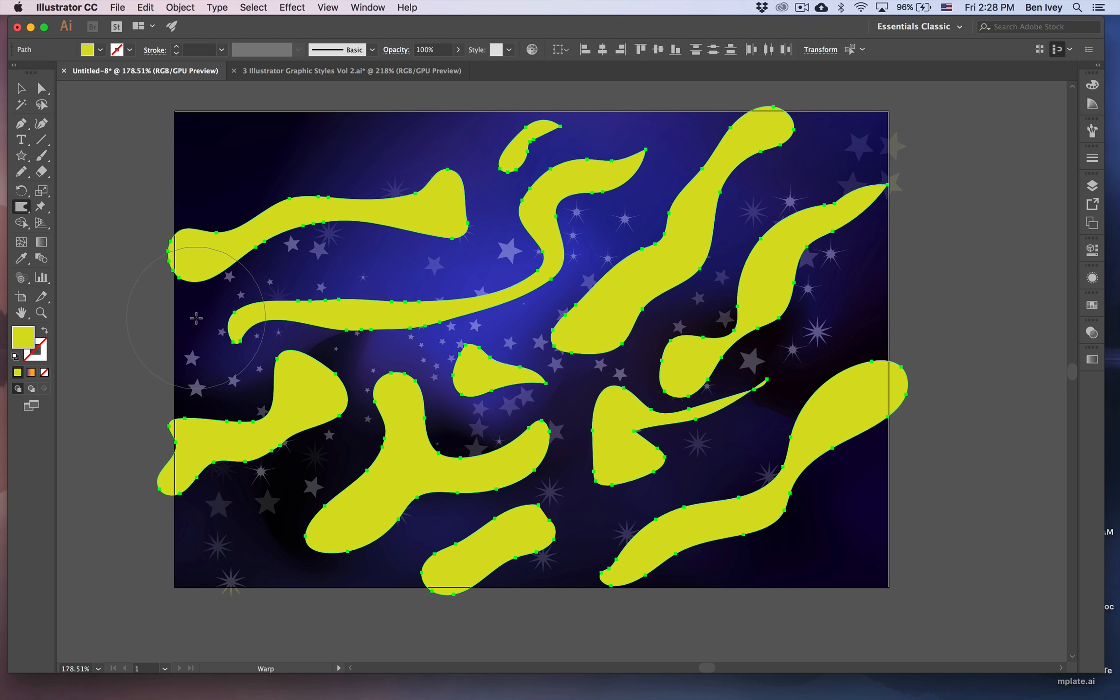
pyautogui.moveTo(372, 520); pyautogui.dragTo(453, 354)
pyautogui.moveTo(408, 506)
pyautogui.mouseDown()
pyautogui.moveTo(275, 475)
pyautogui.moveTo(195, 484)
pyautogui.mouseUp()
pyautogui.moveTo(208, 396); pyautogui.dragTo(351, 457)
# Warp the blobs at the top, right side, centre and lower right into more irregular curves
pyautogui.moveTo(771, 406)
pyautogui.mouseDown()
pyautogui.moveTo(752, 295)
pyautogui.moveTo(822, 179)
pyautogui.mouseUp()
pyautogui.moveTo(612, 143)
pyautogui.mouseDown()
pyautogui.moveTo(669, 165)
pyautogui.moveTo(793, 73)
pyautogui.mouseUp()
pyautogui.scroll(-3, 728, 392)
pyautogui.moveTo(652, 390)
pyautogui.mouseDown()
pyautogui.moveTo(558, 371)
pyautogui.moveTo(467, 452)
pyautogui.moveTo(516, 394)
pyautogui.moveTo(482, 438)
pyautogui.mouseUp()
pyautogui.scroll(-3, 531, 591)
pyautogui.moveTo(811, 531); pyautogui.dragTo(739, 501)
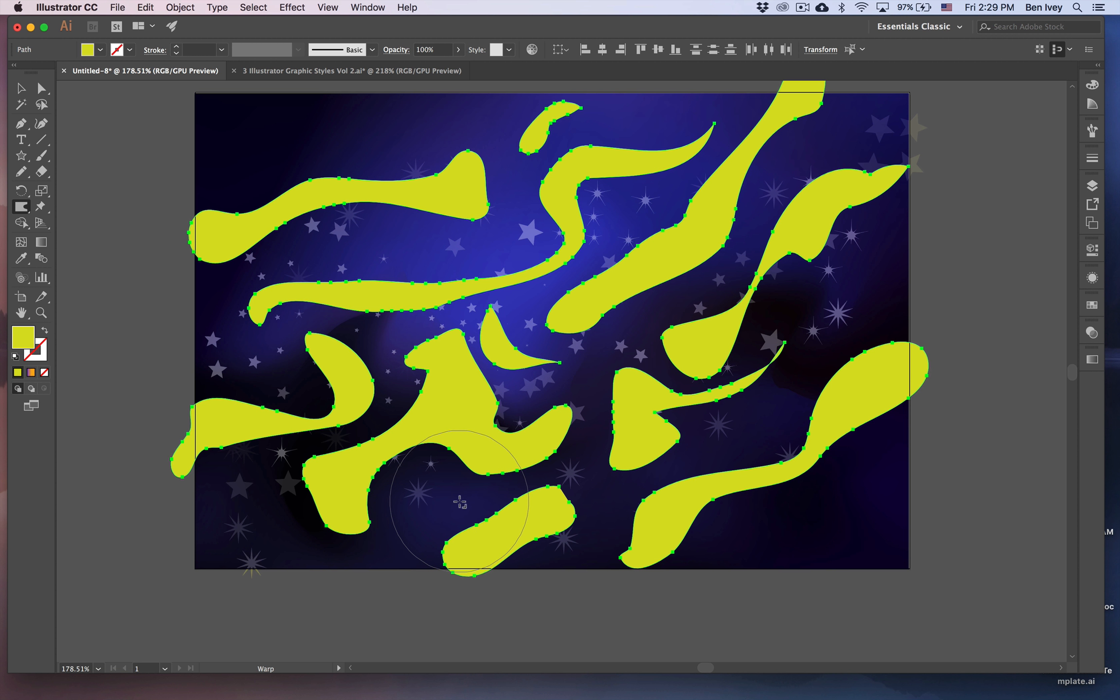
# Enlarge the Warp brush to about 237 by 249 px and push the lower blobs further out of shape
pyautogui.keyDown('alt'); pyautogui.moveTo(460, 503); pyautogui.dragTo(530, 423); pyautogui.keyUp('alt')
pyautogui.moveTo(661, 513)
pyautogui.mouseDown()
pyautogui.moveTo(613, 508)
pyautogui.moveTo(542, 454)
pyautogui.mouseUp()
pyautogui.moveTo(341, 389)
pyautogui.mouseDown()
pyautogui.moveTo(400, 370)
pyautogui.moveTo(486, 414)
pyautogui.mouseUp()
pyautogui.moveTo(365, 489); pyautogui.dragTo(219, 506)
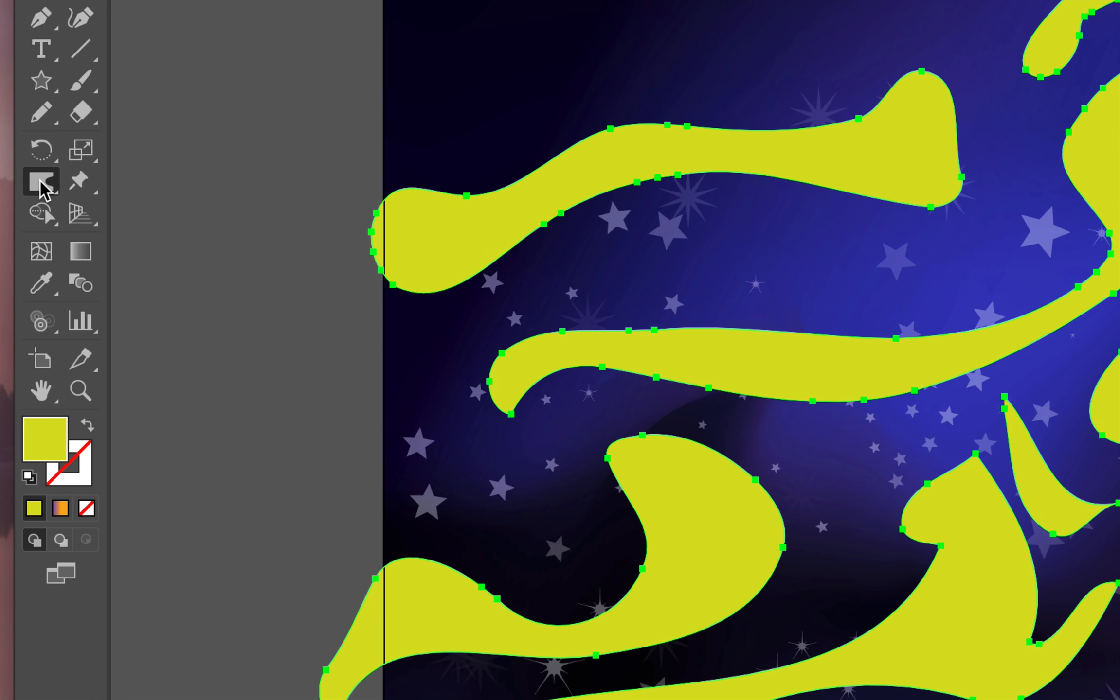
# Switch to the Twirl tool and set its intensity to 30%
pyautogui.click(41, 187)
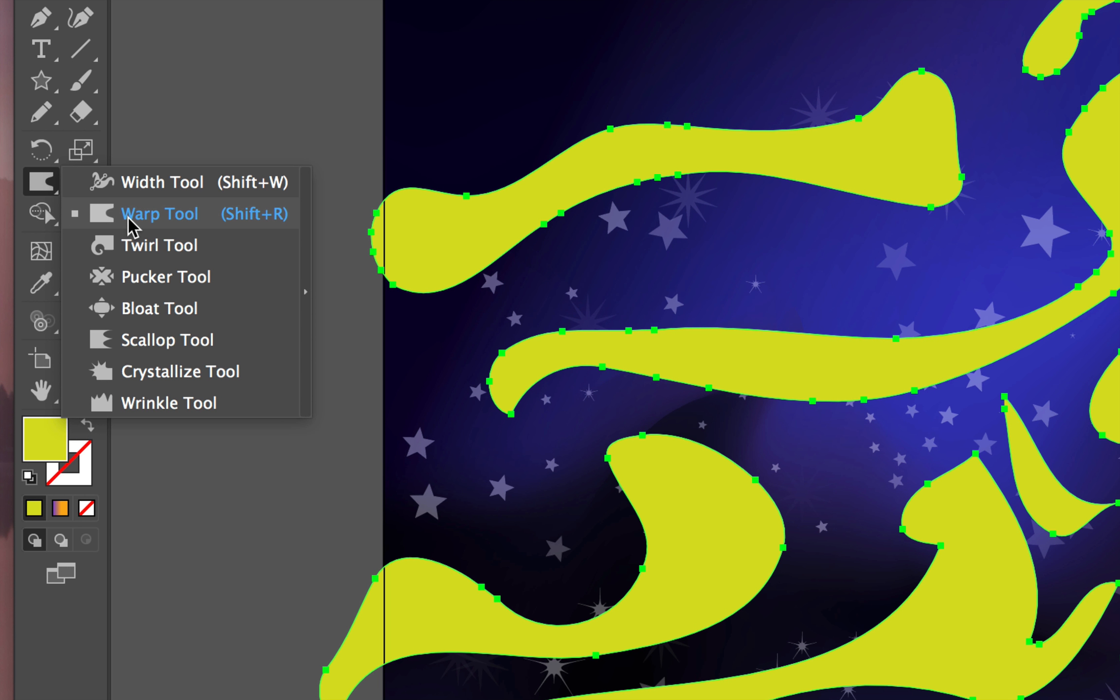
pyautogui.click(163, 248)
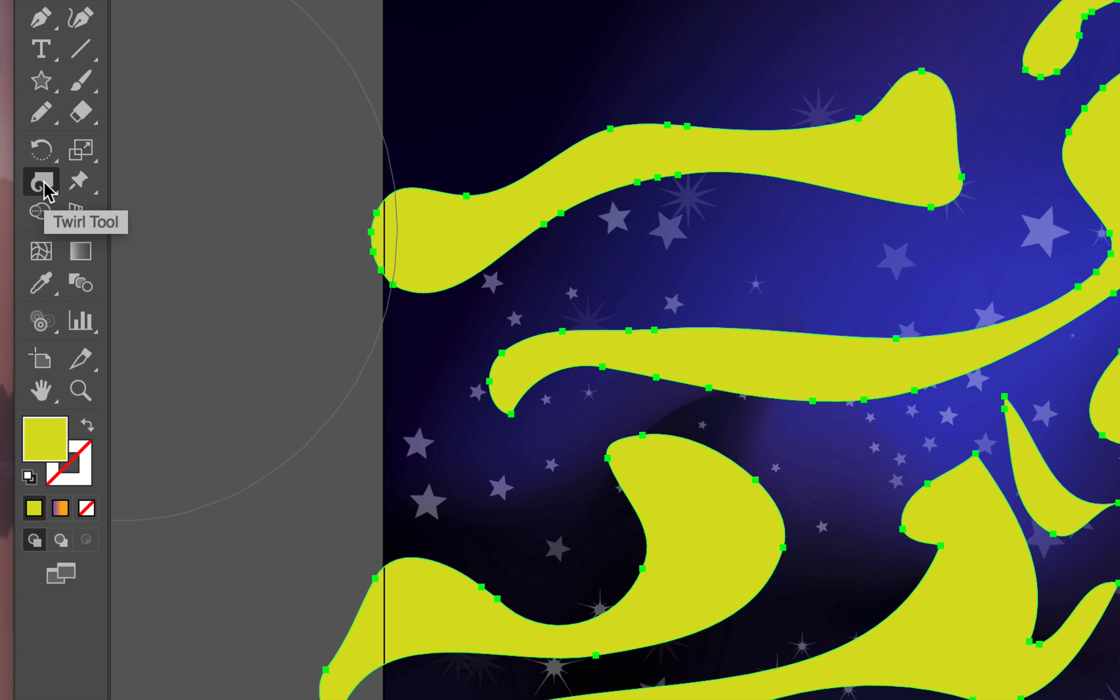
pyautogui.doubleClick(42, 183)
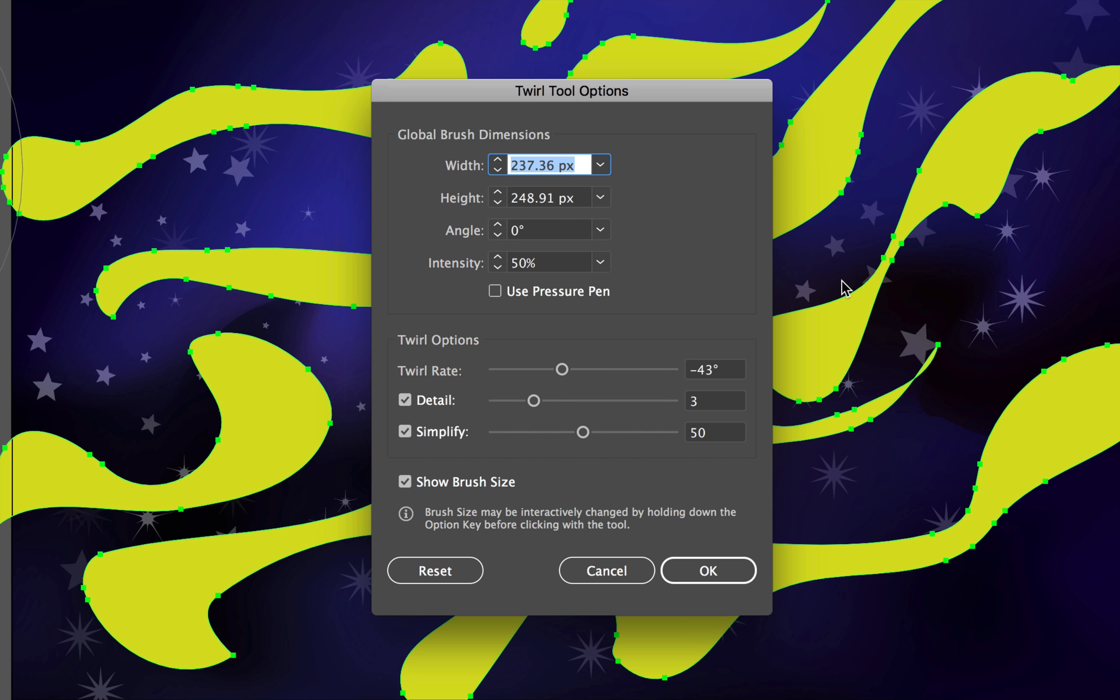
pyautogui.click(600, 262)
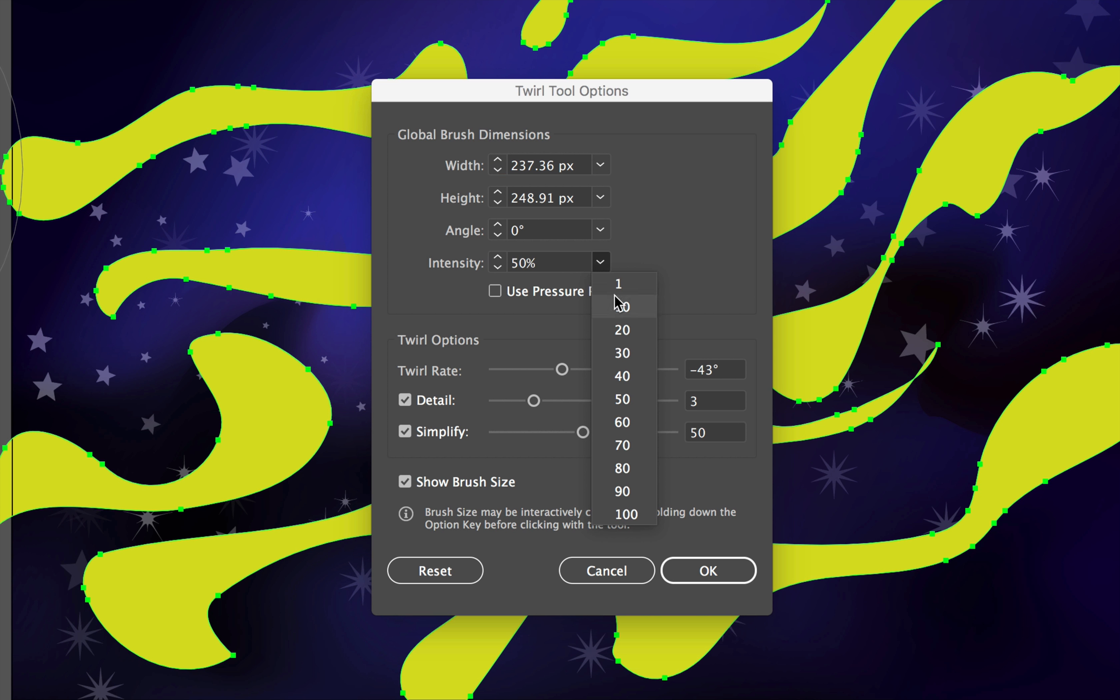
pyautogui.press('Escape')
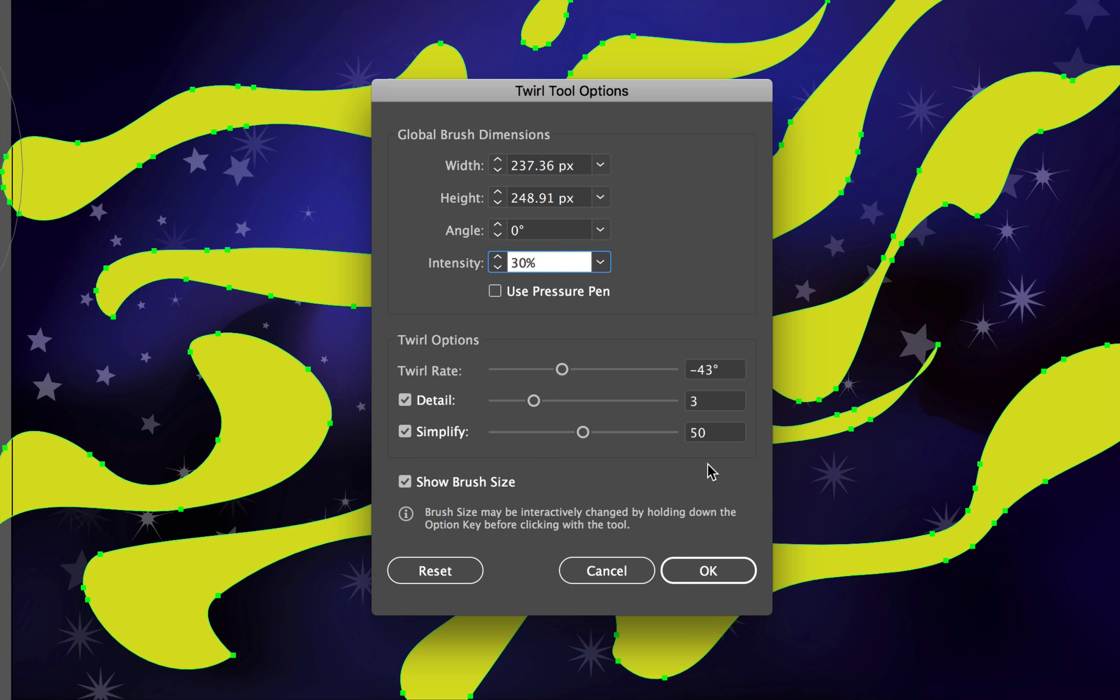
pyautogui.click(708, 571)
# Try a twirl on the blobs left of centre, undo it, and set the twirl rate to 20°
pyautogui.moveTo(457, 290); pyautogui.dragTo(434, 316)
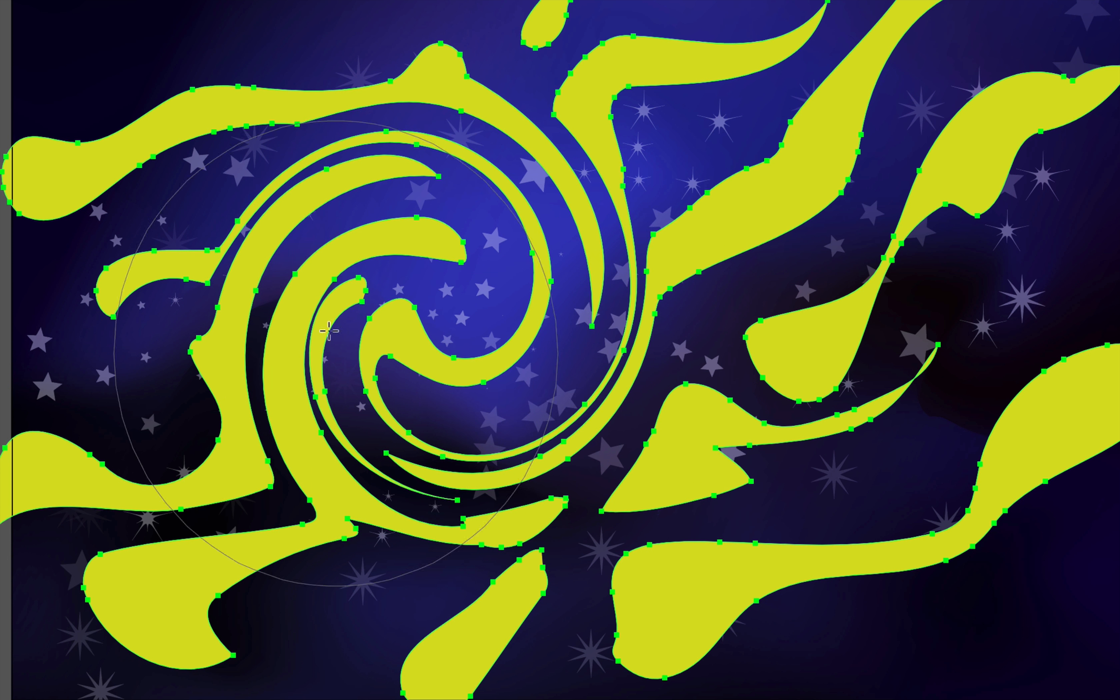
pyautogui.hotkey('ctrl', 'z')
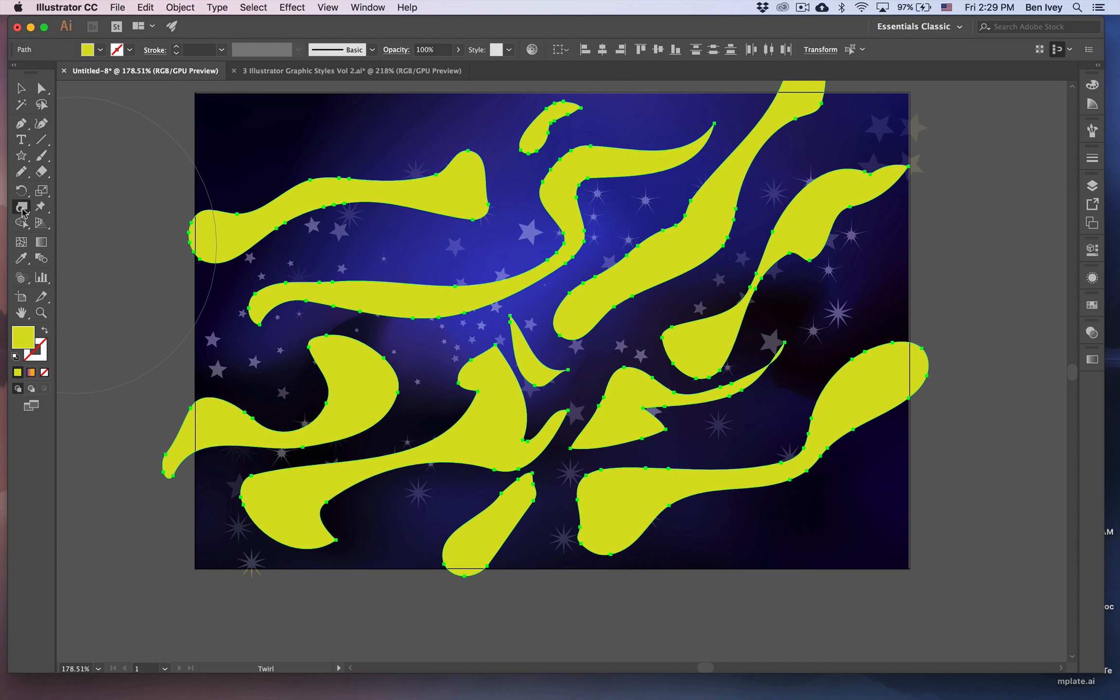
pyautogui.doubleClick(26, 209)
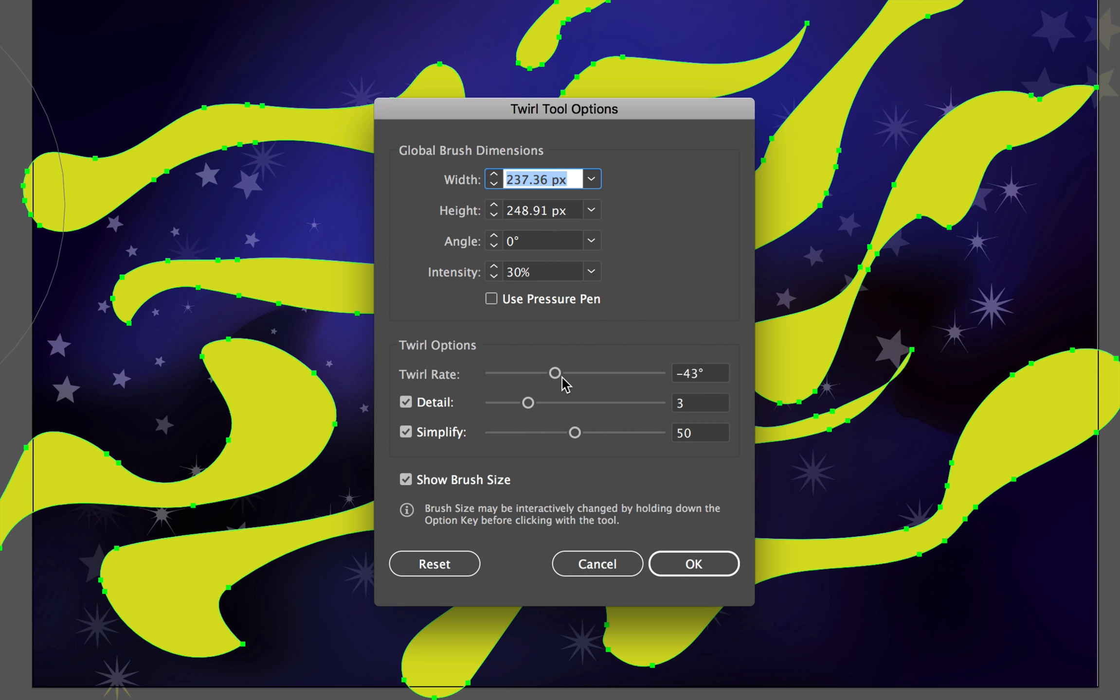
pyautogui.moveTo(558, 380); pyautogui.dragTo(589, 380)
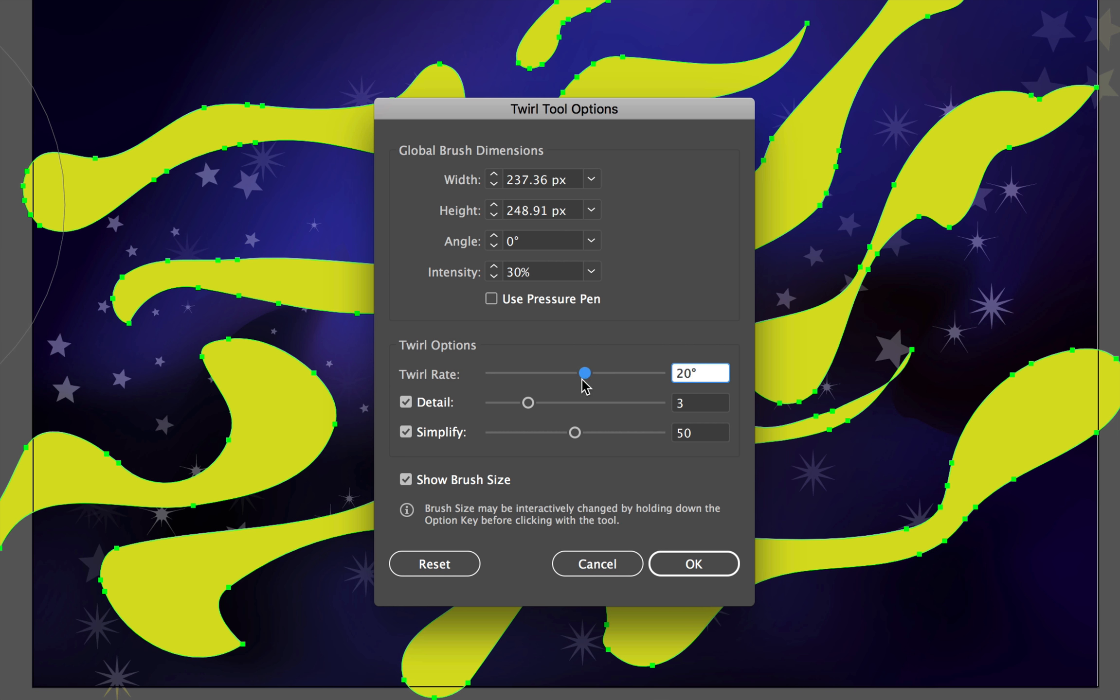
pyautogui.click(673, 568)
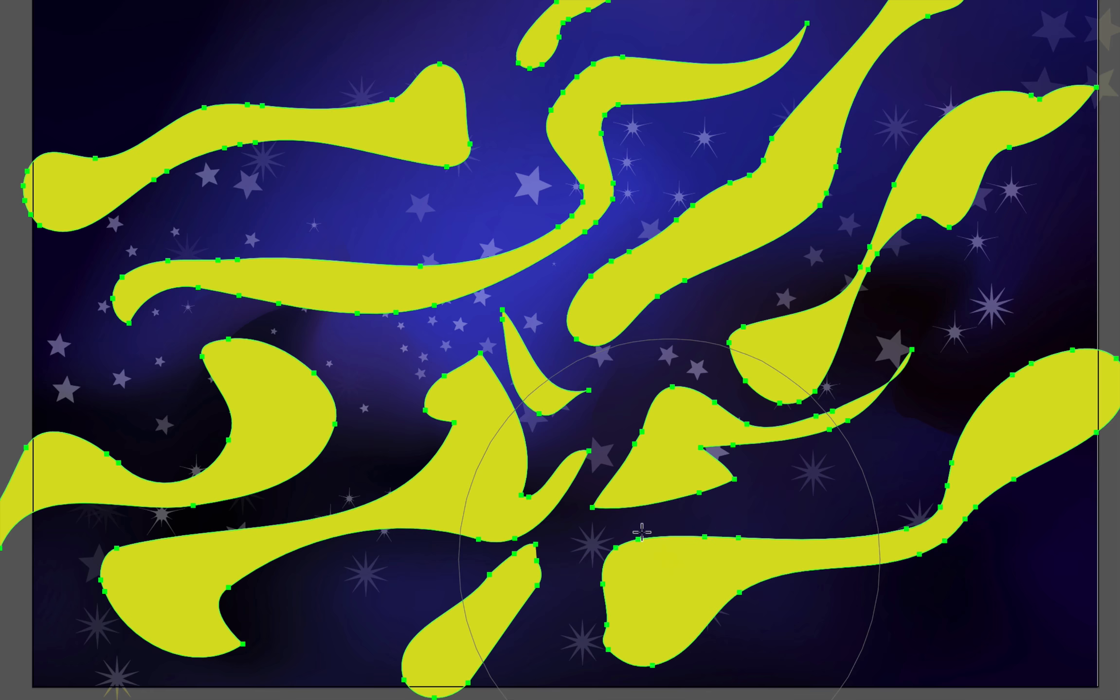
# Twirl the blobs in the upper left and lower left of the sky
pyautogui.click(479, 258)
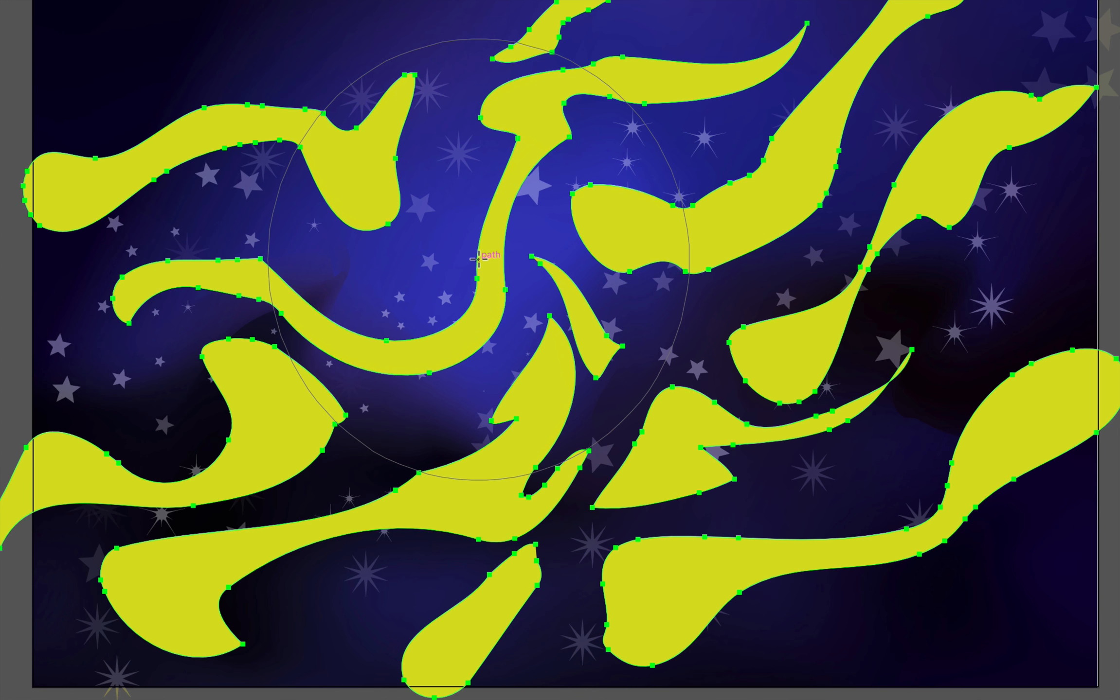
pyautogui.moveTo(479, 258)
pyautogui.mouseDown()
pyautogui.moveTo(250, 144)
pyautogui.moveTo(233, 121)
pyautogui.mouseUp()
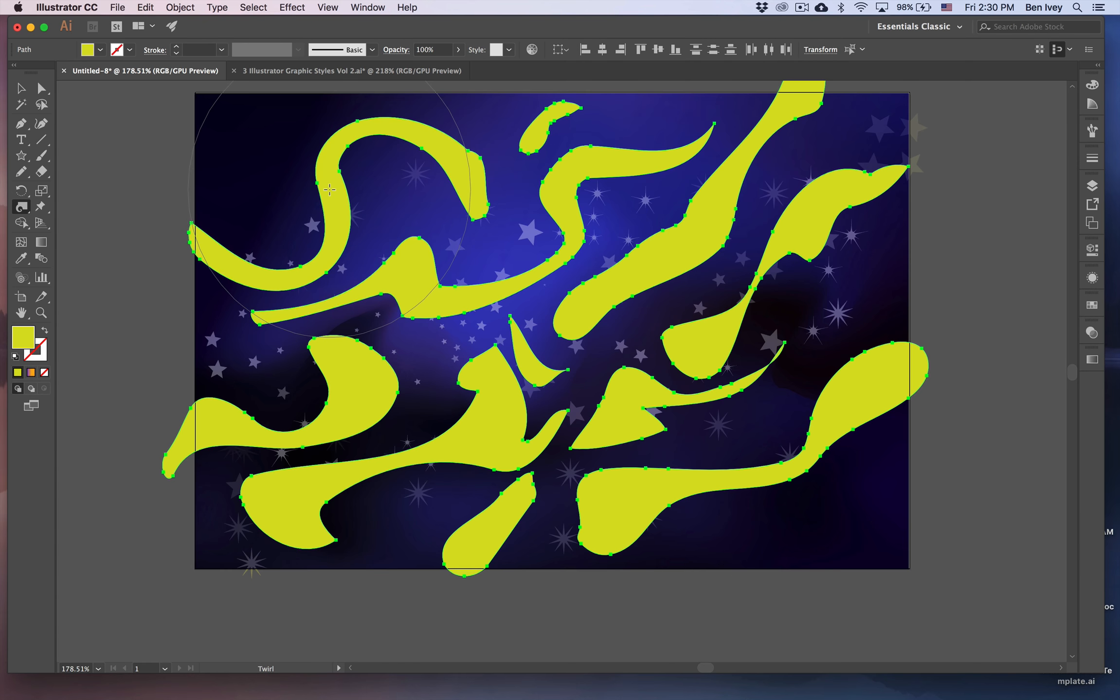
pyautogui.moveTo(329, 189)
pyautogui.mouseDown()
pyautogui.moveTo(348, 428)
pyautogui.moveTo(365, 440)
pyautogui.mouseUp()
# Try twirling the blobs on the right side of the sky twice, undoing each attempt
pyautogui.moveTo(786, 384); pyautogui.dragTo(783, 383)
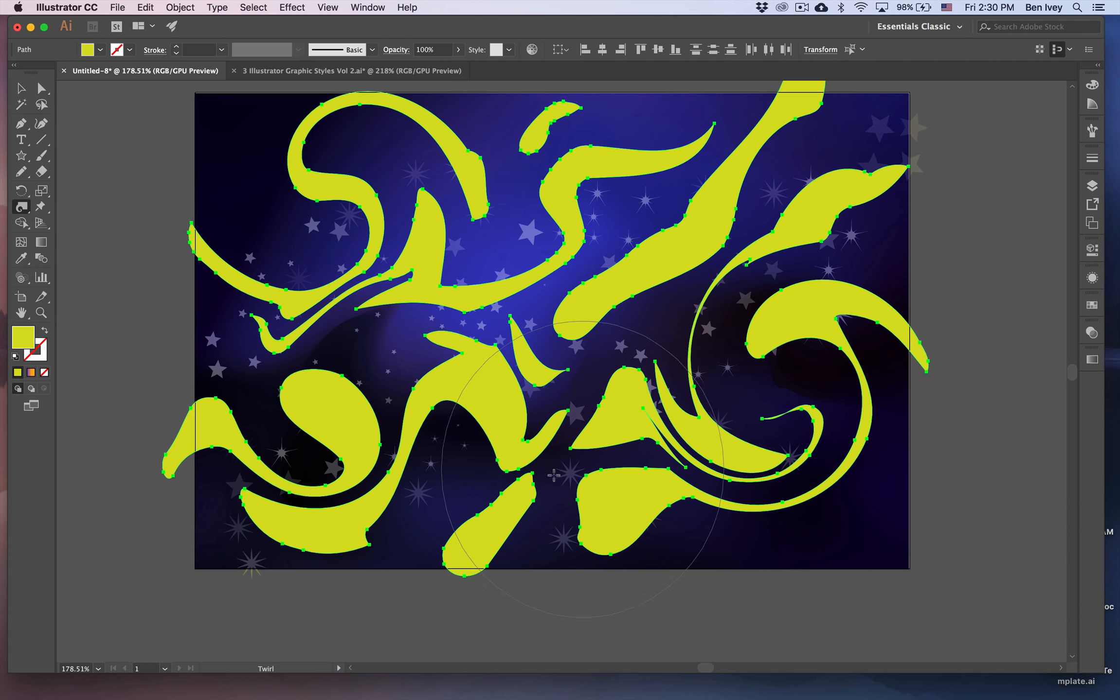
pyautogui.press('super+z')
pyautogui.moveTo(693, 272); pyautogui.dragTo(693, 274)
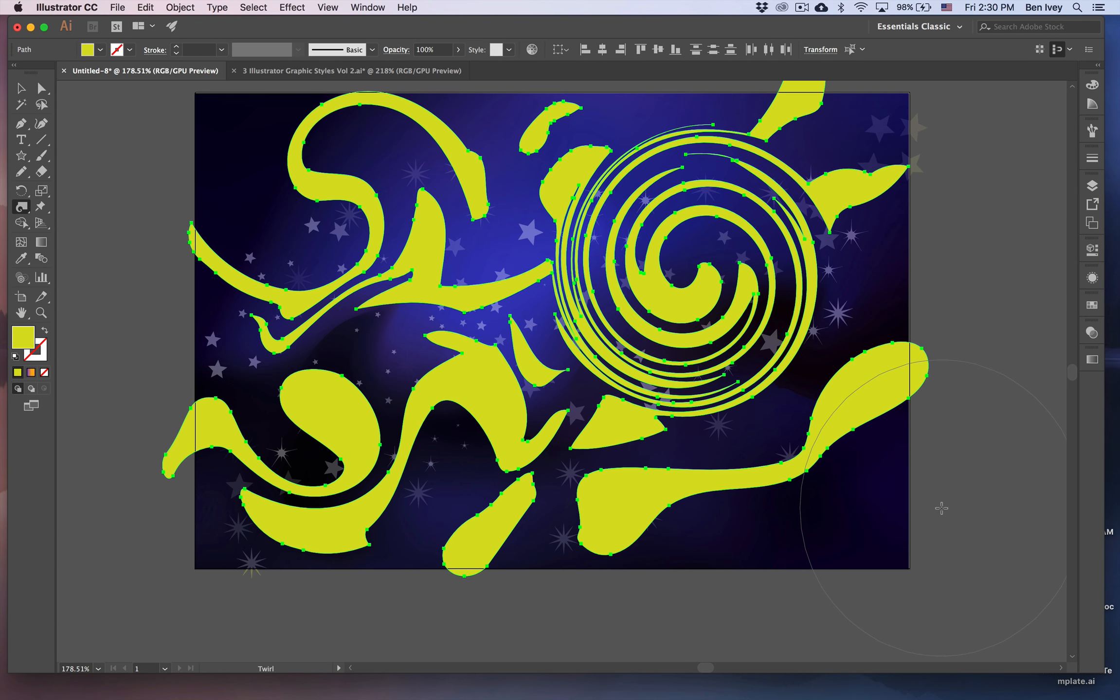
pyautogui.press('super+z')
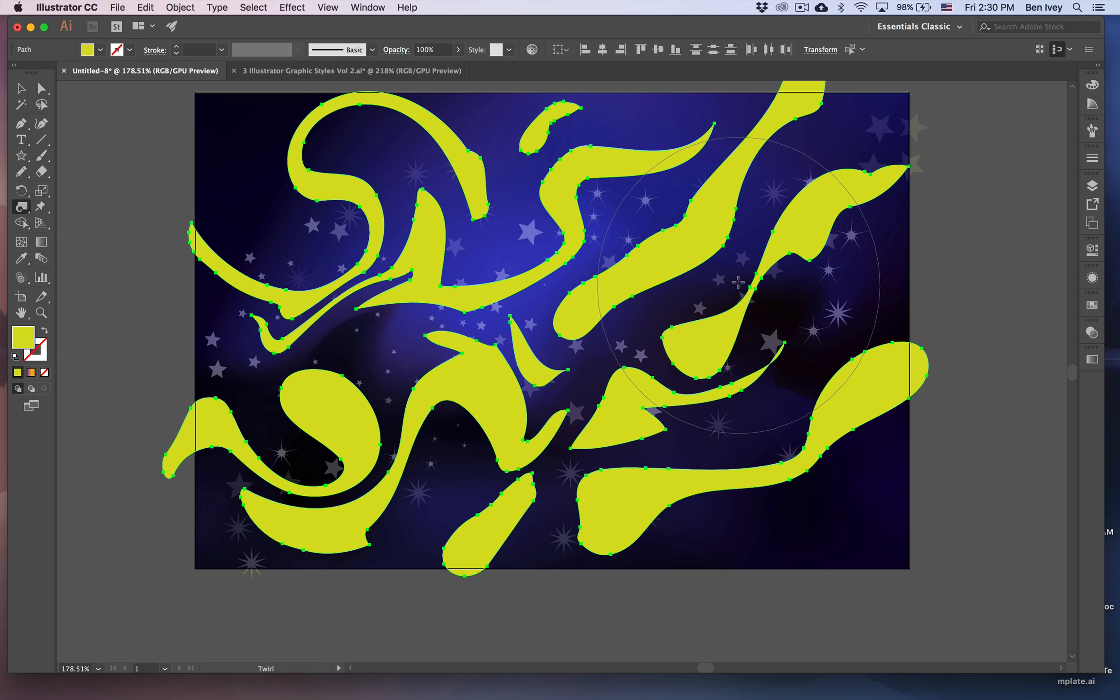
# Twirl the blobs in the upper right and centre right of the sky
pyautogui.moveTo(740, 246); pyautogui.dragTo(743, 248)
pyautogui.moveTo(575, 366); pyautogui.dragTo(576, 369)
# Set the twirl rate to -32° and twirl the blobs at the centre, lower right and lower left in the opposite direction
pyautogui.doubleClick(19, 209)
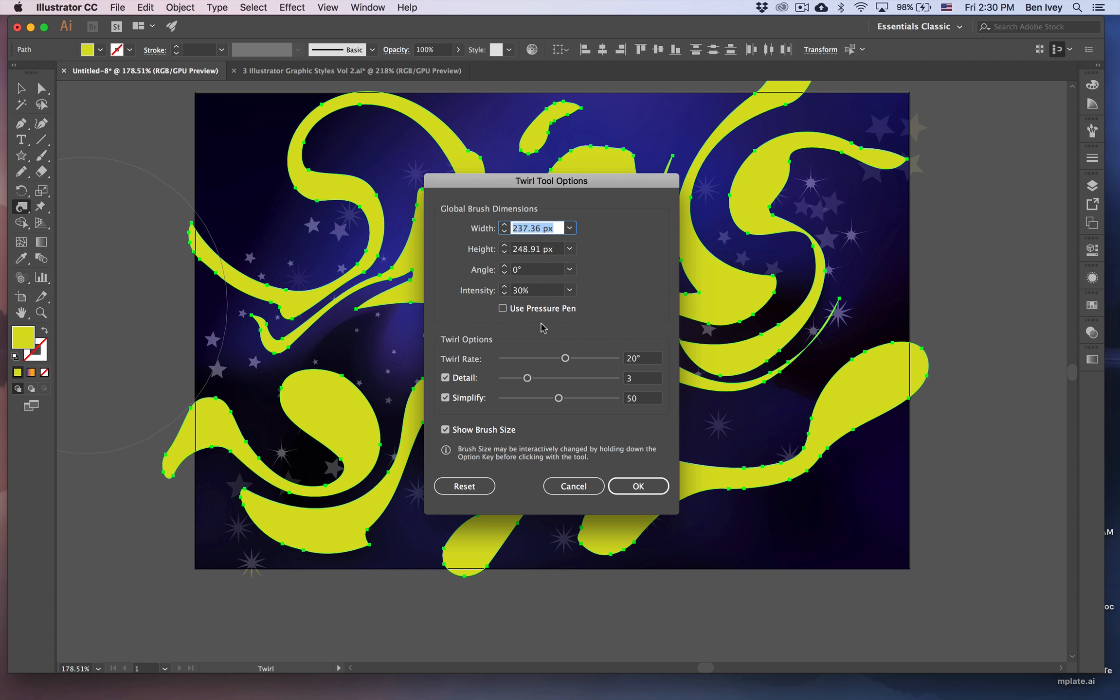
pyautogui.click(556, 359)
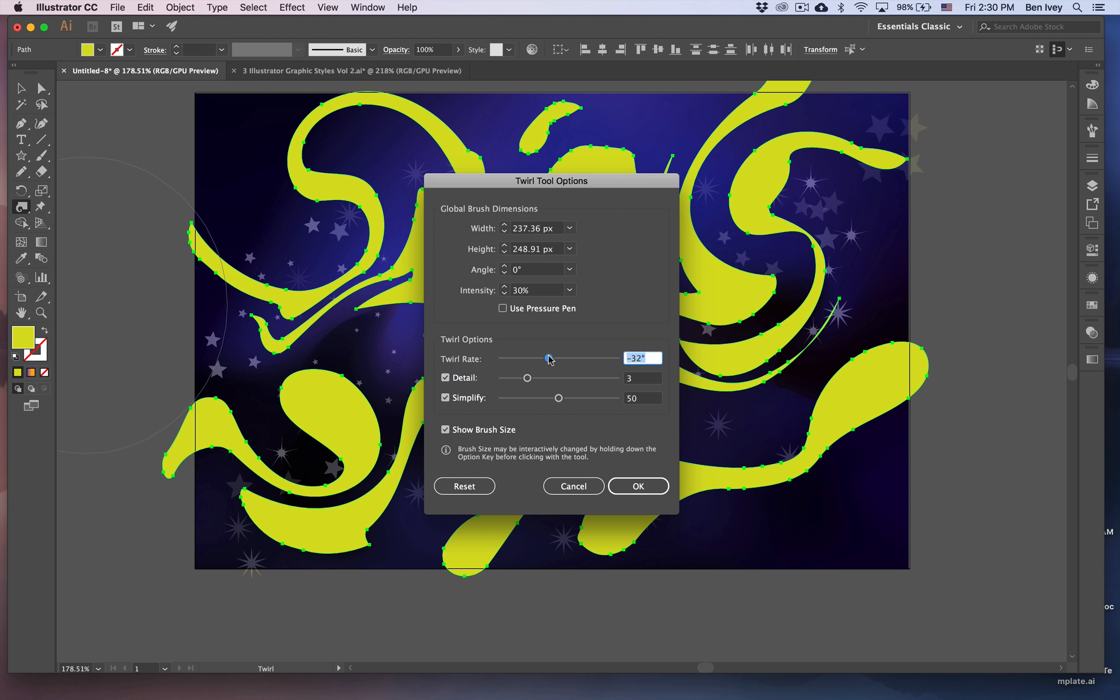
pyautogui.click(637, 486)
pyautogui.moveTo(491, 326); pyautogui.dragTo(494, 329)
pyautogui.moveTo(789, 483); pyautogui.dragTo(923, 481)
pyautogui.moveTo(316, 467); pyautogui.dragTo(333, 470)
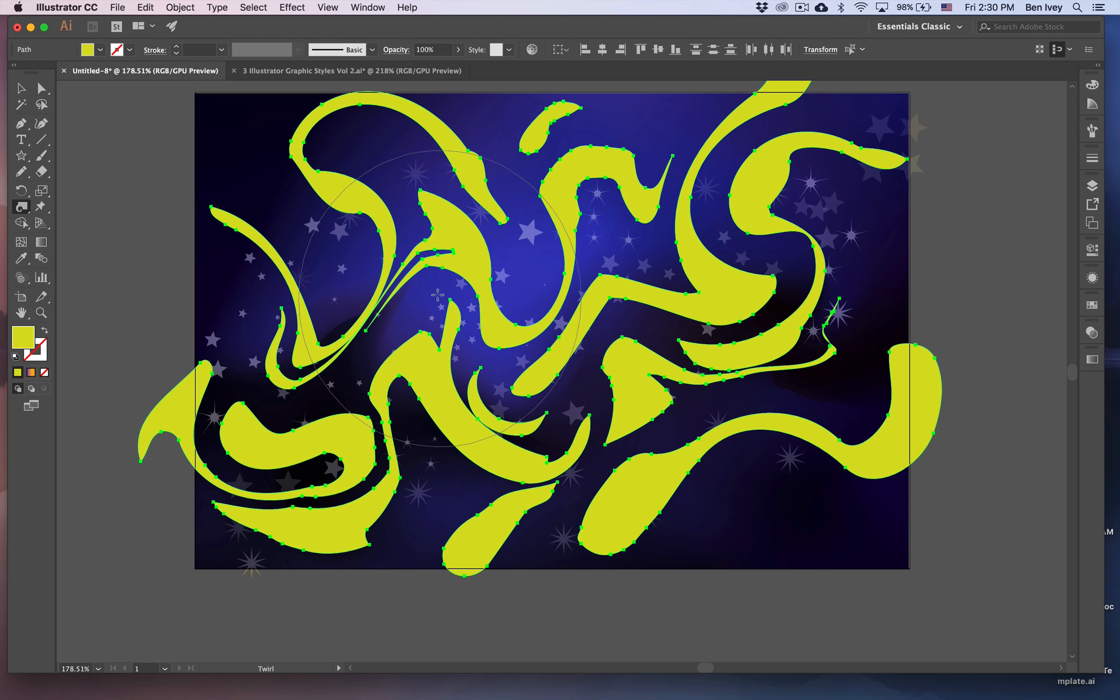
# Set the selected blobs to Screen blending at 40% opacity
pyautogui.click(21, 92)
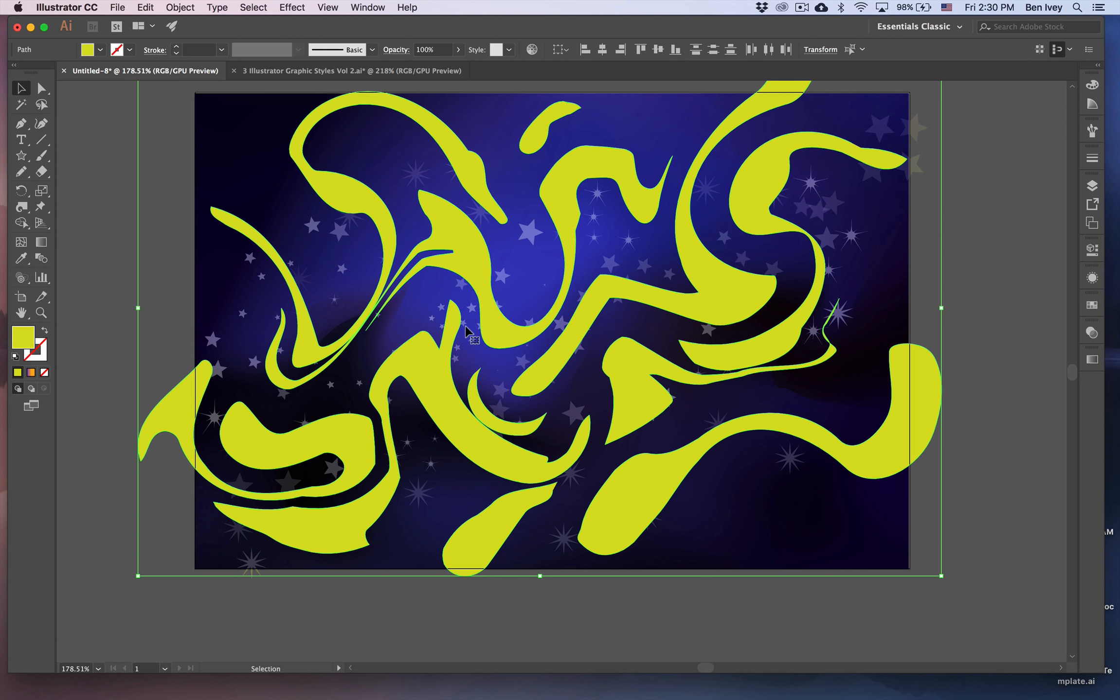
pyautogui.scroll(3, 667, 445)
pyautogui.hscroll(3, 666, 444)
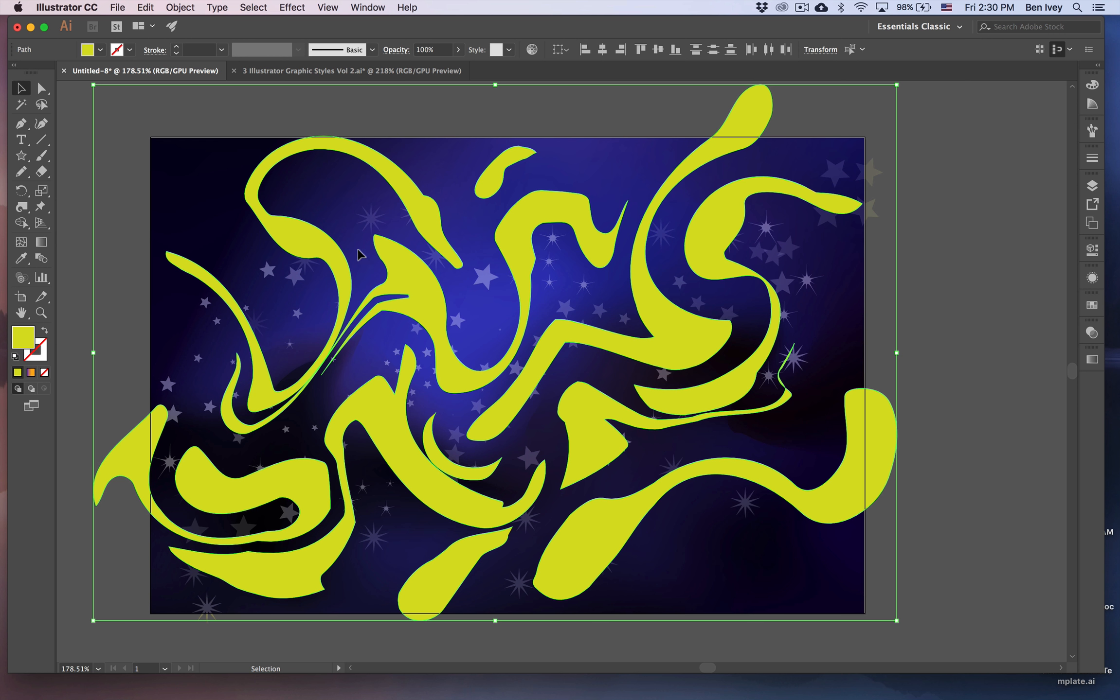
pyautogui.click(1090, 279)
pyautogui.click(1089, 339)
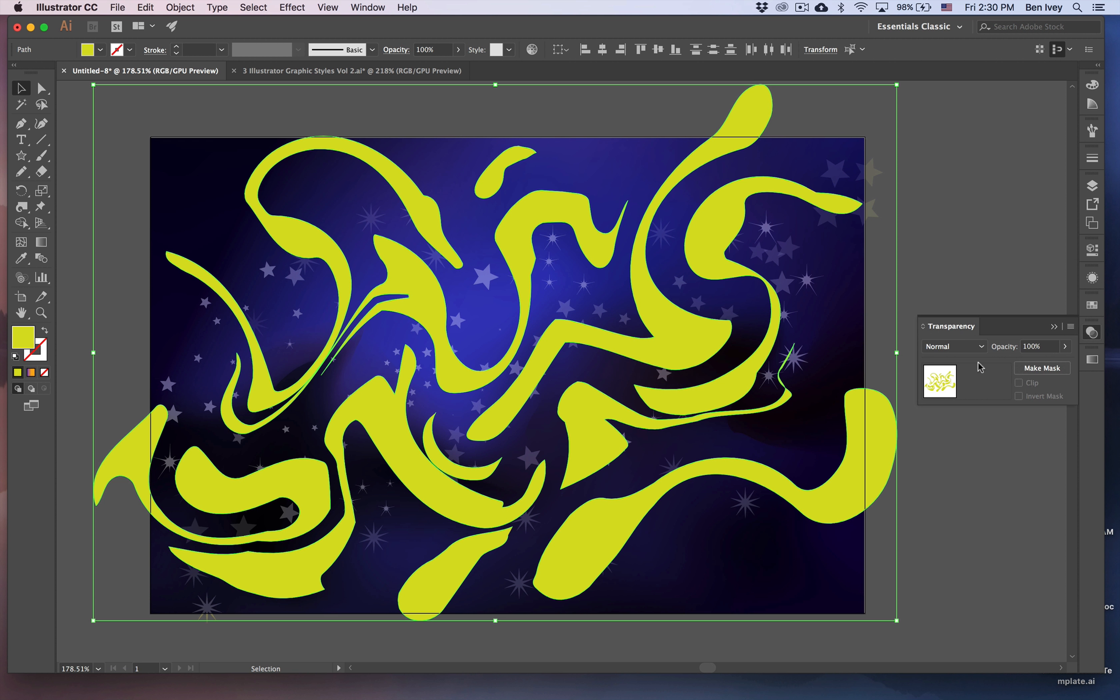
pyautogui.click(977, 346)
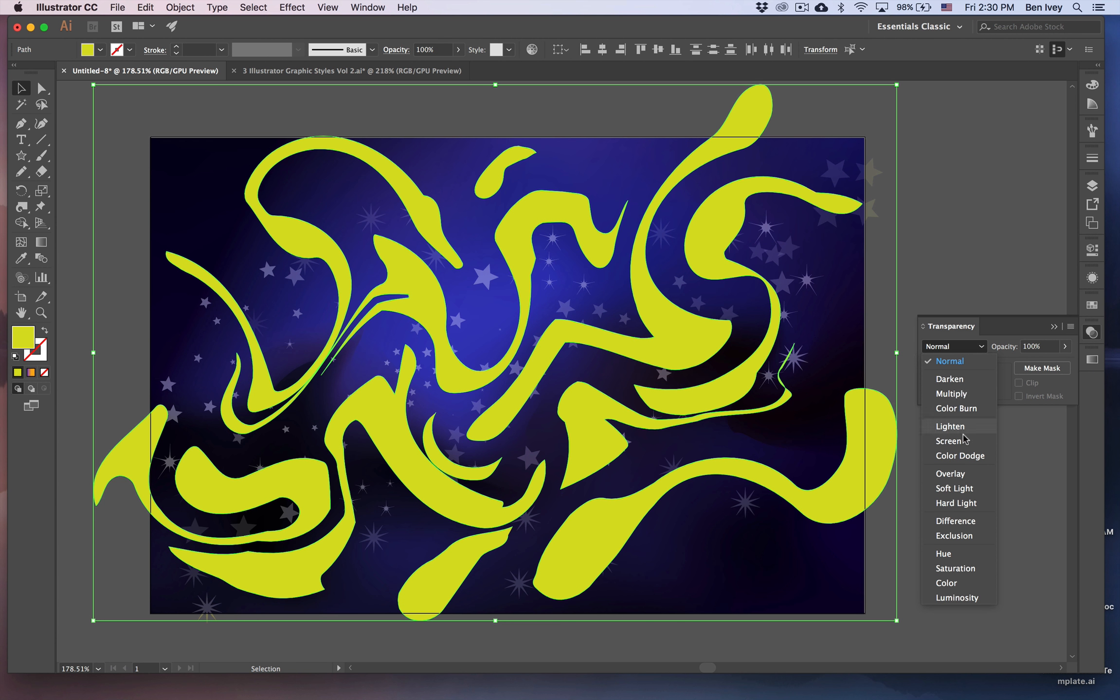
pyautogui.click(949, 442)
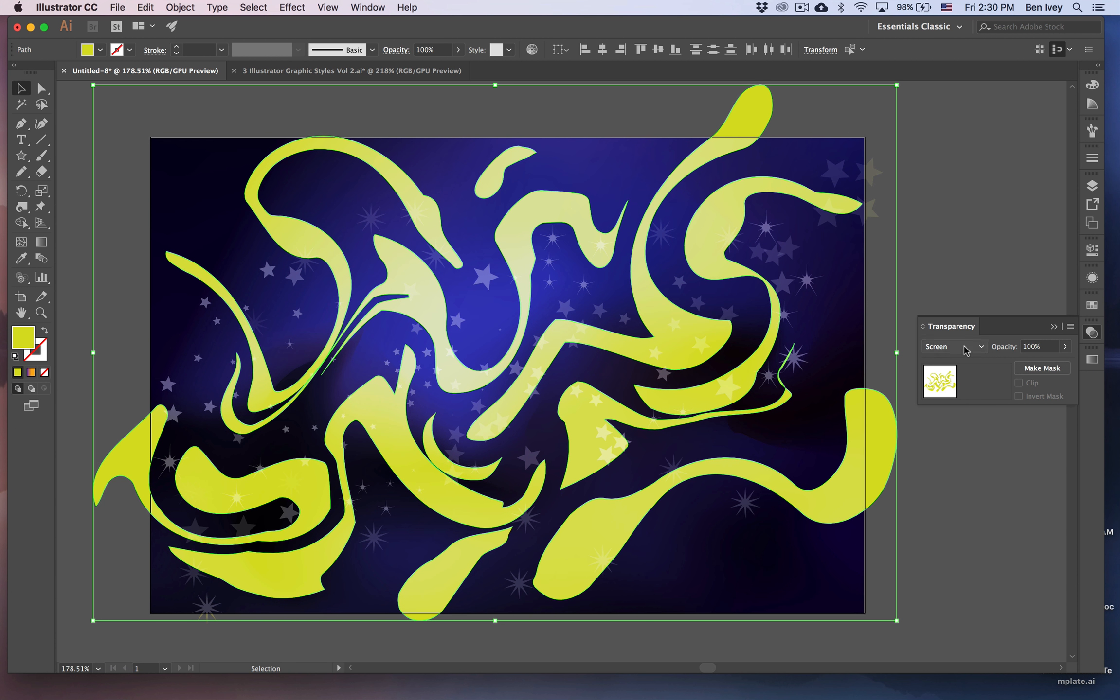
pyautogui.click(1064, 347)
pyautogui.moveTo(1063, 362); pyautogui.dragTo(1033, 365)
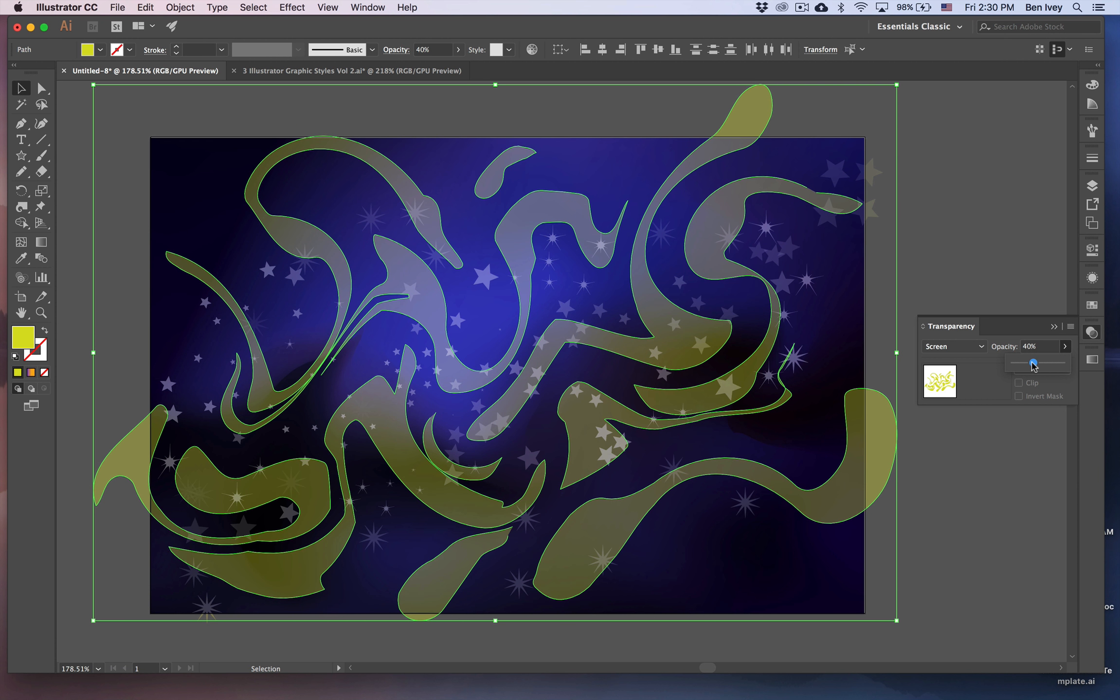
# Try Color Dodge blending on the blobs and lower their opacity to 27%
pyautogui.click(971, 347)
pyautogui.click(964, 457)
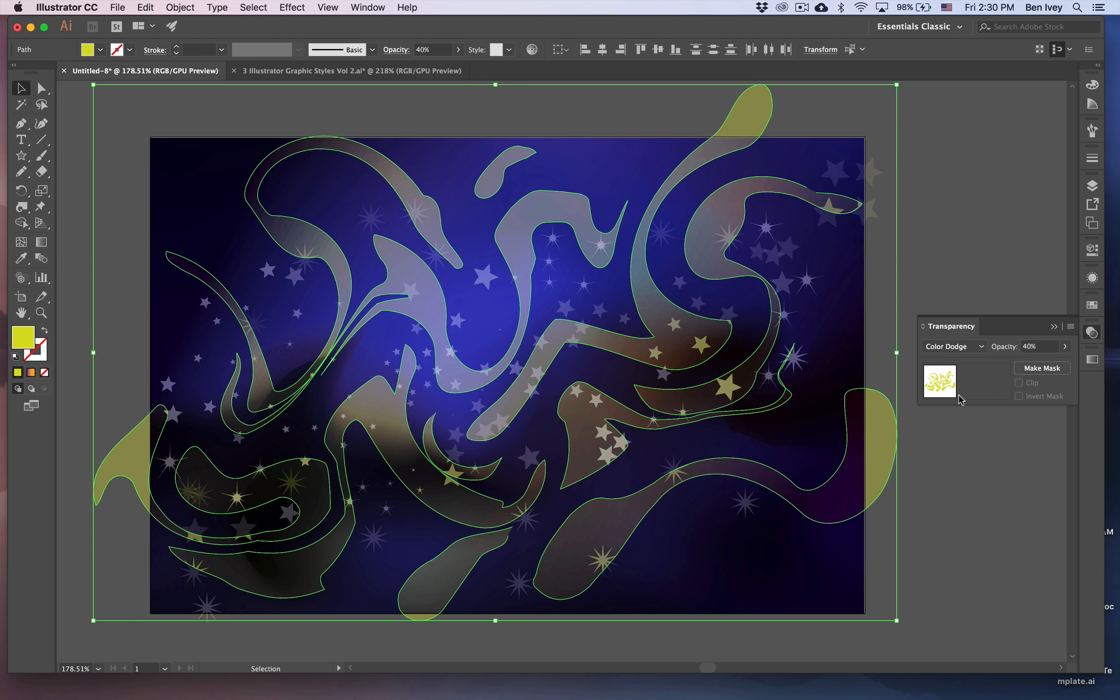
pyautogui.click(968, 347)
pyautogui.click(963, 482)
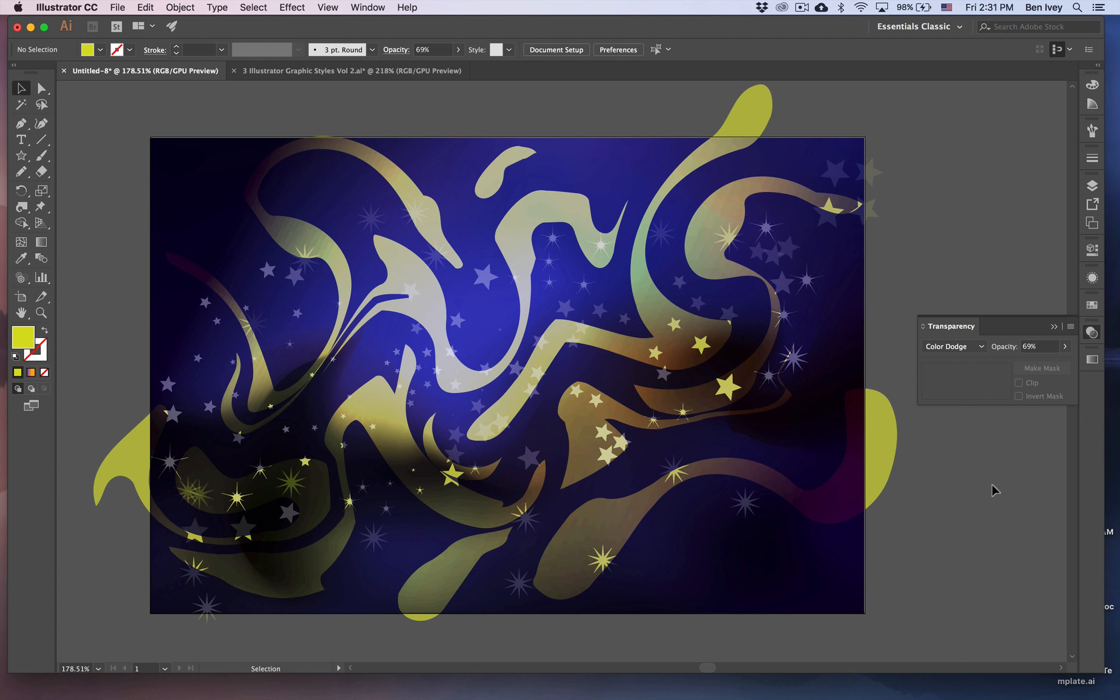
pyautogui.click(1065, 347)
pyautogui.moveTo(1033, 363); pyautogui.dragTo(1025, 363)
# Try Soft Light, Hard Light and Difference blending on the blobs, returning them to Screen
pyautogui.click(964, 347)
pyautogui.click(960, 488)
pyautogui.click(972, 346)
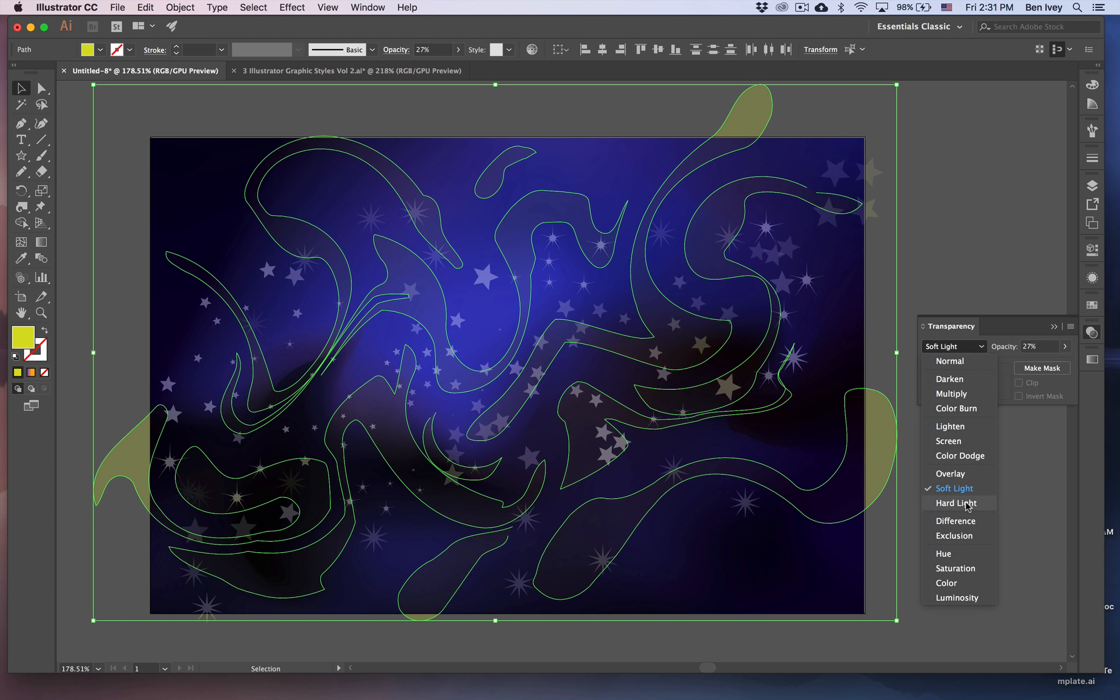
pyautogui.click(967, 503)
pyautogui.click(974, 346)
pyautogui.click(954, 521)
pyautogui.click(968, 347)
pyautogui.click(948, 441)
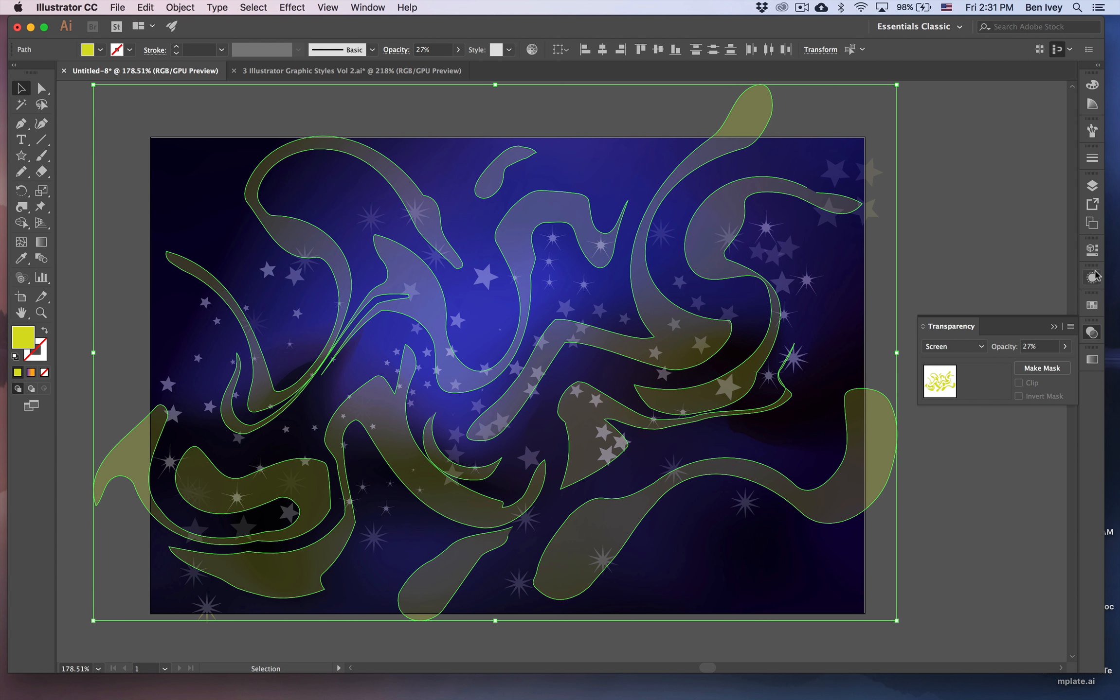
# Fill the blobs with the blue gradient swatch, keeping Screen blending
pyautogui.click(1092, 305)
pyautogui.click(954, 368)
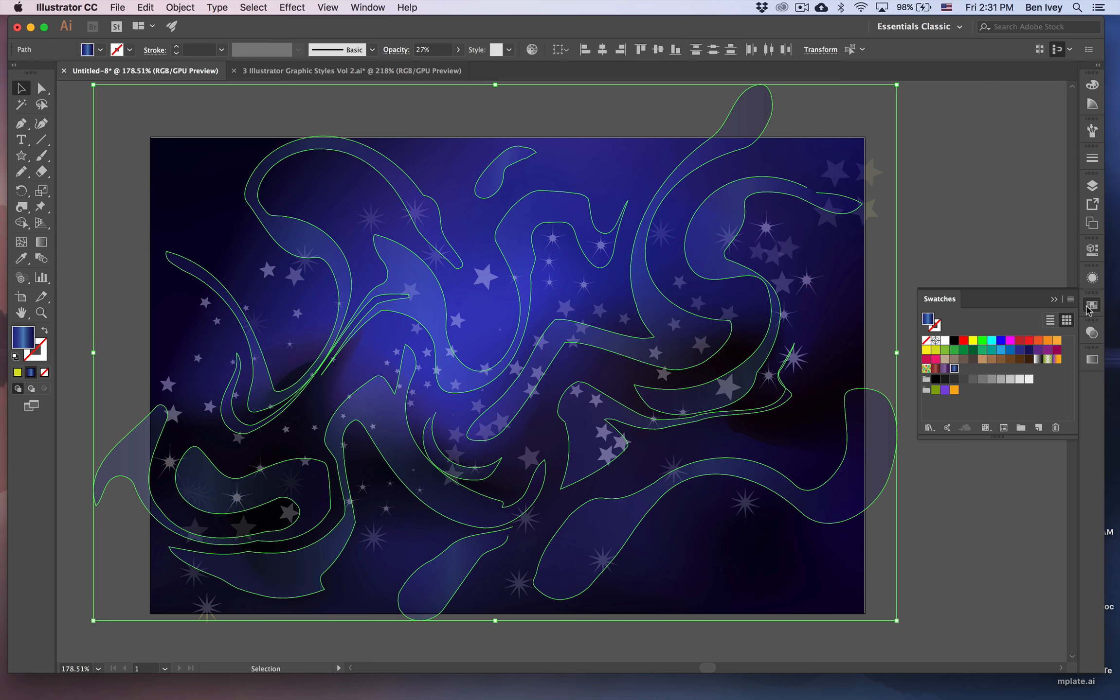
pyautogui.click(1092, 333)
pyautogui.click(953, 346)
pyautogui.click(948, 441)
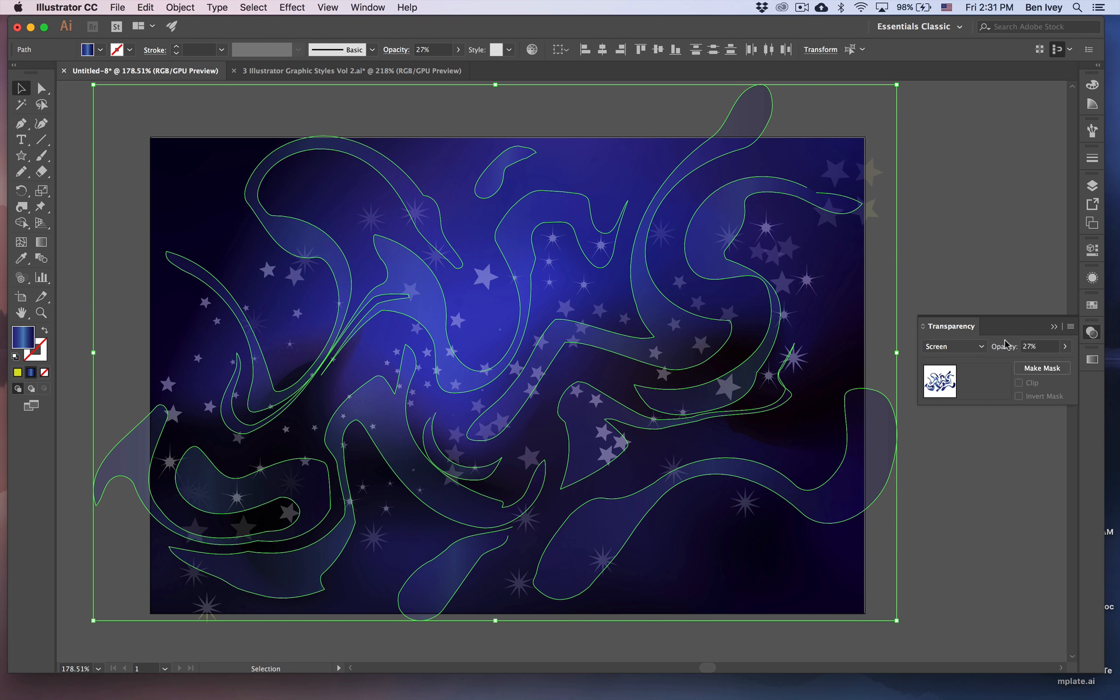
# Try Darken at 71% opacity, Multiply, Overlay, Soft Light and Hard Light blending on the blue gradient blobs
pyautogui.click(954, 346)
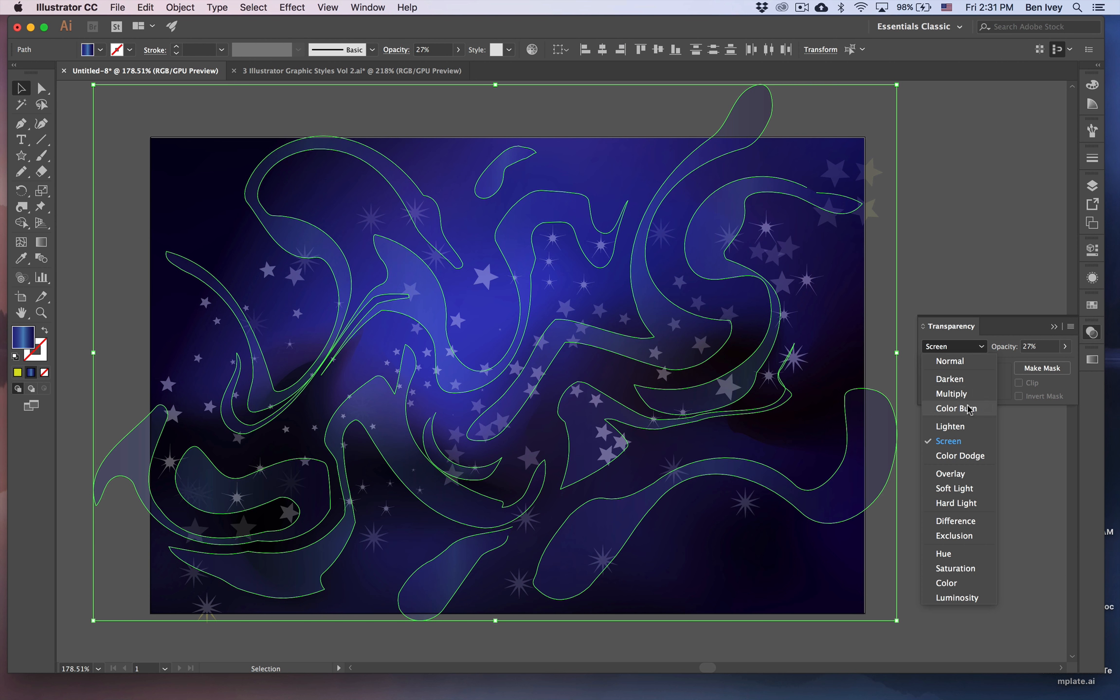
pyautogui.click(968, 409)
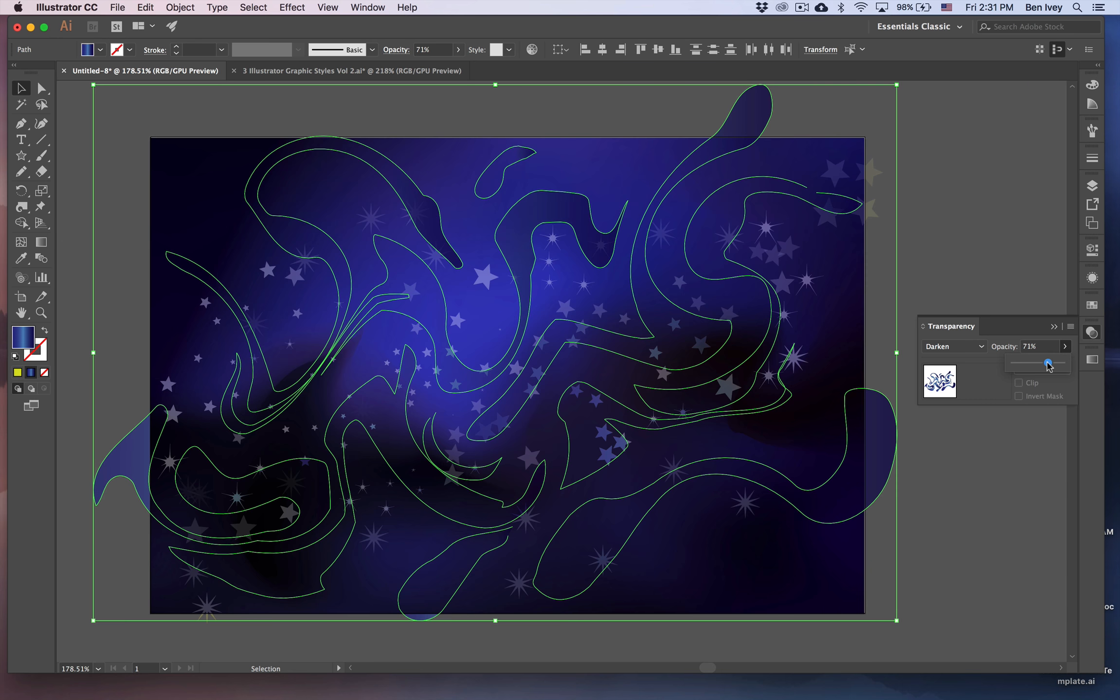
pyautogui.click(953, 346)
pyautogui.click(951, 394)
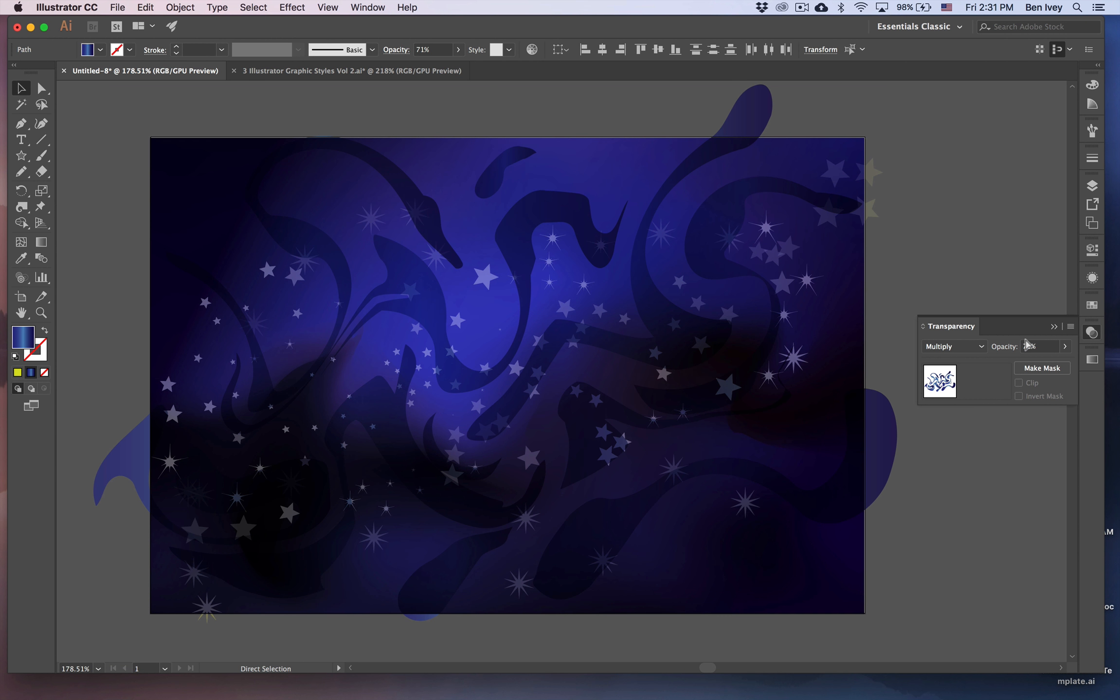
pyautogui.click(953, 346)
pyautogui.click(950, 474)
pyautogui.click(954, 346)
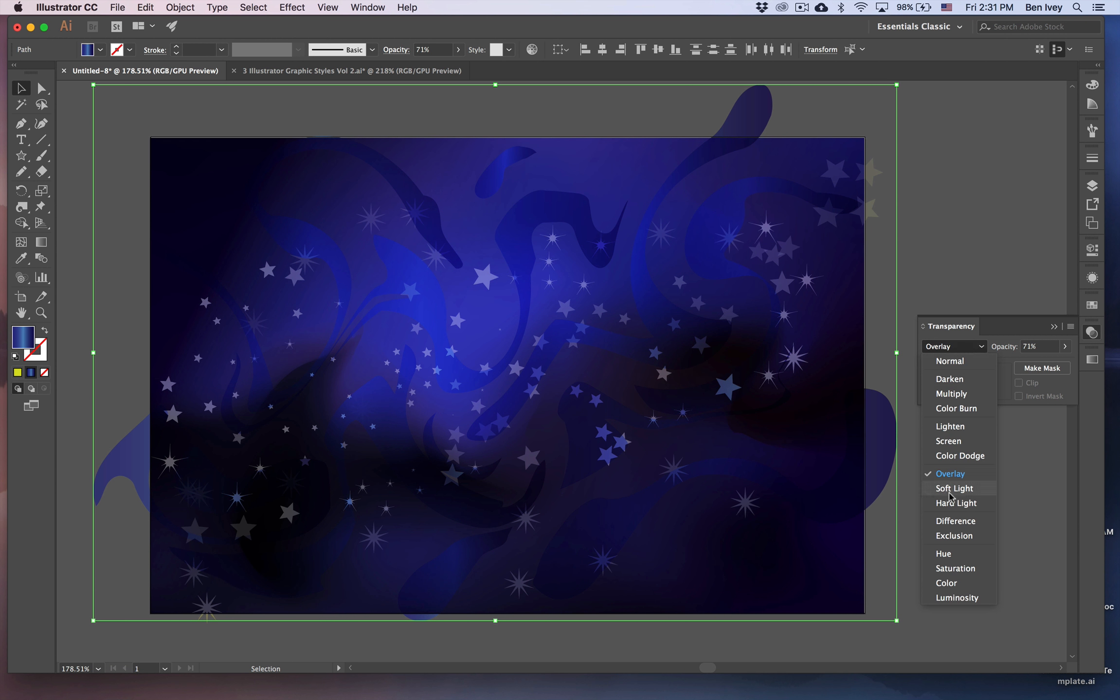
pyautogui.click(949, 492)
pyautogui.click(954, 347)
pyautogui.click(963, 506)
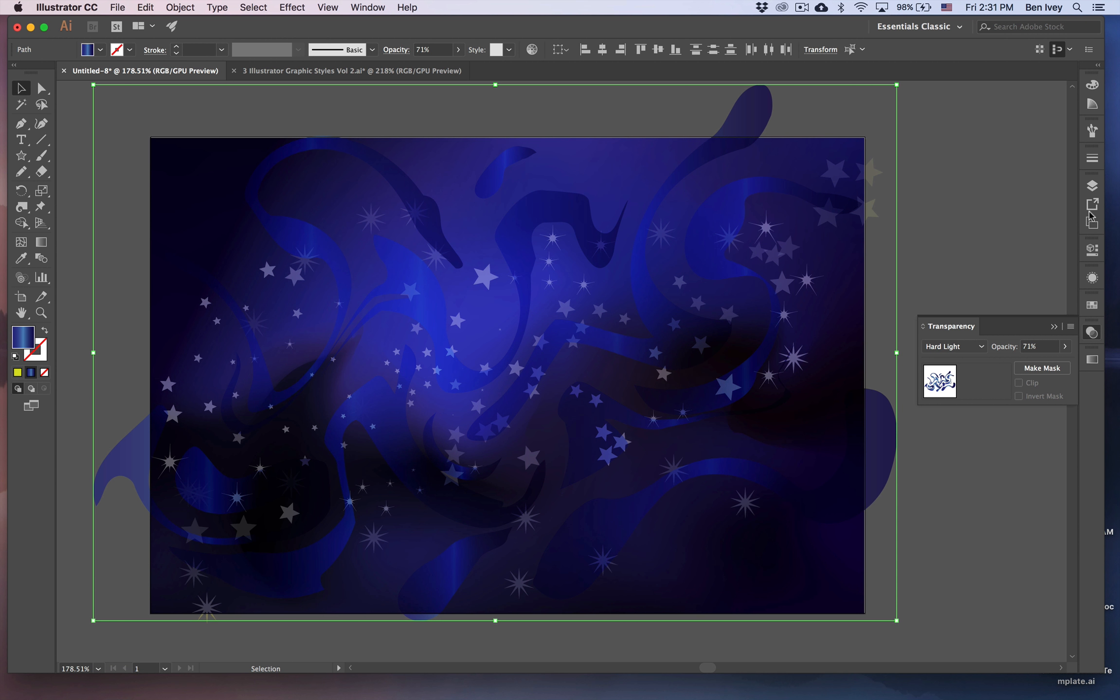
# Fill the selected blobs with the red gradient swatch and check the gradient direction with the Gradient tool
pyautogui.click(1092, 305)
pyautogui.click(935, 368)
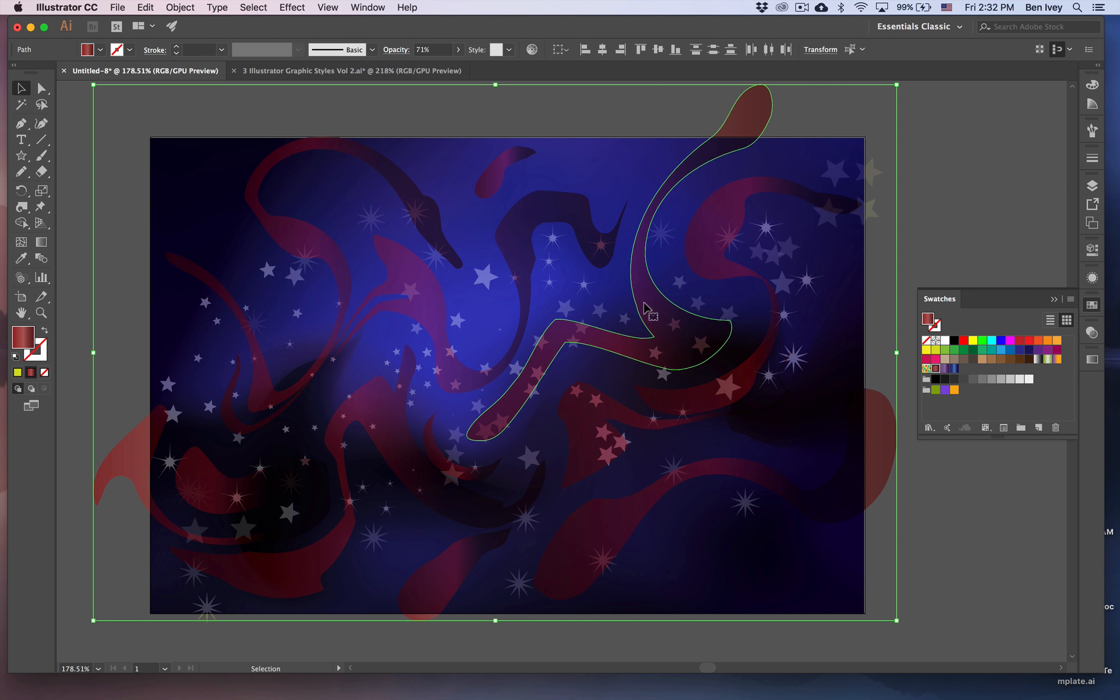
pyautogui.press('g')
pyautogui.moveTo(185, 184); pyautogui.dragTo(762, 555)
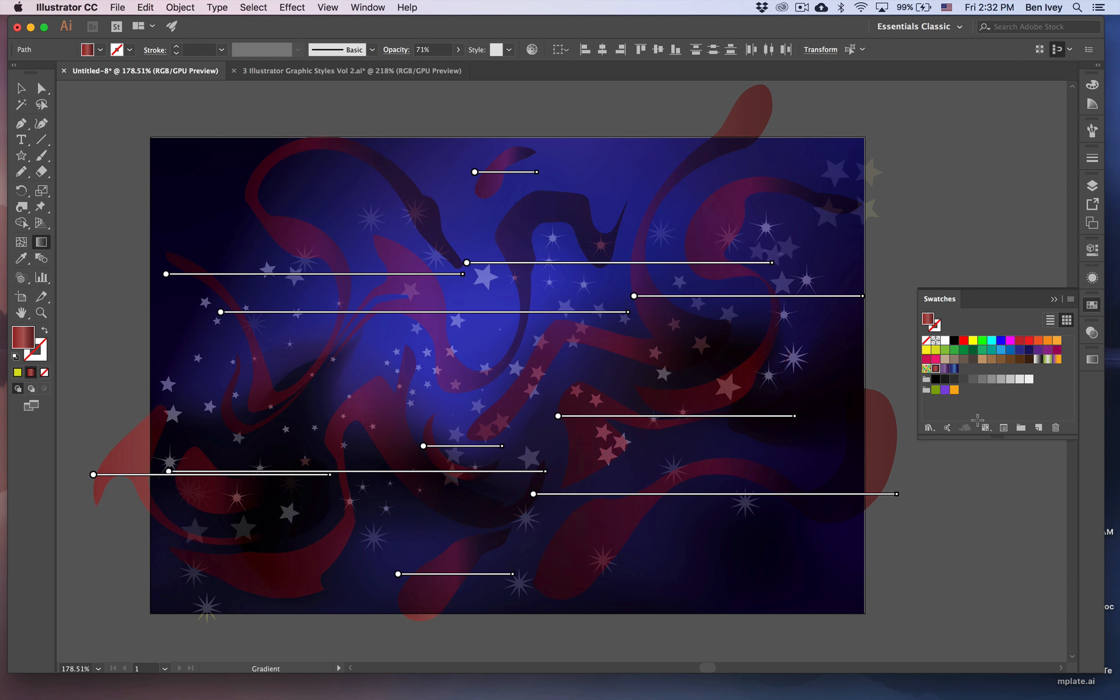
# Try Soft Light blending at 93% opacity on the red gradient blobs
pyautogui.click(1092, 333)
pyautogui.click(965, 347)
pyautogui.press('v')
pyautogui.click(969, 488)
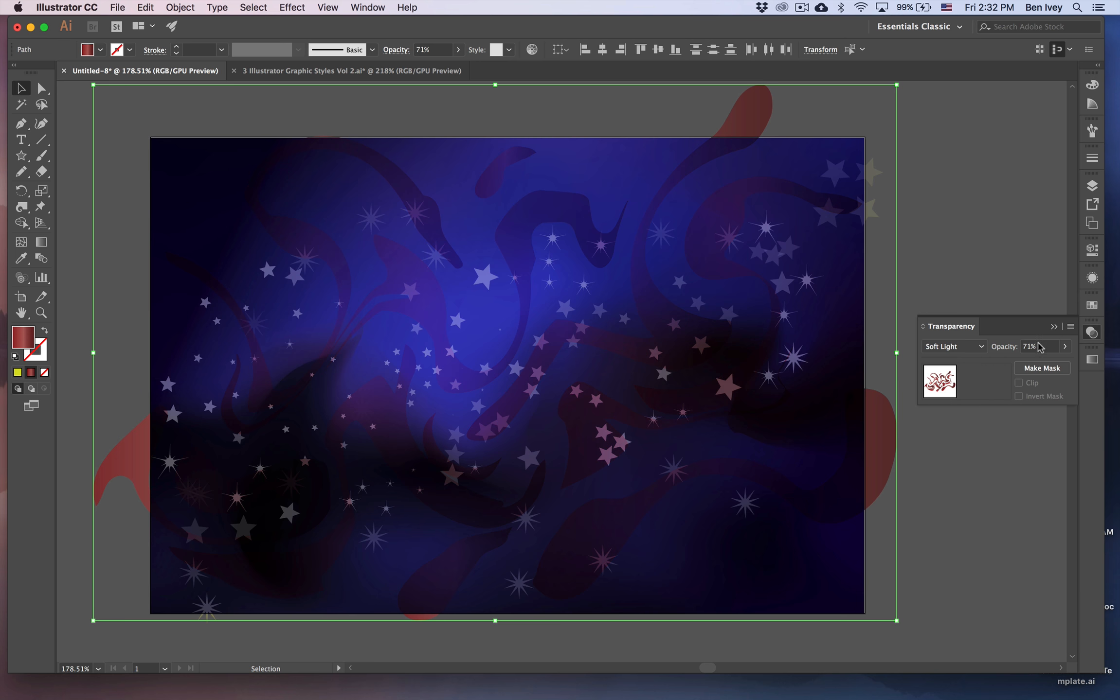
pyautogui.click(1064, 347)
pyautogui.click(1064, 348)
pyautogui.click(1064, 349)
pyautogui.moveTo(1058, 363); pyautogui.dragTo(1019, 362)
# Try Difference, Exclusion, Luminosity and Color blending on the red gradient blobs
pyautogui.click(952, 346)
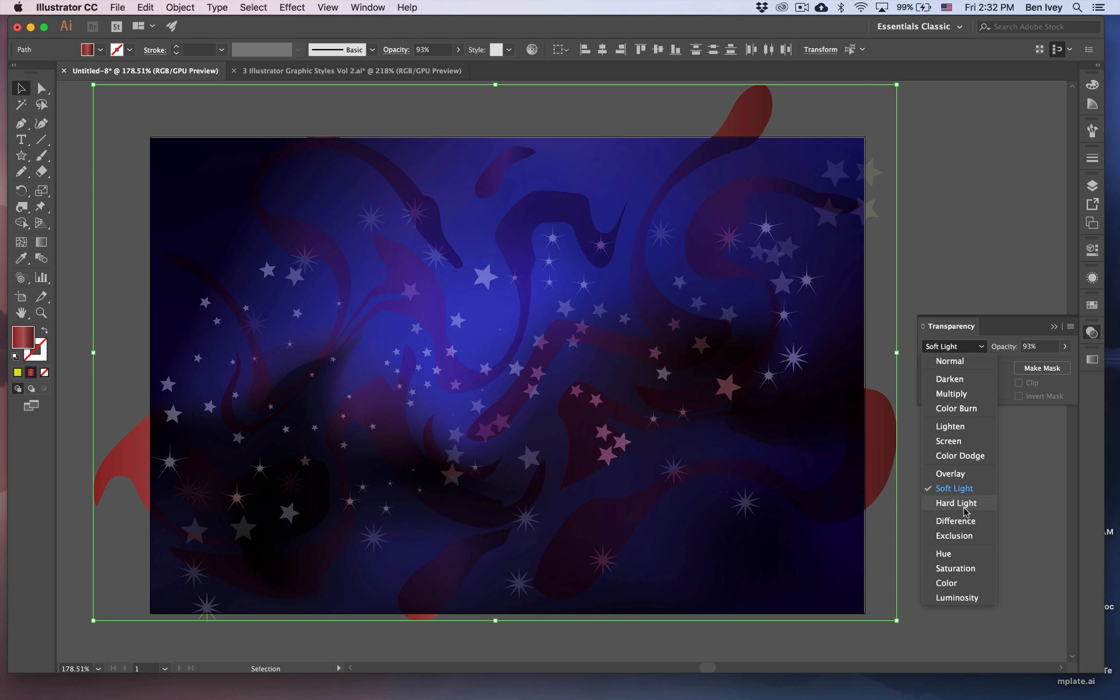
pyautogui.click(954, 521)
pyautogui.click(952, 346)
pyautogui.click(954, 535)
pyautogui.click(953, 346)
pyautogui.click(956, 597)
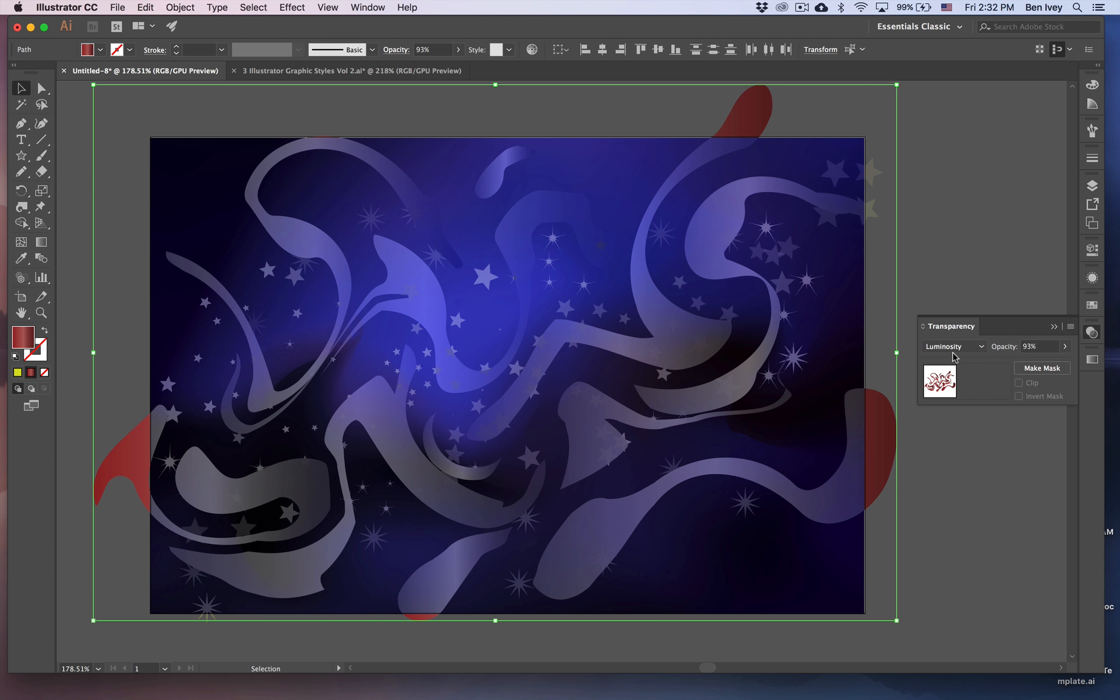
pyautogui.click(952, 347)
pyautogui.click(947, 583)
pyautogui.click(952, 347)
# Lower the blobs' opacity to 39%, set their blending mode to Multiply and deselect them
pyautogui.click(1064, 347)
pyautogui.moveTo(1058, 363); pyautogui.dragTo(1034, 365)
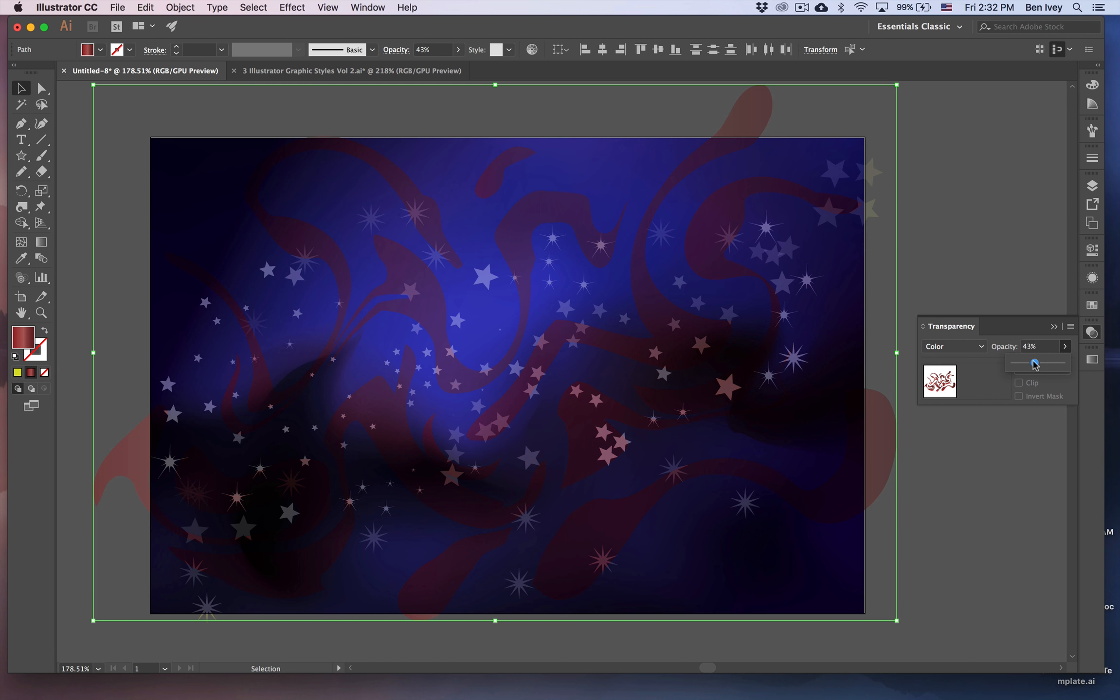
pyautogui.click(952, 346)
pyautogui.click(968, 391)
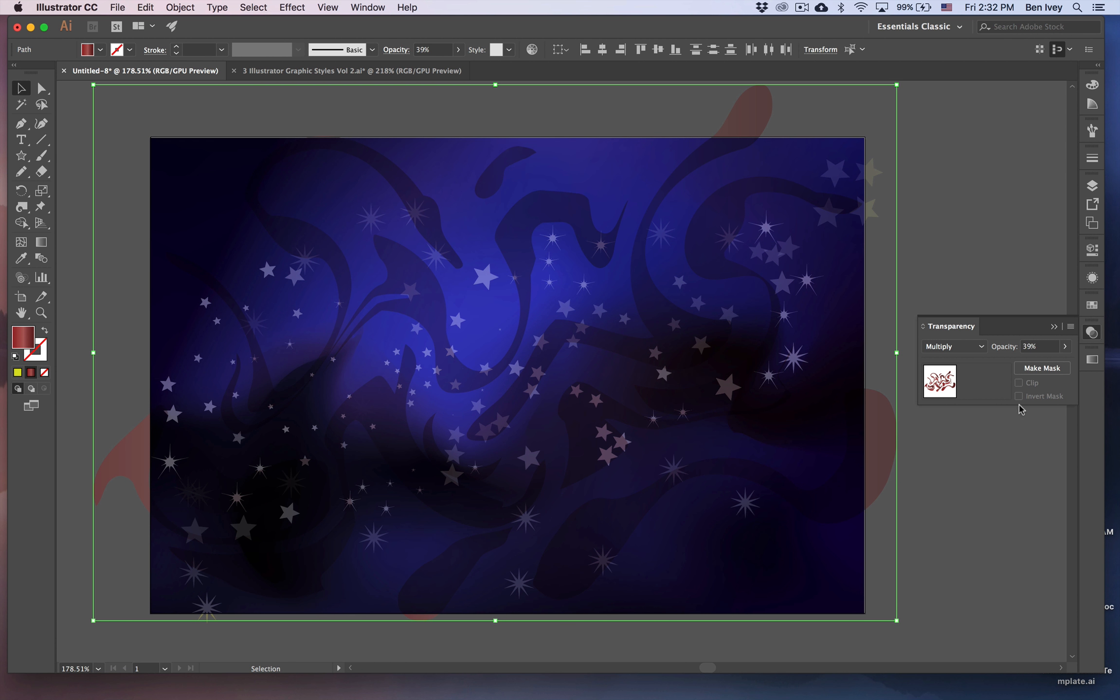
pyautogui.click(979, 481)
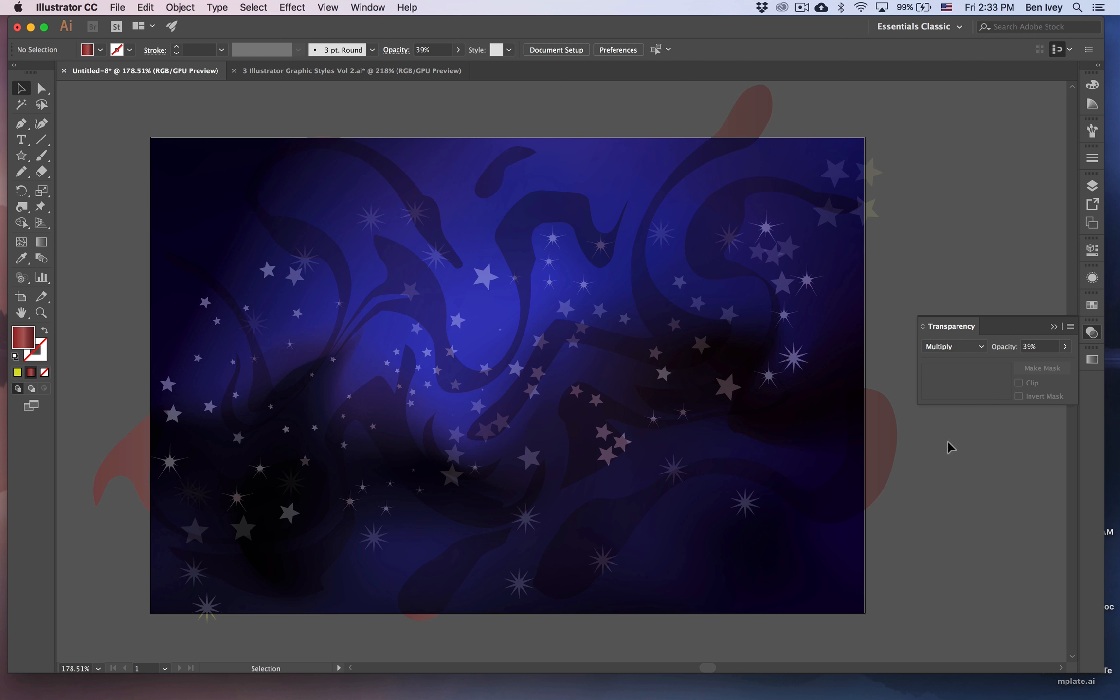
# Unlock the Stars and Background layers
pyautogui.click(1092, 187)
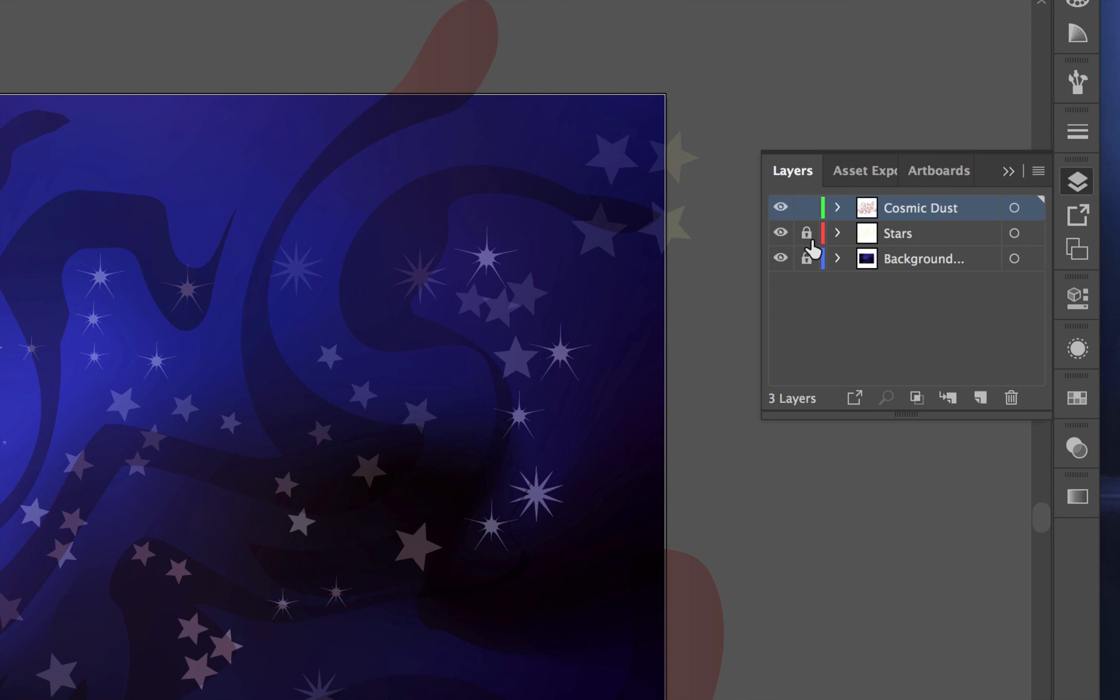
pyautogui.click(942, 214)
pyautogui.click(808, 259)
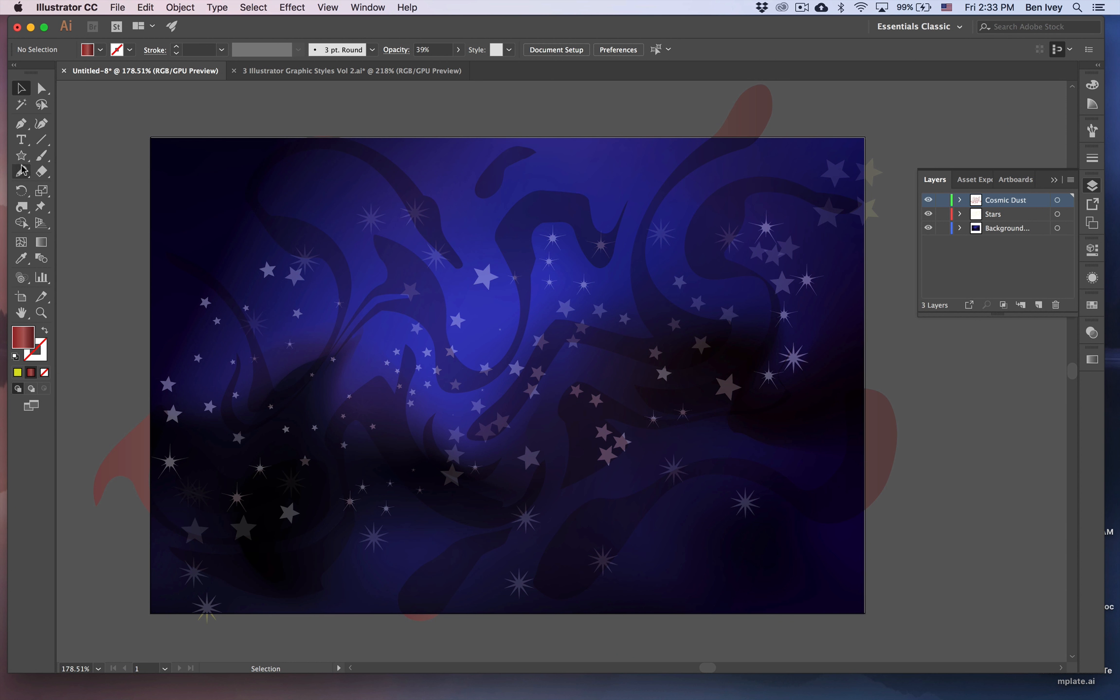
# Create a 600 x 400 px rectangle with the default white fill and black stroke on the Cosmic Dust layer
pyautogui.moveTo(21, 155); pyautogui.dragTo(60, 158)
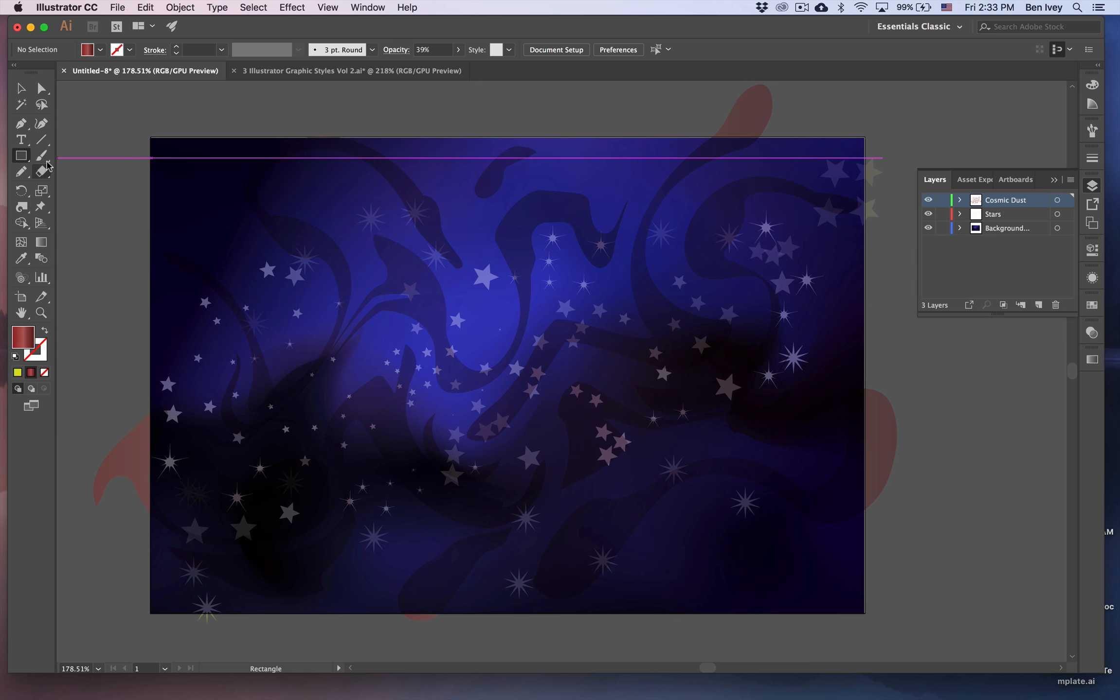
pyautogui.click(100, 49)
pyautogui.click(33, 325)
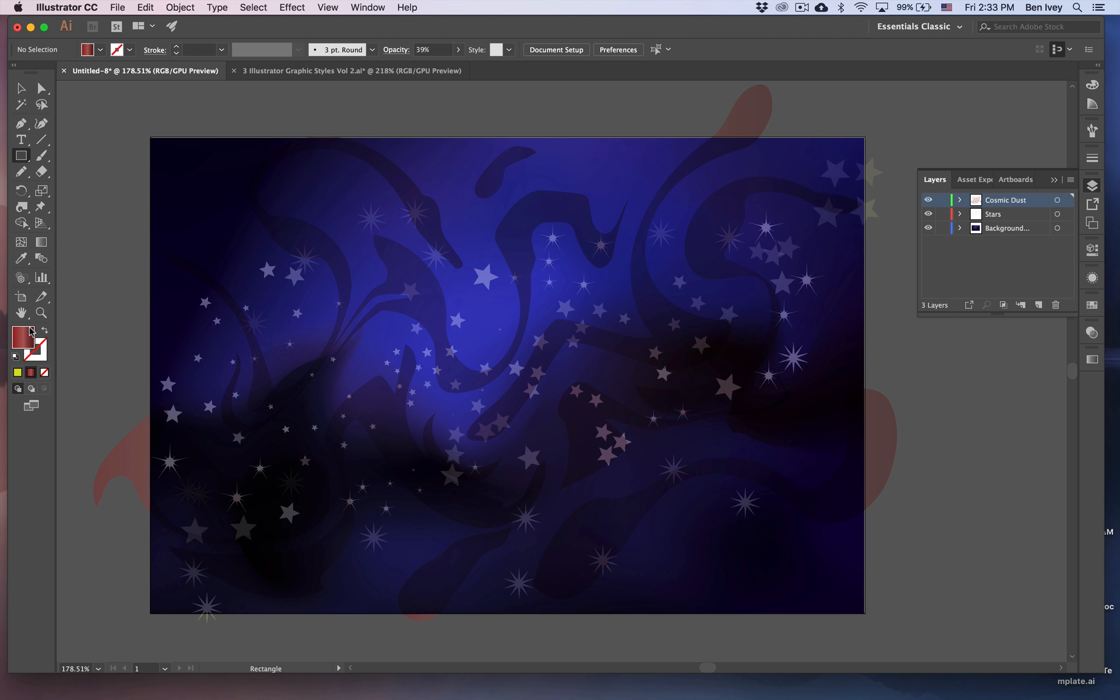
pyautogui.click(16, 359)
pyautogui.click(451, 312)
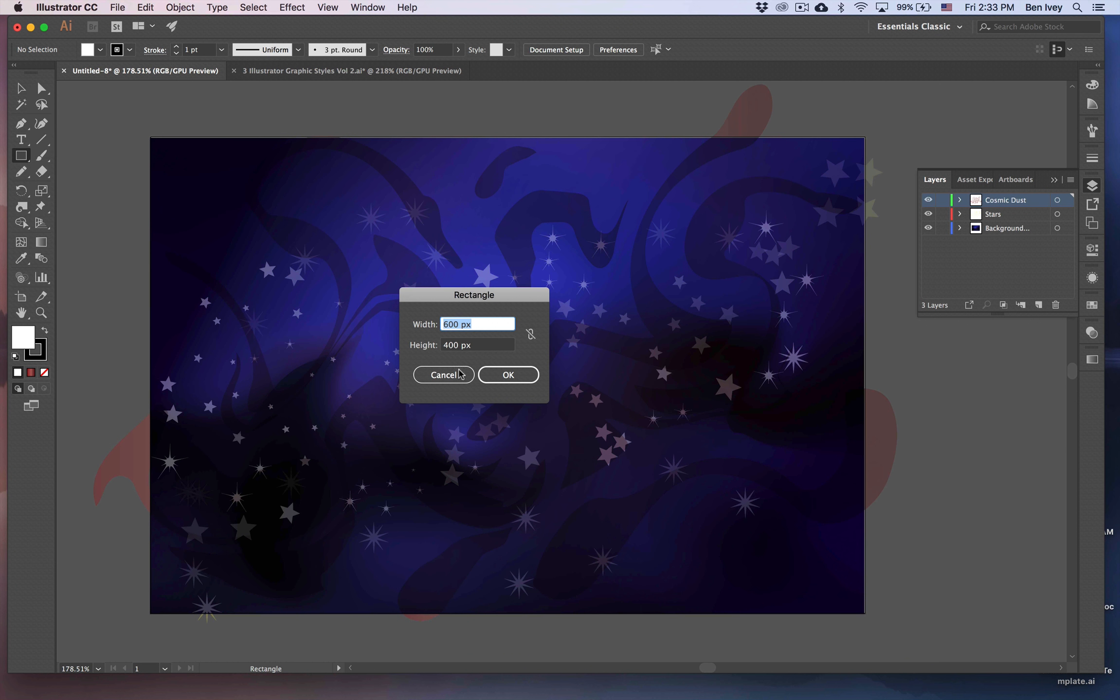
pyautogui.click(493, 422)
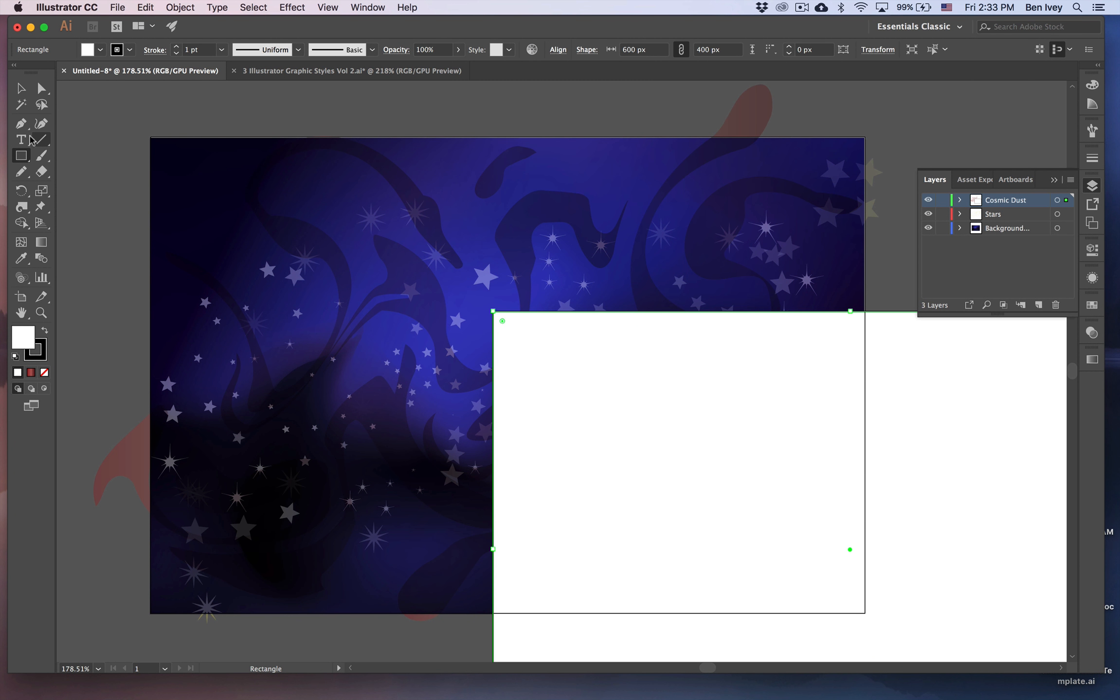
# Move the white rectangle so it exactly covers the artboard, and deselect it
pyautogui.click(19, 89)
pyautogui.moveTo(677, 400); pyautogui.dragTo(335, 228)
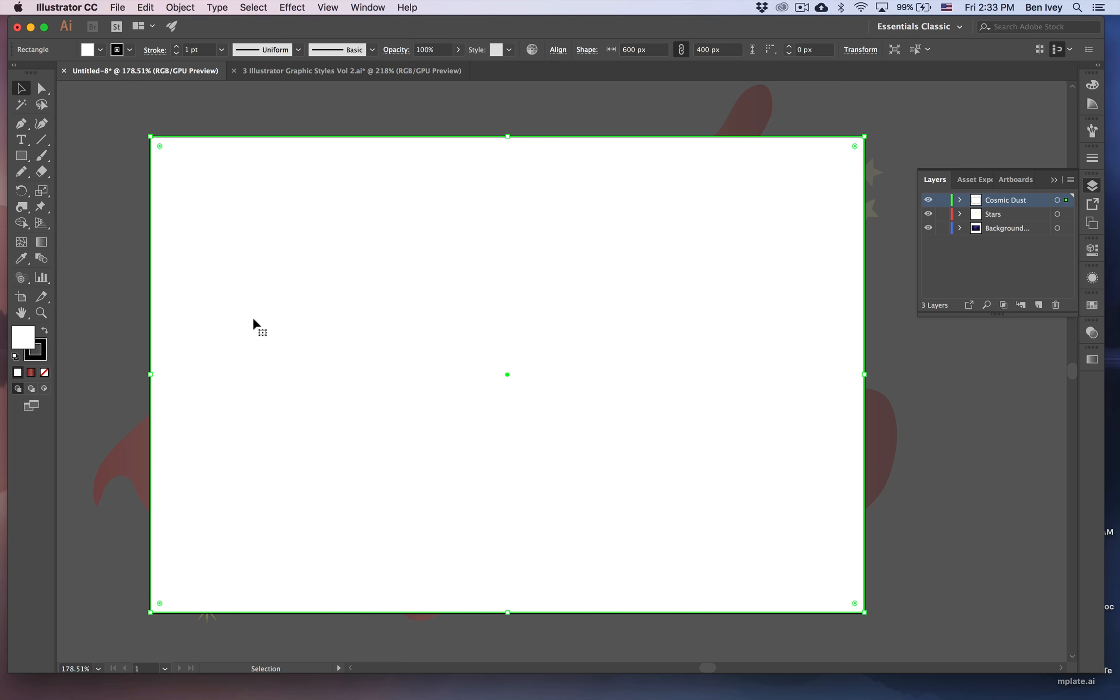
pyautogui.click(111, 246)
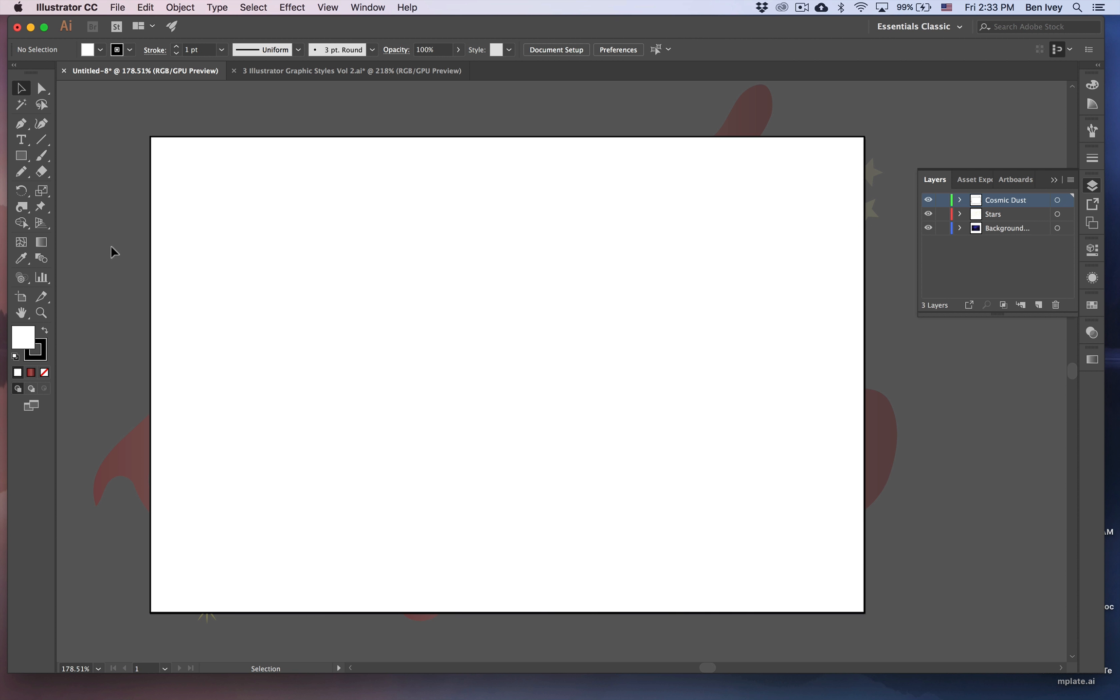
# Select all the artwork, make a clipping mask from the white rectangle on top, and deselect the result
pyautogui.click(260, 10)
pyautogui.click(263, 23)
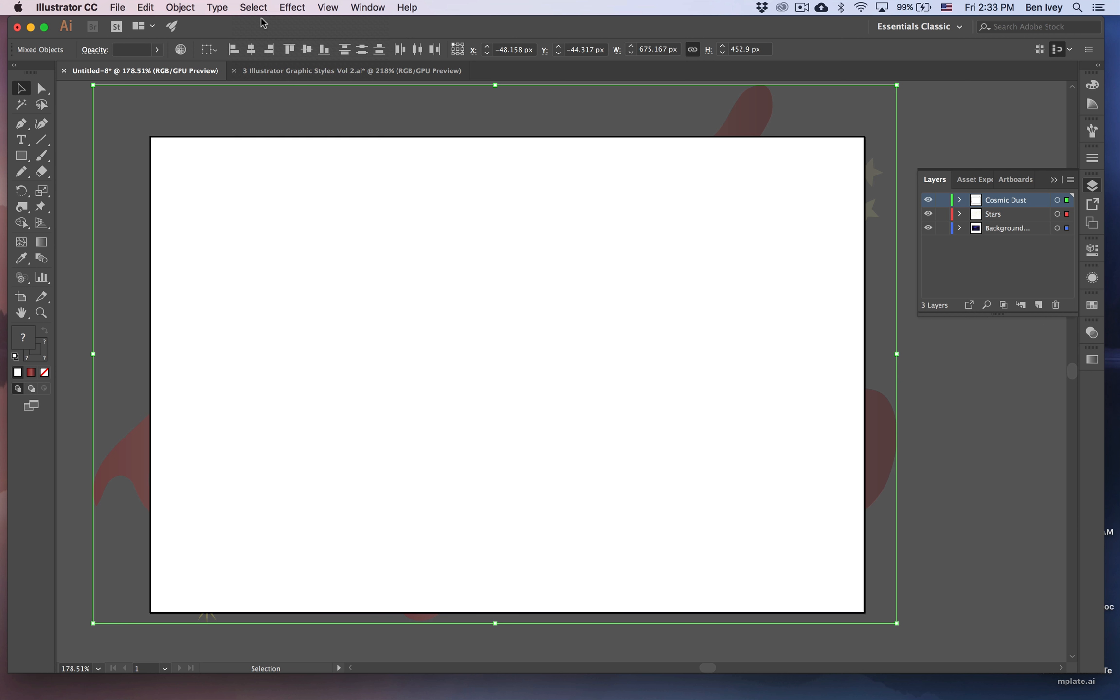
pyautogui.click(180, 7)
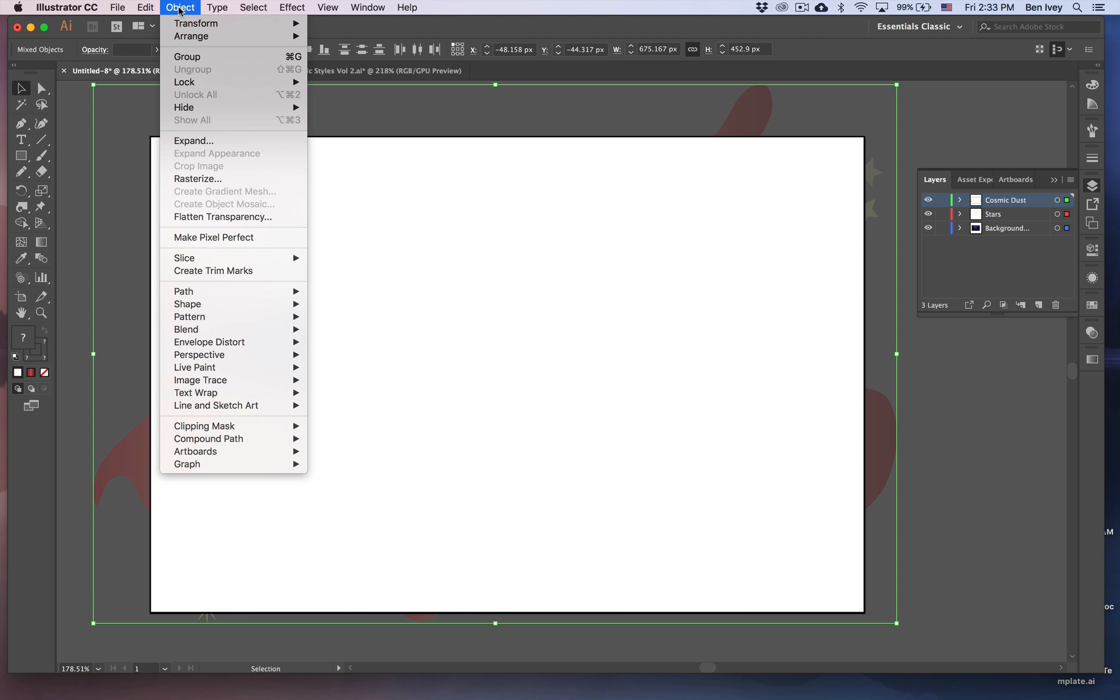
pyautogui.moveTo(229, 430)
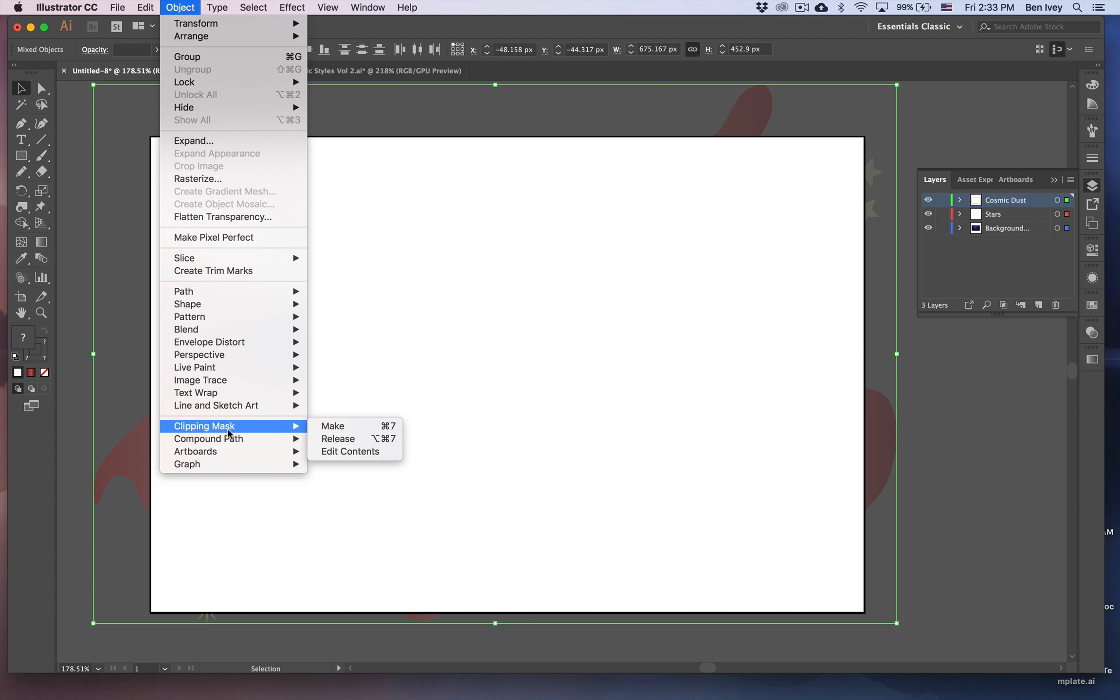
pyautogui.click(333, 426)
pyautogui.click(127, 282)
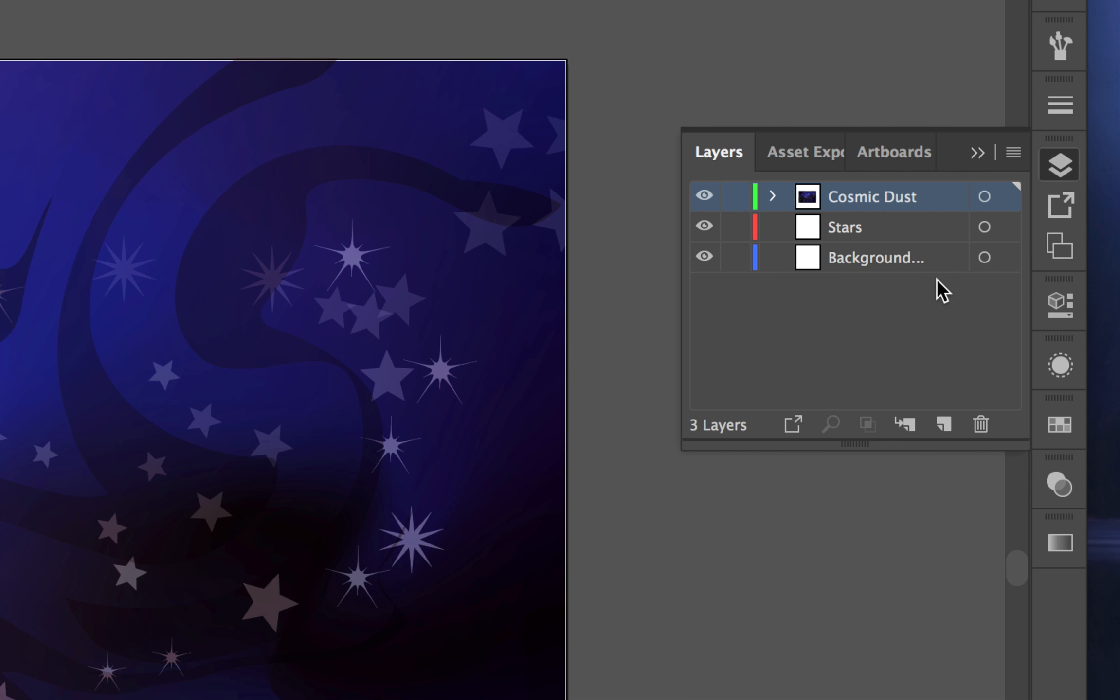
# Delete the empty Background and Stars layers, keeping only the Cosmic Dust layer
pyautogui.click(878, 333)
pyautogui.click(887, 266)
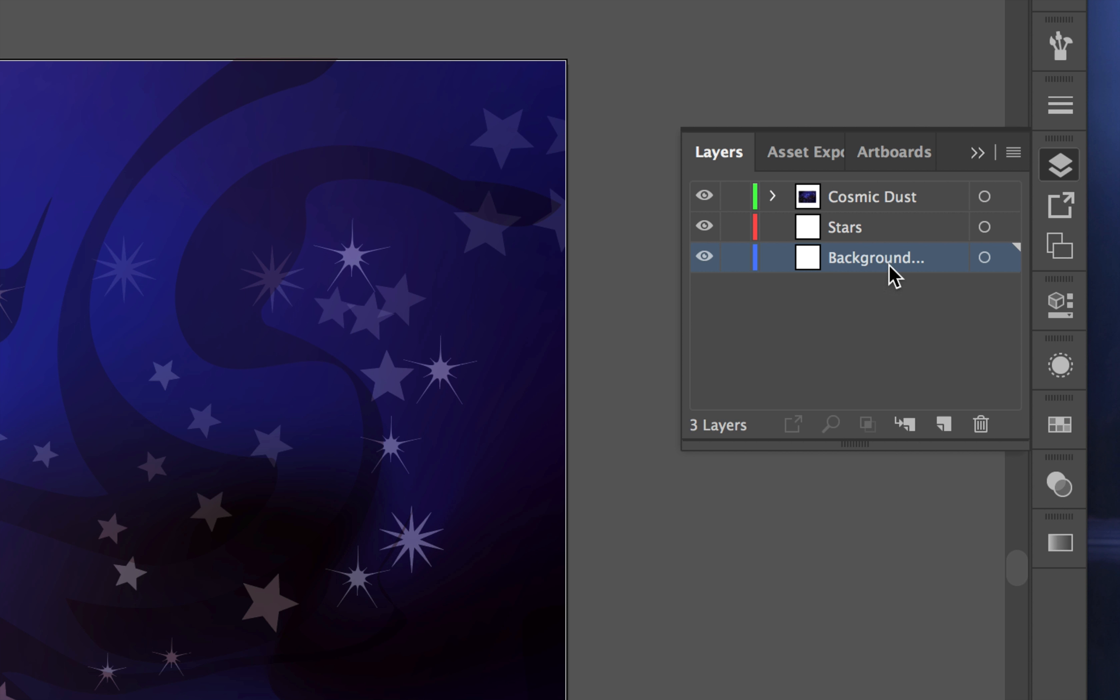
pyautogui.click(981, 424)
pyautogui.click(901, 237)
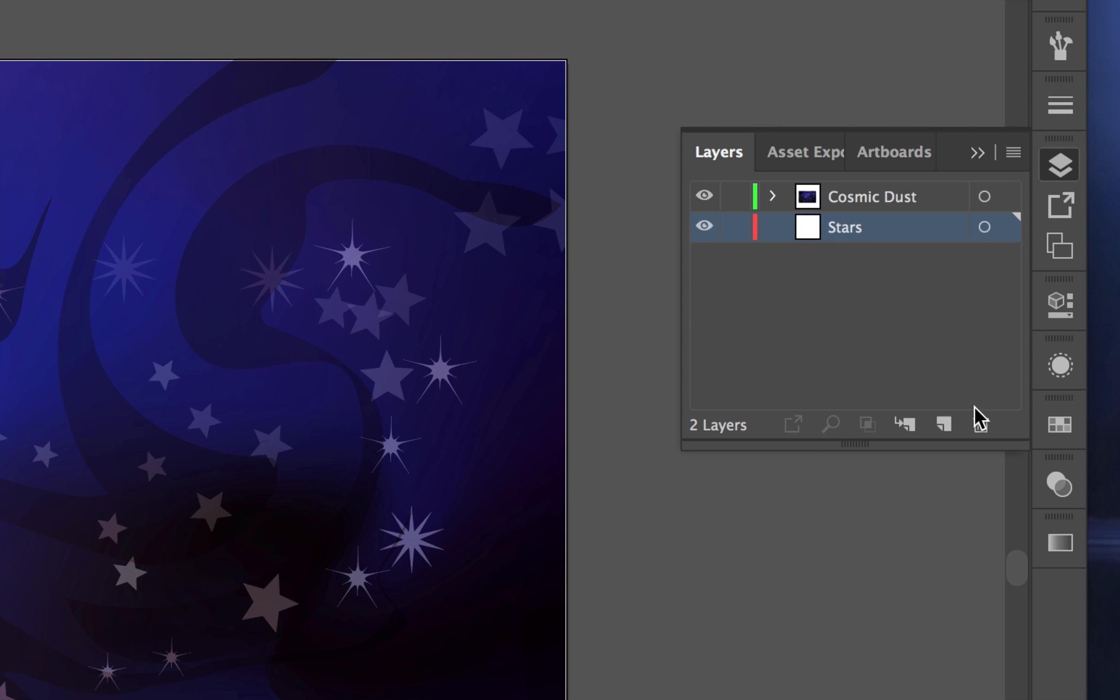
pyautogui.click(979, 424)
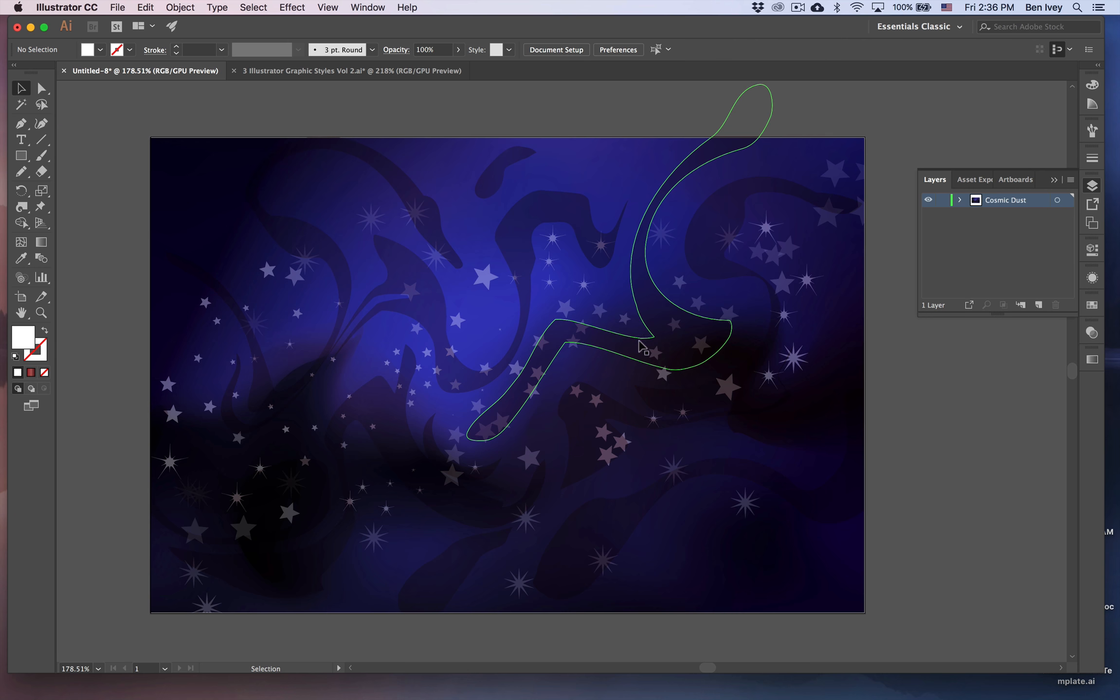
# Start saving the document under a new name and choose the Custom Background folder on the Desktop as its location
pyautogui.click(116, 13)
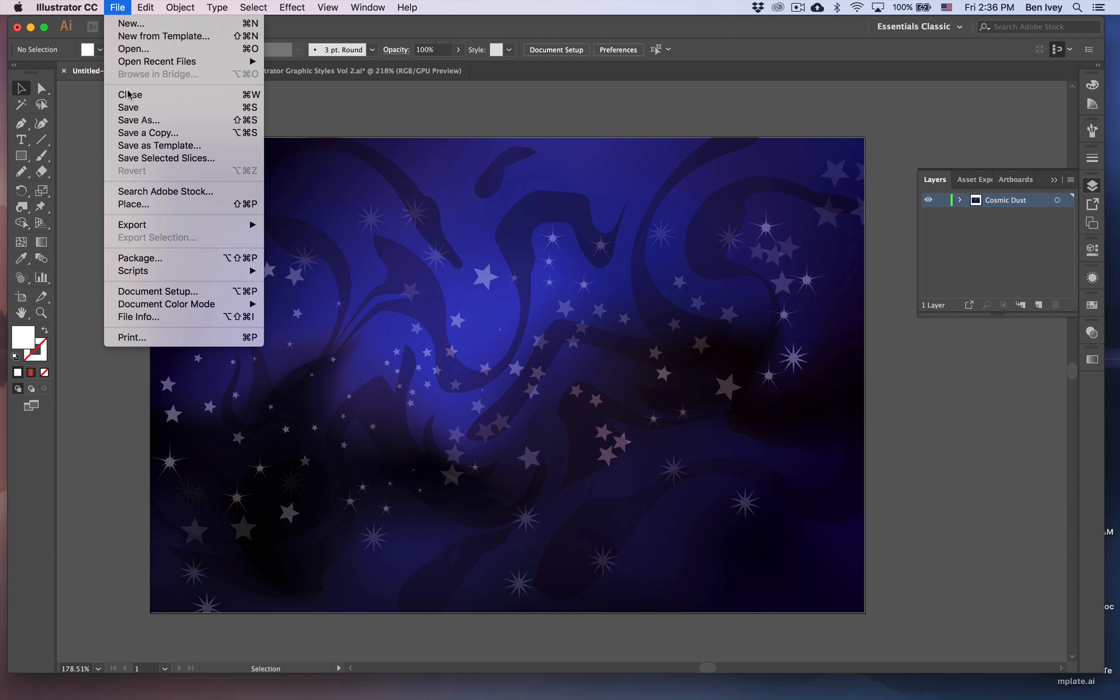
pyautogui.click(133, 120)
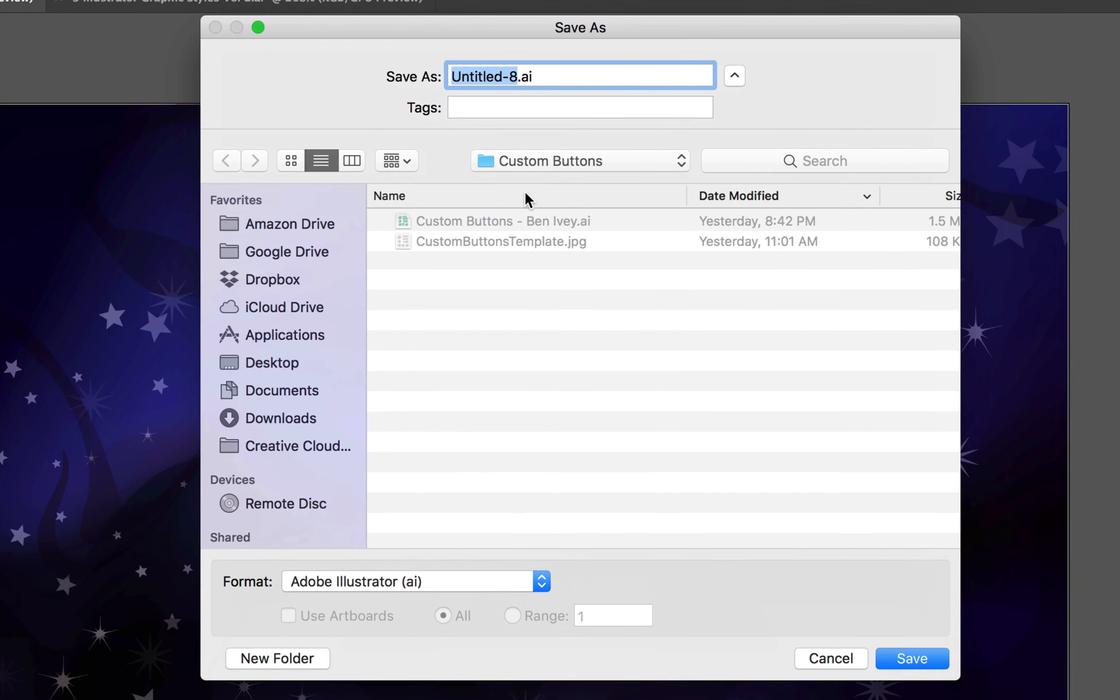
pyautogui.click(558, 161)
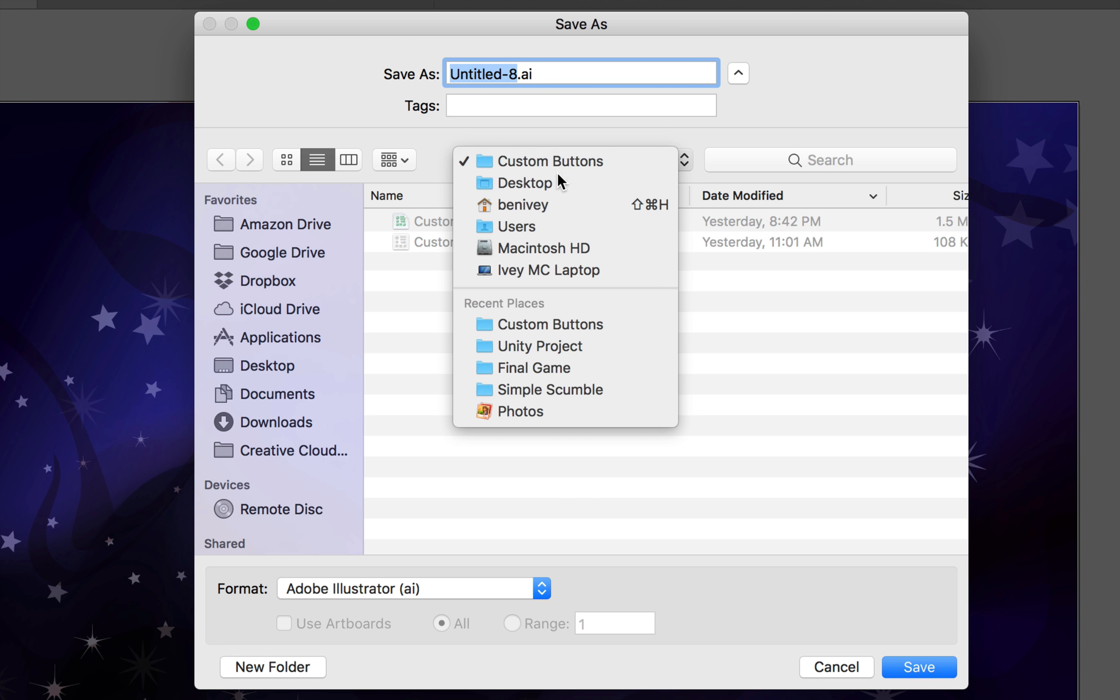
pyautogui.click(557, 181)
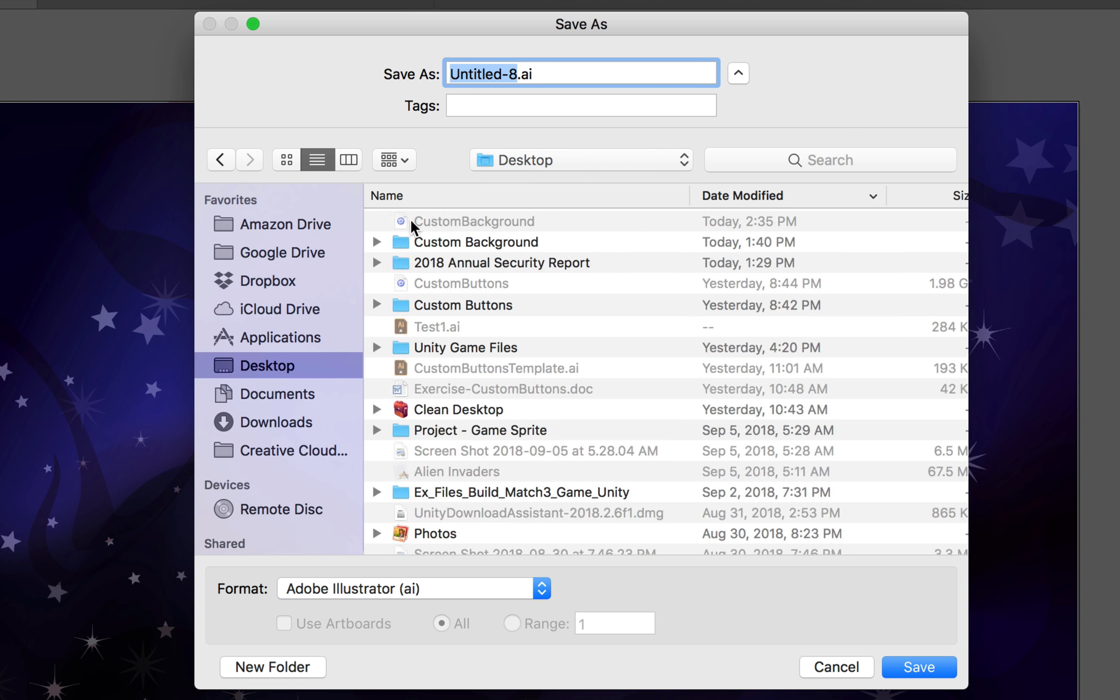
pyautogui.doubleClick(440, 243)
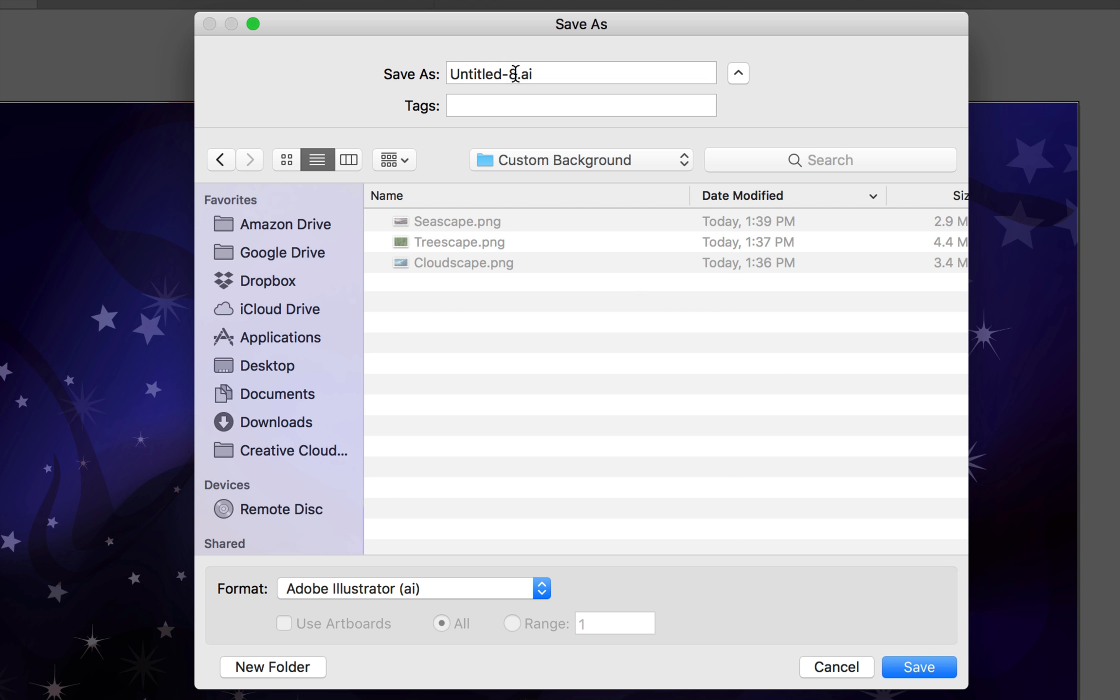
# Name the file CustomBackground followed by a hyphen and the author's full name, and save it as an Adobe Illustrator (ai) file with default options
pyautogui.moveTo(516, 72); pyautogui.dragTo(430, 53)
pyautogui.write('CustomBackground')
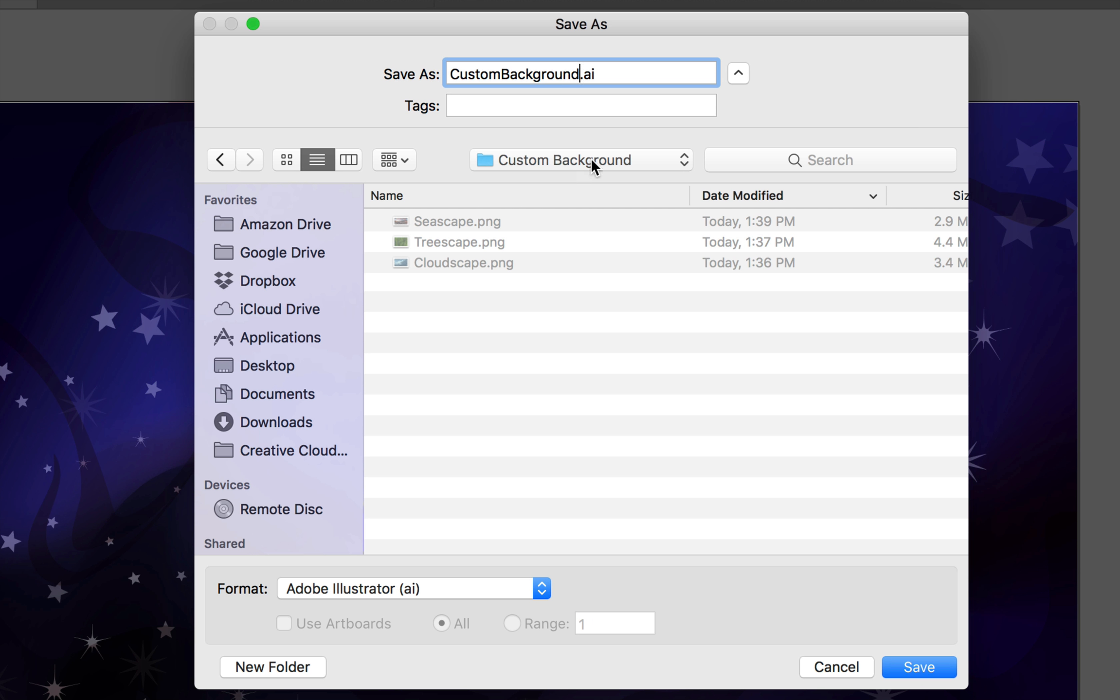
pyautogui.write('-BenIVey')
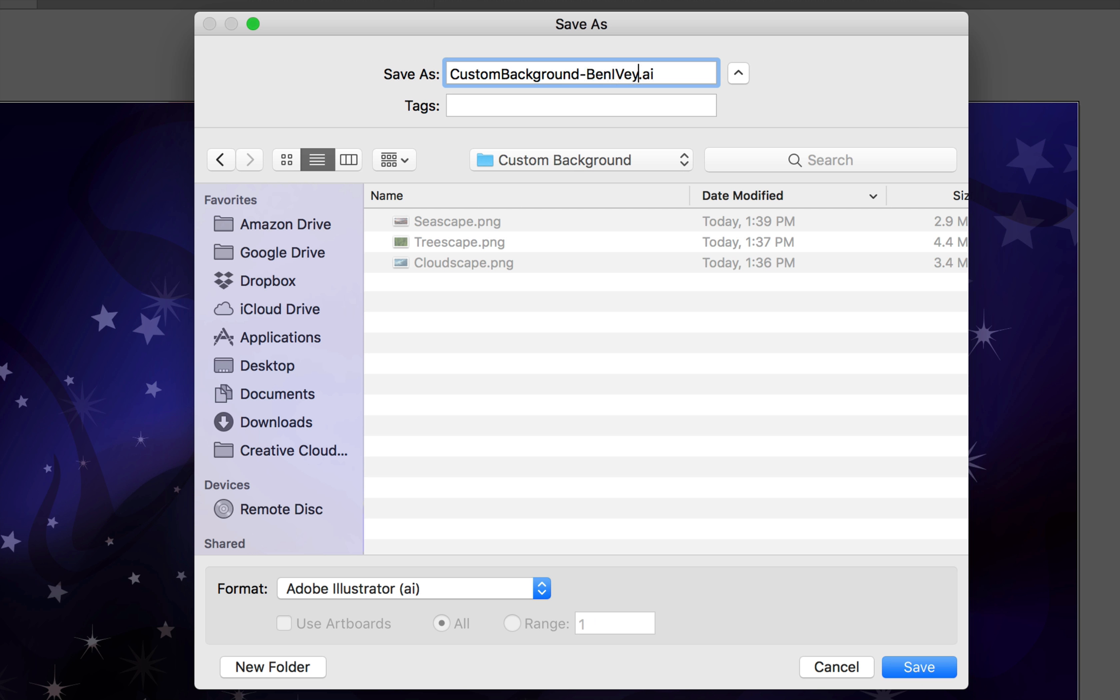
pyautogui.press('BackSpace')
pyautogui.press('BackSpace')
pyautogui.press('BackSpace')
pyautogui.write('vey')
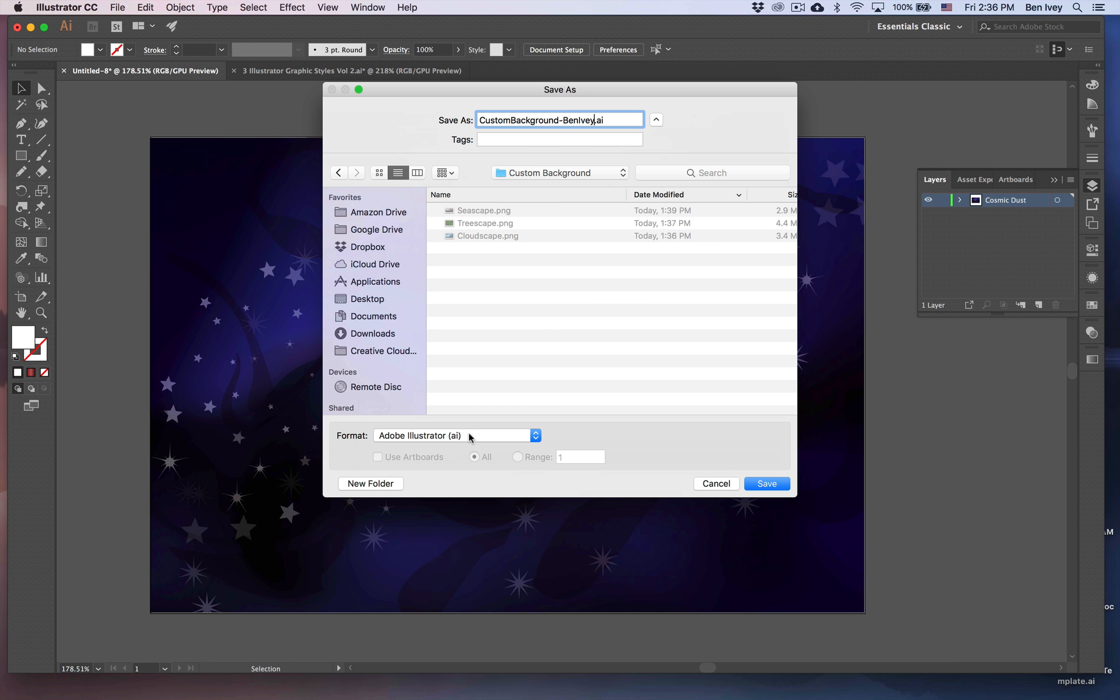
pyautogui.click(780, 484)
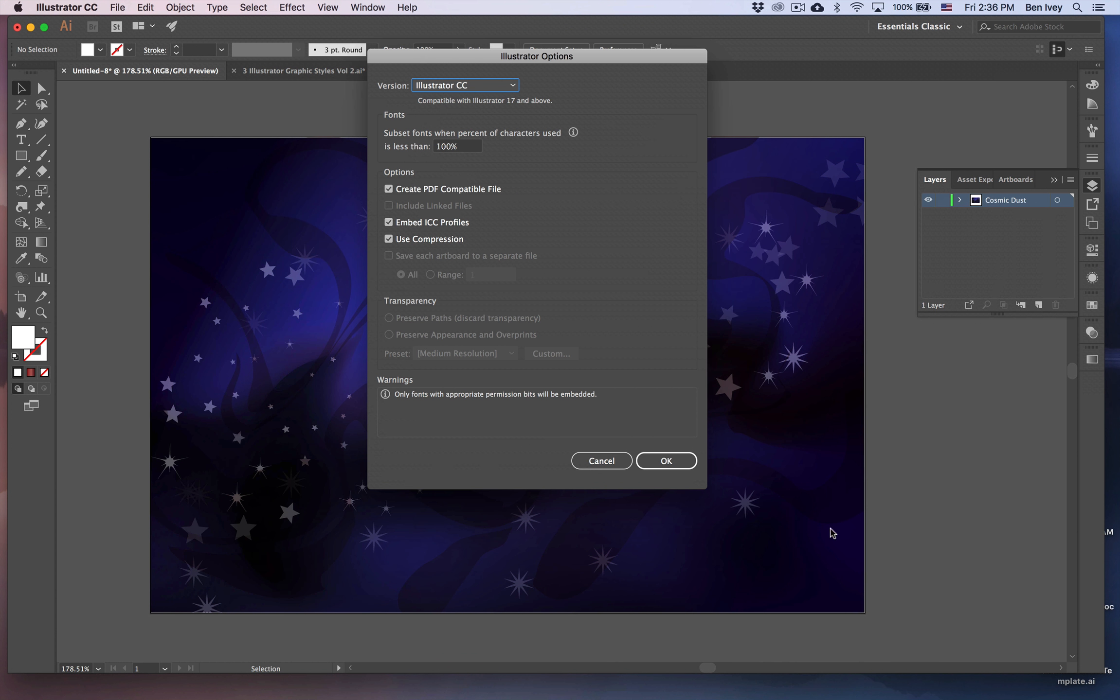
pyautogui.click(666, 462)
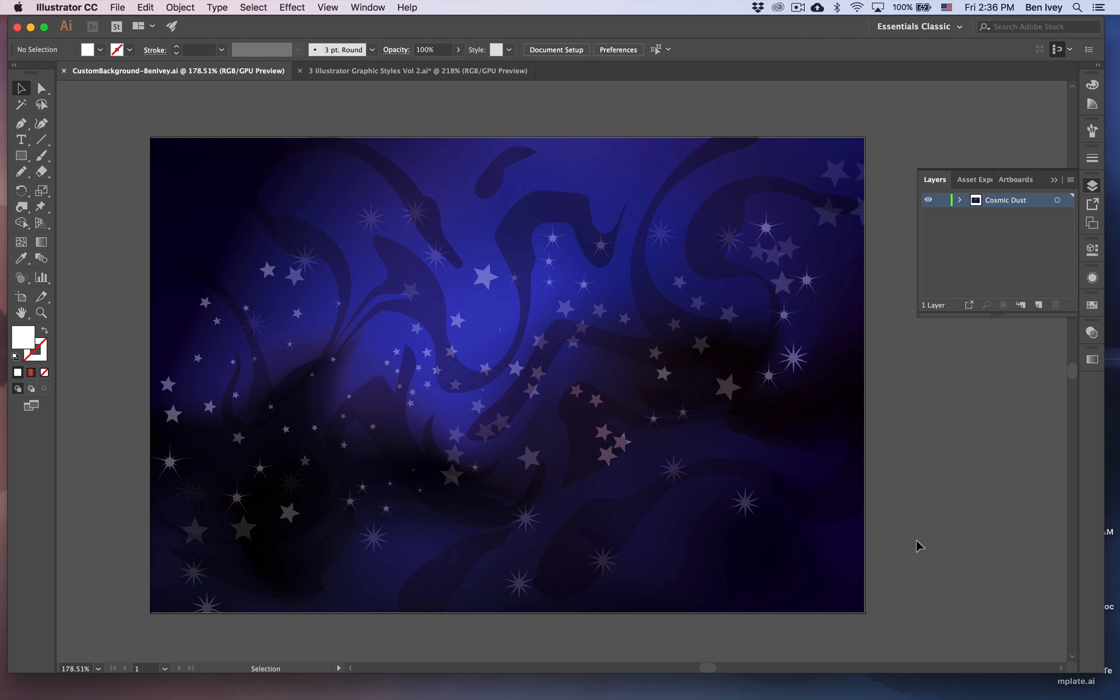